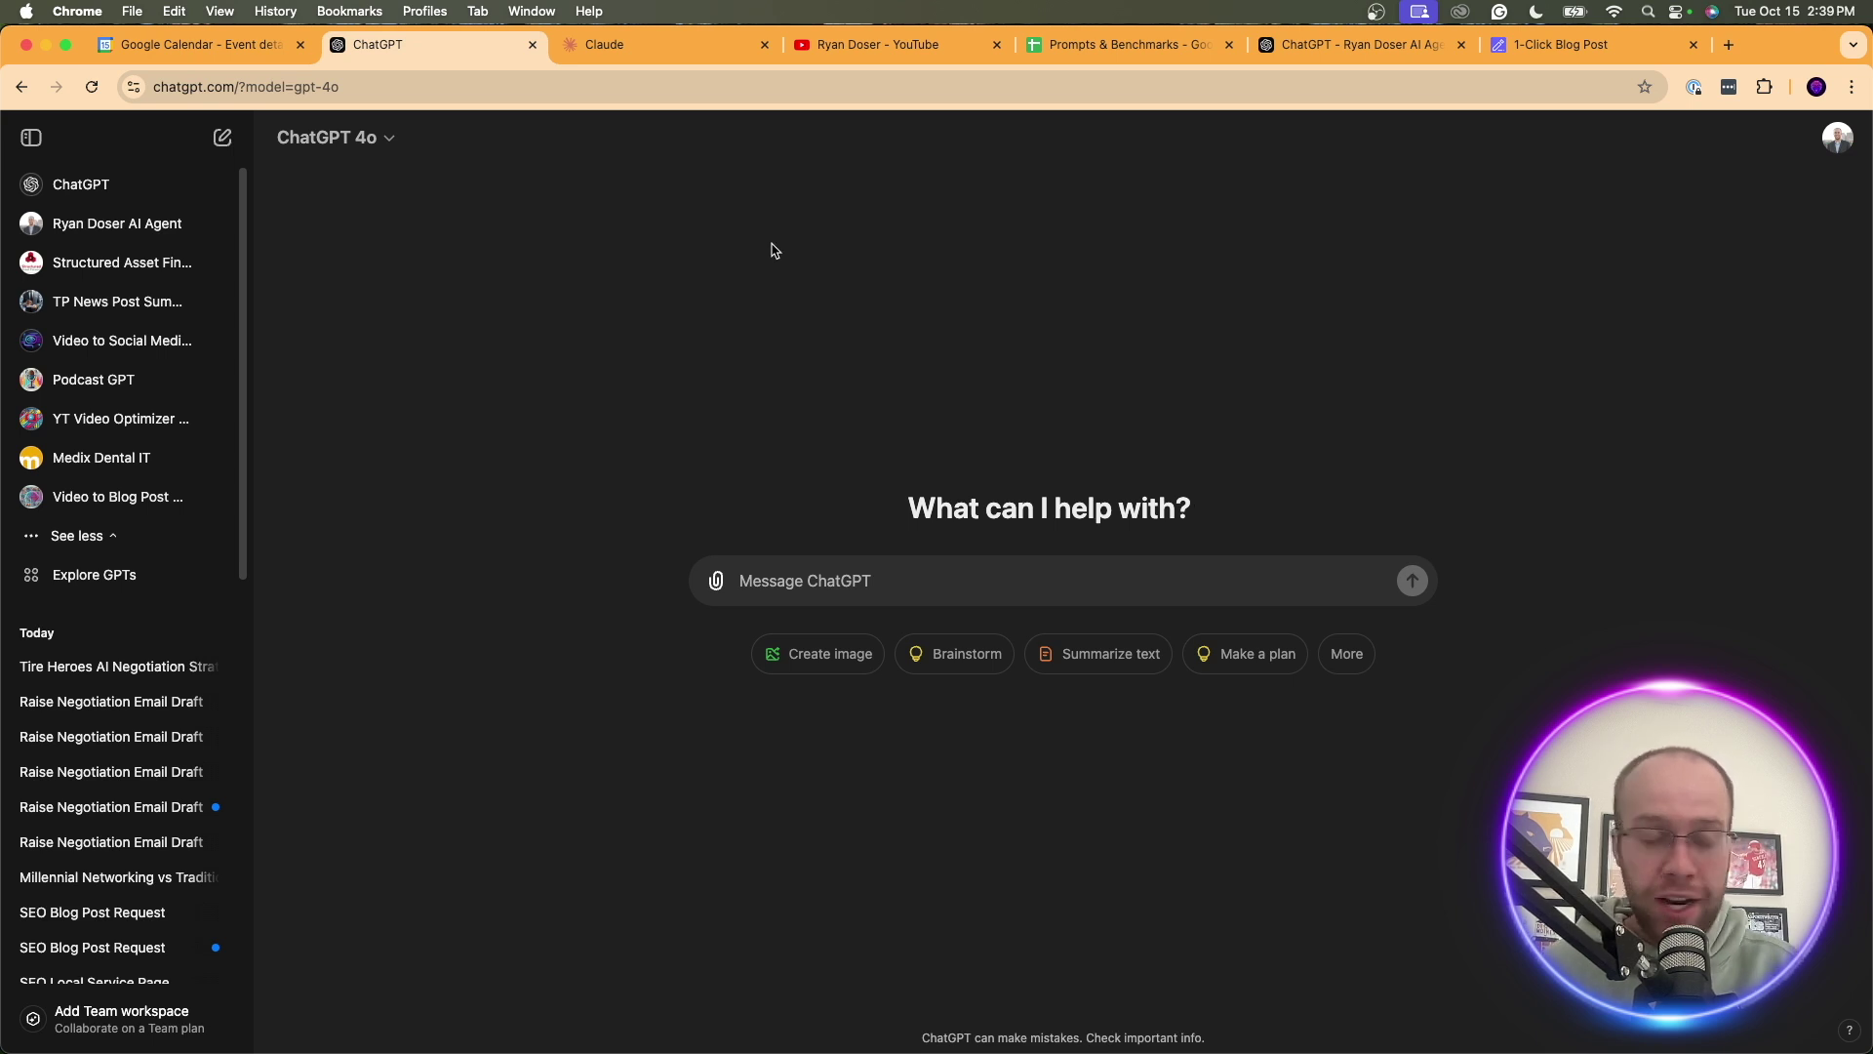
Paste the prepared social-media prompt into the new ChatGPT chat's message box
left_click(647, 51)
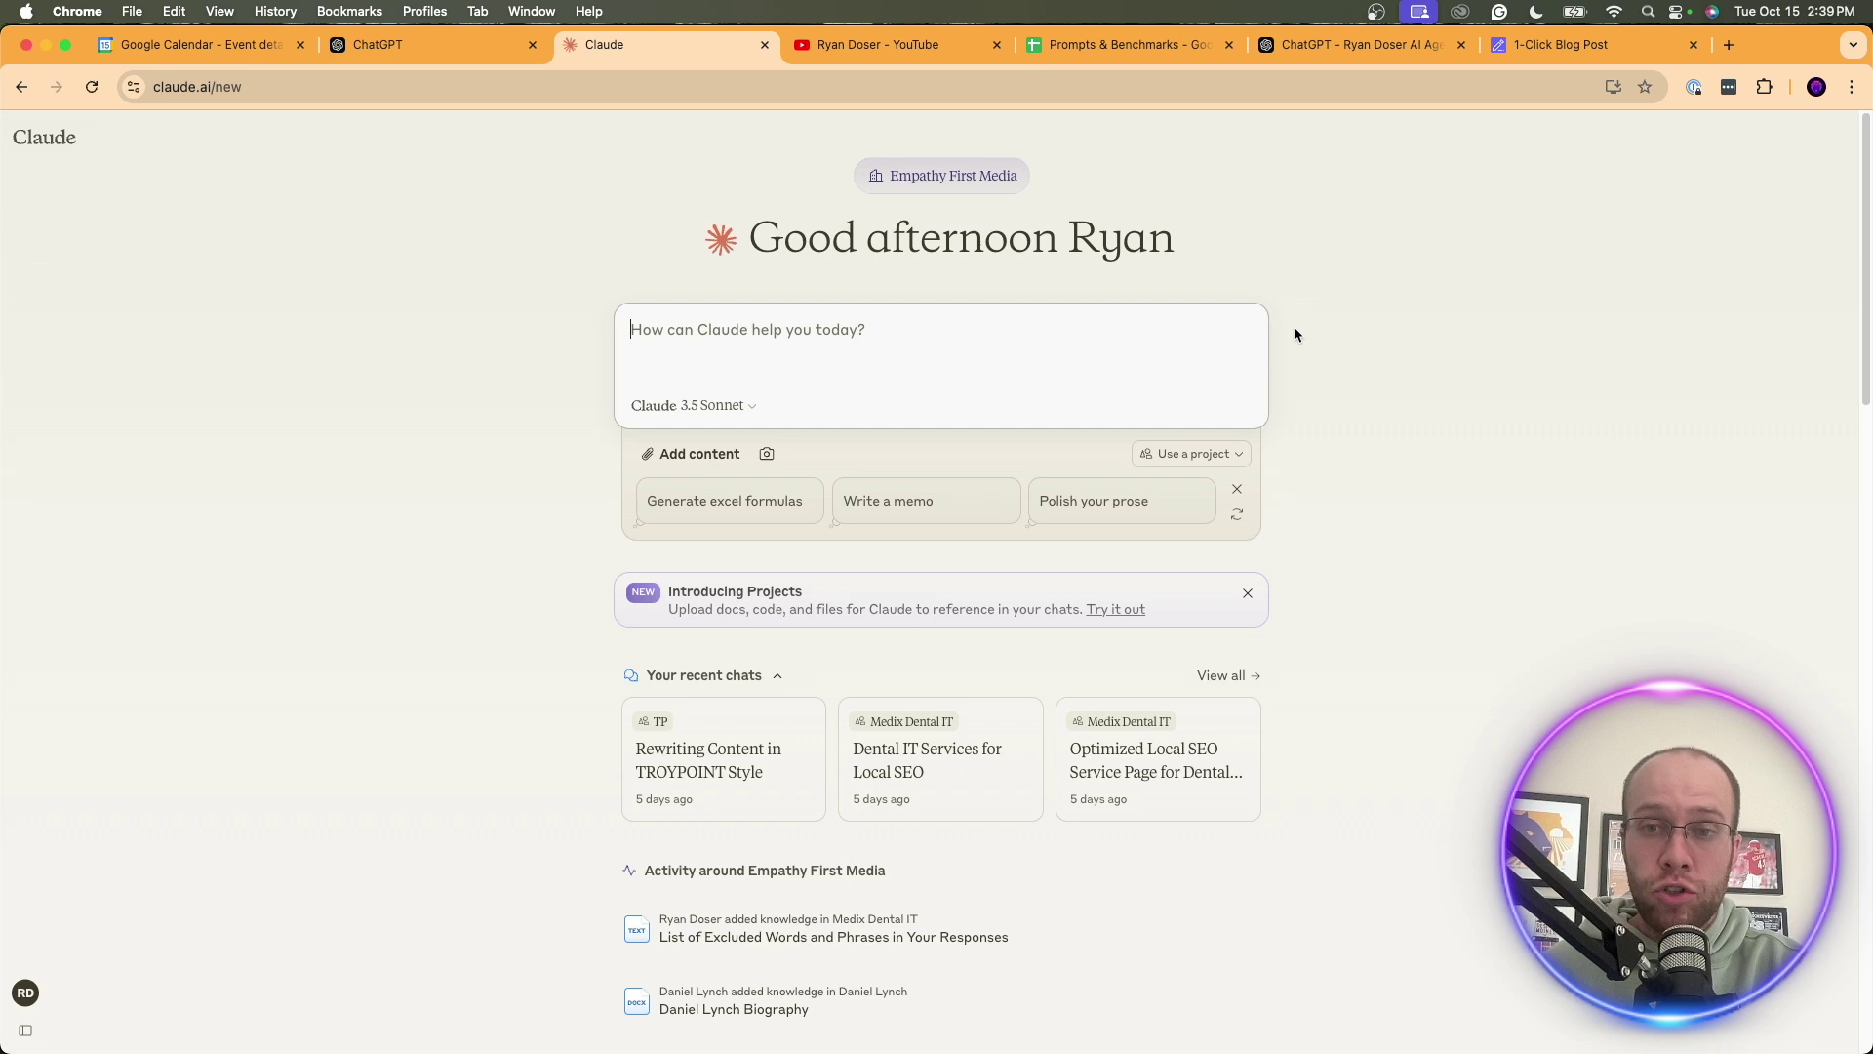
left_click(478, 47)
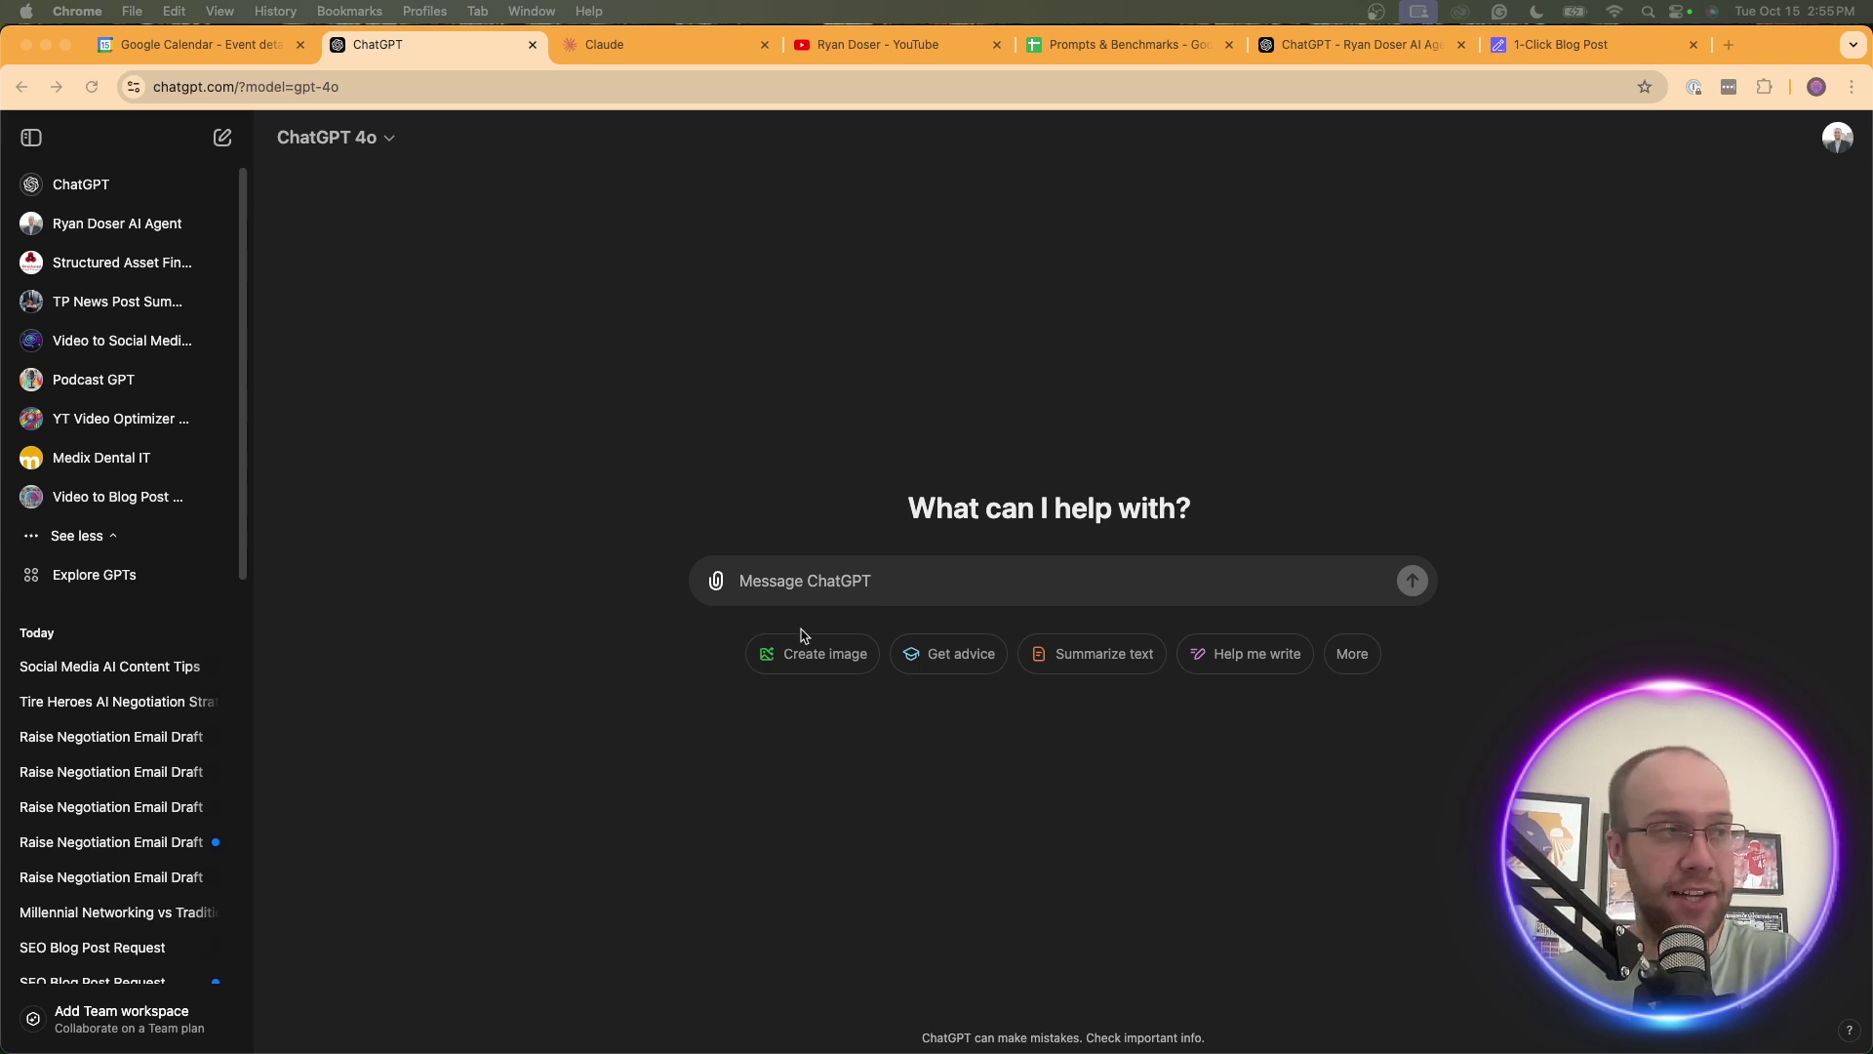
left_click(843, 584)
type("You are an expert in copywriting, social media, and short-form content. Generate 3 social media posts for each major platform on the topic of 'How to Create Quality Content With AI'. Use a maximum of 300 characters. Make the posts engaging and unique, while ensuring they are easy to understand. Don't include hashtags or emoijs. Make the responses sound realistic.")
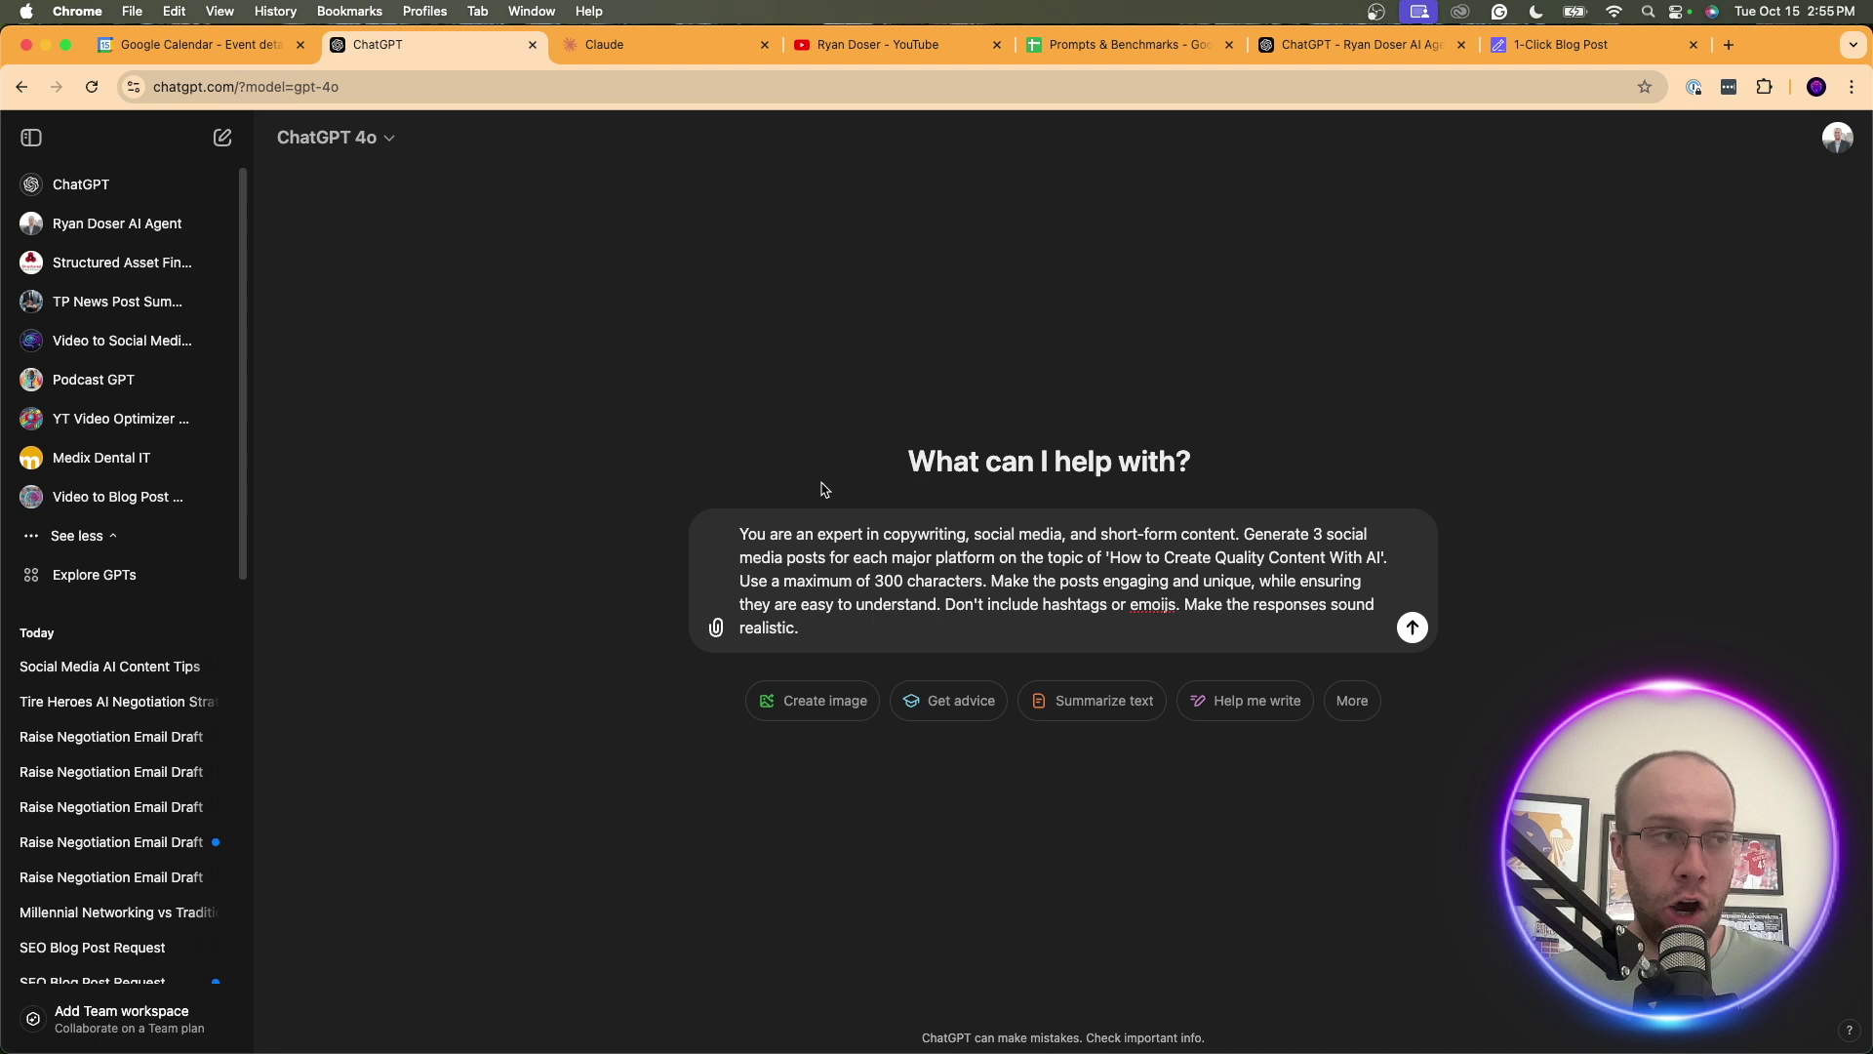
Review the prompt's expert role, three-post request and topic 'How to Create Quality Content With AI'
left_click_drag(739, 535, 877, 628)
left_click(877, 627)
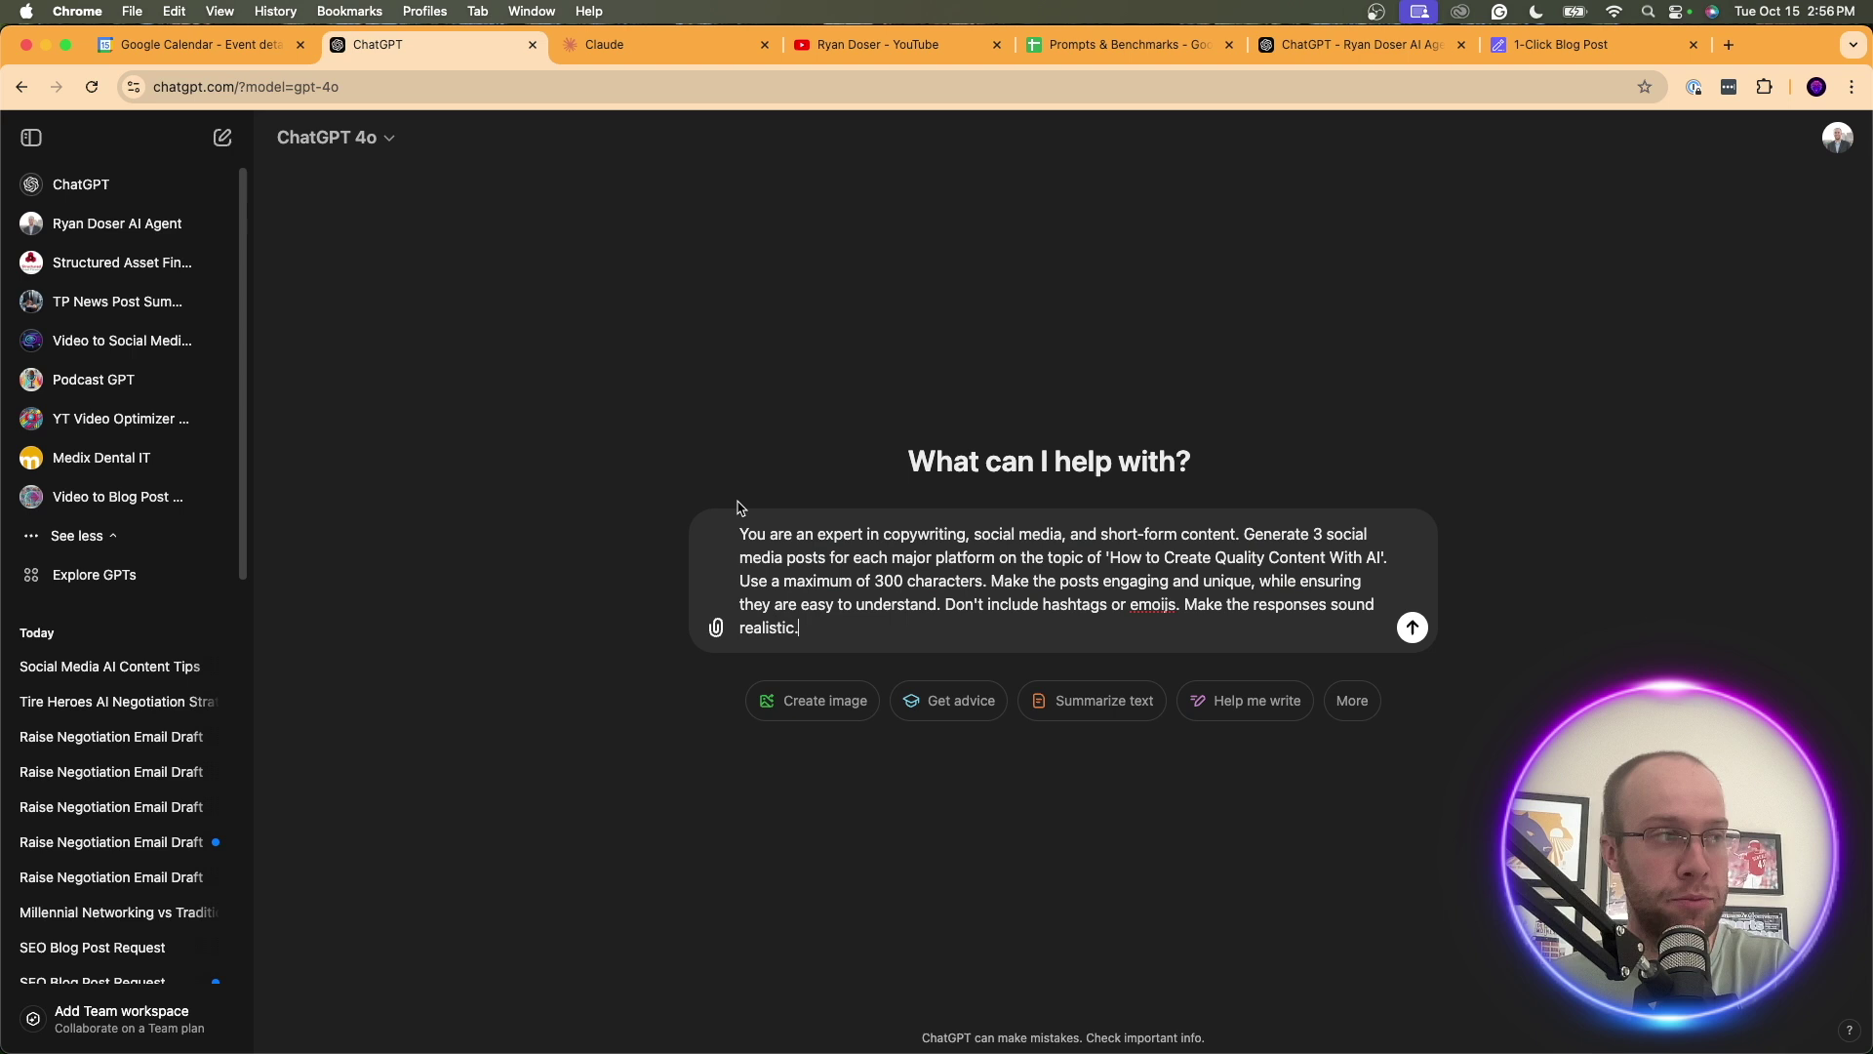
left_click_drag(739, 535, 1240, 533)
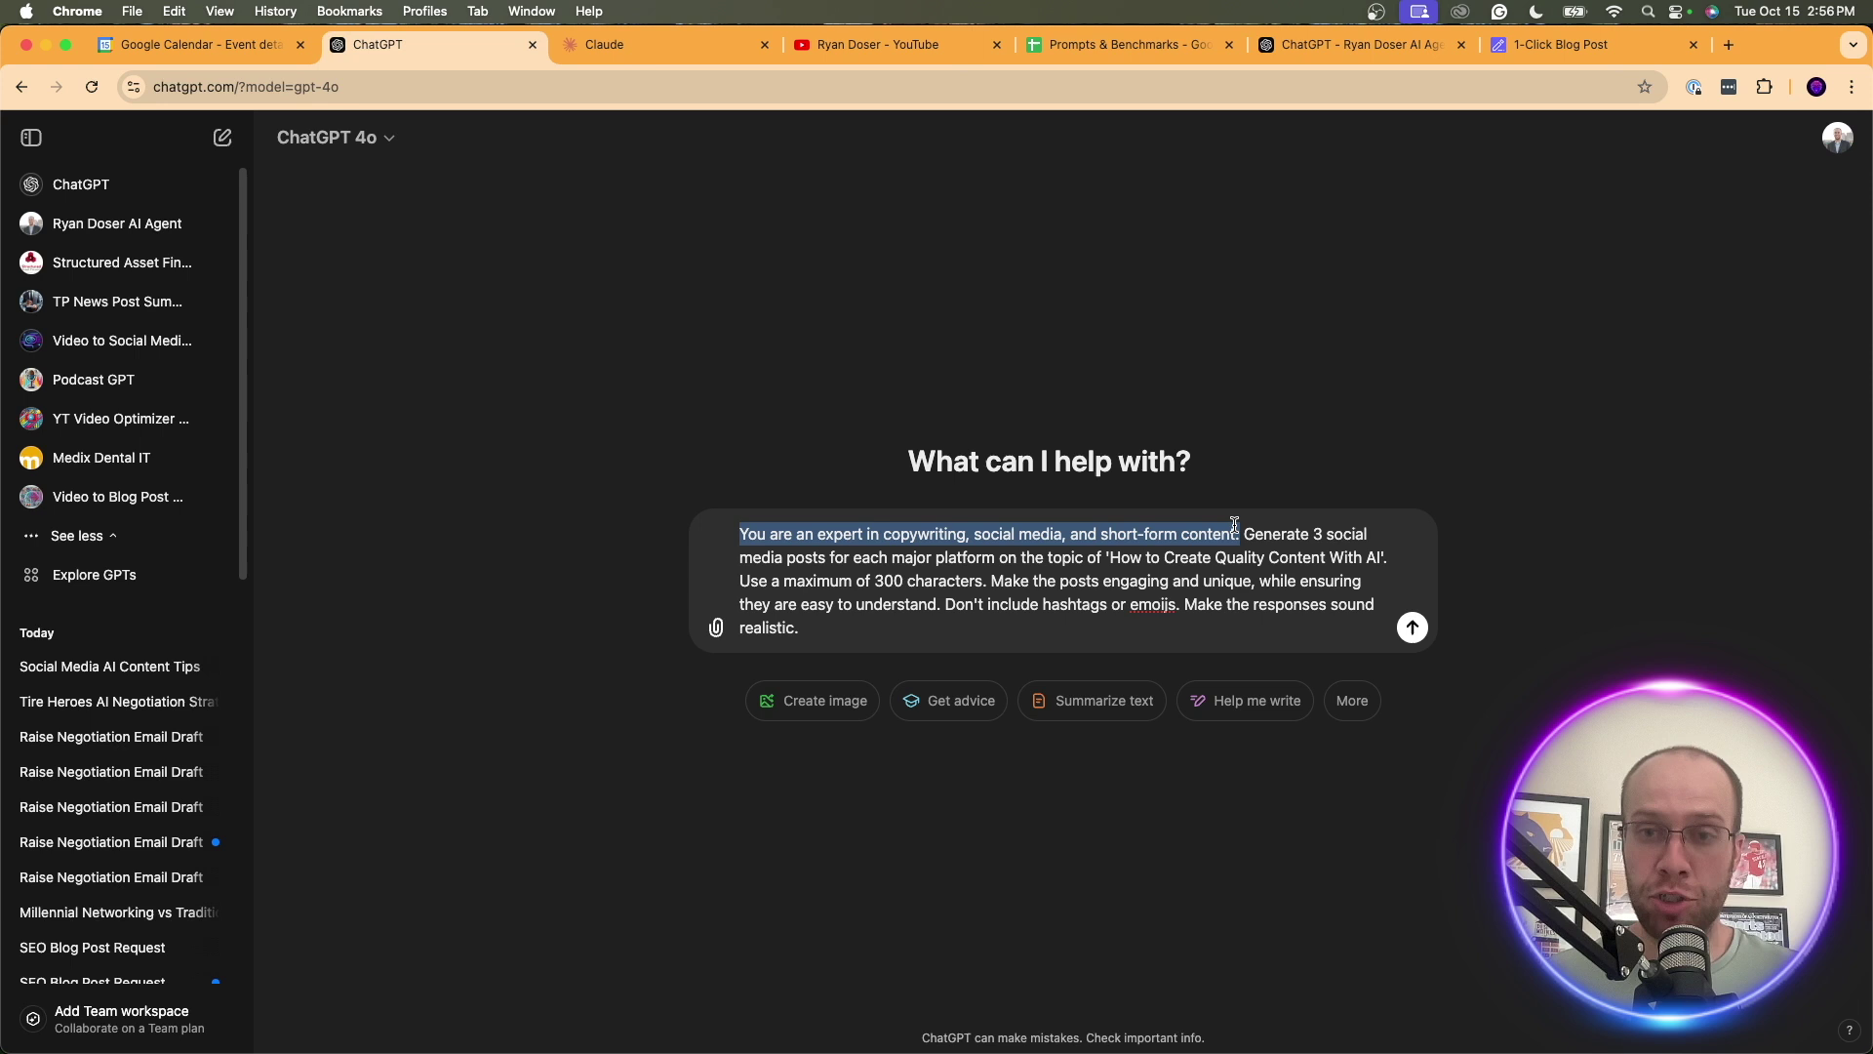
left_click(1234, 524)
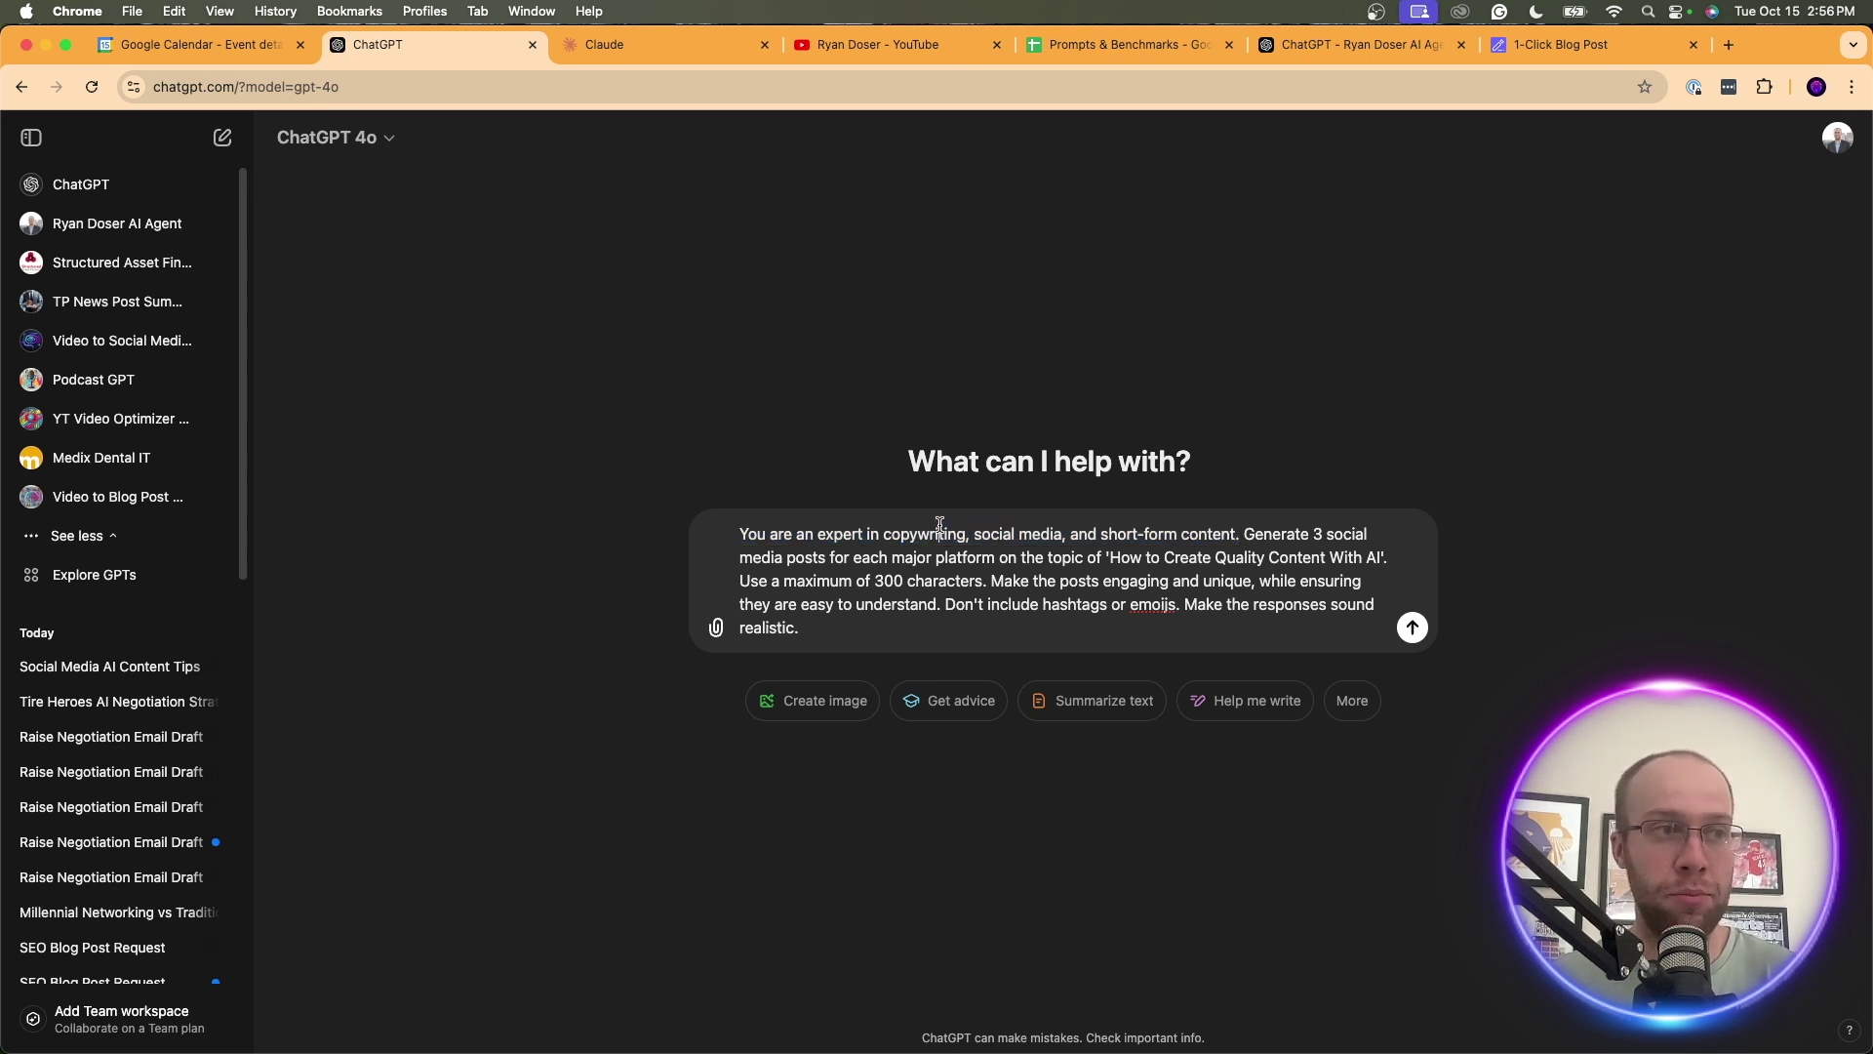
left_click_drag(1246, 533, 1123, 557)
left_click(1105, 556)
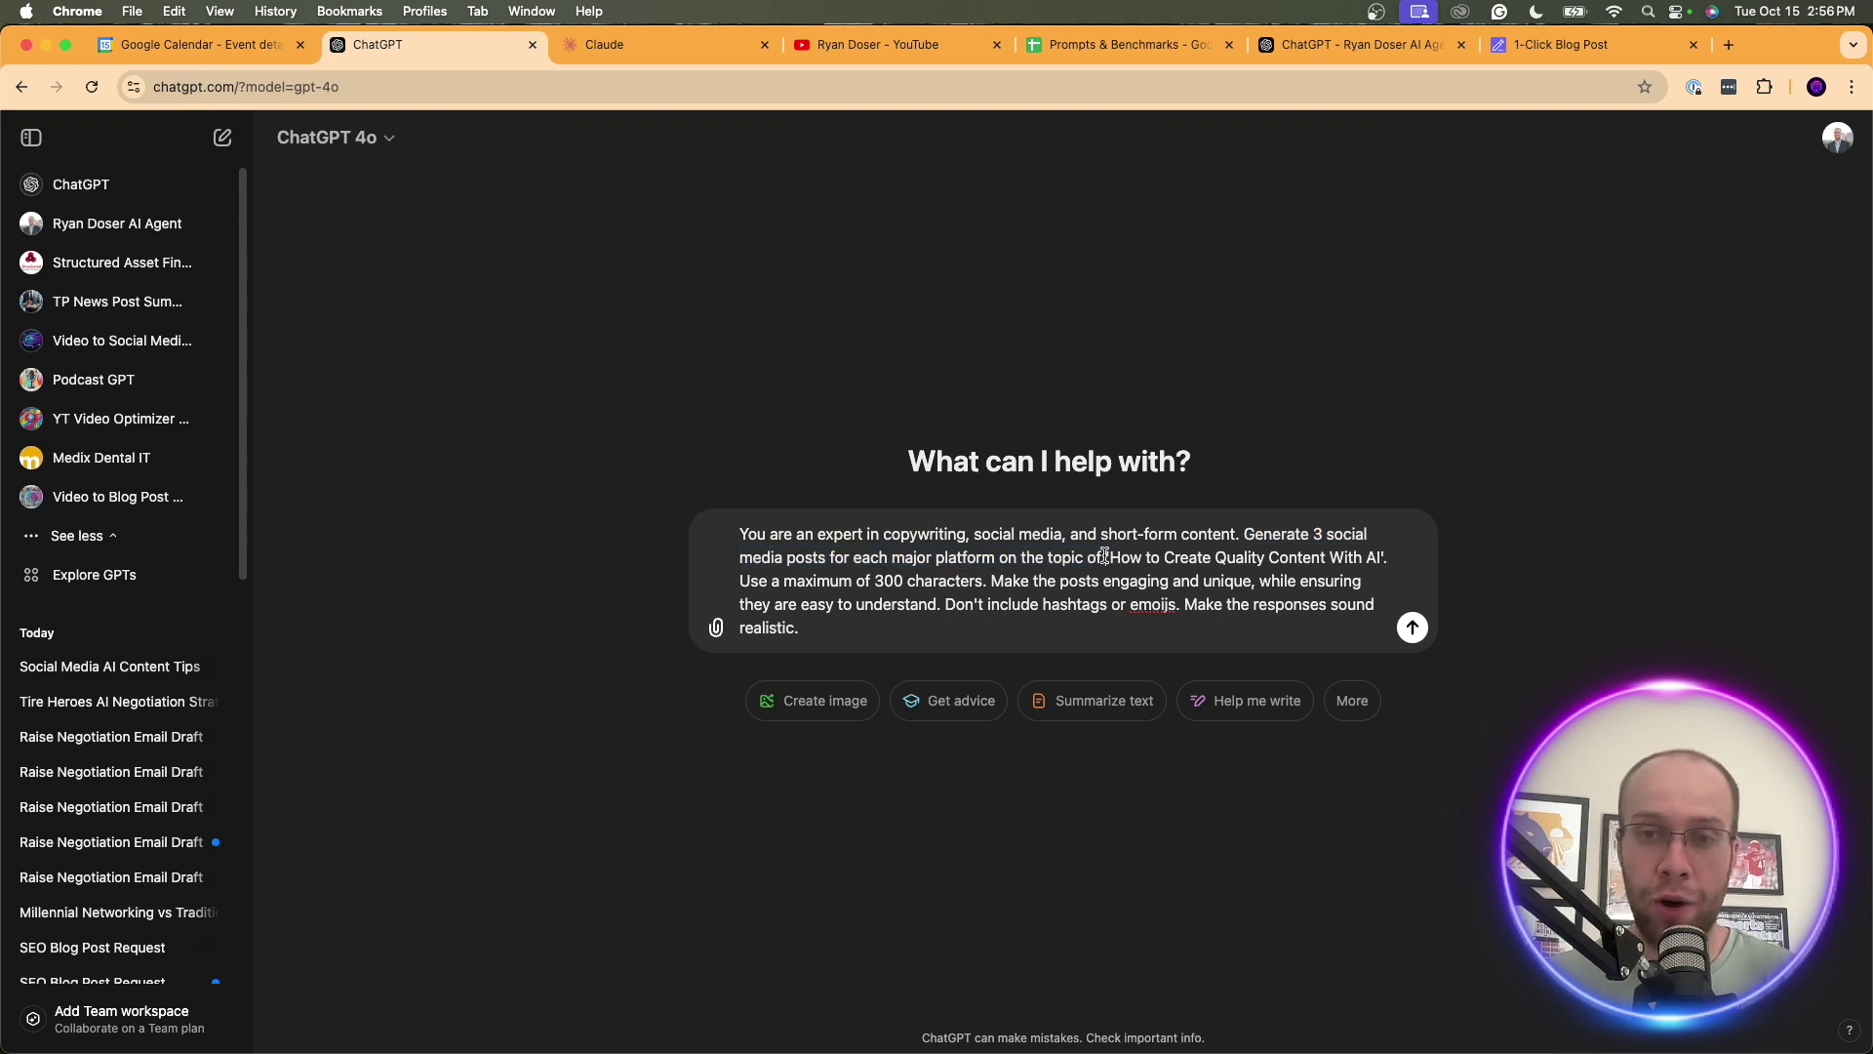
left_click_drag(1105, 556, 1390, 557)
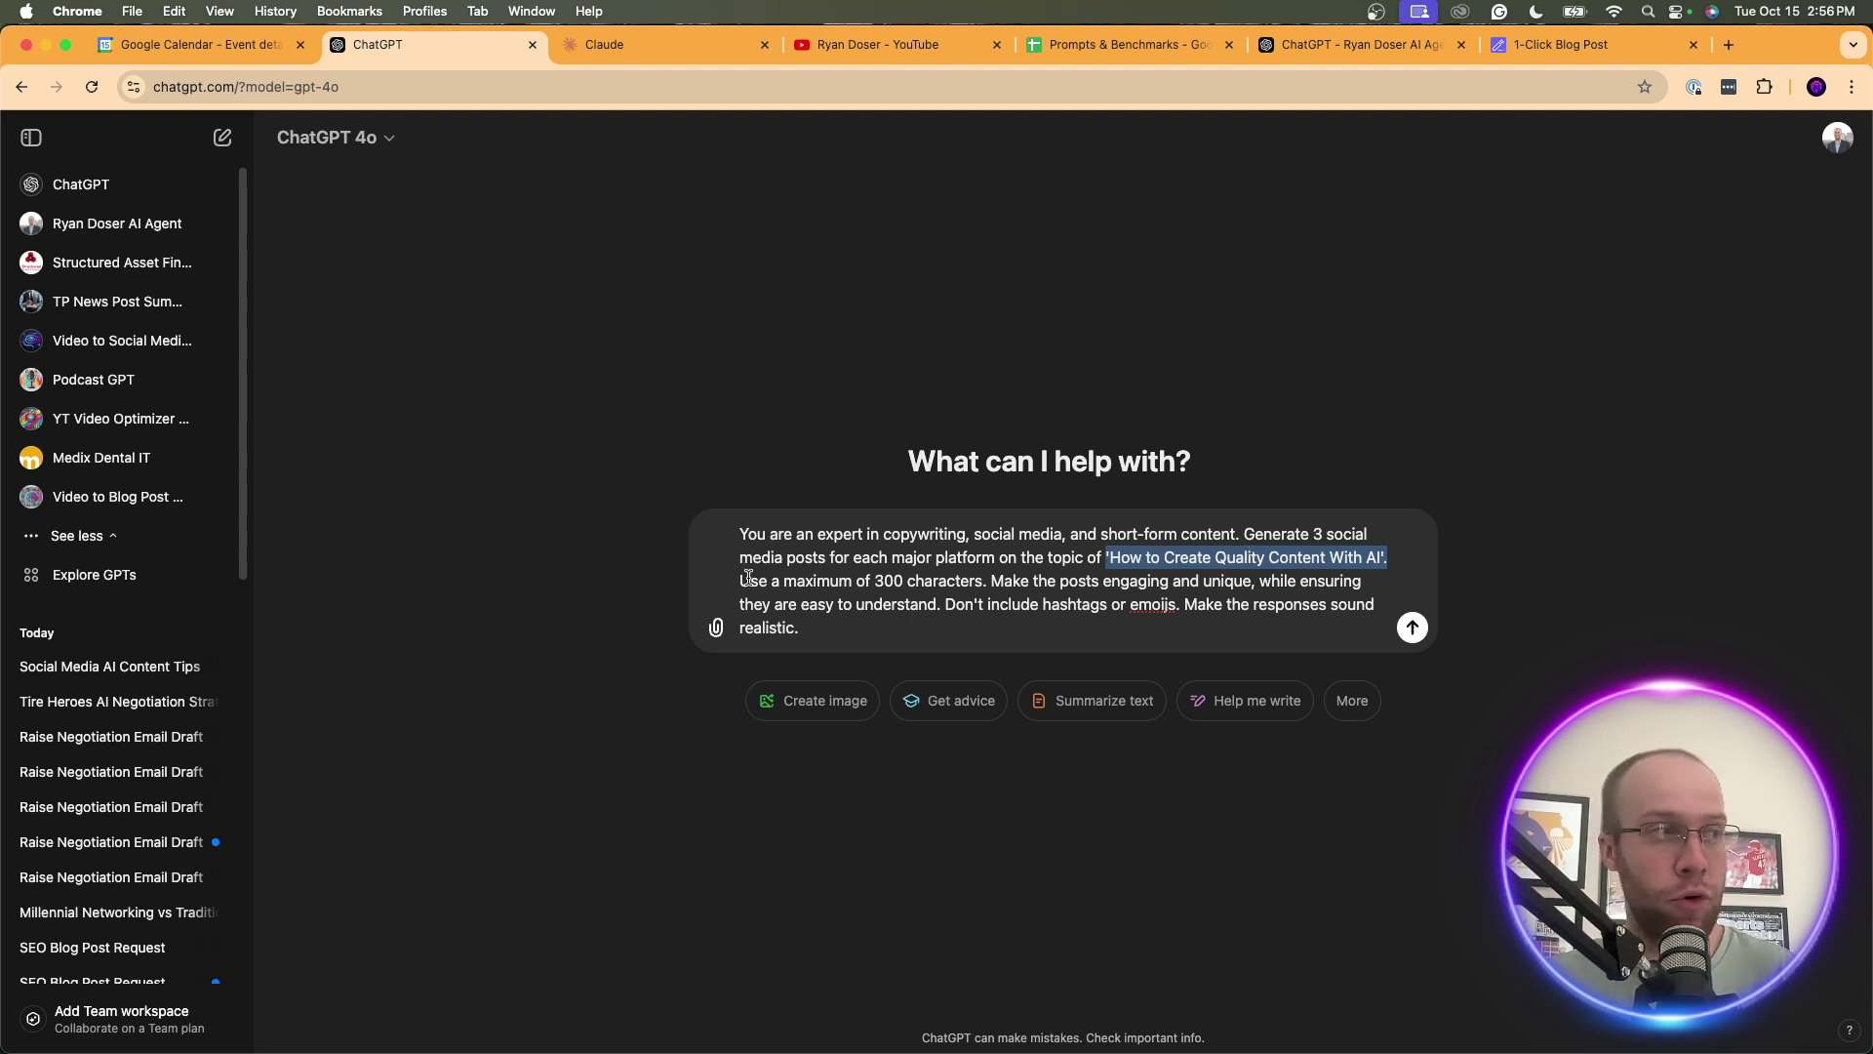
Check the prompt's 300-character limit, easy-to-understand wording and no hashtags or emojis rule
left_click_drag(740, 581, 1335, 582)
left_click(1028, 582)
left_click(971, 582)
left_click_drag(992, 581, 954, 605)
left_click(951, 605)
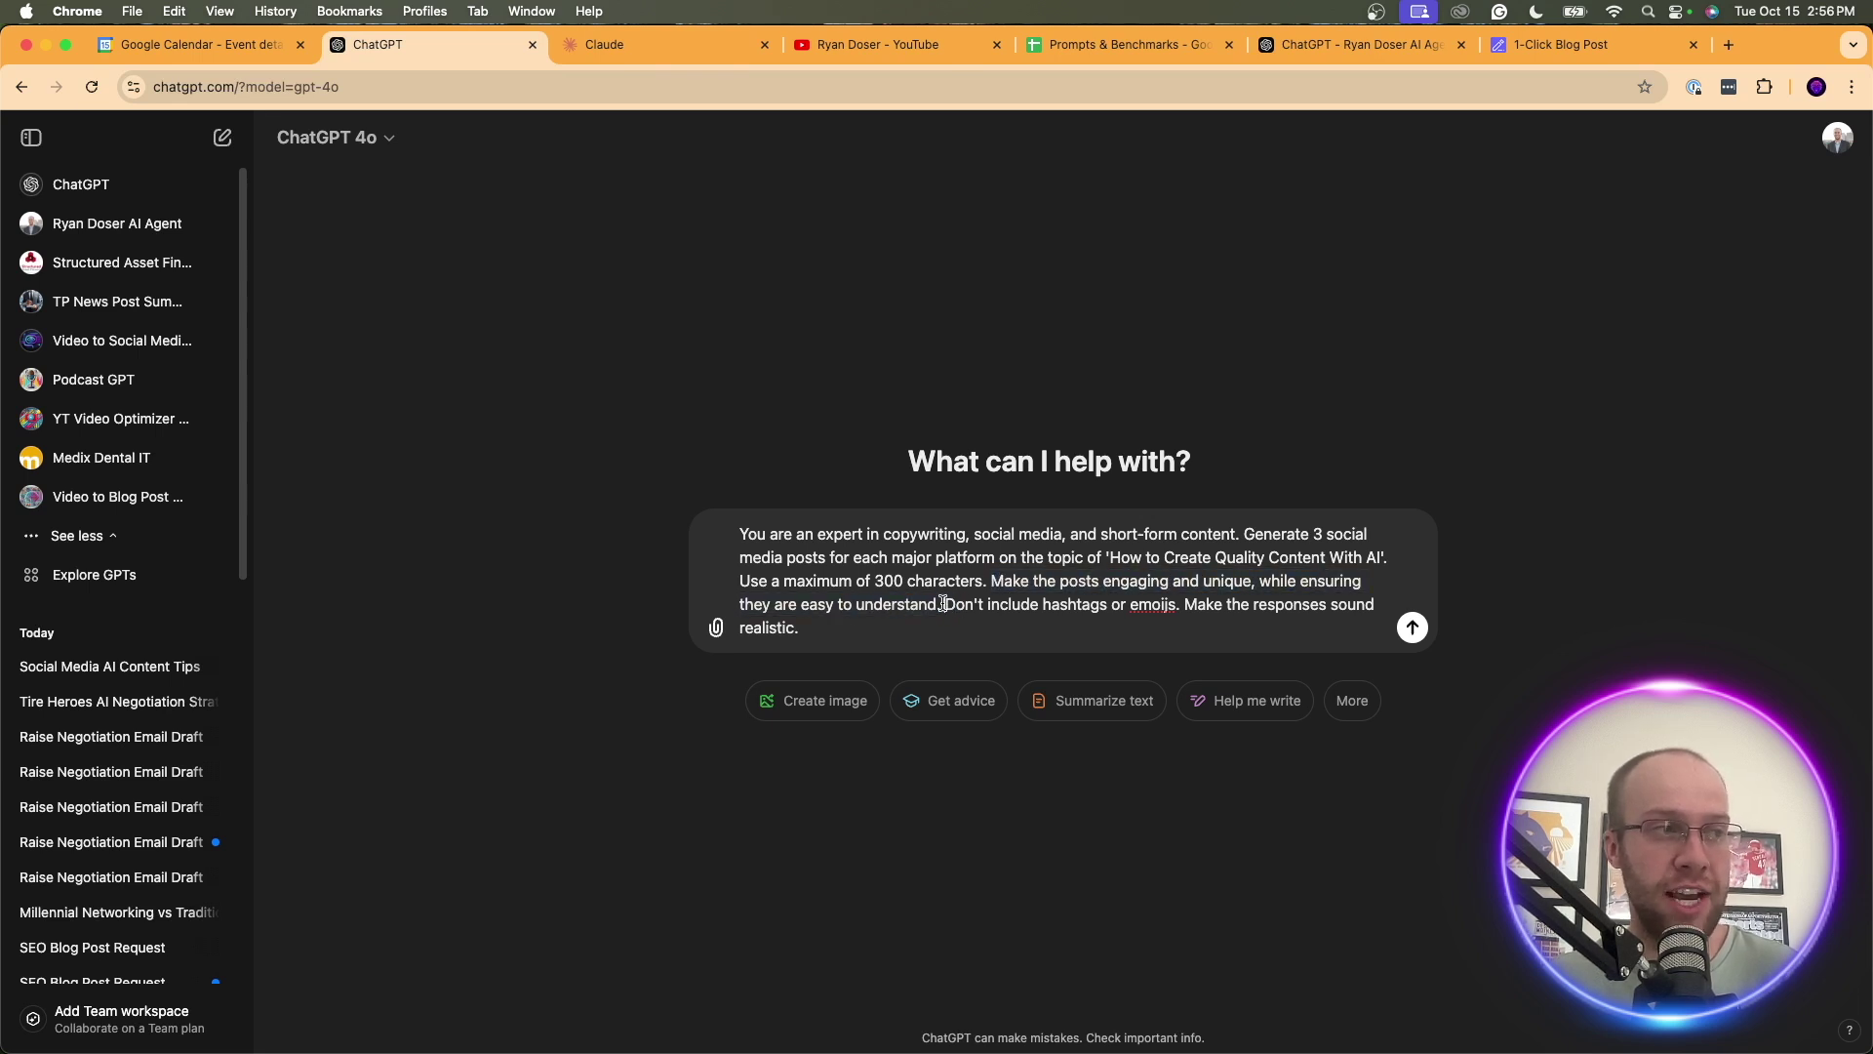
left_click_drag(1075, 605, 1327, 604)
left_click(1159, 605)
Append 'Also use best practices for each specific platform to gain the most organic reach.' after 'realistic.'
left_click(1290, 599)
left_click(894, 629)
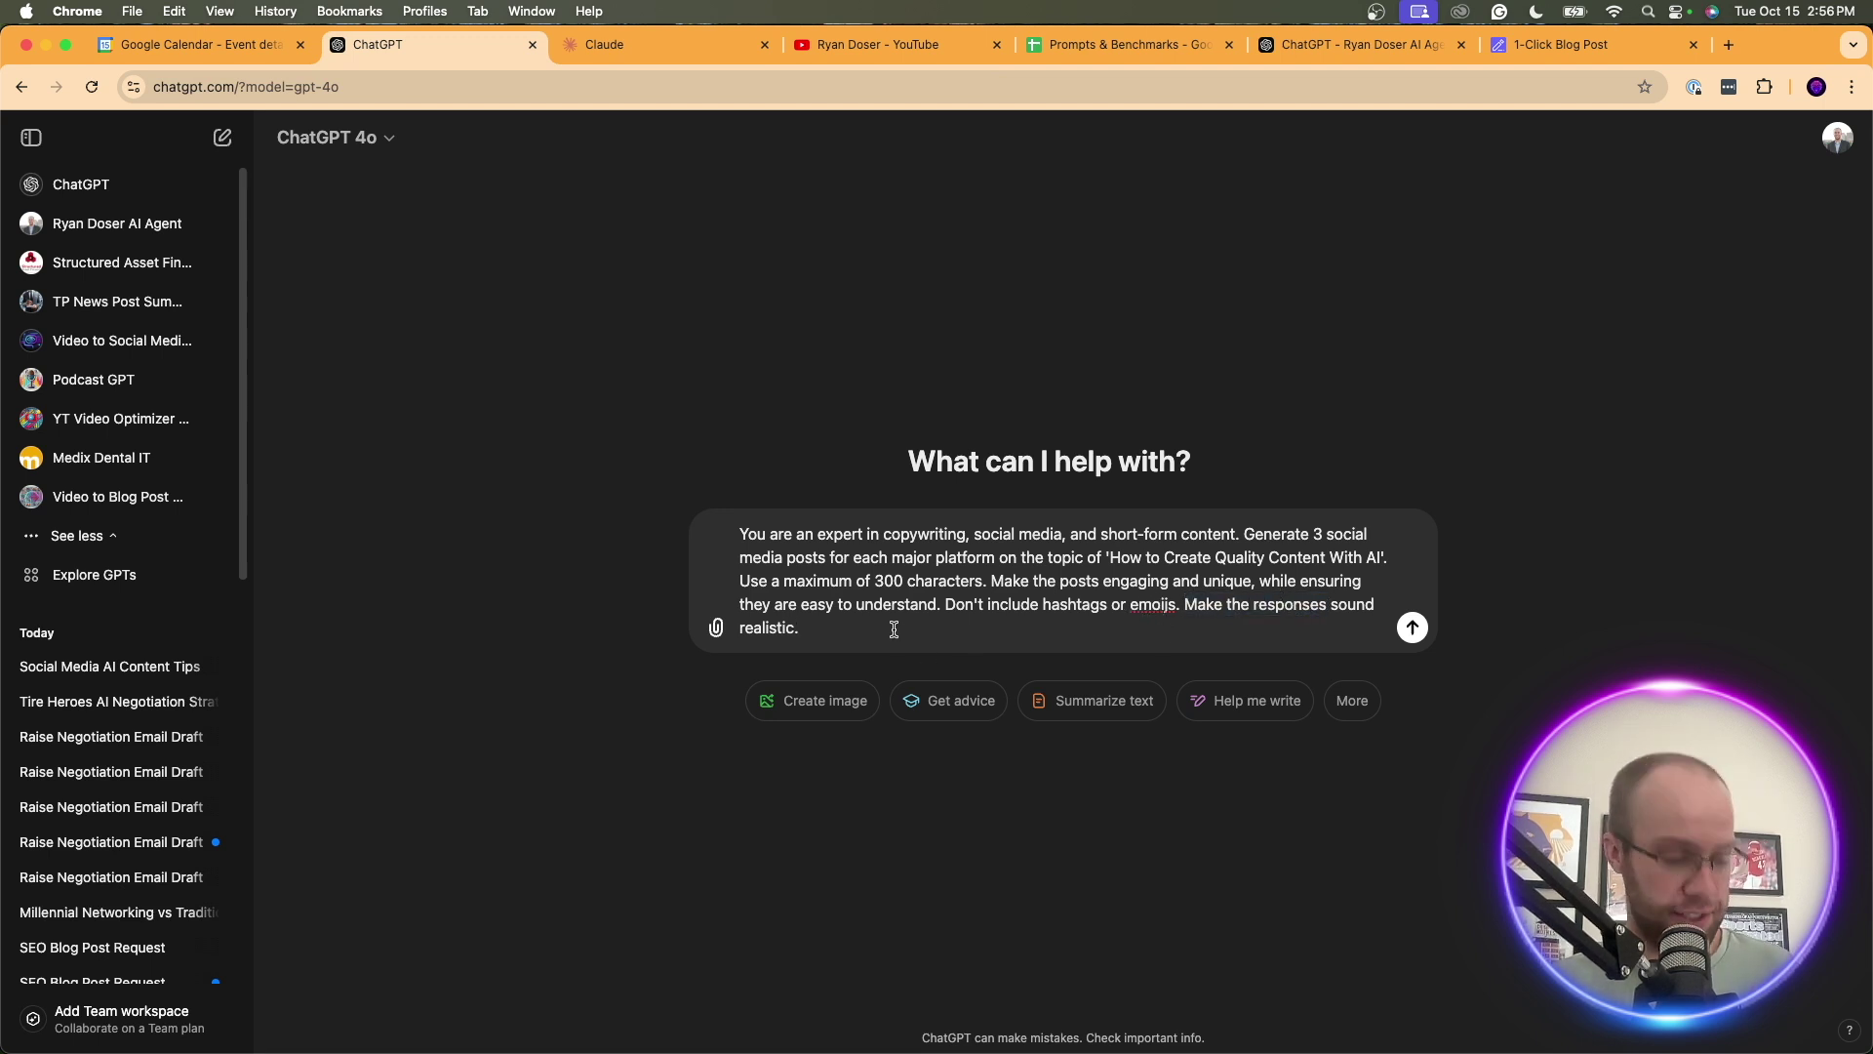
type("Also use bes")
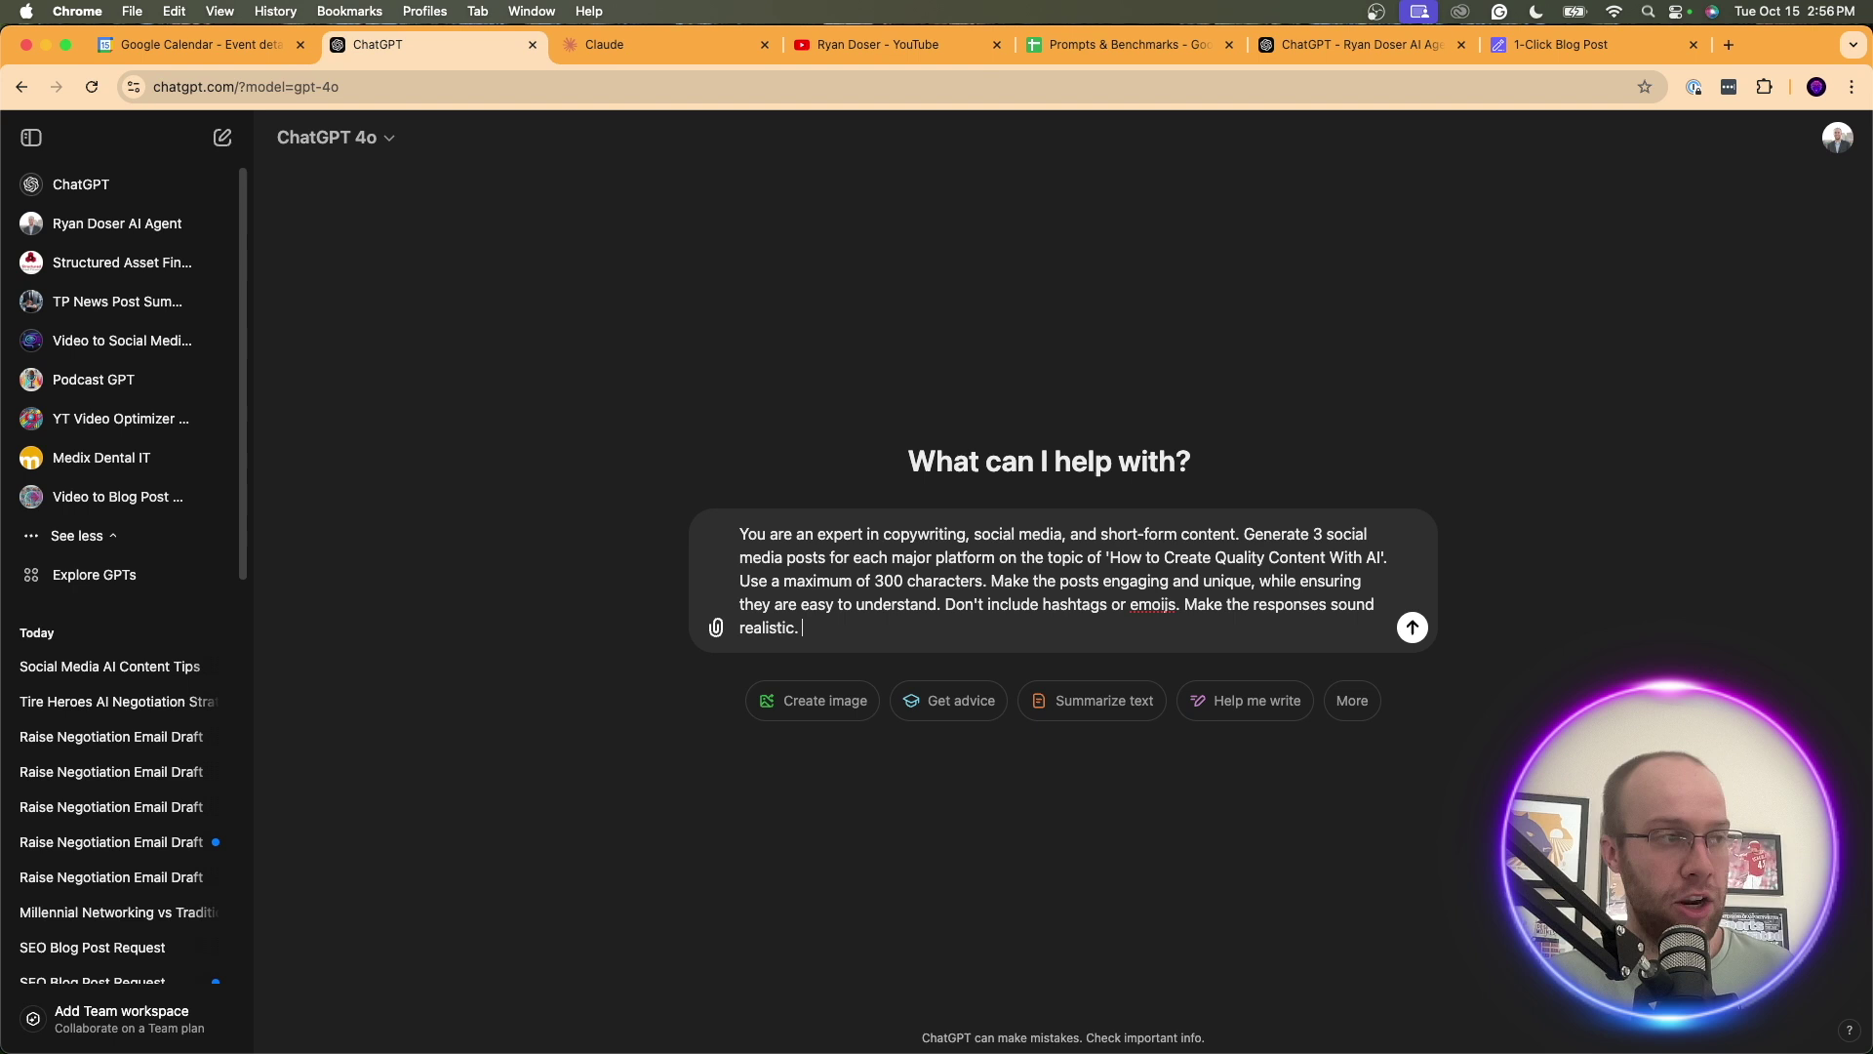
type("t prac")
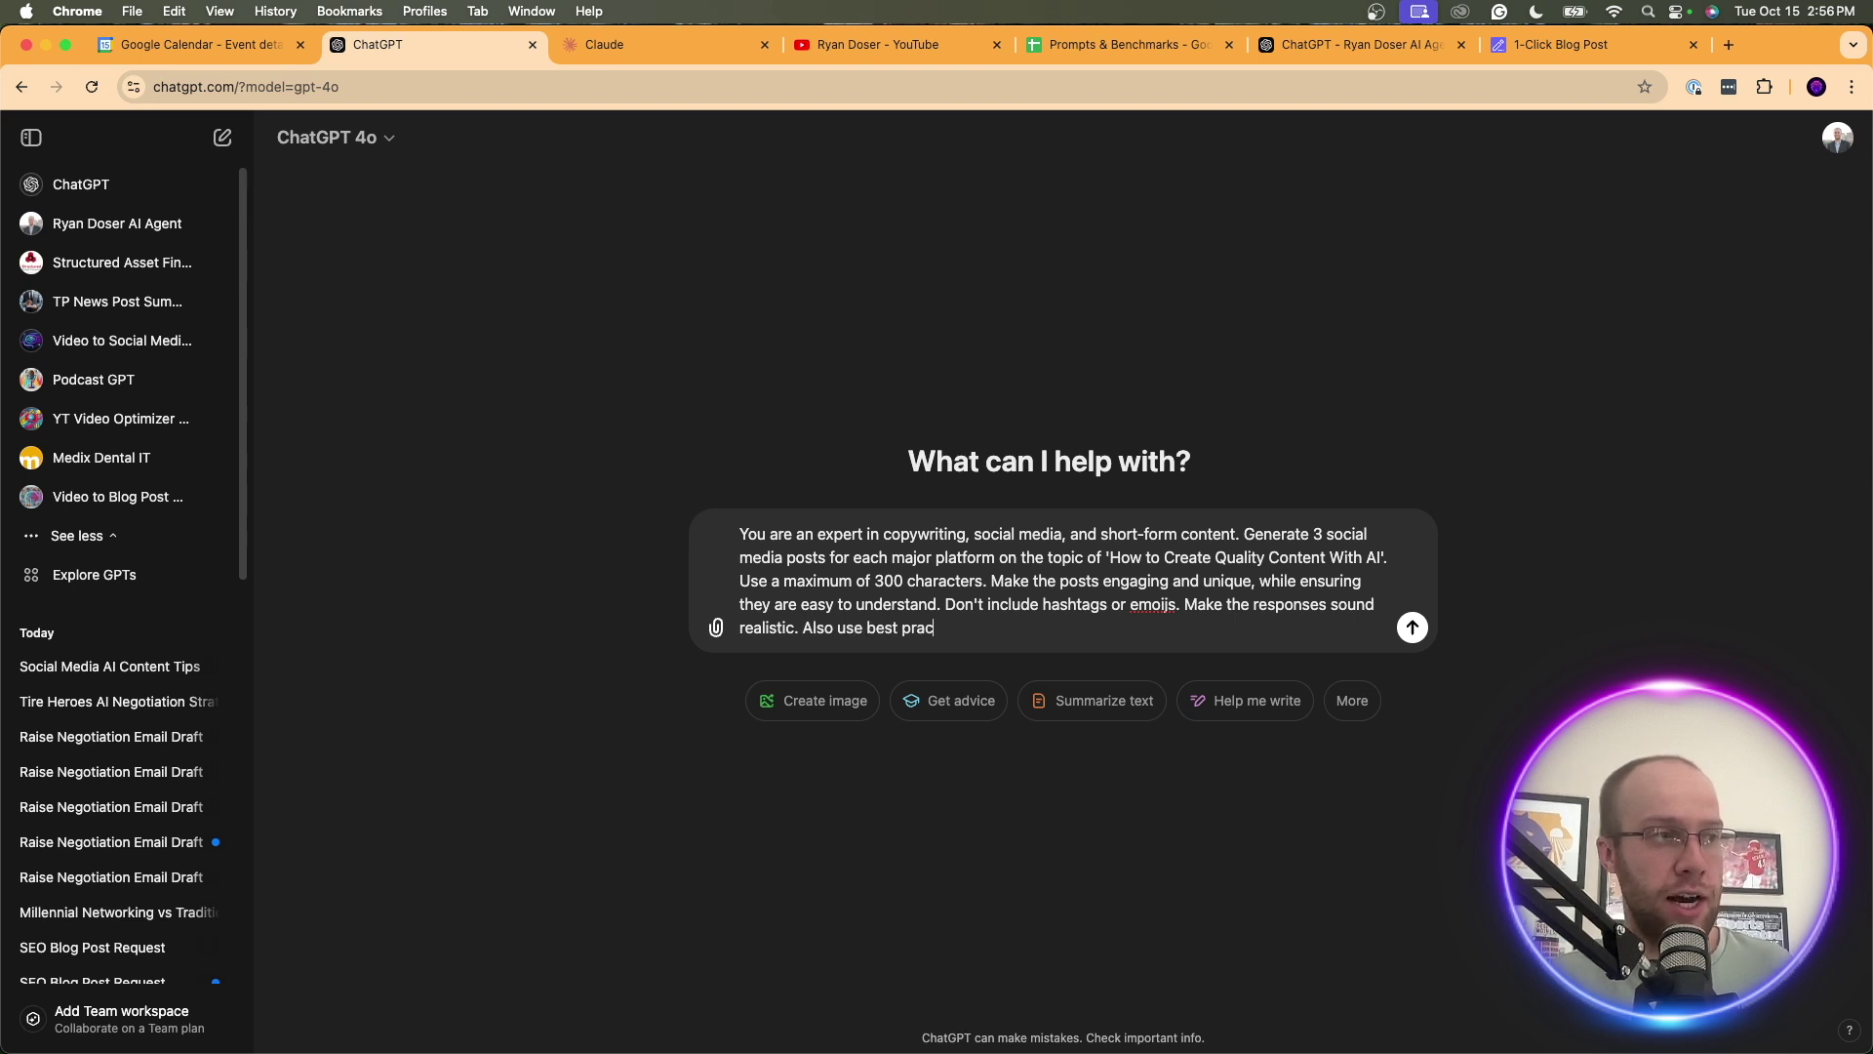
type("tices for each s")
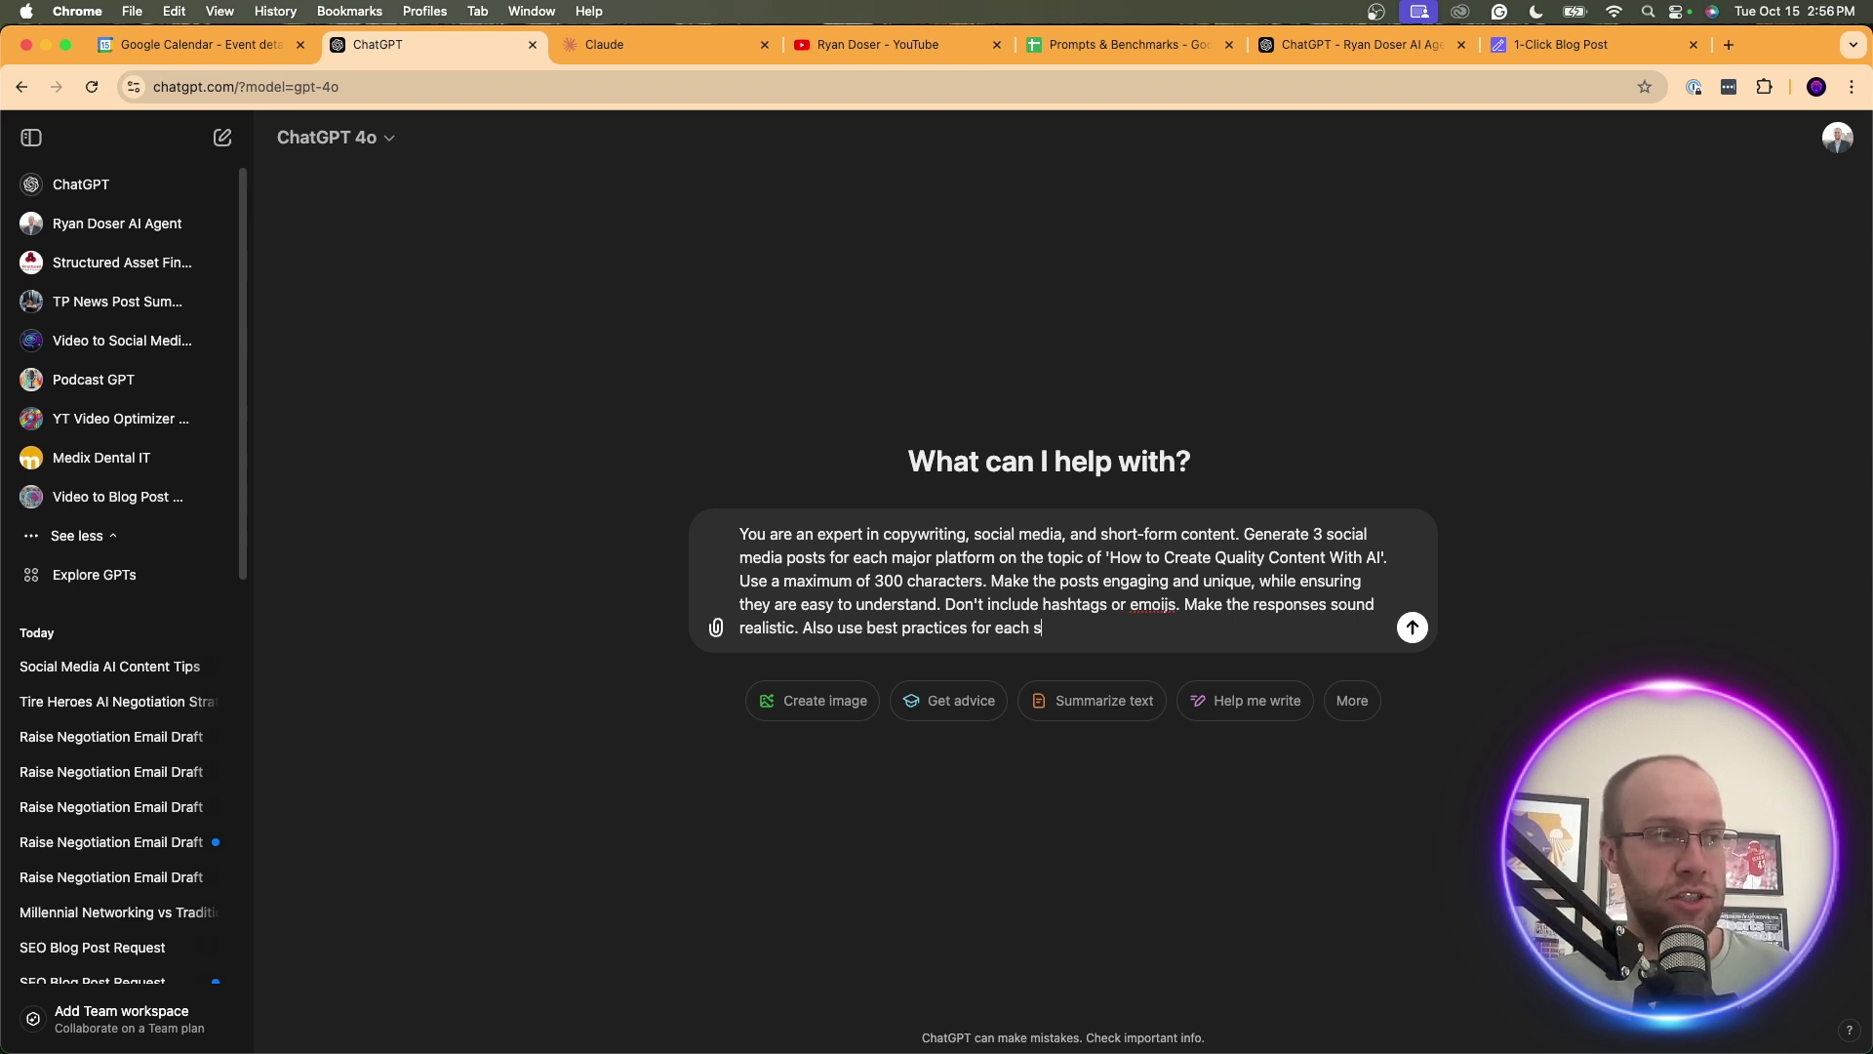
type("pecific plat")
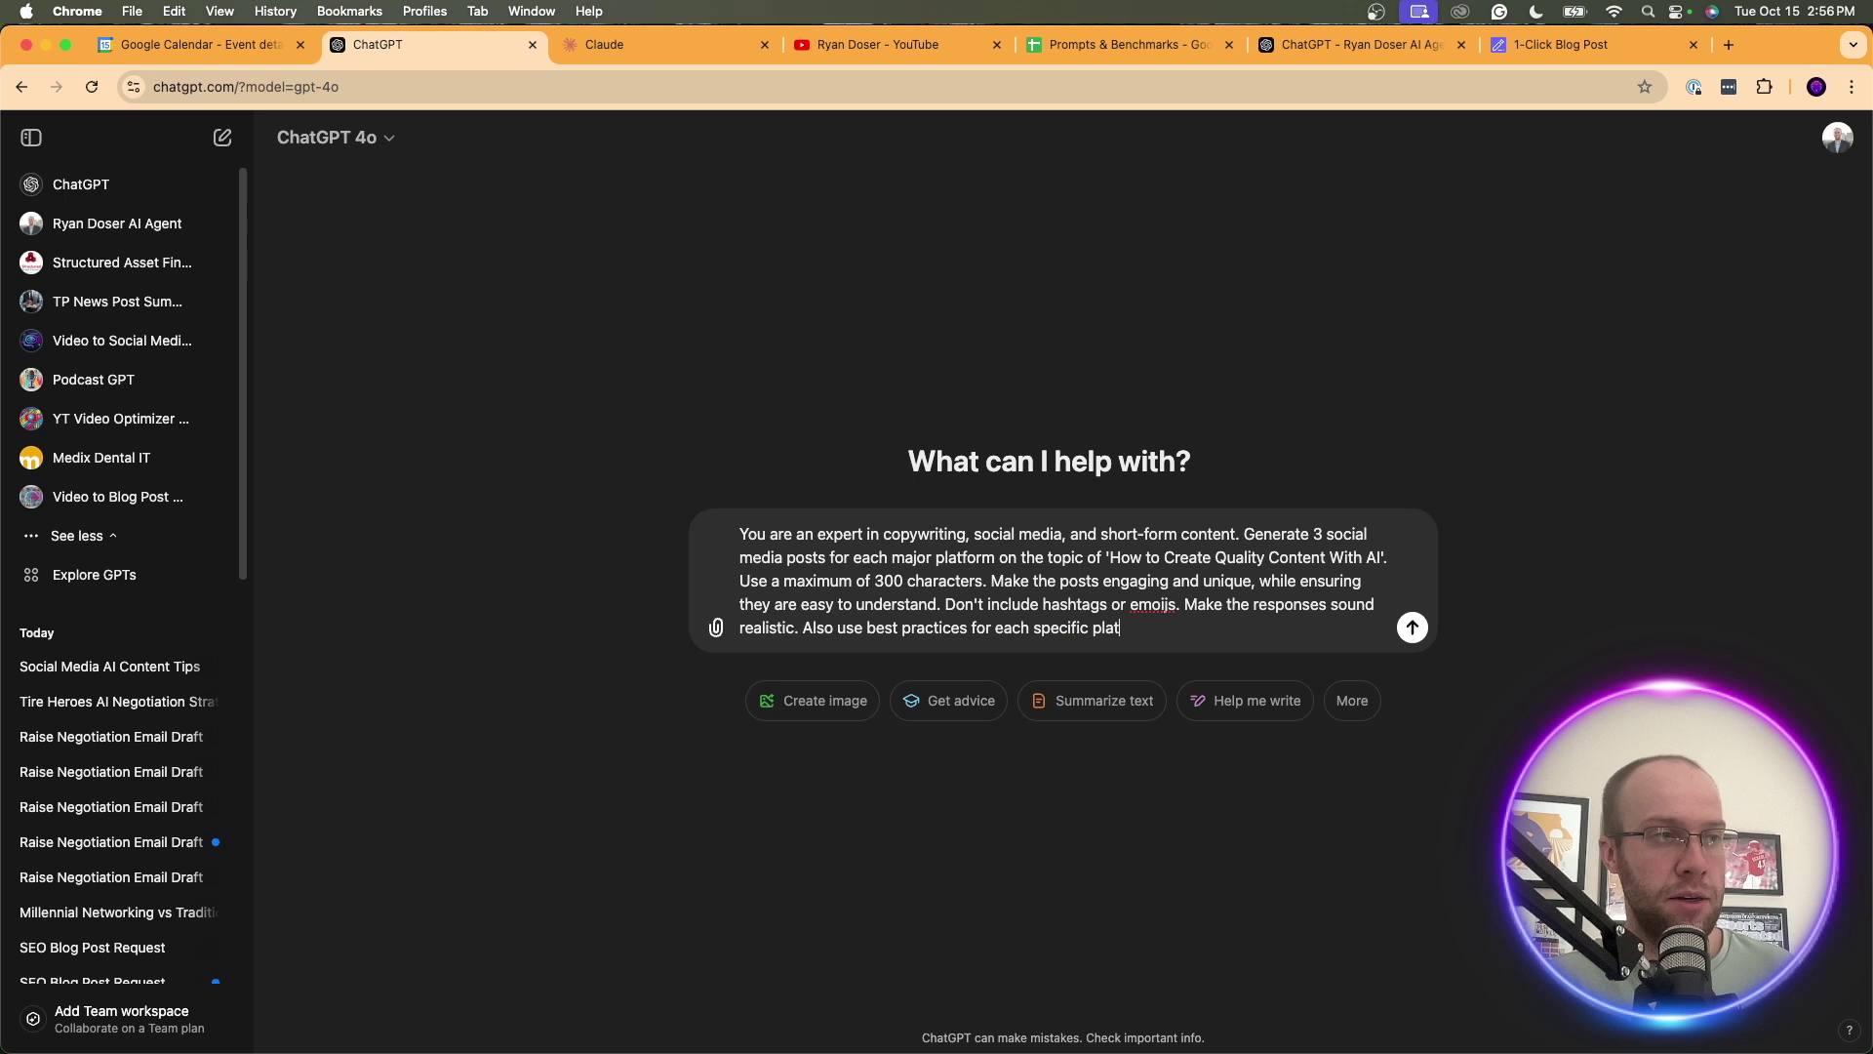
type("form to gain")
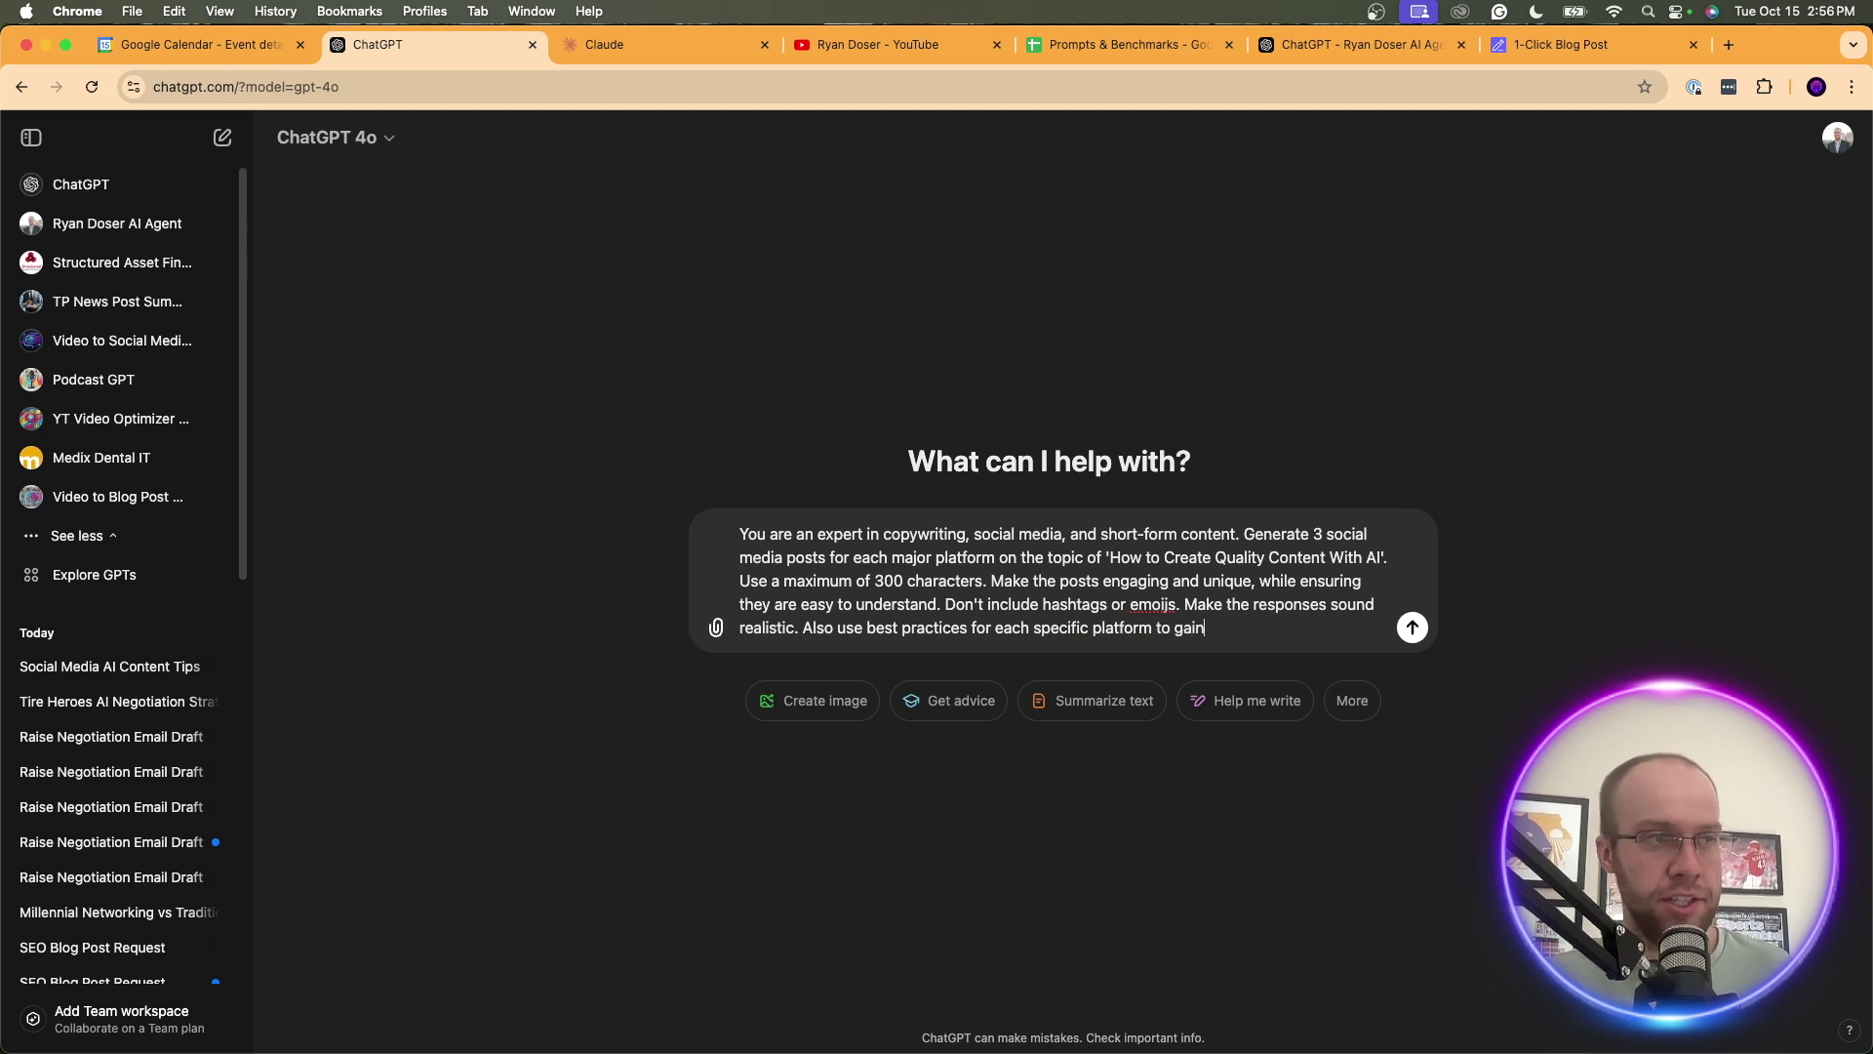
type(" the most organic reac")
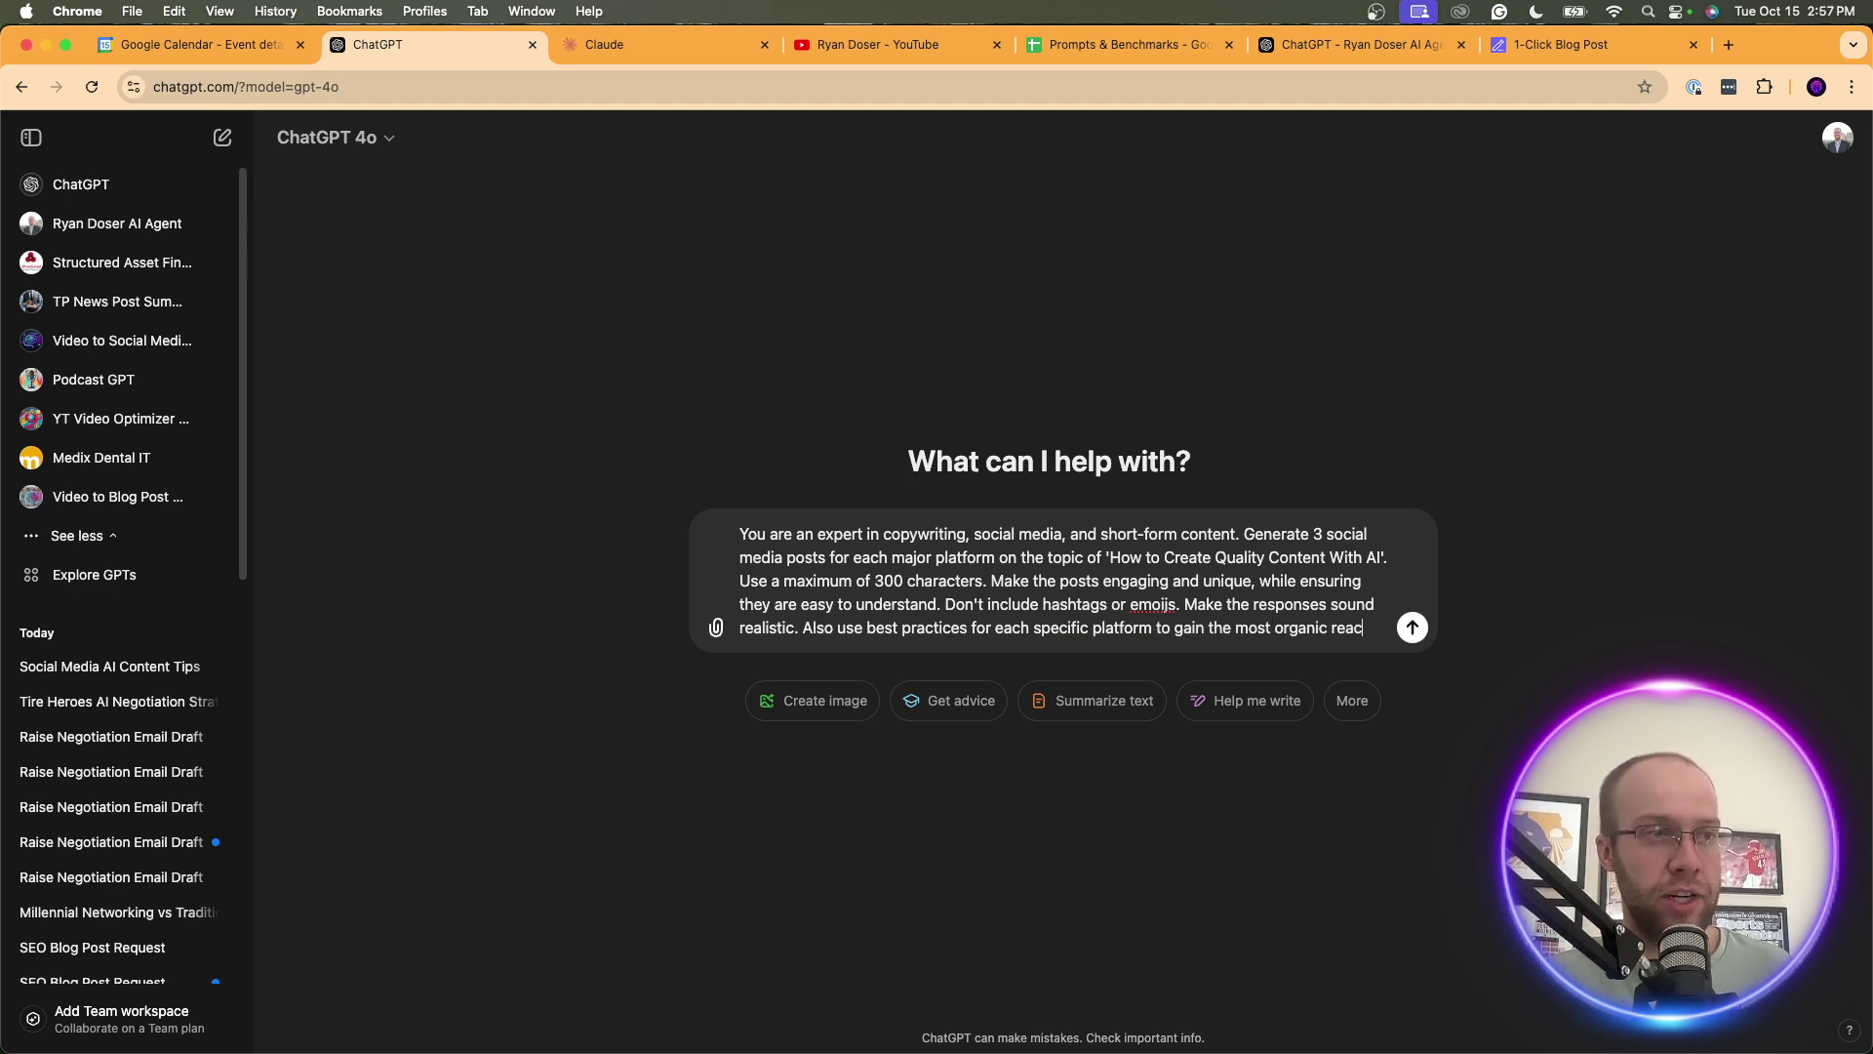
type("h.")
Send the social-media prompt and check the reply's opening line against the topic
key("Return")
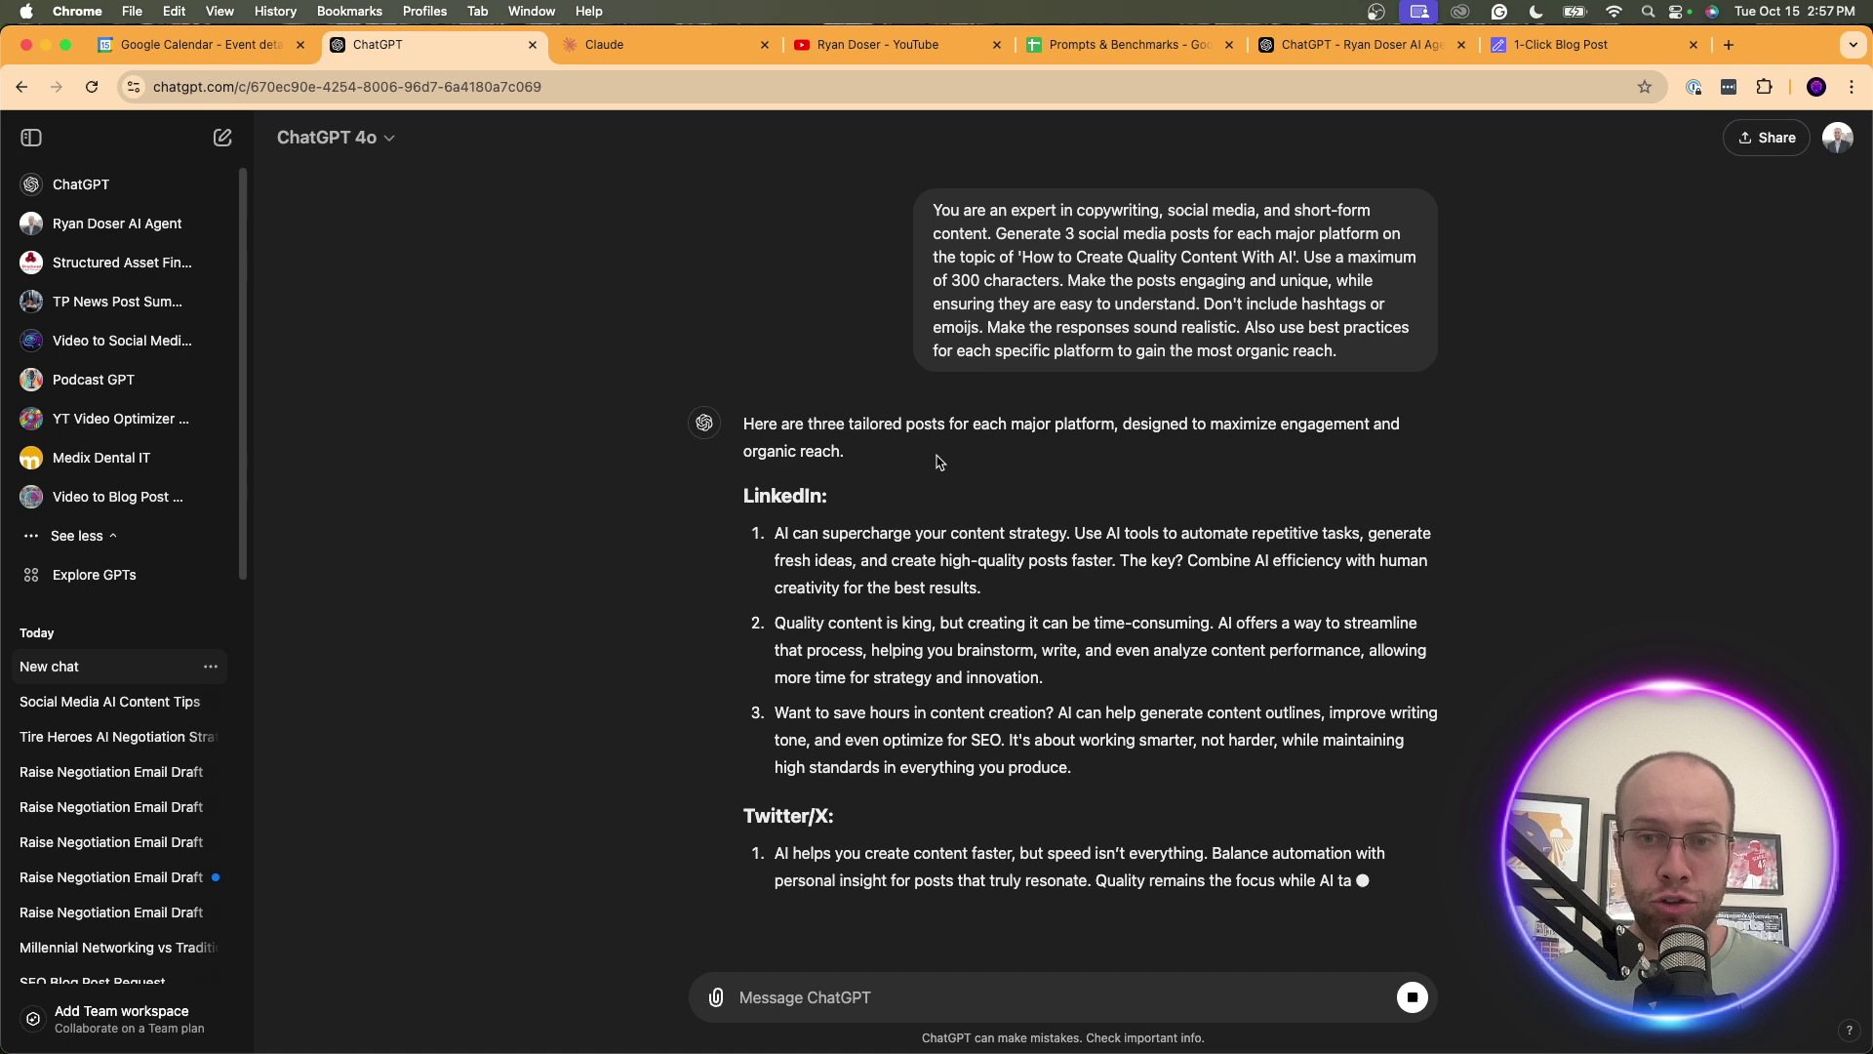
scroll(1026, 451, "up", 2)
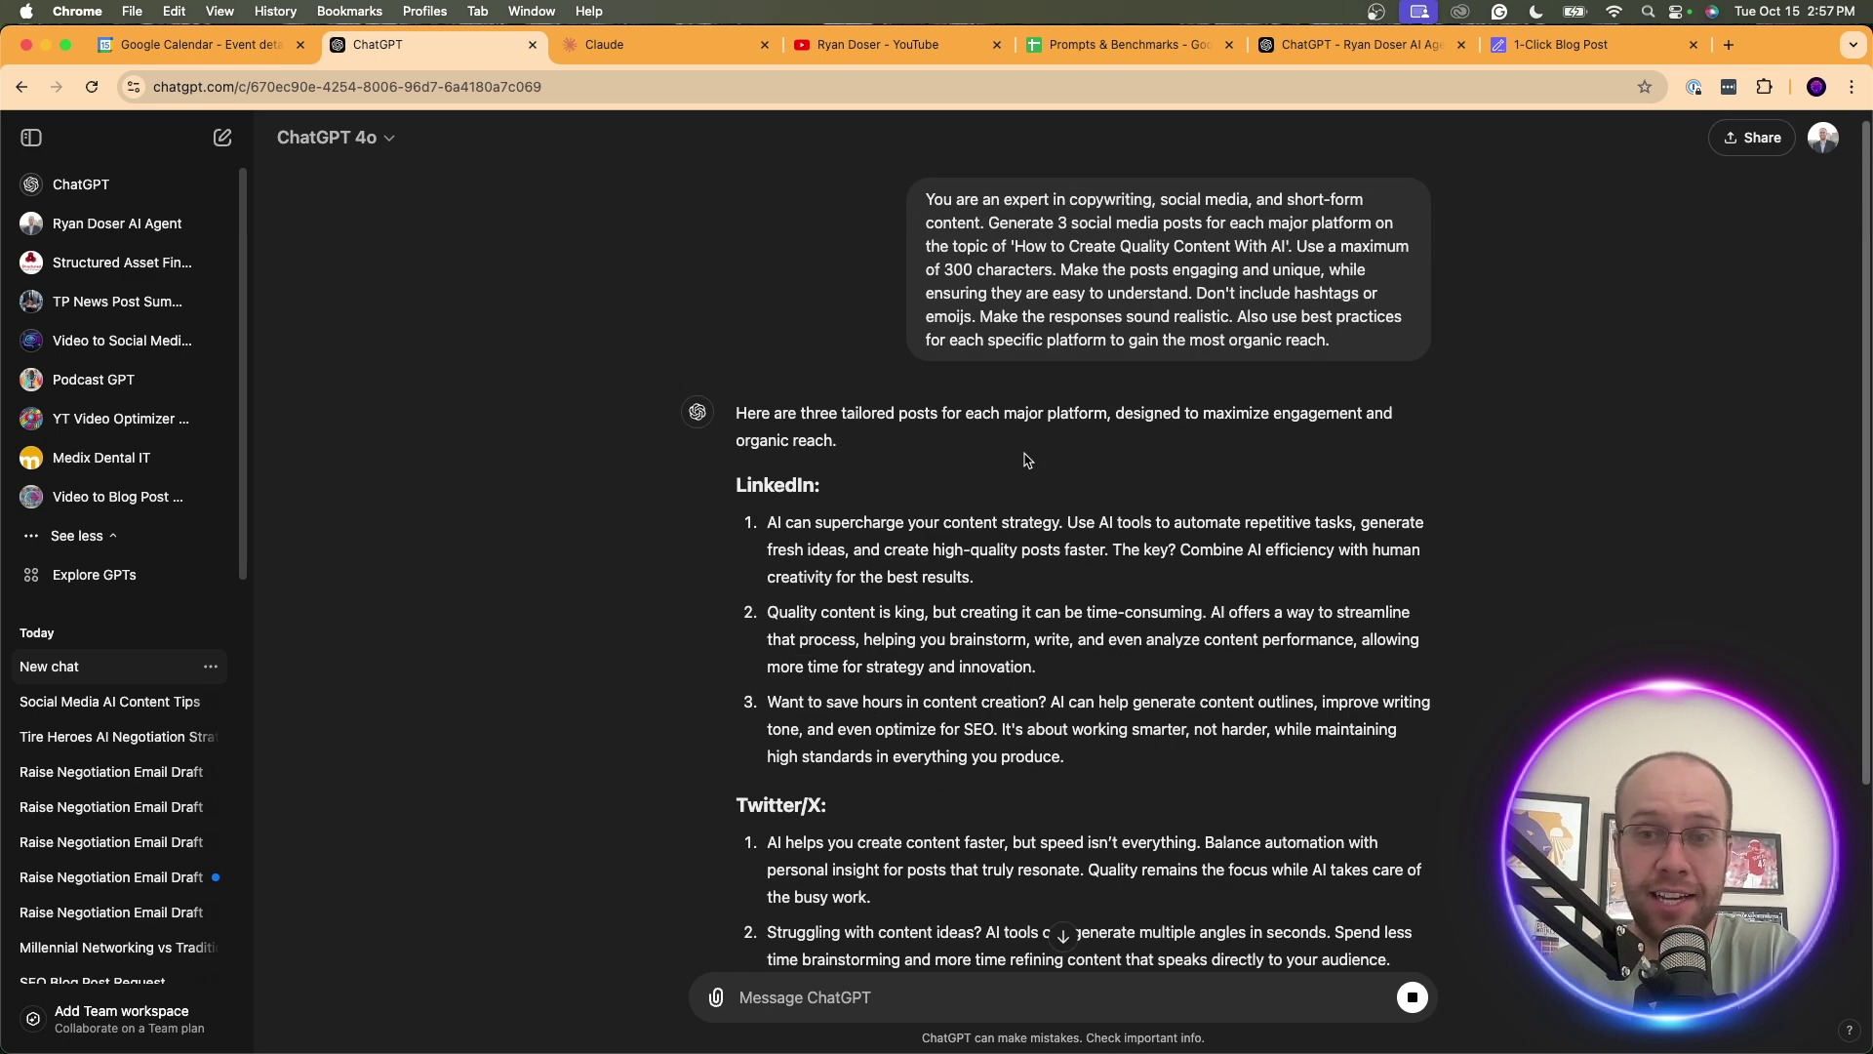
left_click_drag(791, 415, 1108, 416)
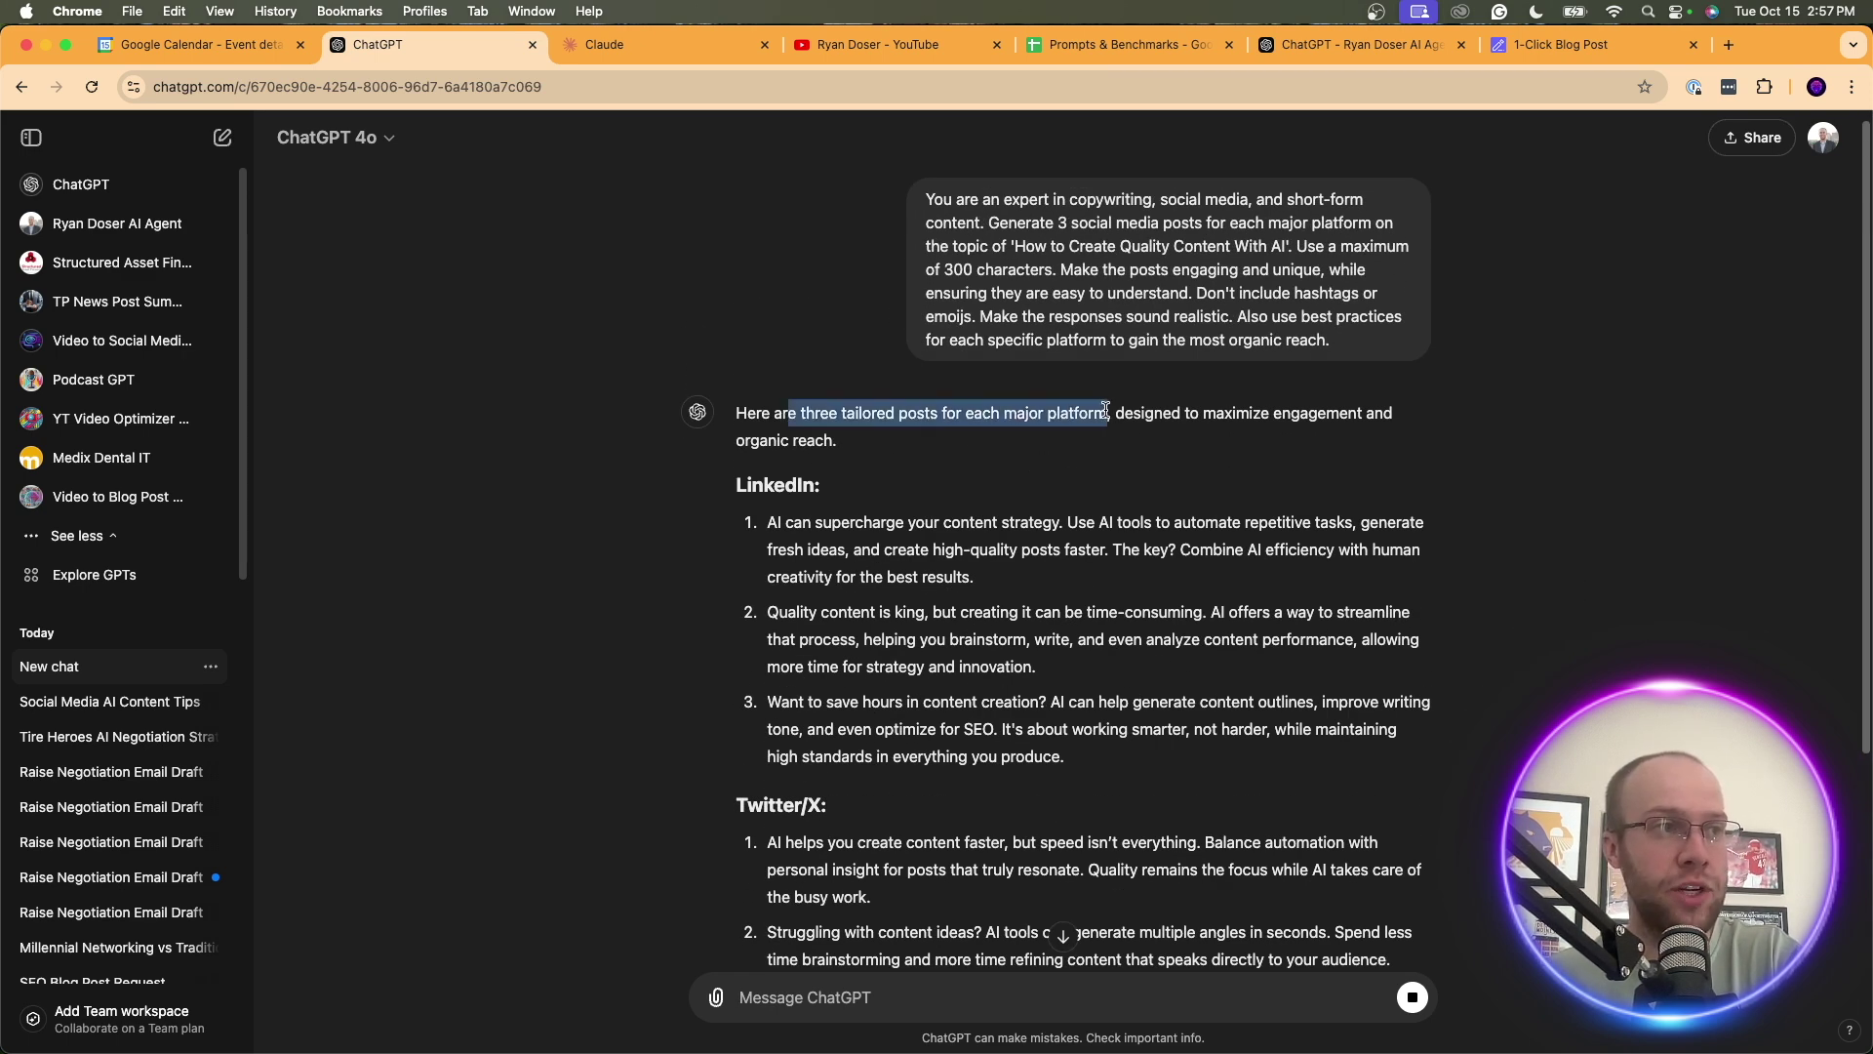
scroll(1122, 415, "down", 1)
scroll(1133, 385, "up", 1)
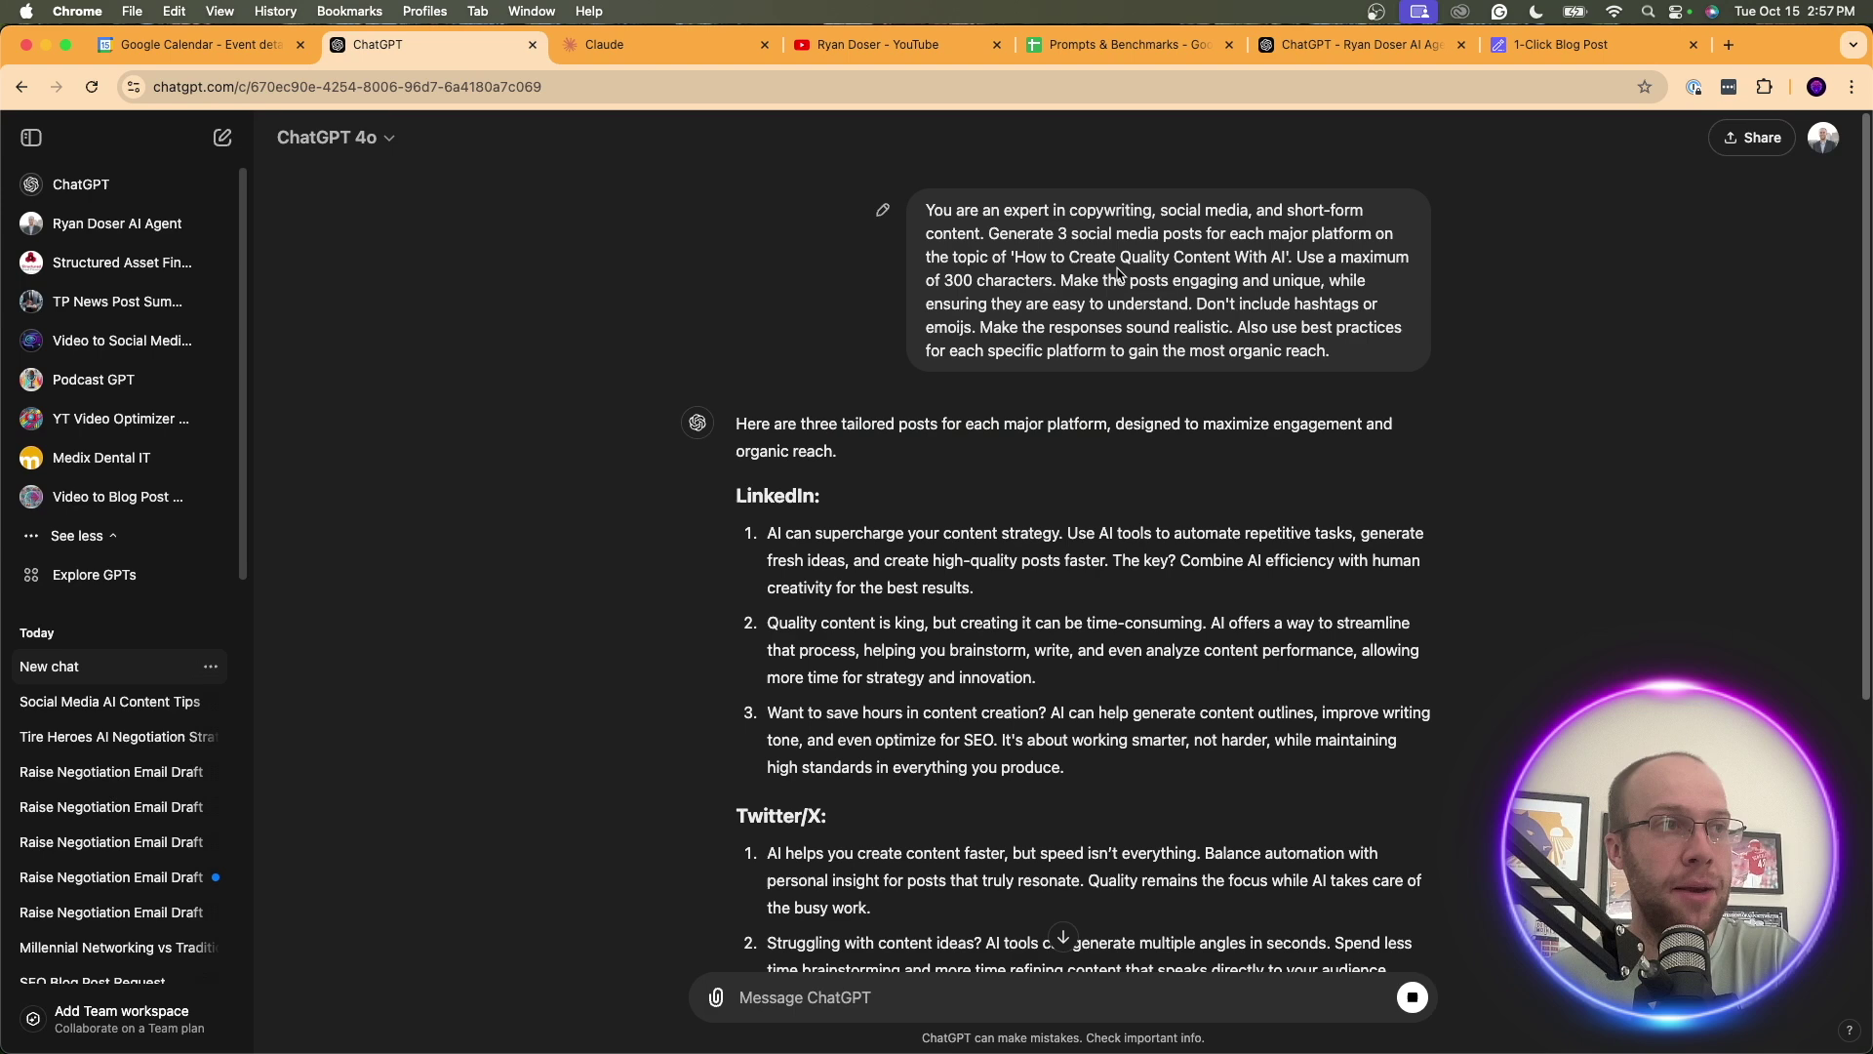
left_click_drag(1015, 257, 1298, 259)
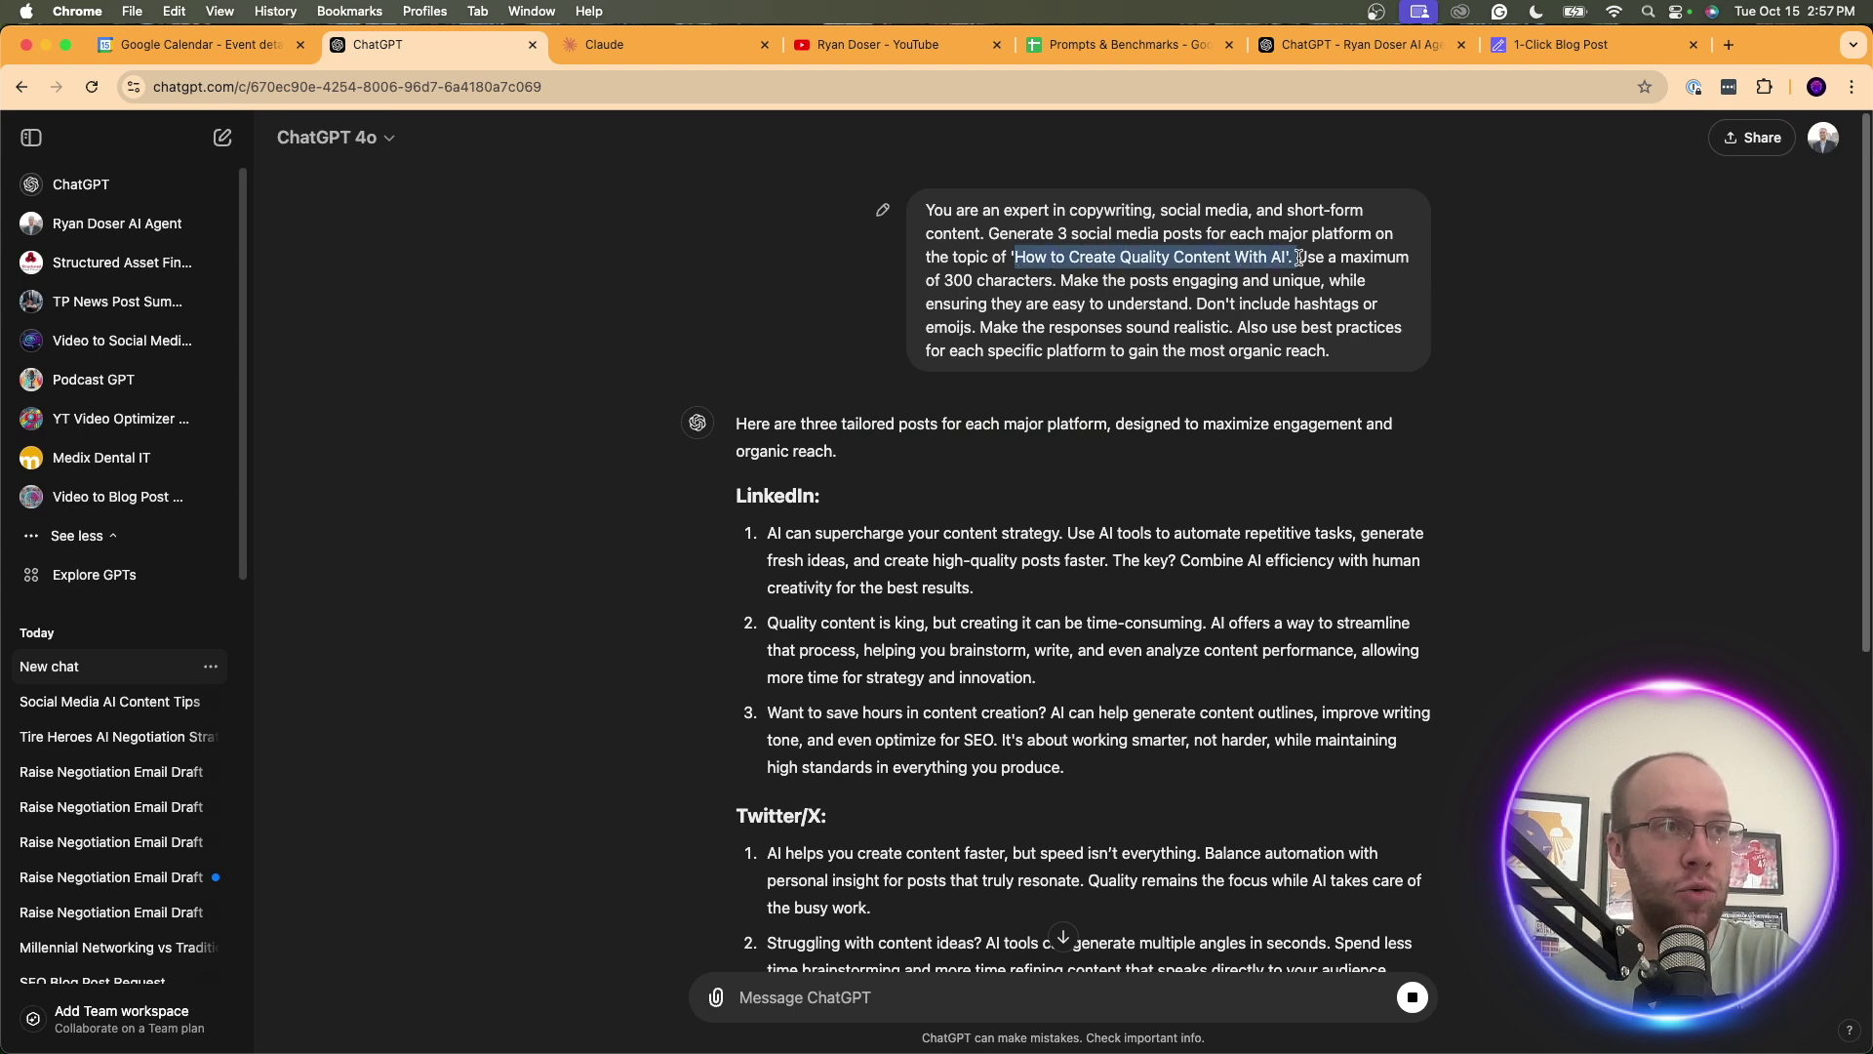
left_click(1298, 258)
scroll(803, 560, "down", 1)
Look through the generated LinkedIn, Twitter/X and Facebook posts
left_click_drag(1044, 566, 824, 502)
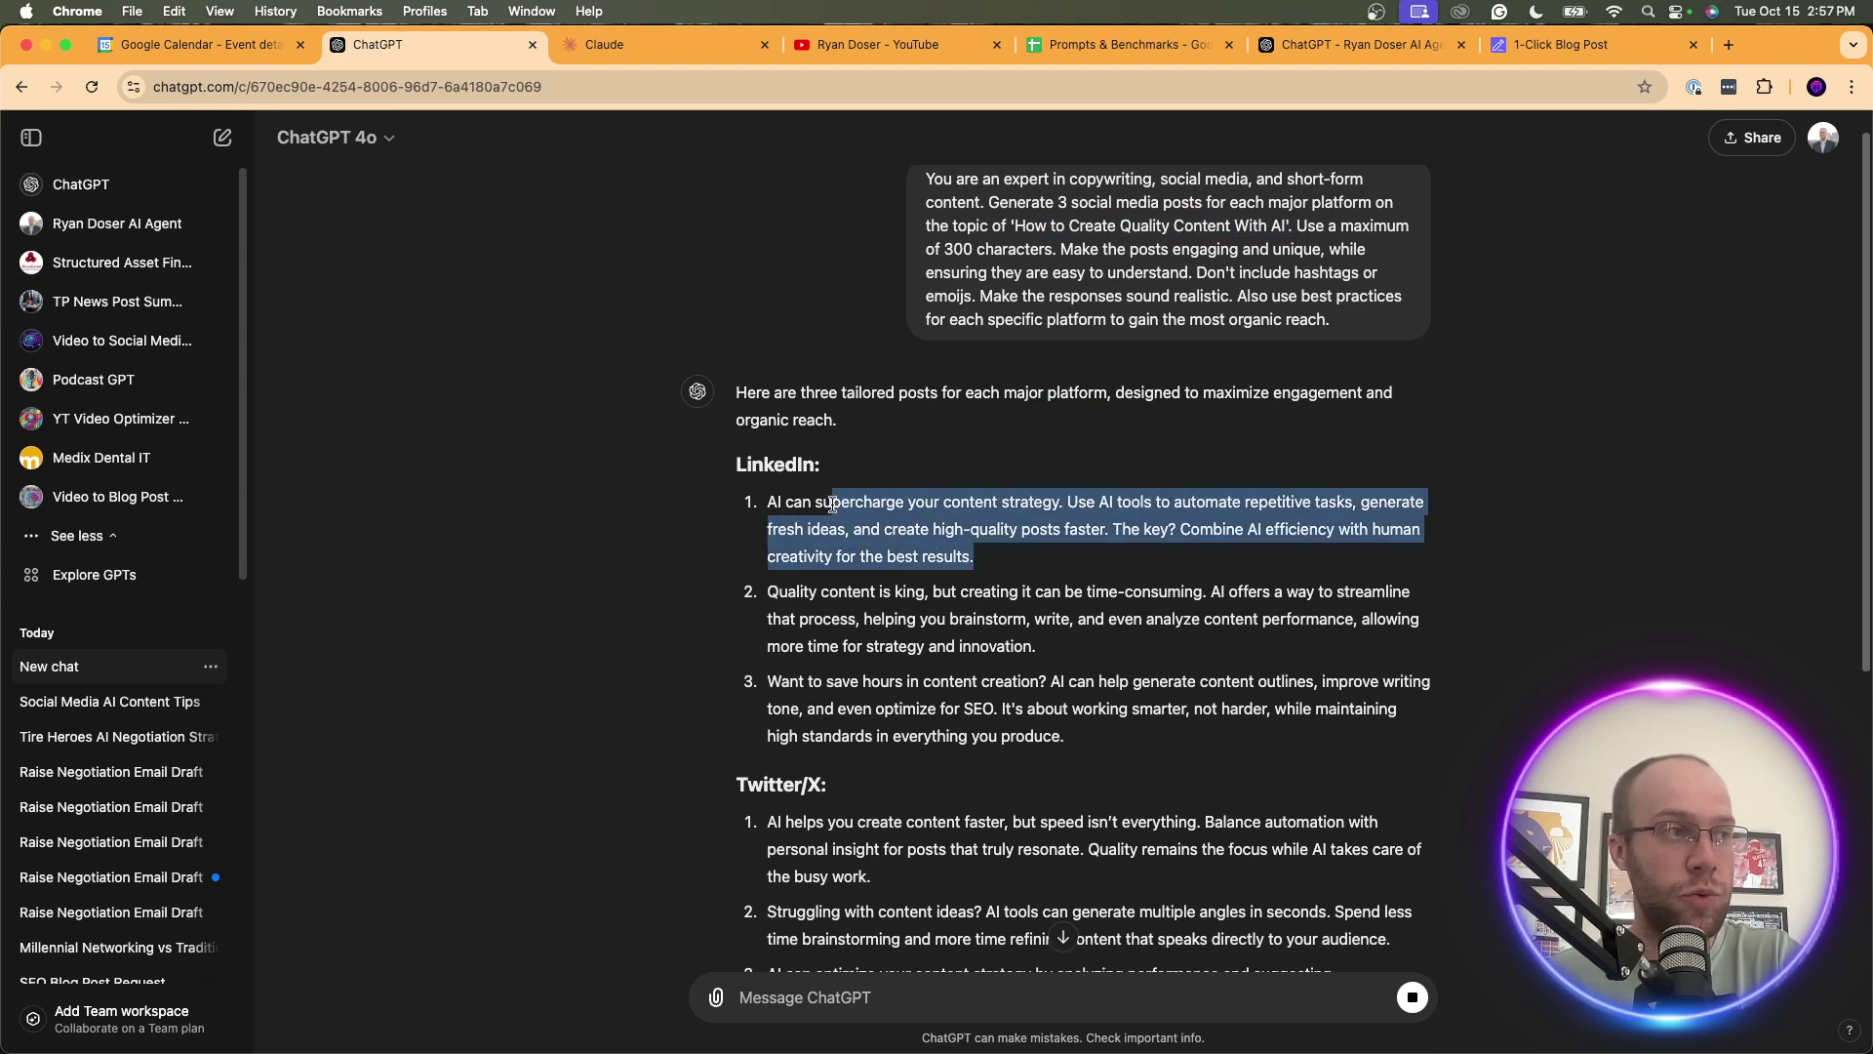
left_click(761, 425)
left_click_drag(1118, 745, 906, 586)
left_click(905, 585)
scroll(905, 585, "down", 5)
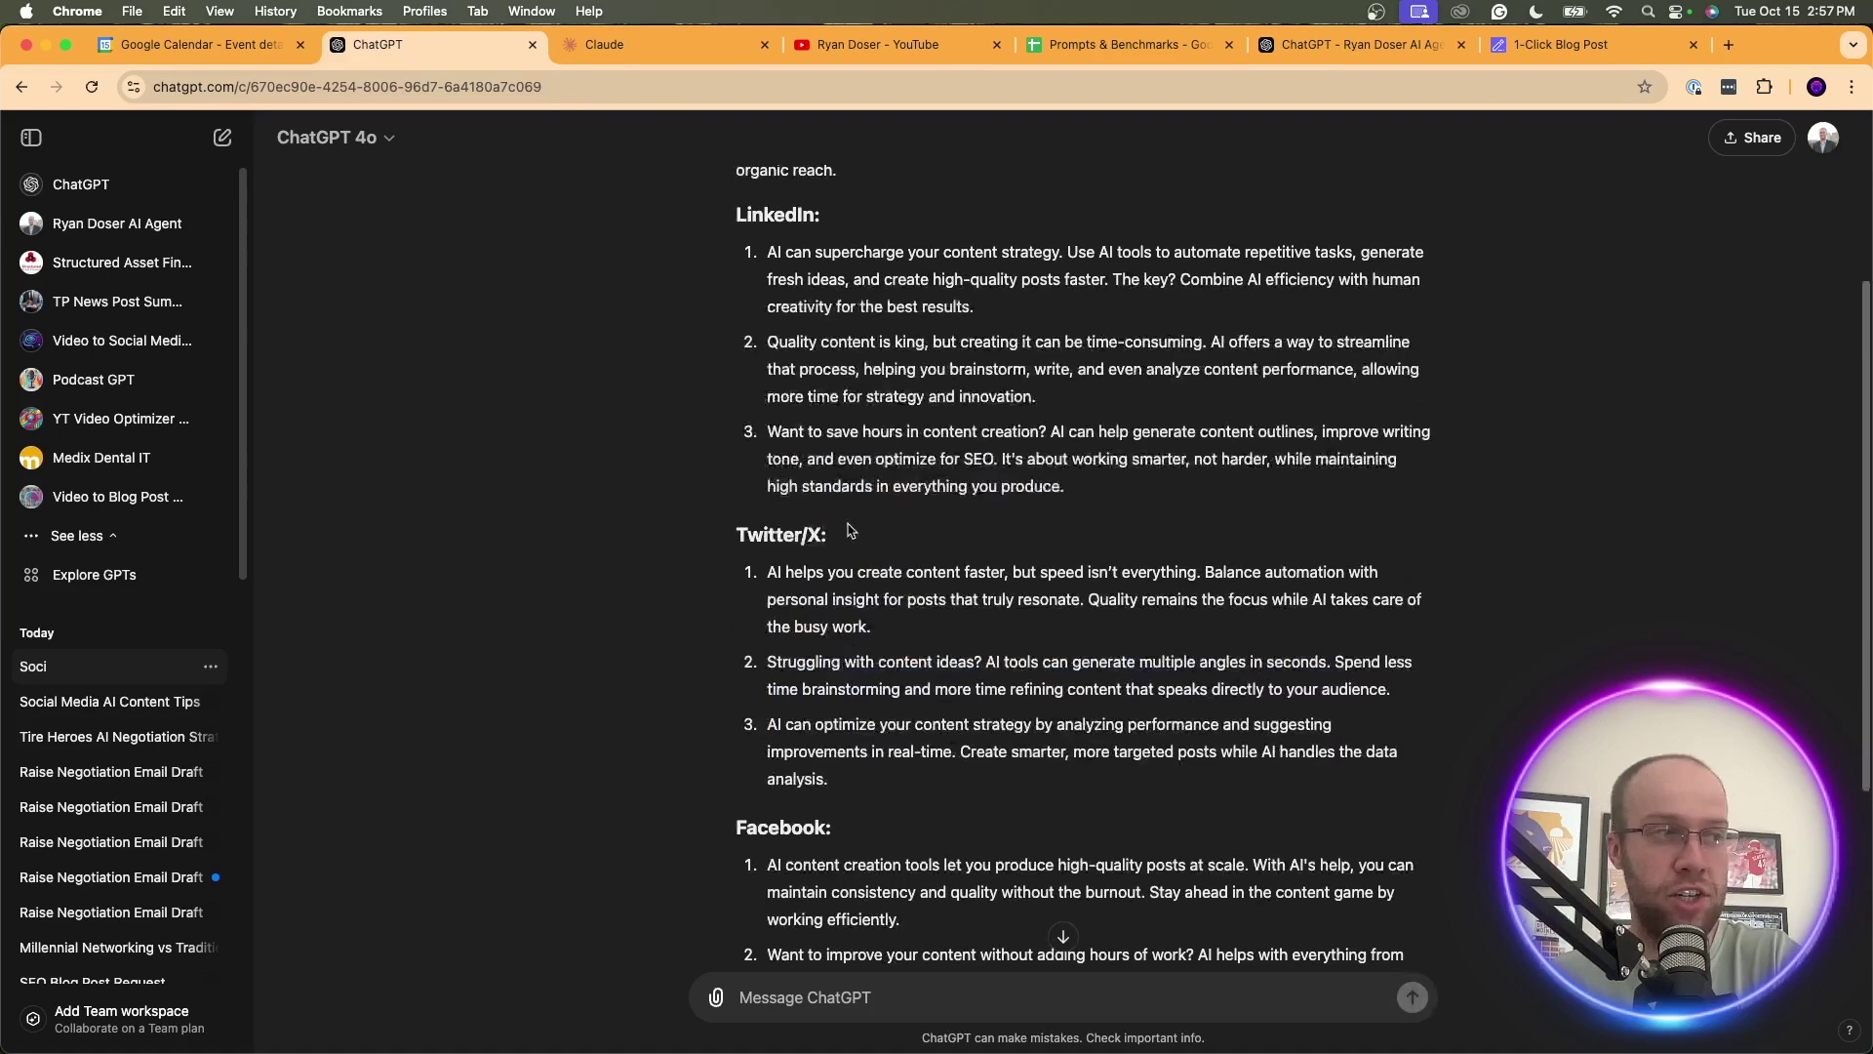
left_click_drag(845, 684, 780, 549)
left_click(780, 549)
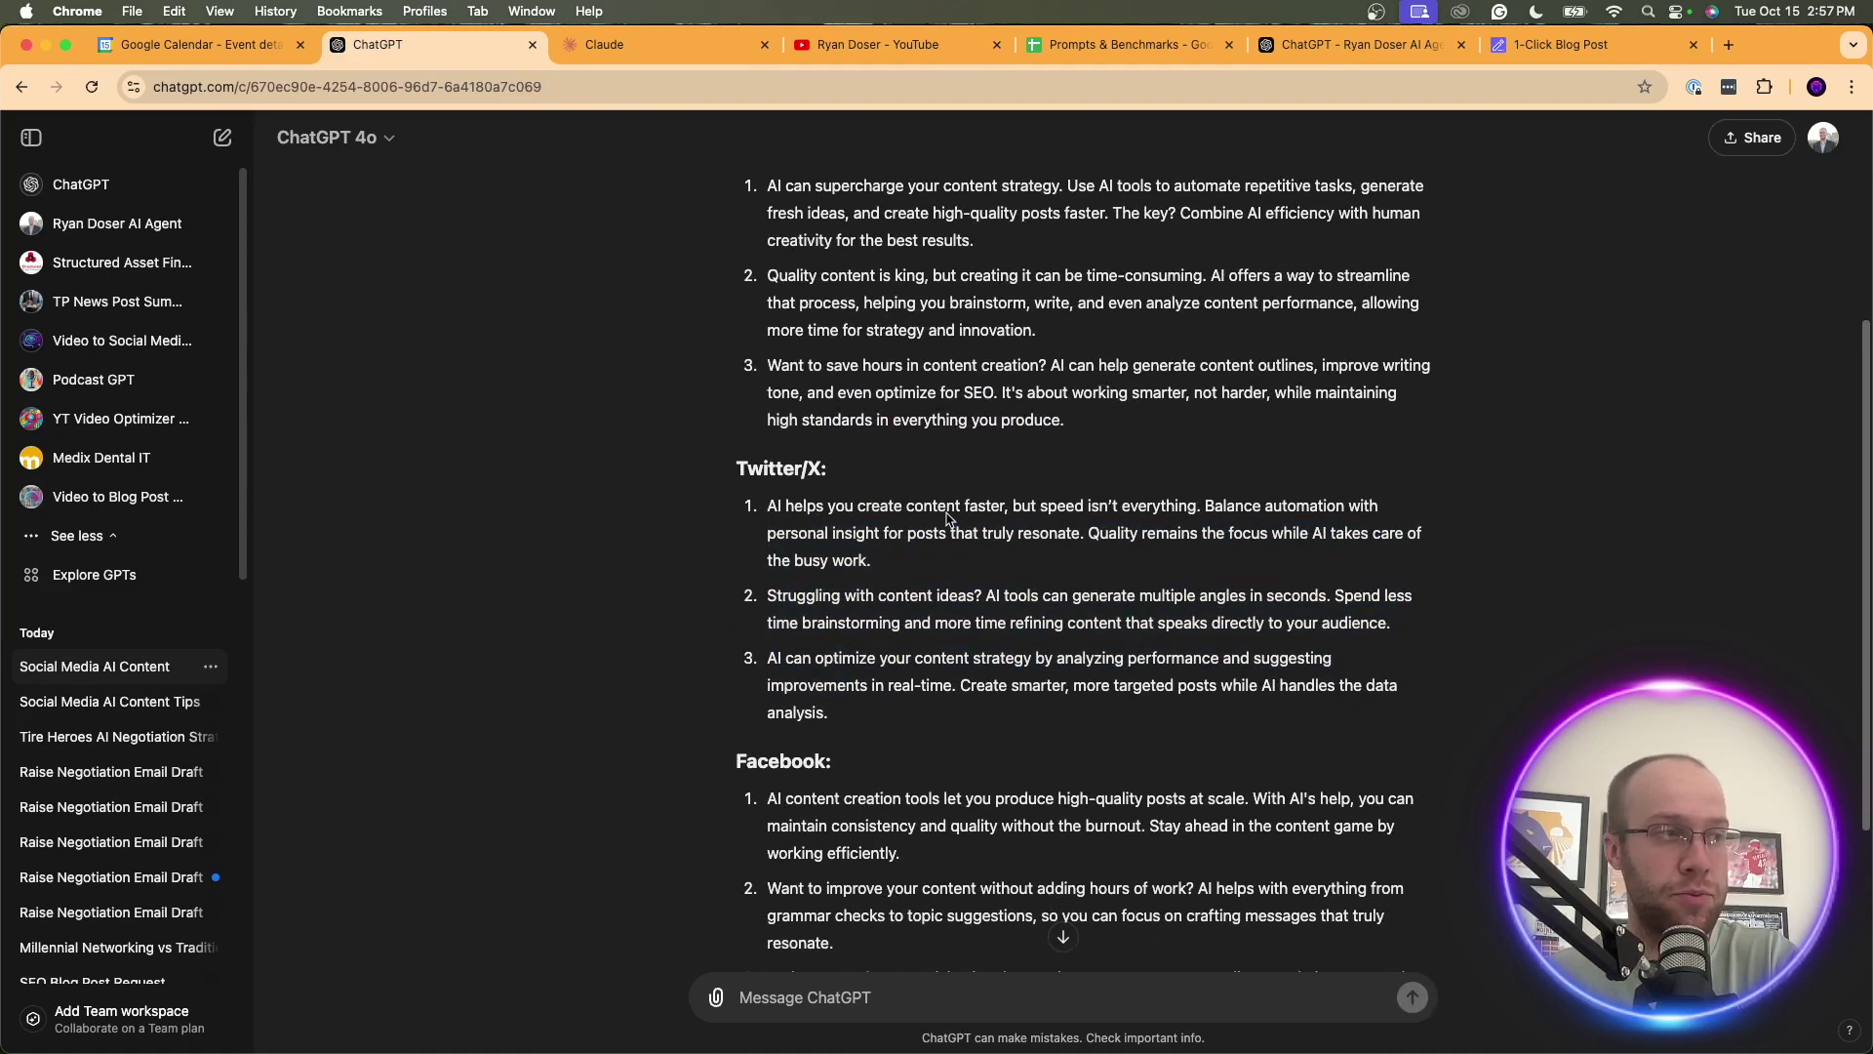
scroll(926, 634, "down", 4)
left_click_drag(928, 775, 881, 666)
left_click(881, 666)
scroll(991, 697, "up", 9)
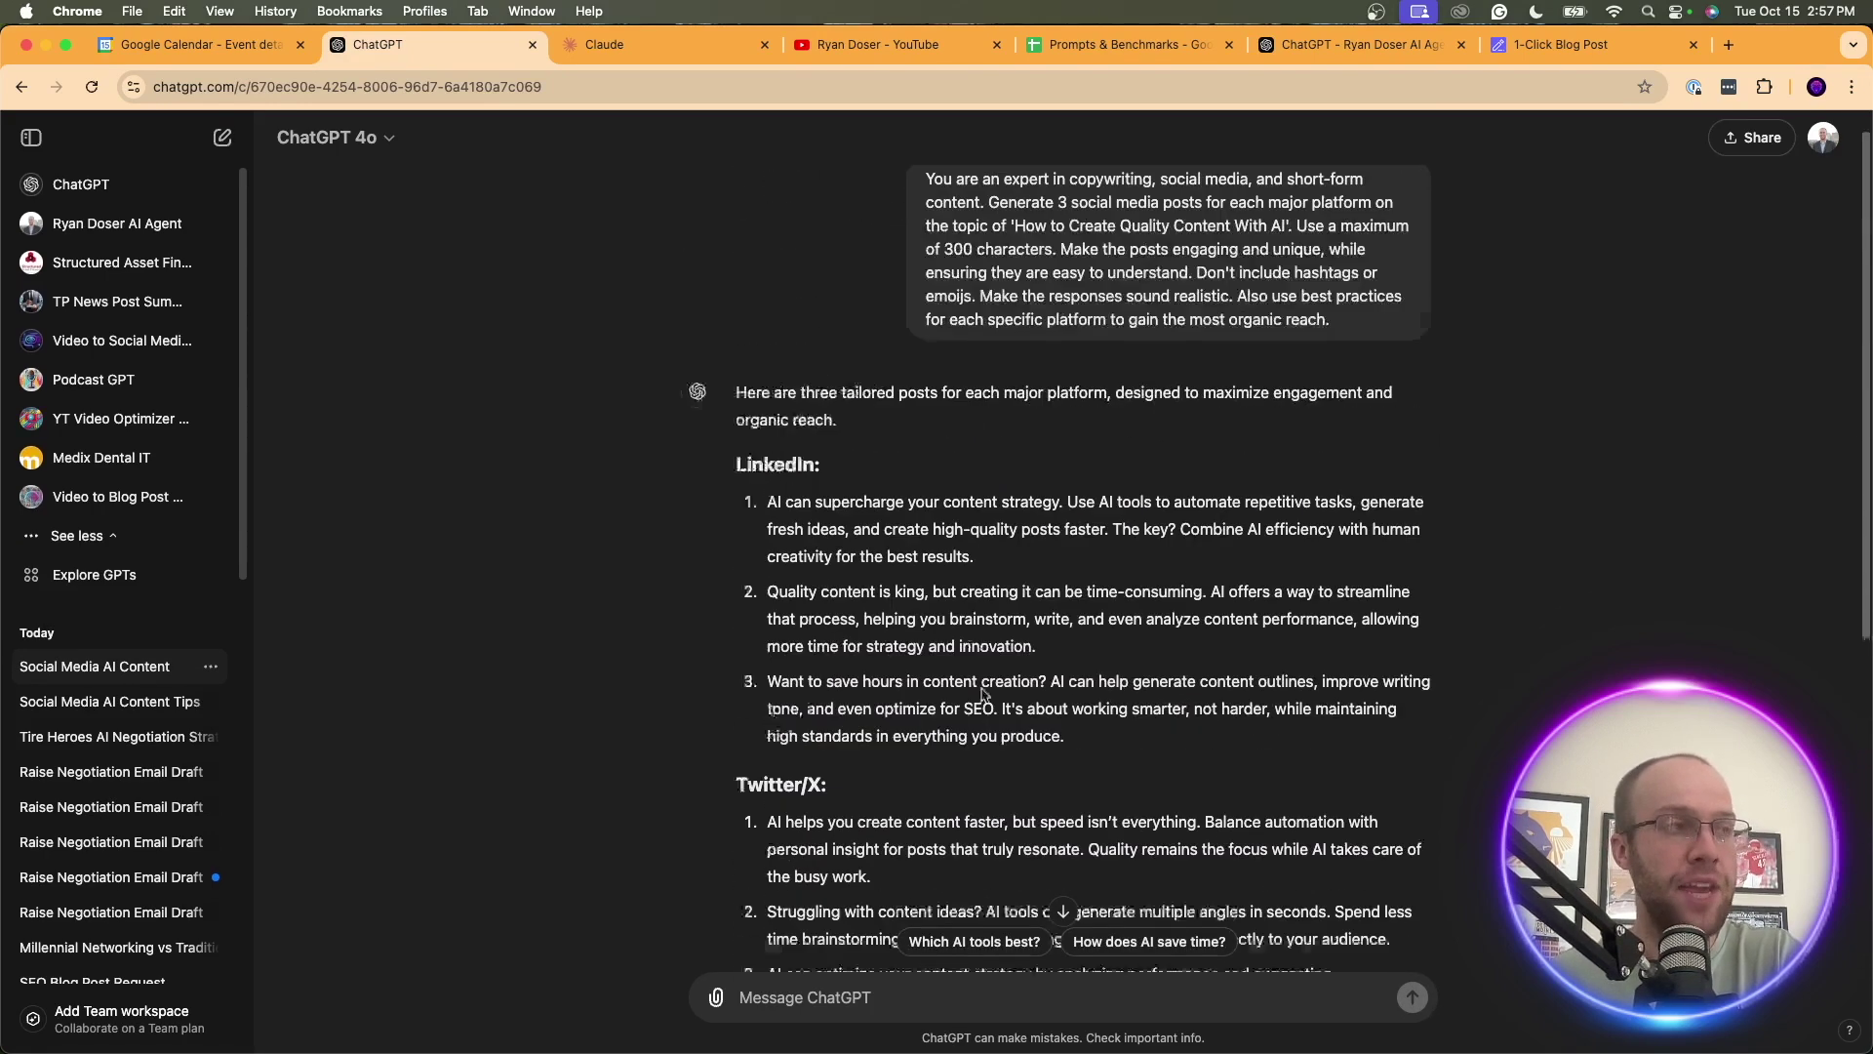
left_click_drag(1073, 771, 771, 702)
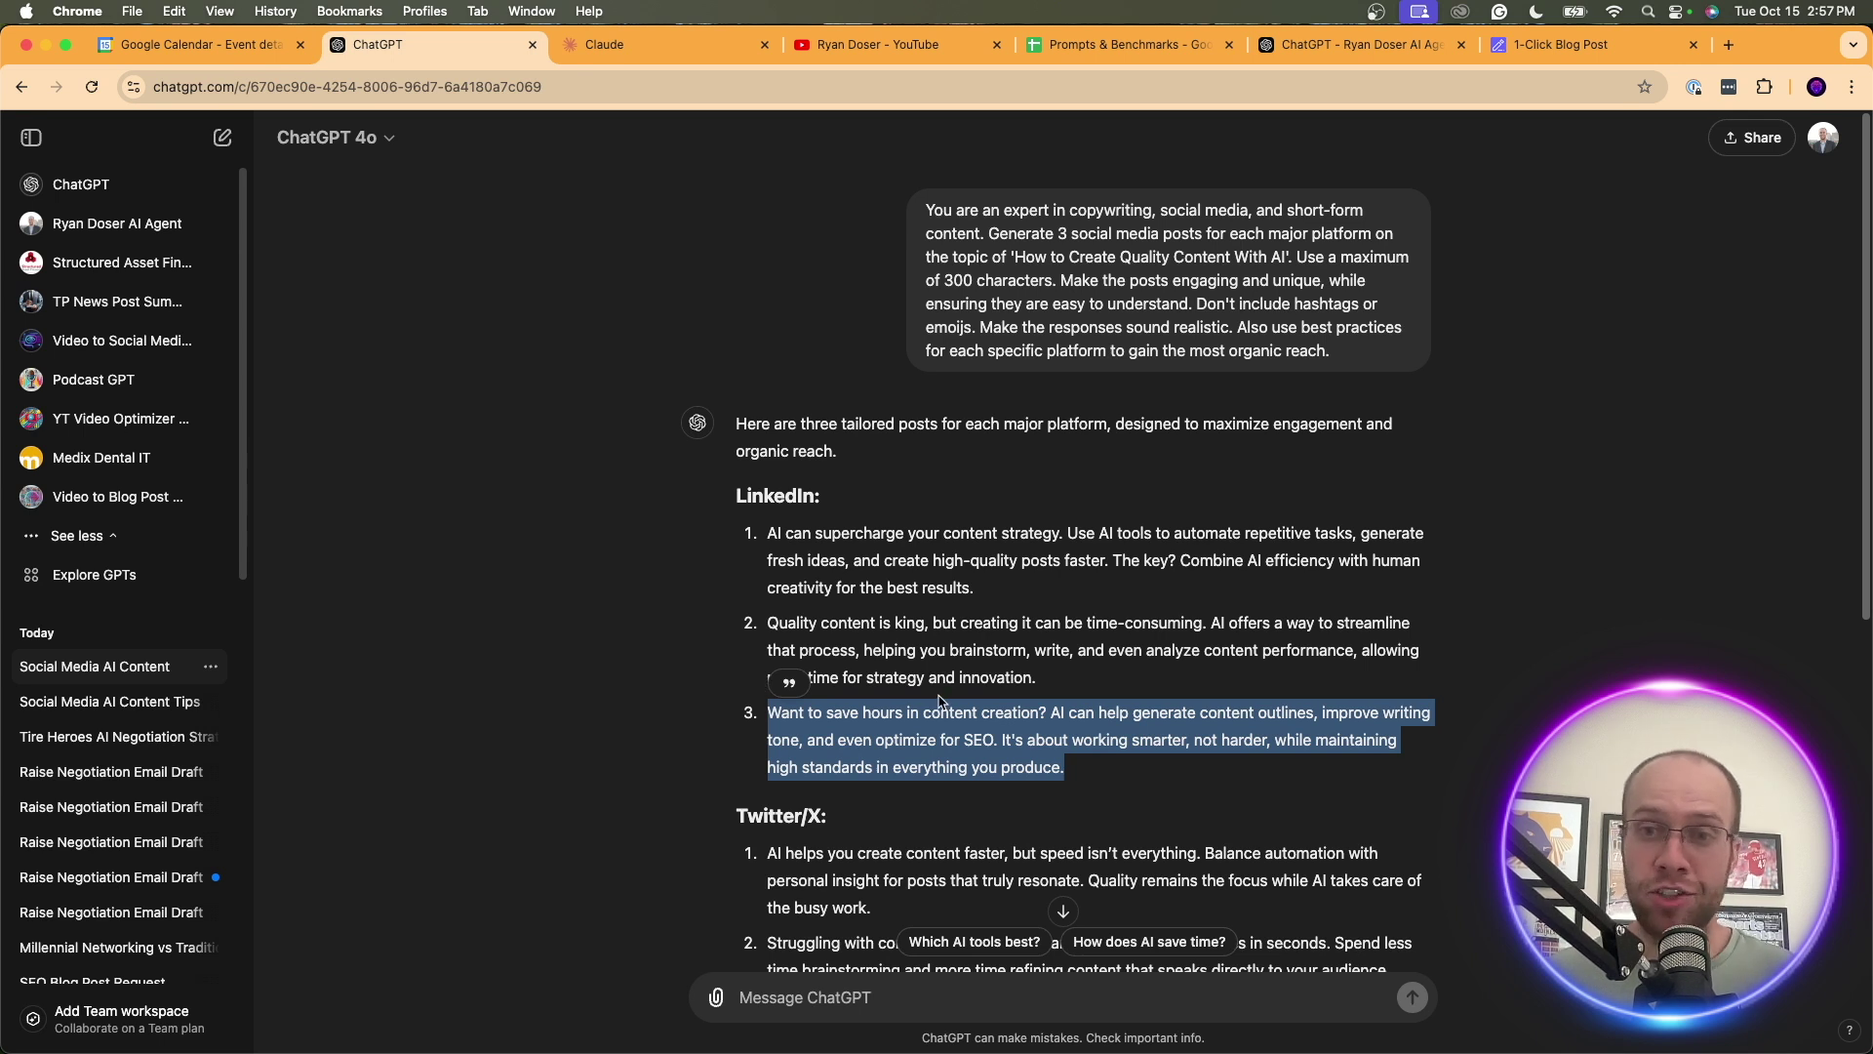
Examine the three LinkedIn posts closely, including the first post's opening sentence
left_click_drag(1135, 767, 765, 547)
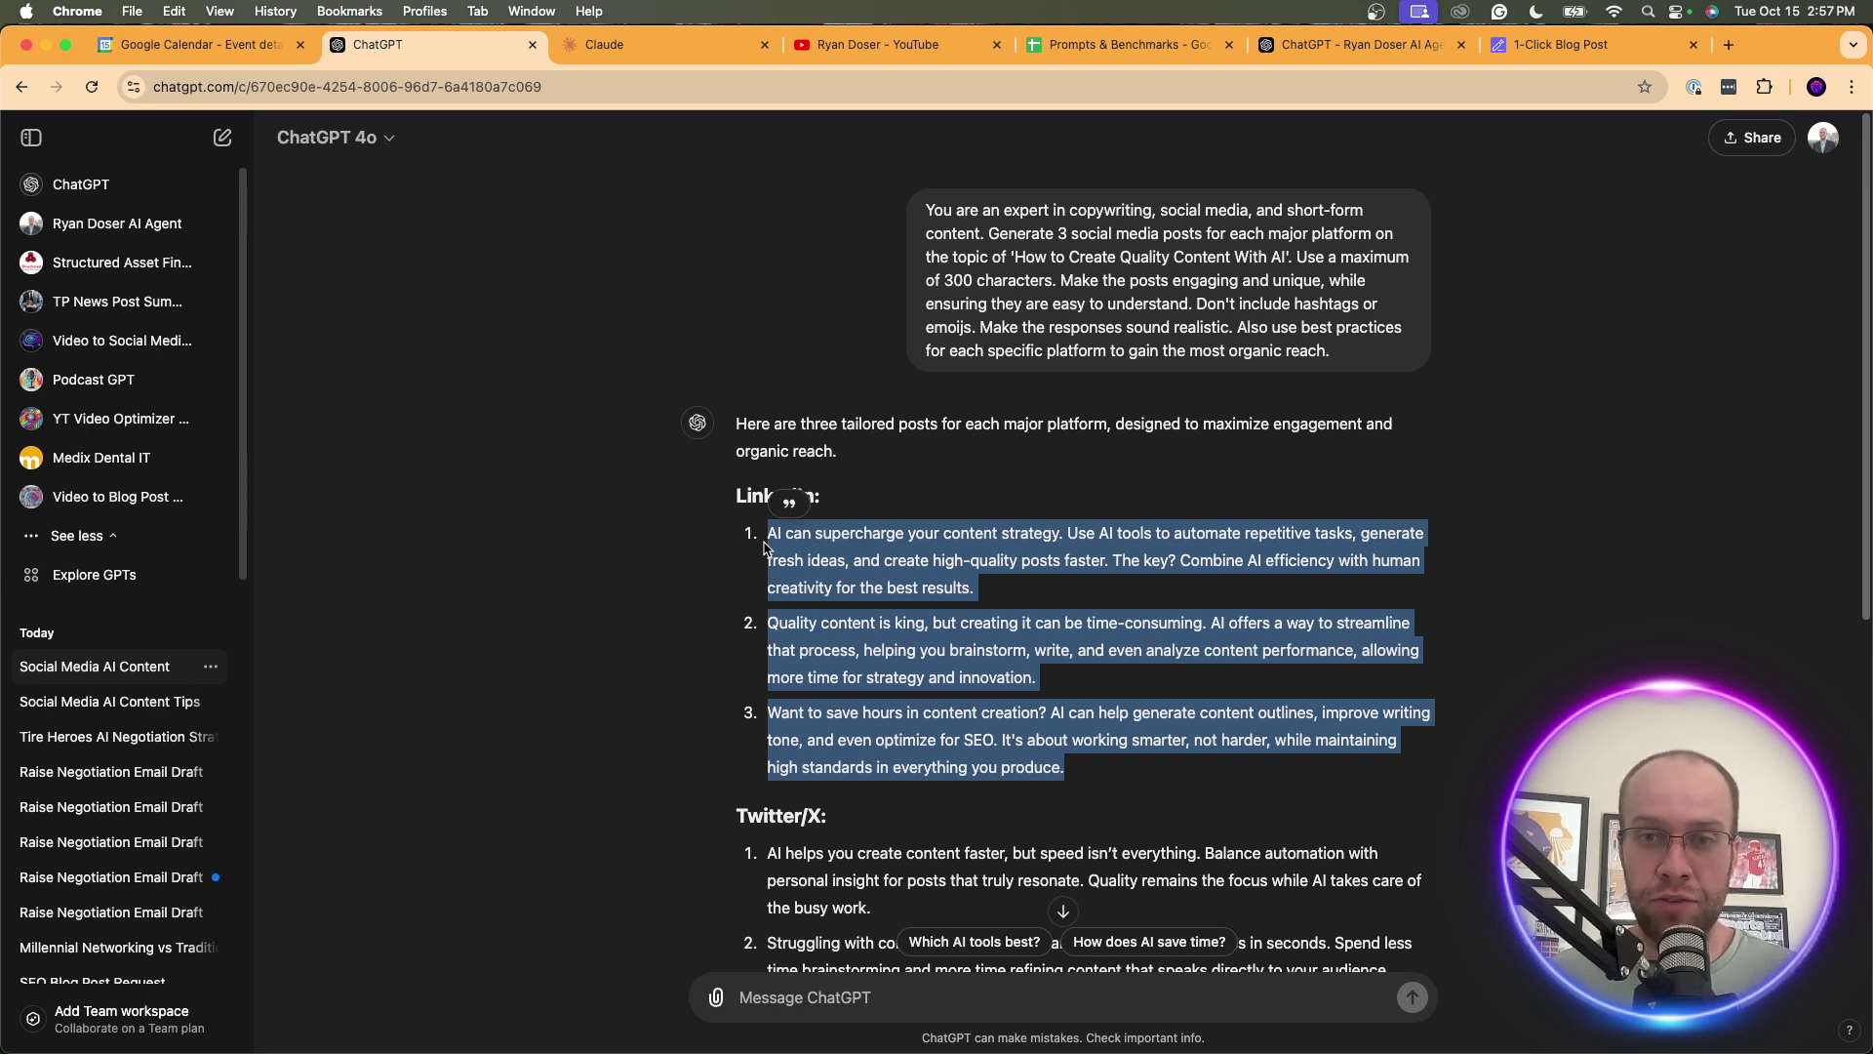
left_click(839, 548)
left_click_drag(771, 533, 1059, 561)
left_click(1058, 561)
scroll(1061, 594, "down", 2)
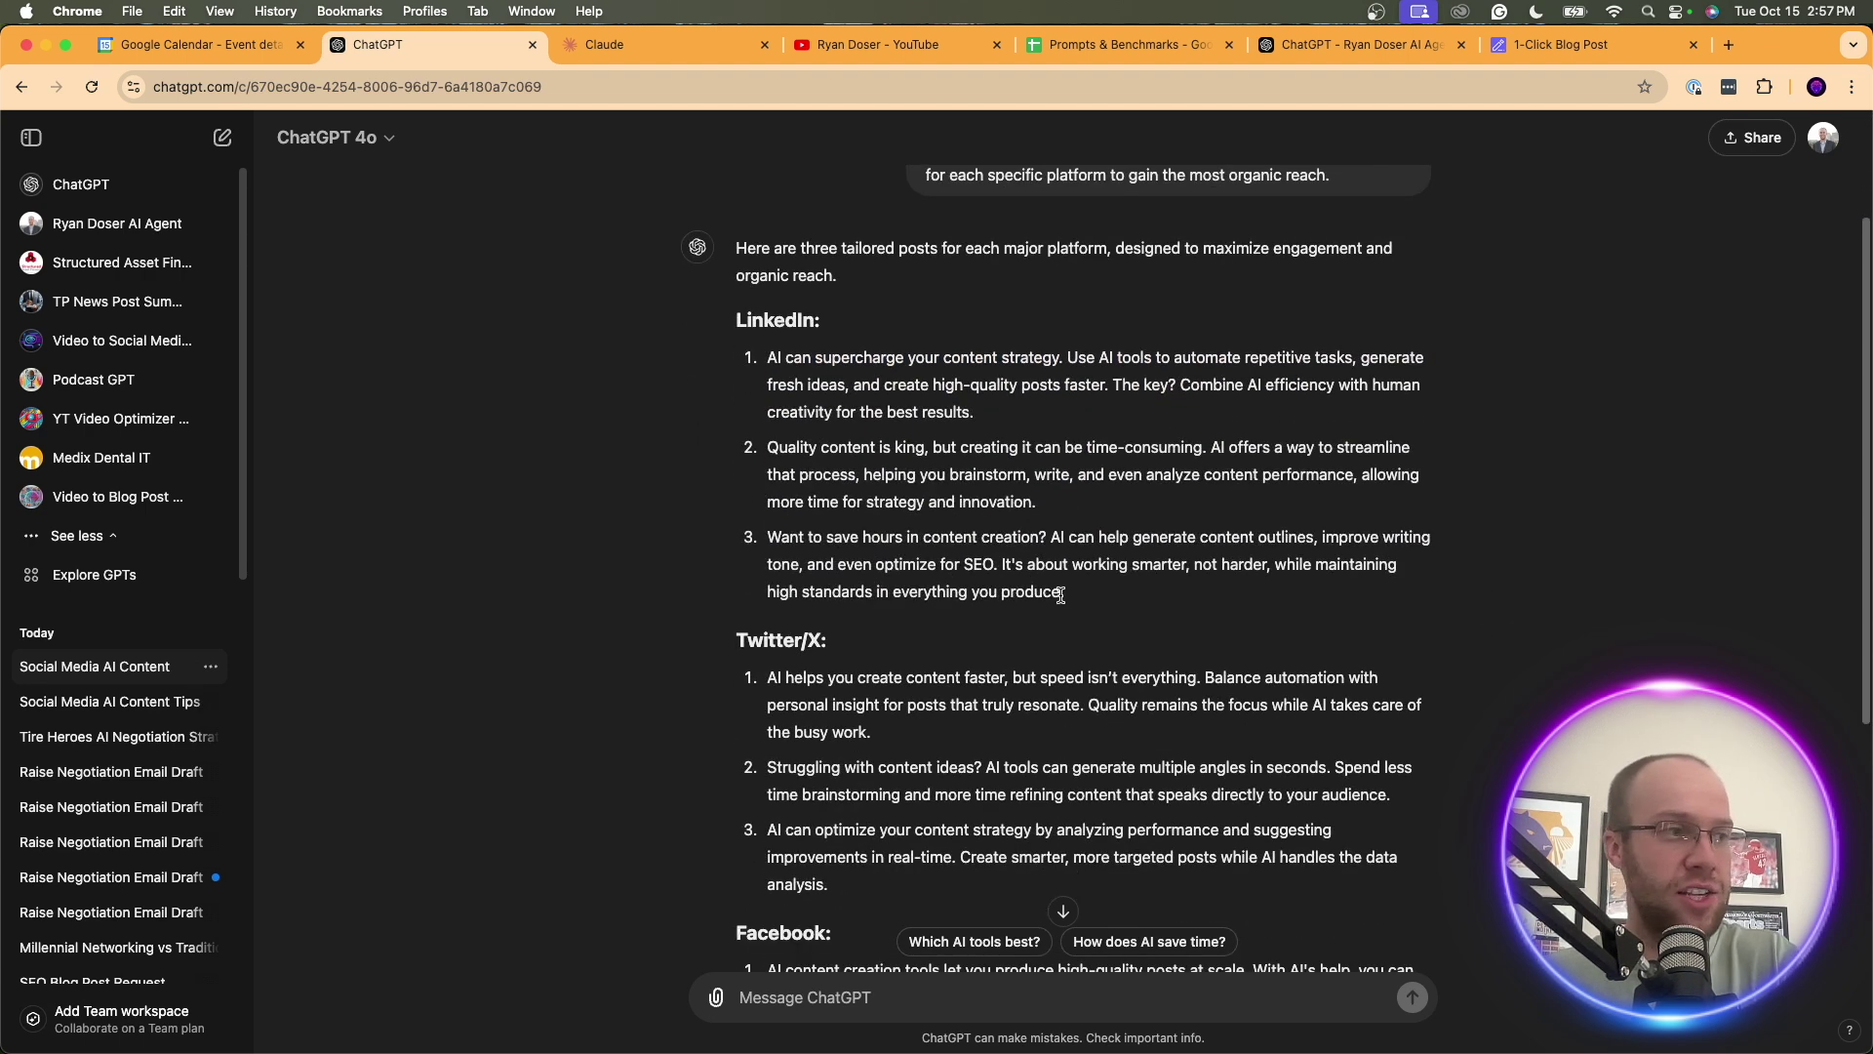
scroll(1060, 594, "down", 4)
scroll(1060, 594, "up", 6)
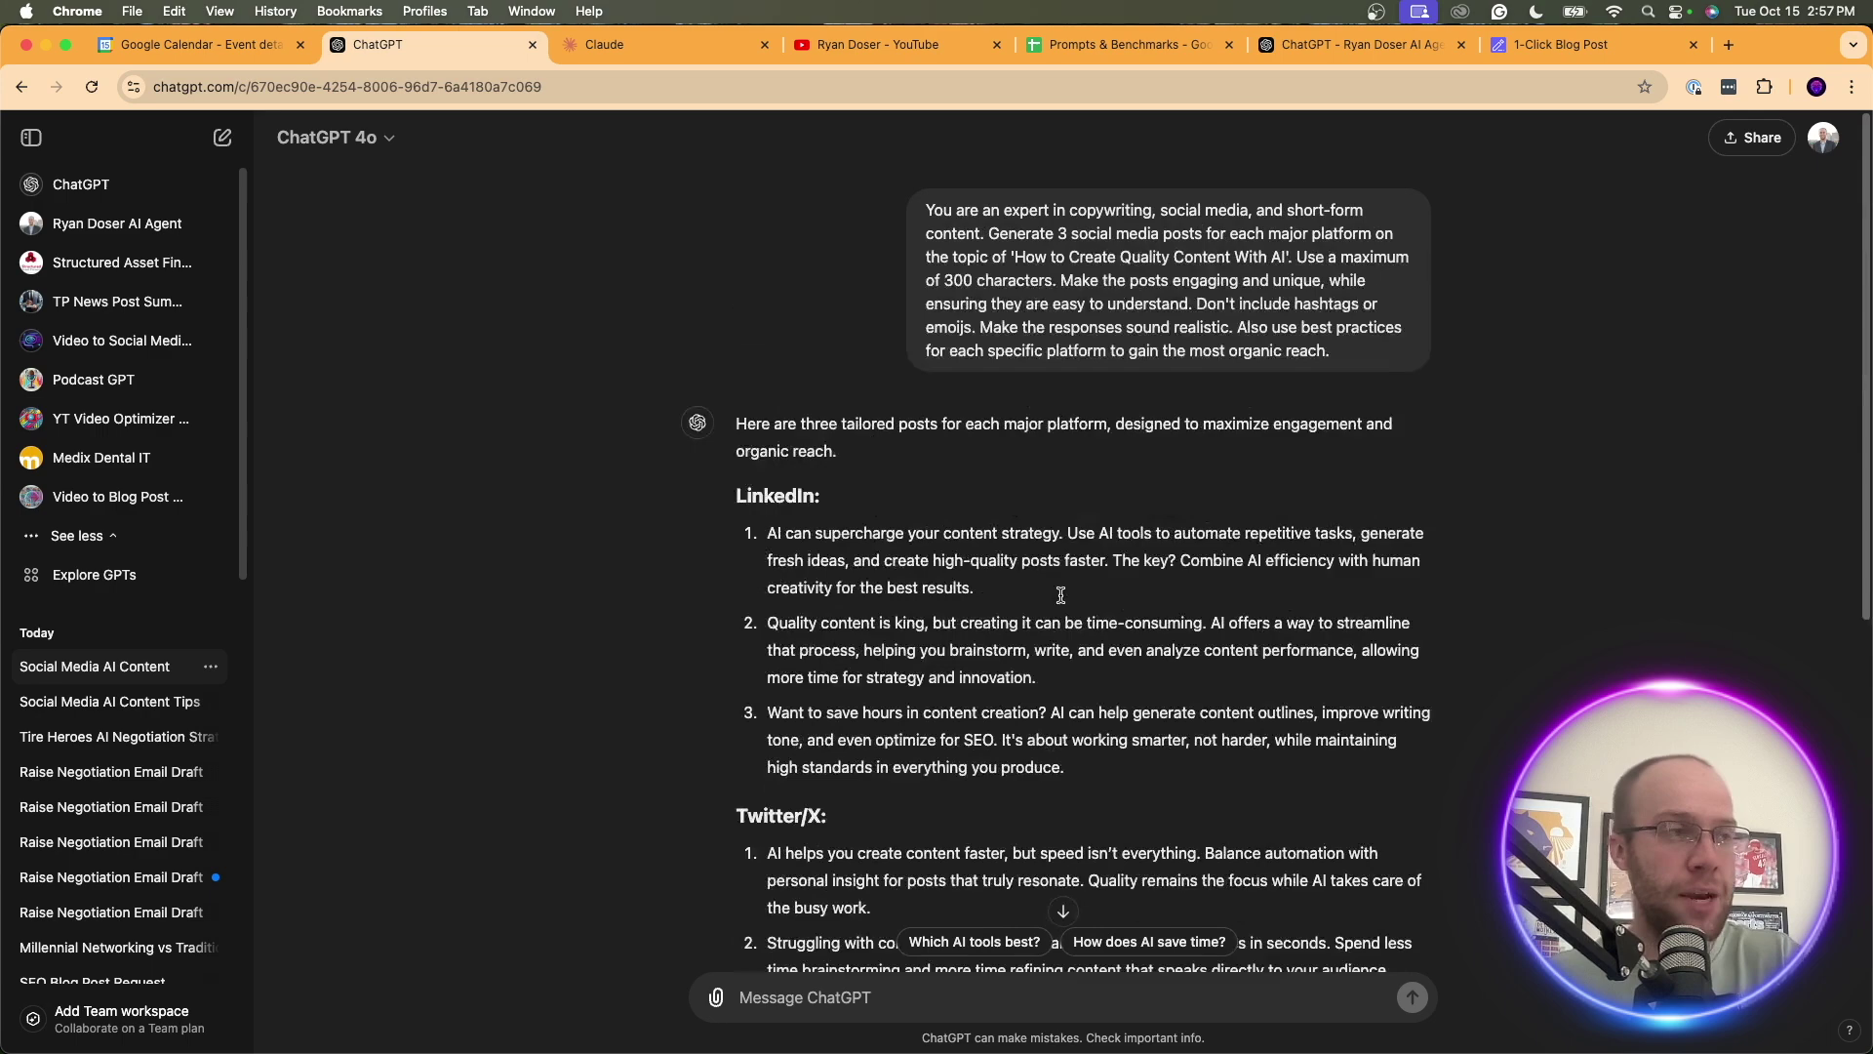
scroll(1061, 594, "down", 3)
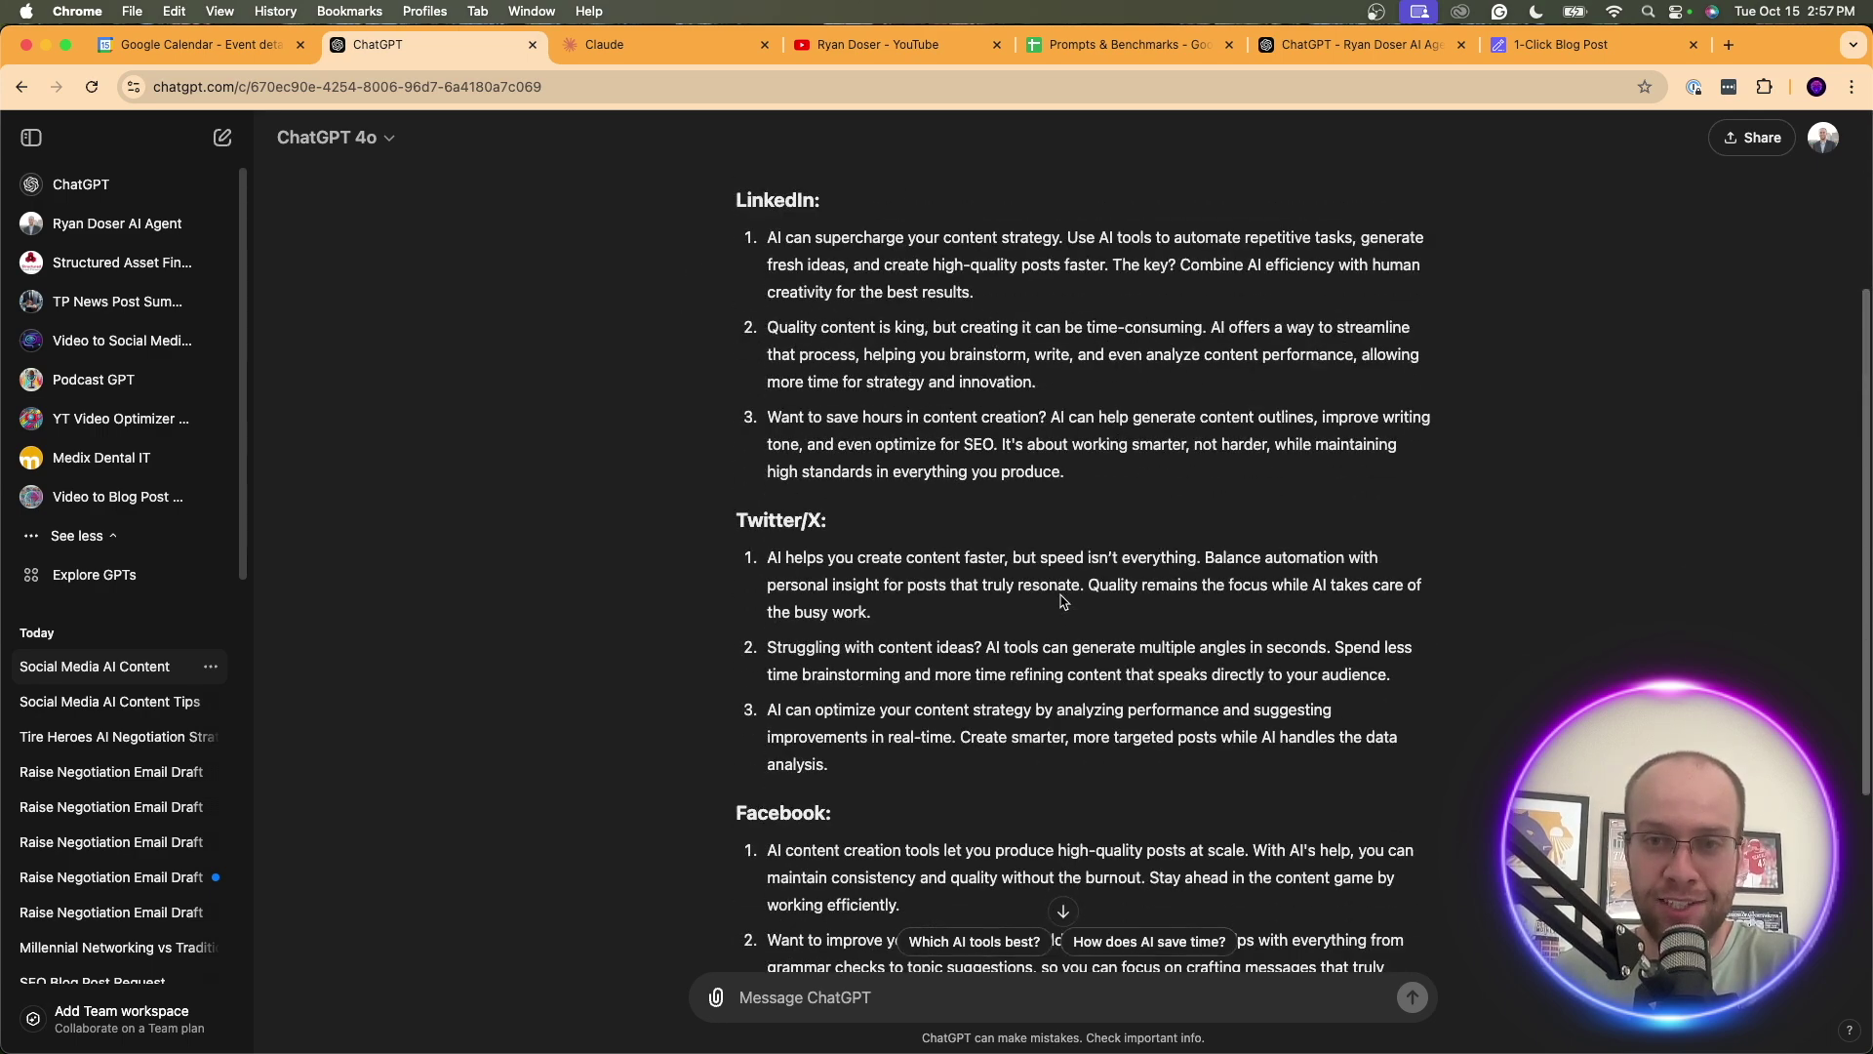
scroll(1063, 599, "down", 3)
scroll(1063, 600, "up", 6)
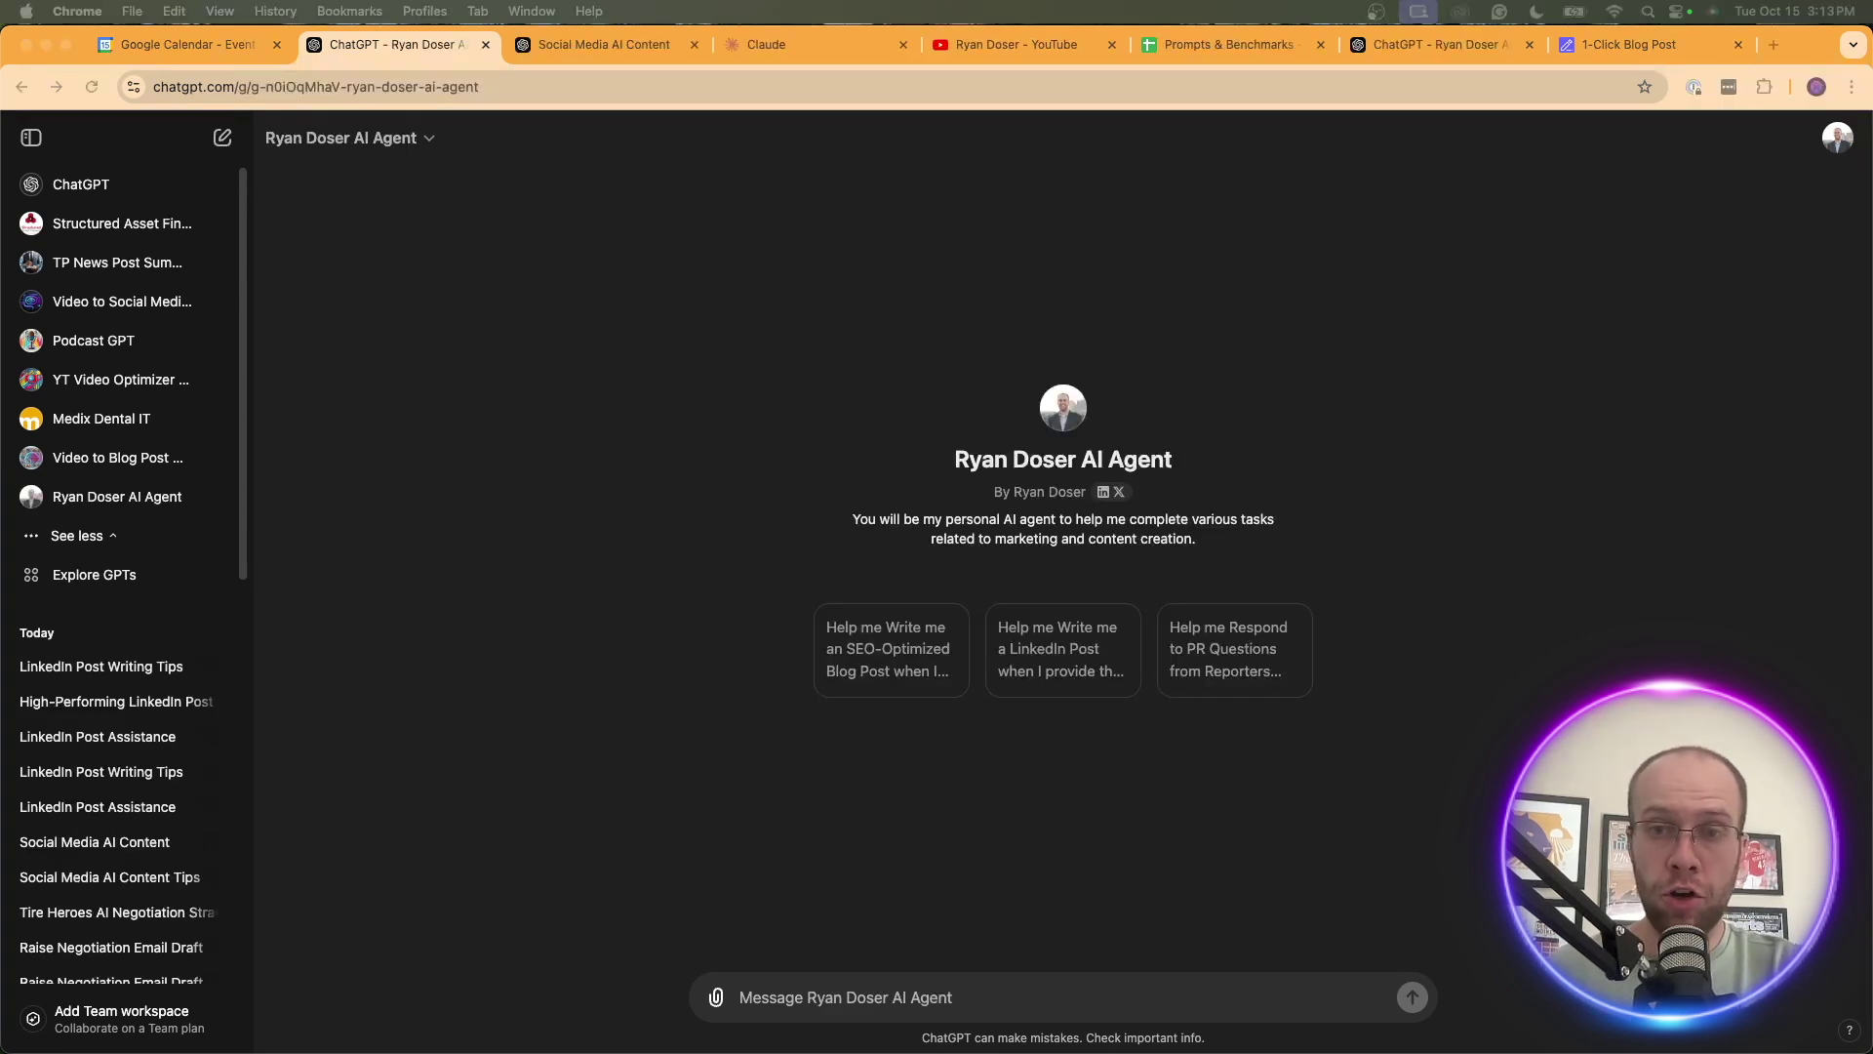
left_click(1359, 413)
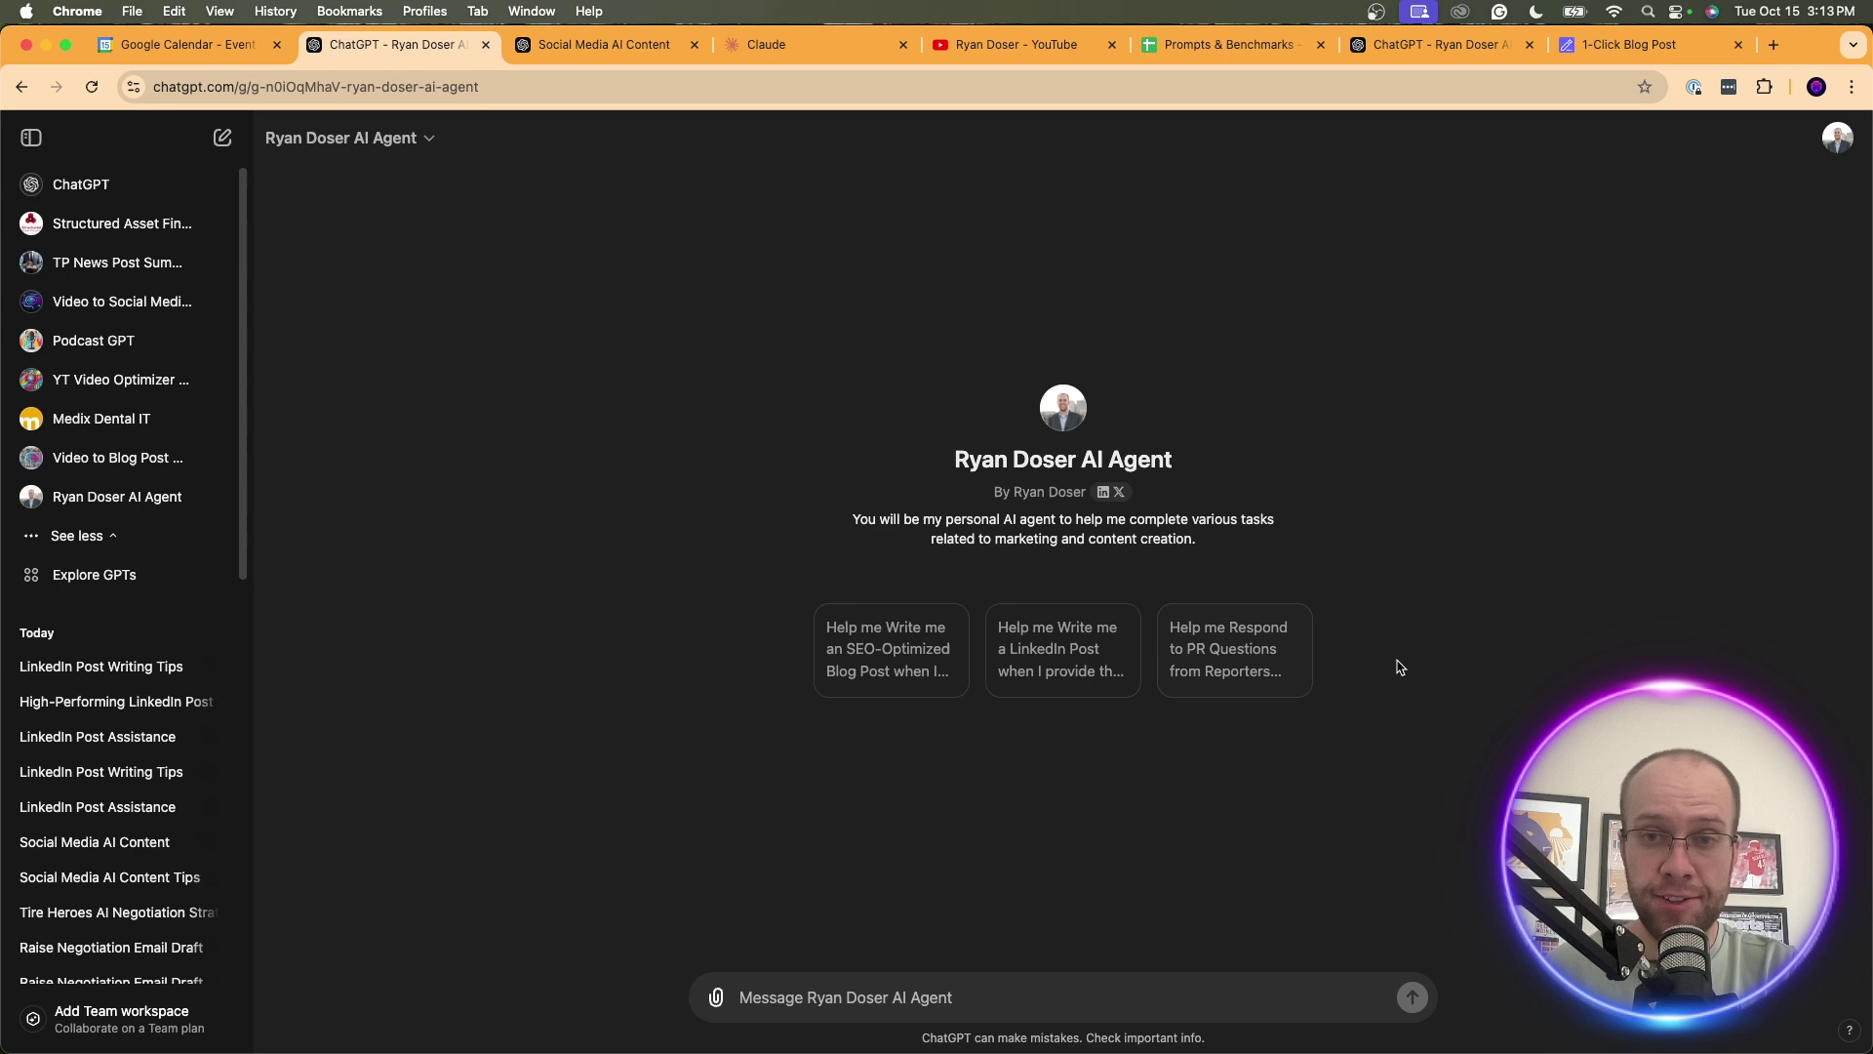
left_click(771, 44)
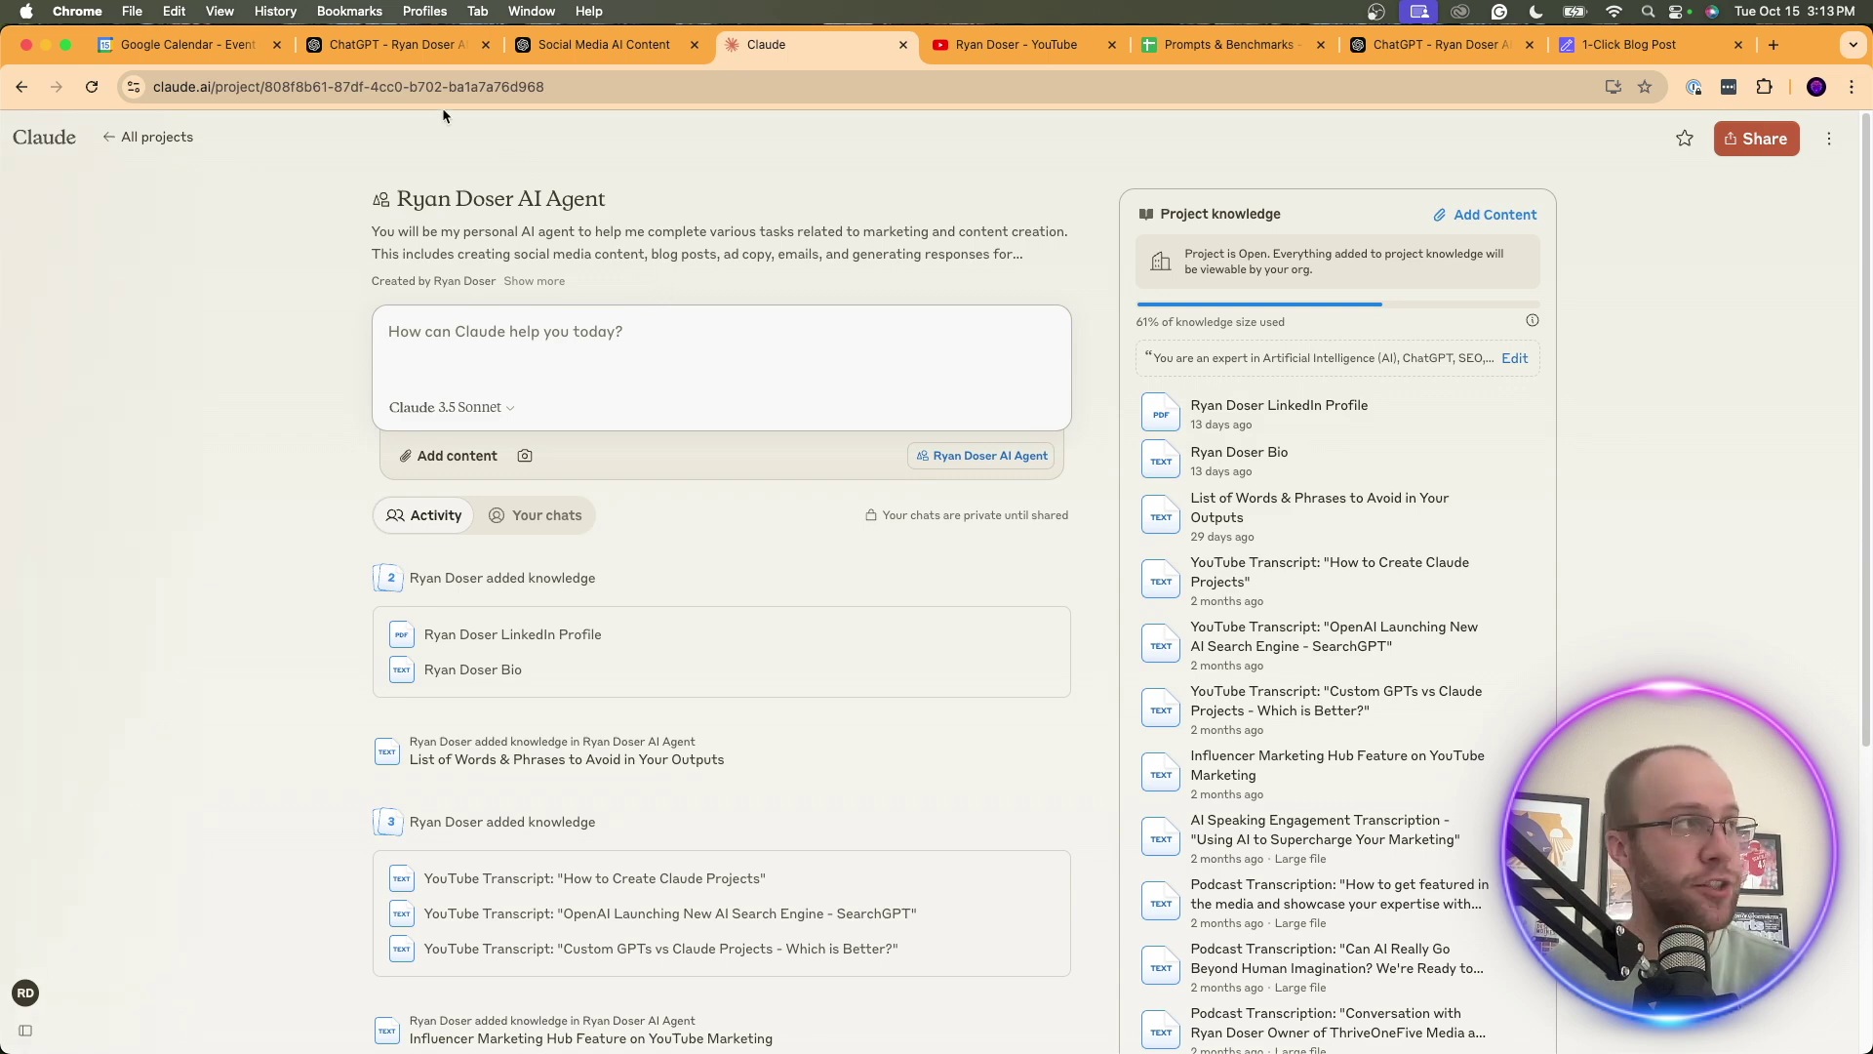
left_click(413, 48)
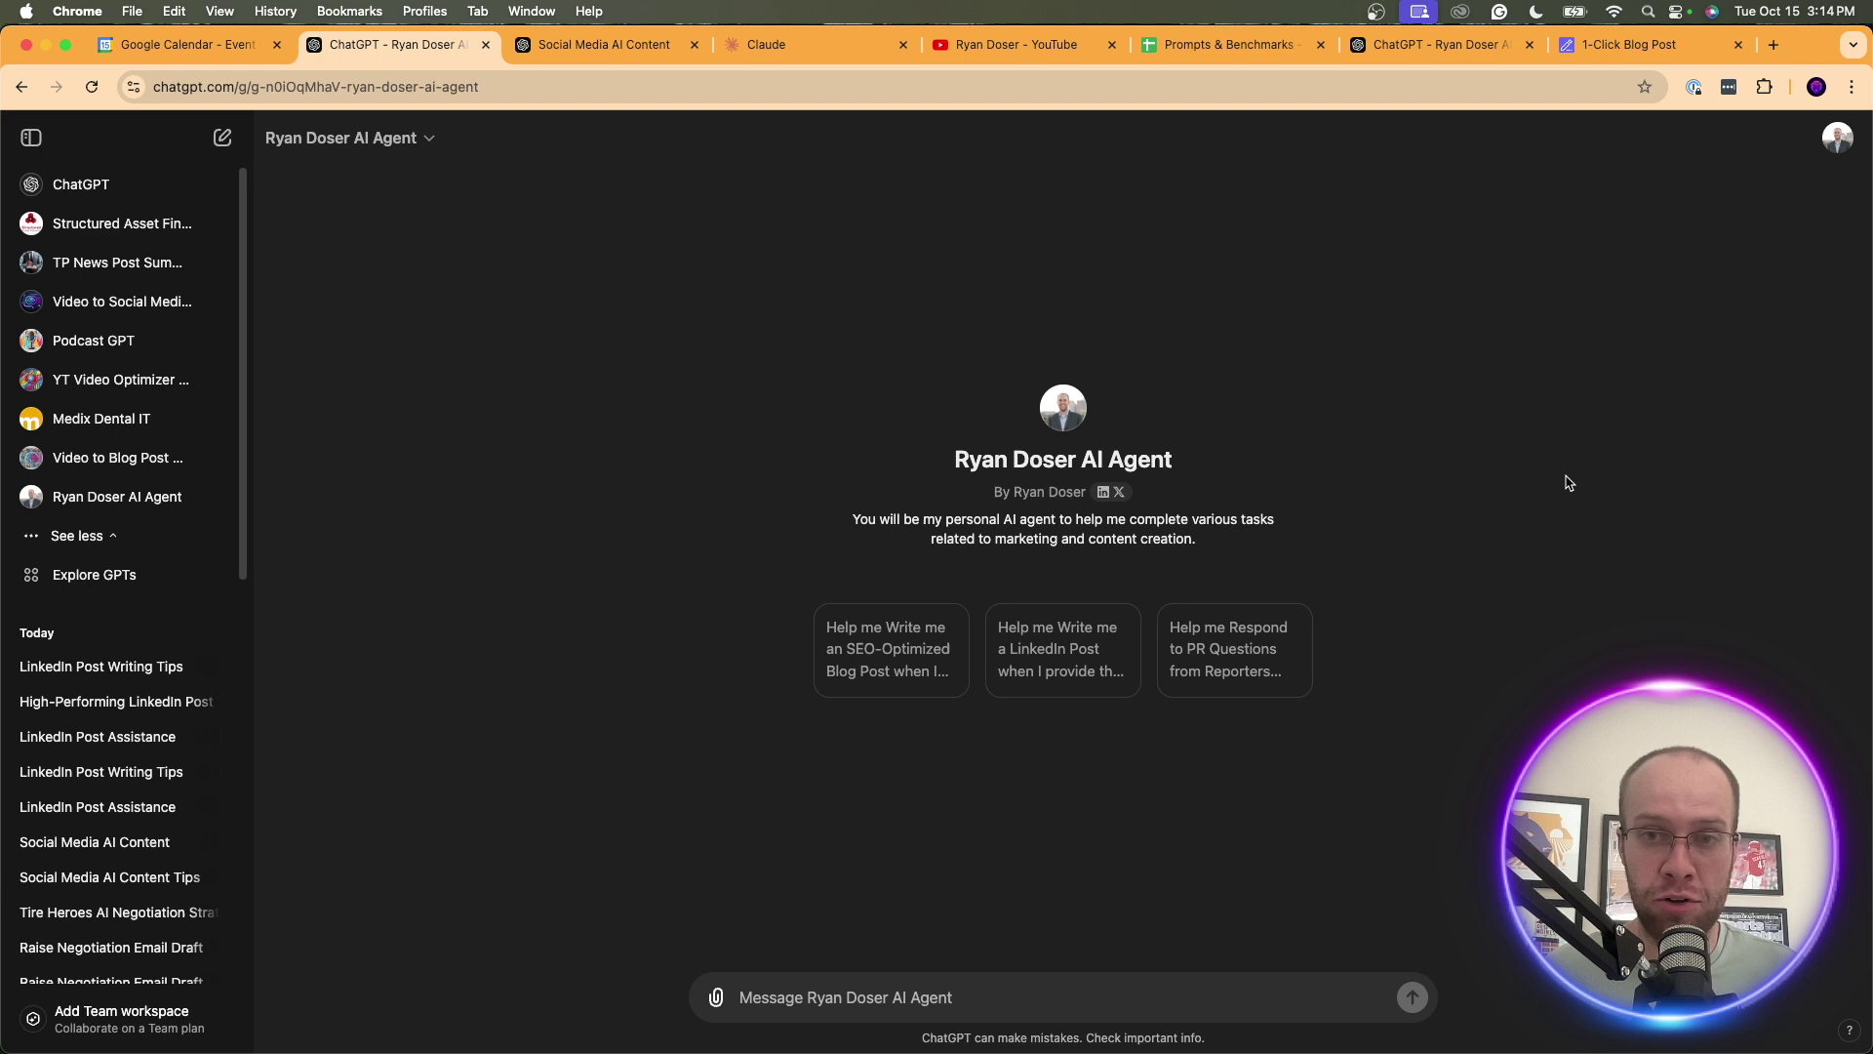
Ask the custom GPT for a LinkedIn post on 'How to Create High Quality Content With AI'
left_click(1063, 663)
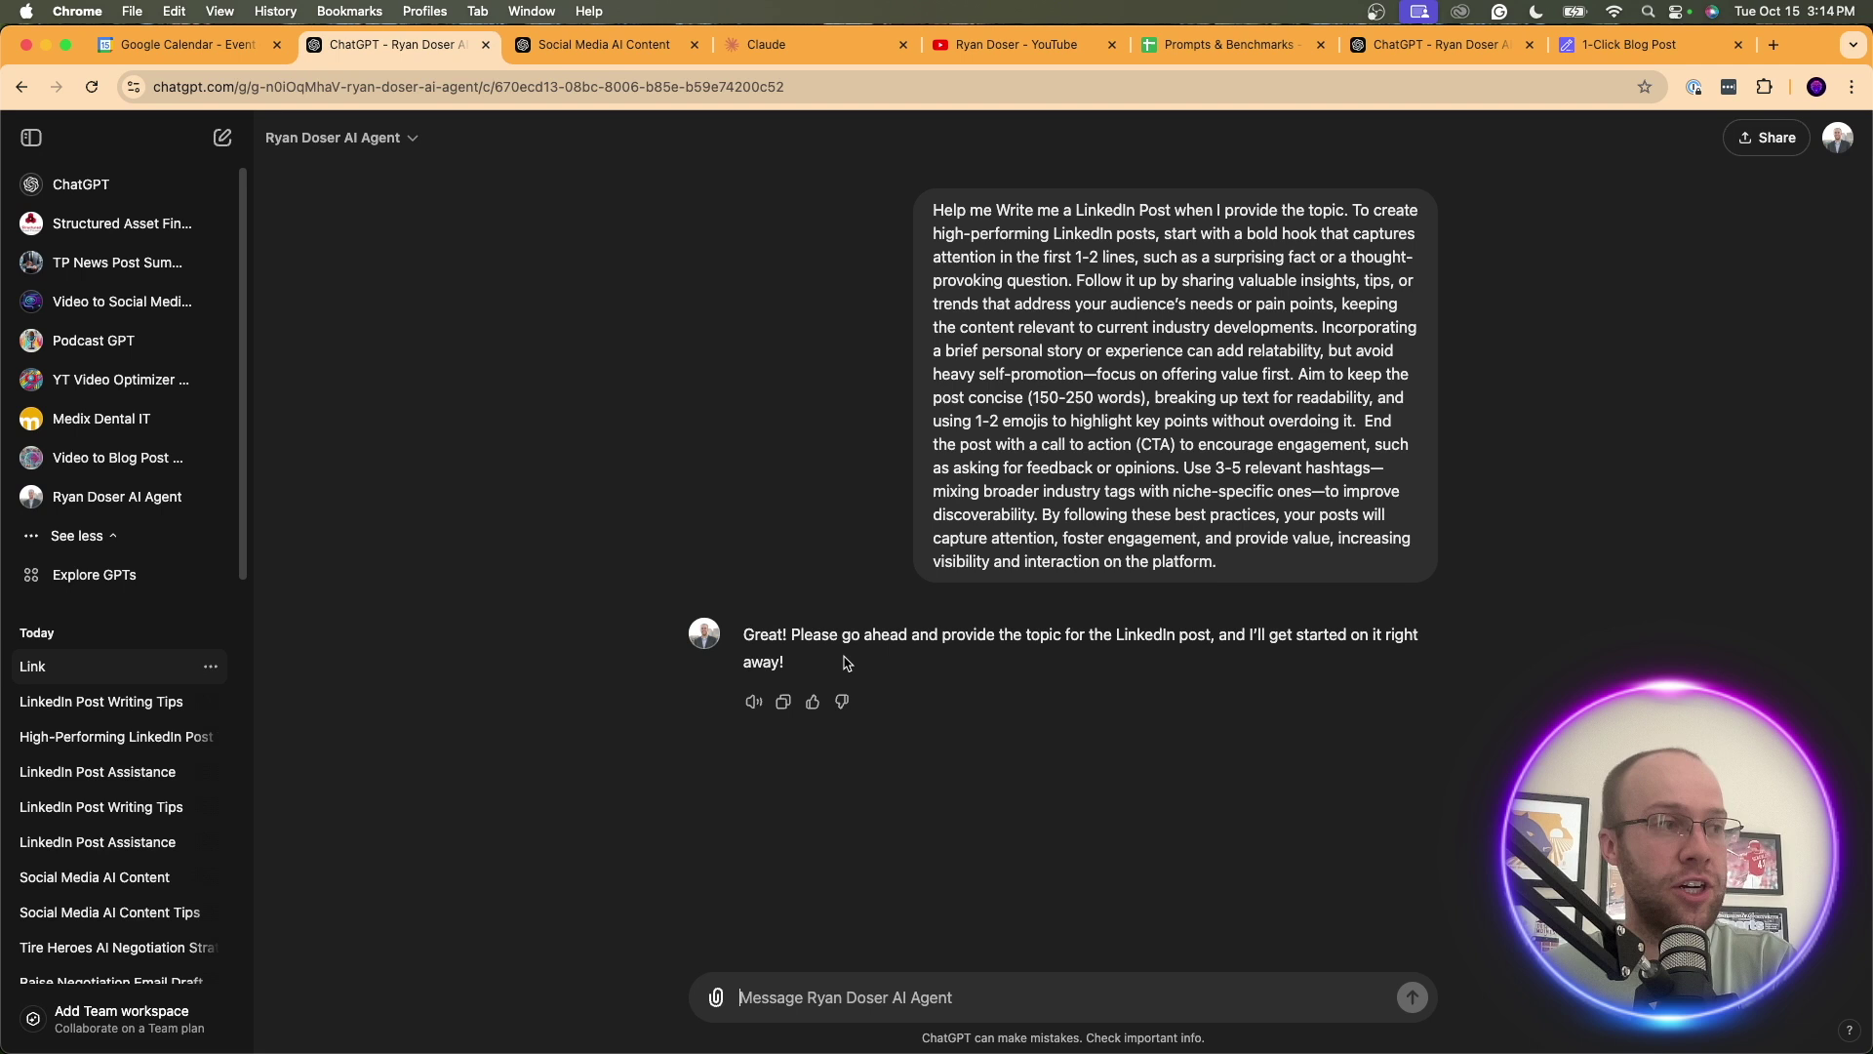
left_click_drag(845, 632, 1230, 634)
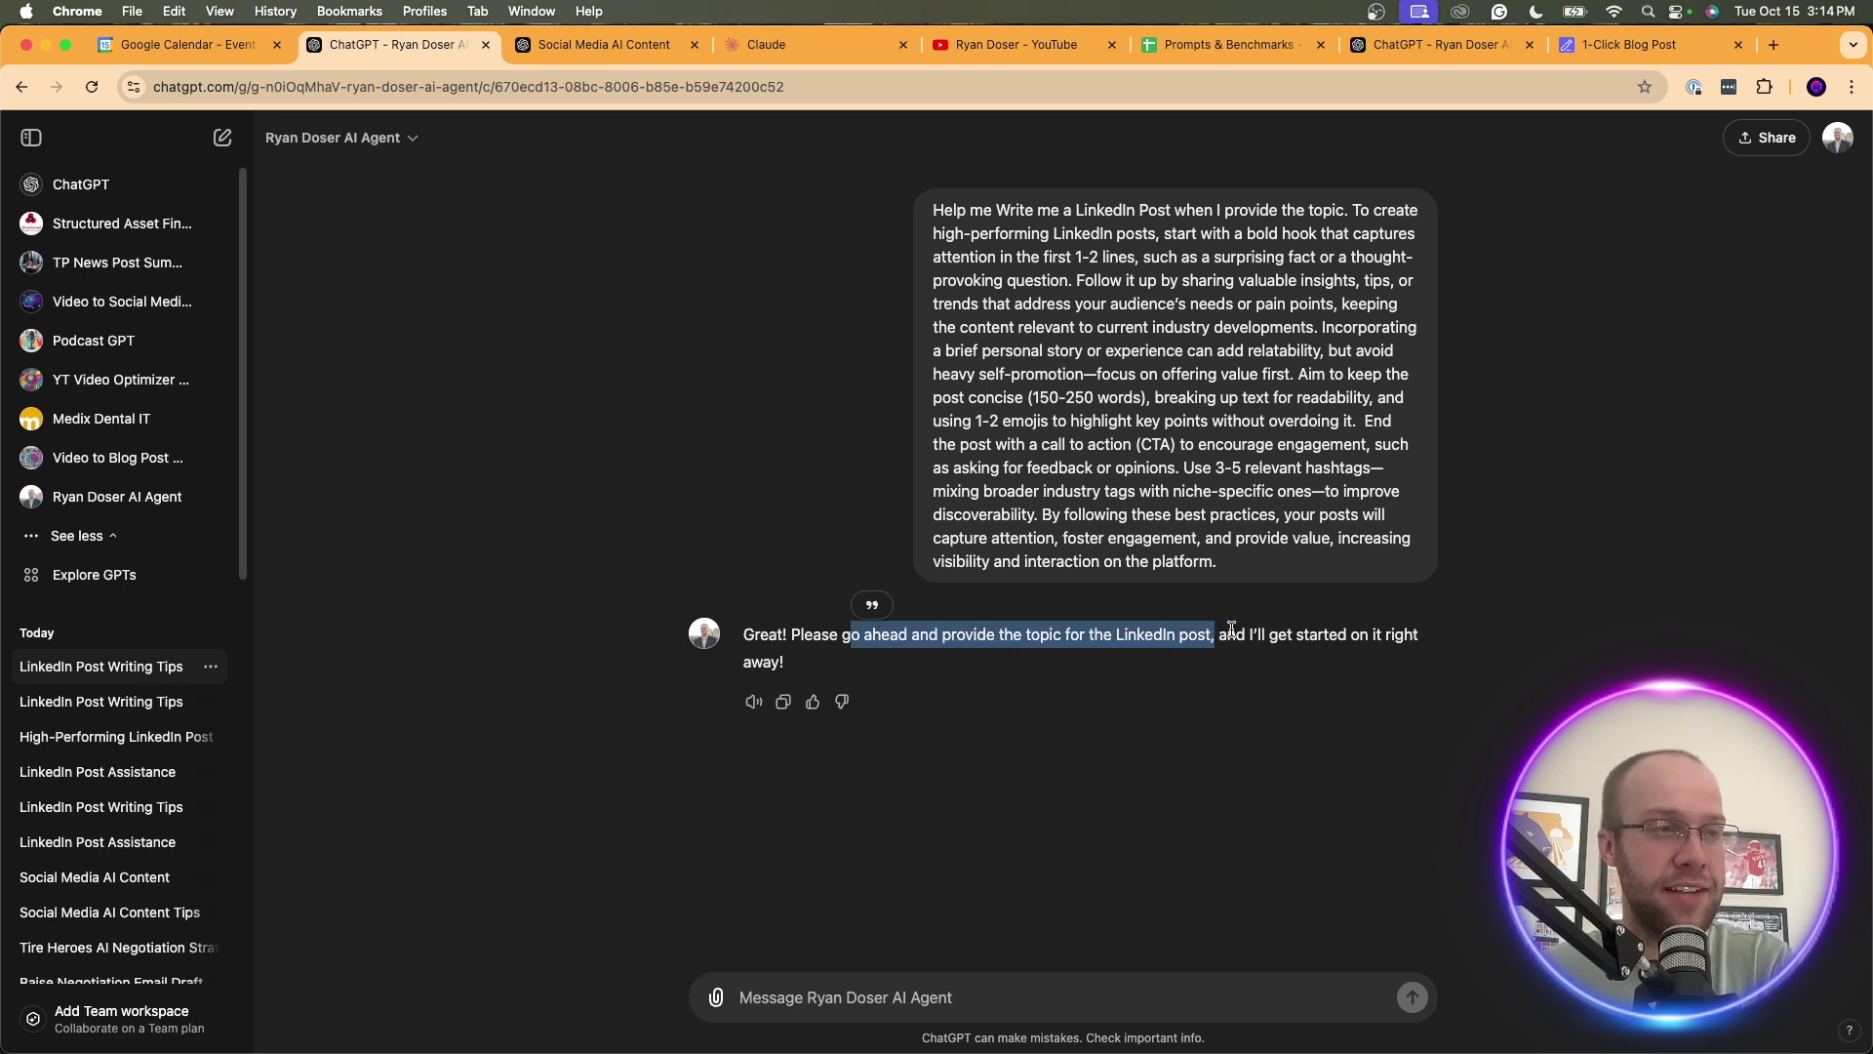
left_click(1229, 634)
left_click(983, 988)
type("'How")
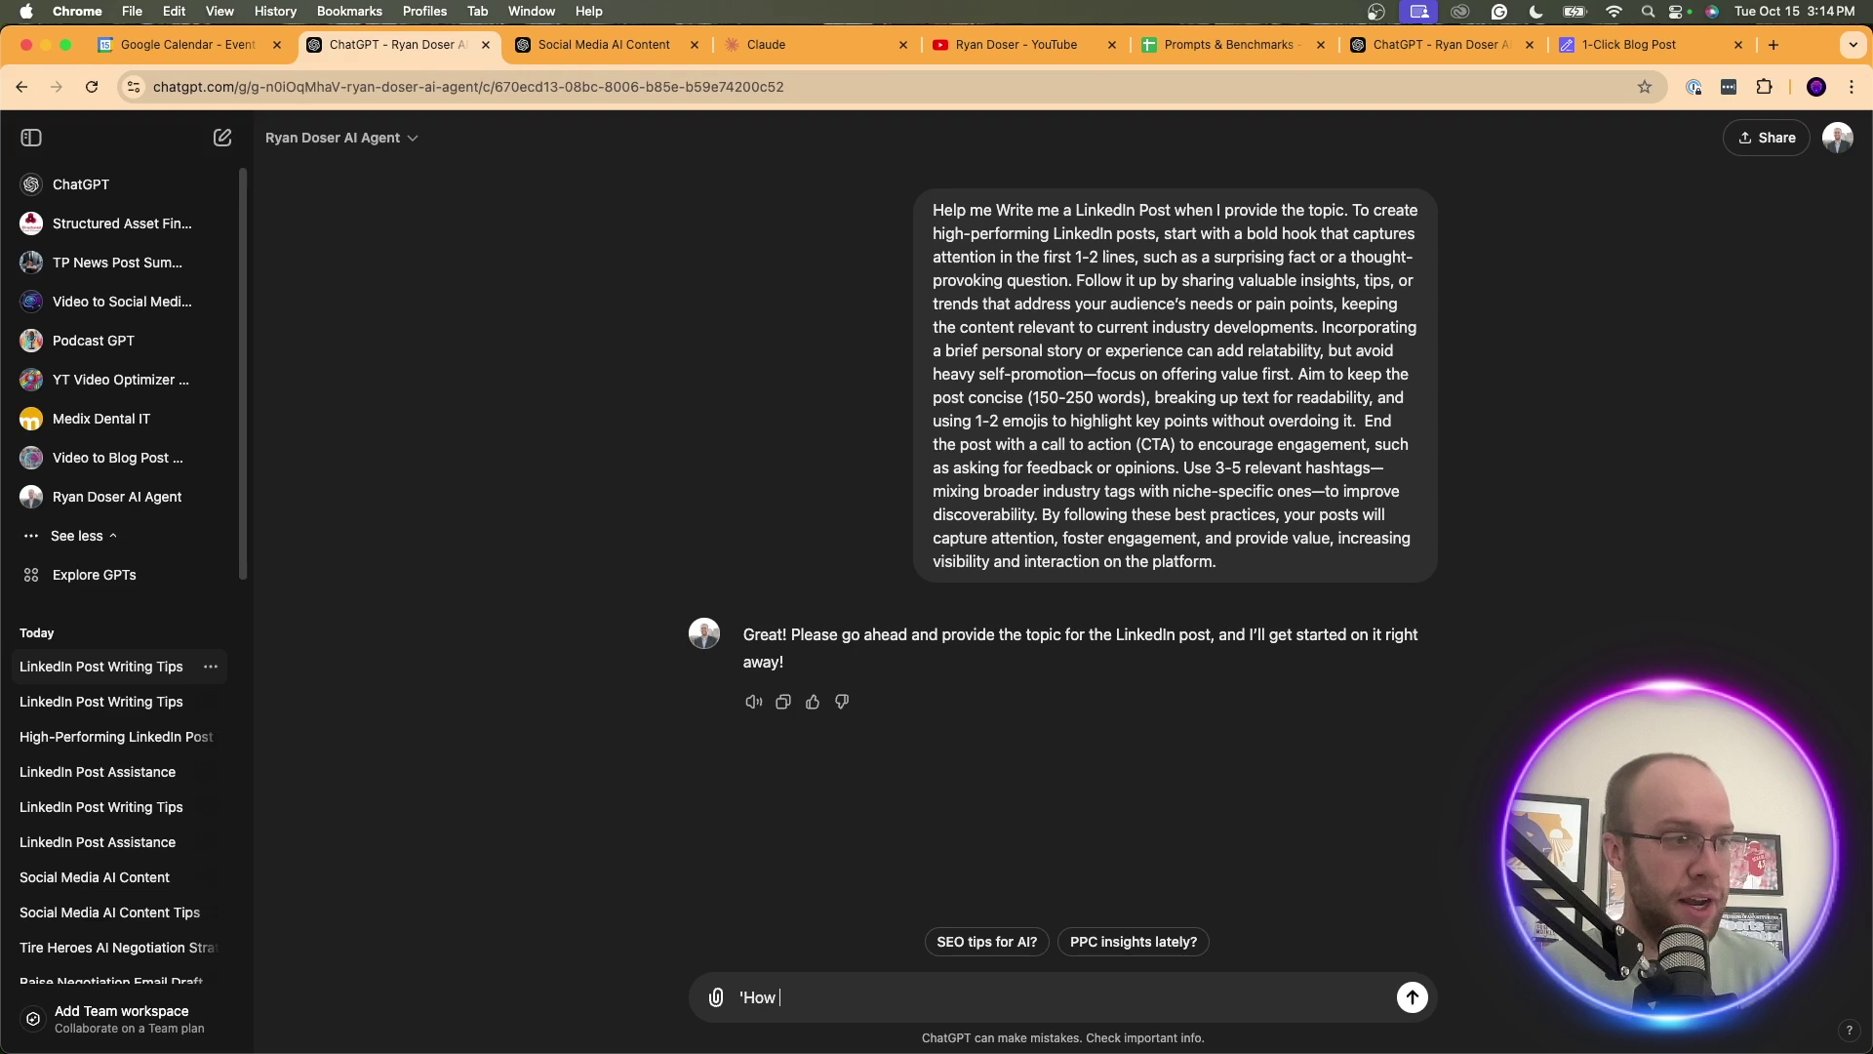
type(" to Create High Quality Cont")
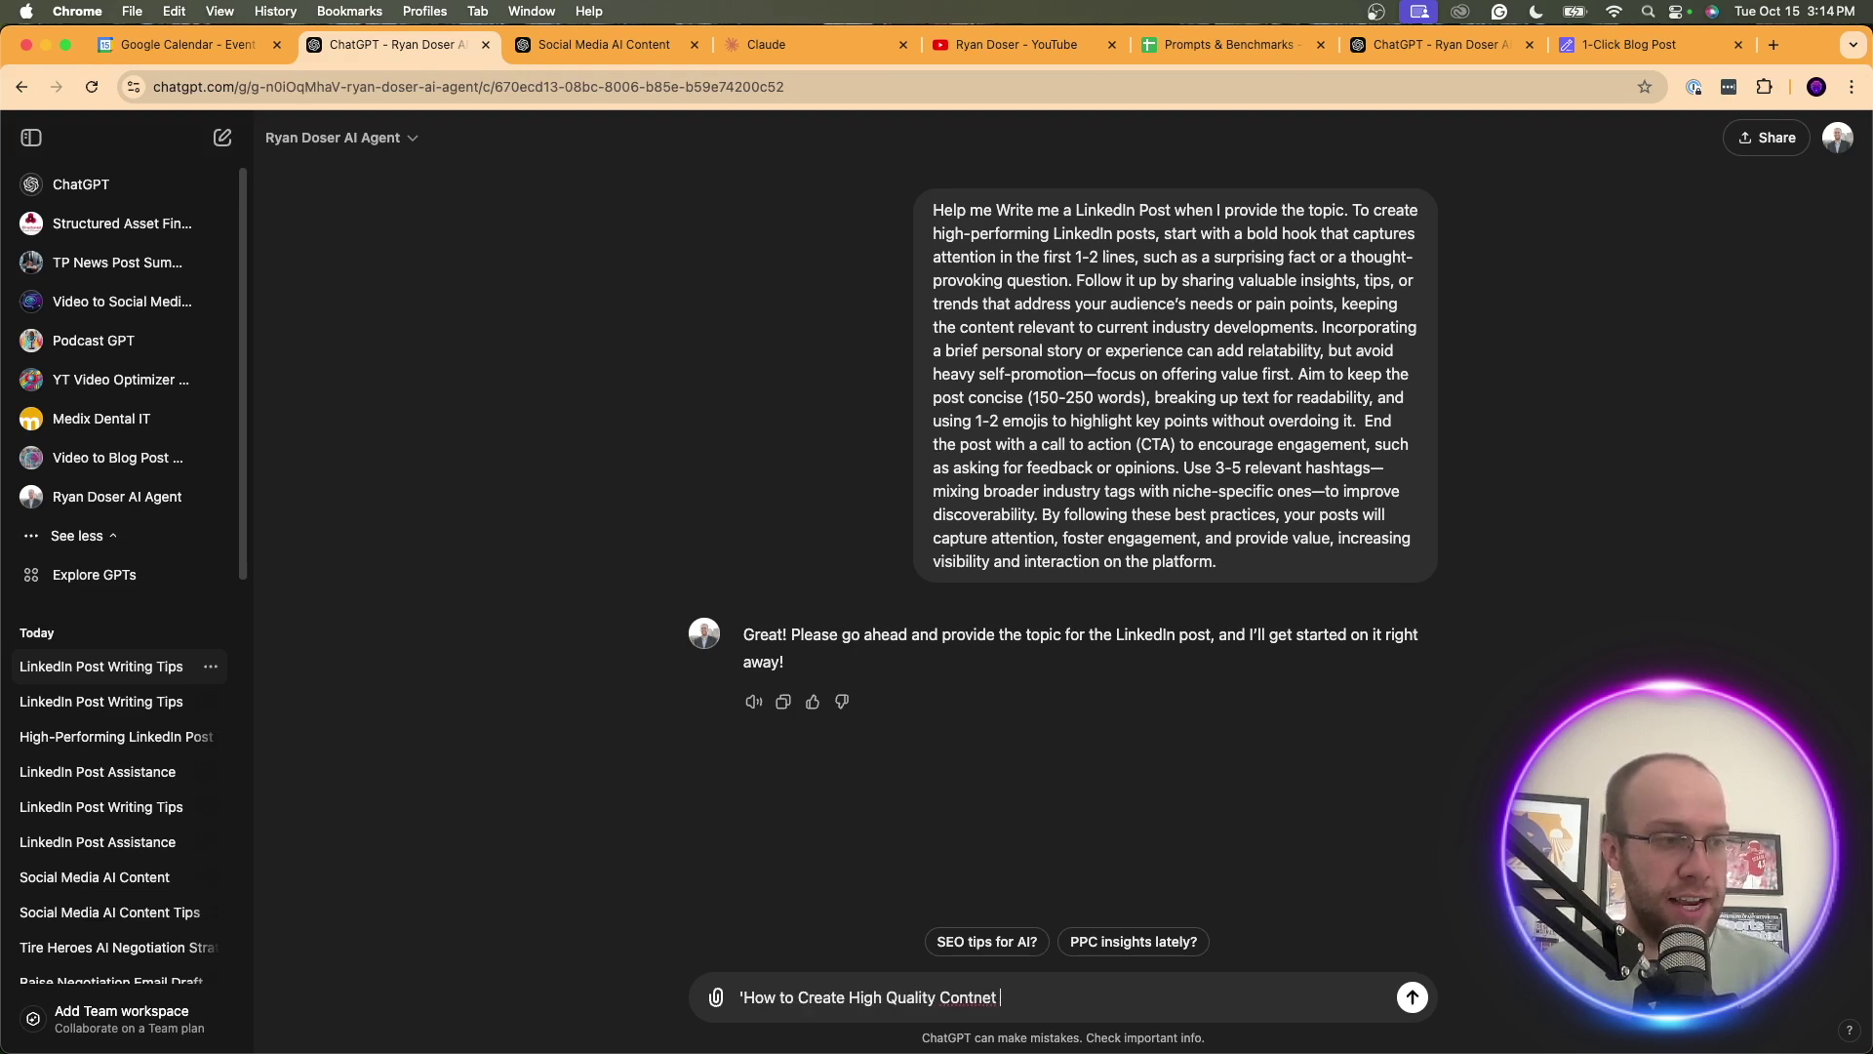
type("ne")
key("BackSpace")
key("BackSpace")
type("ent With")
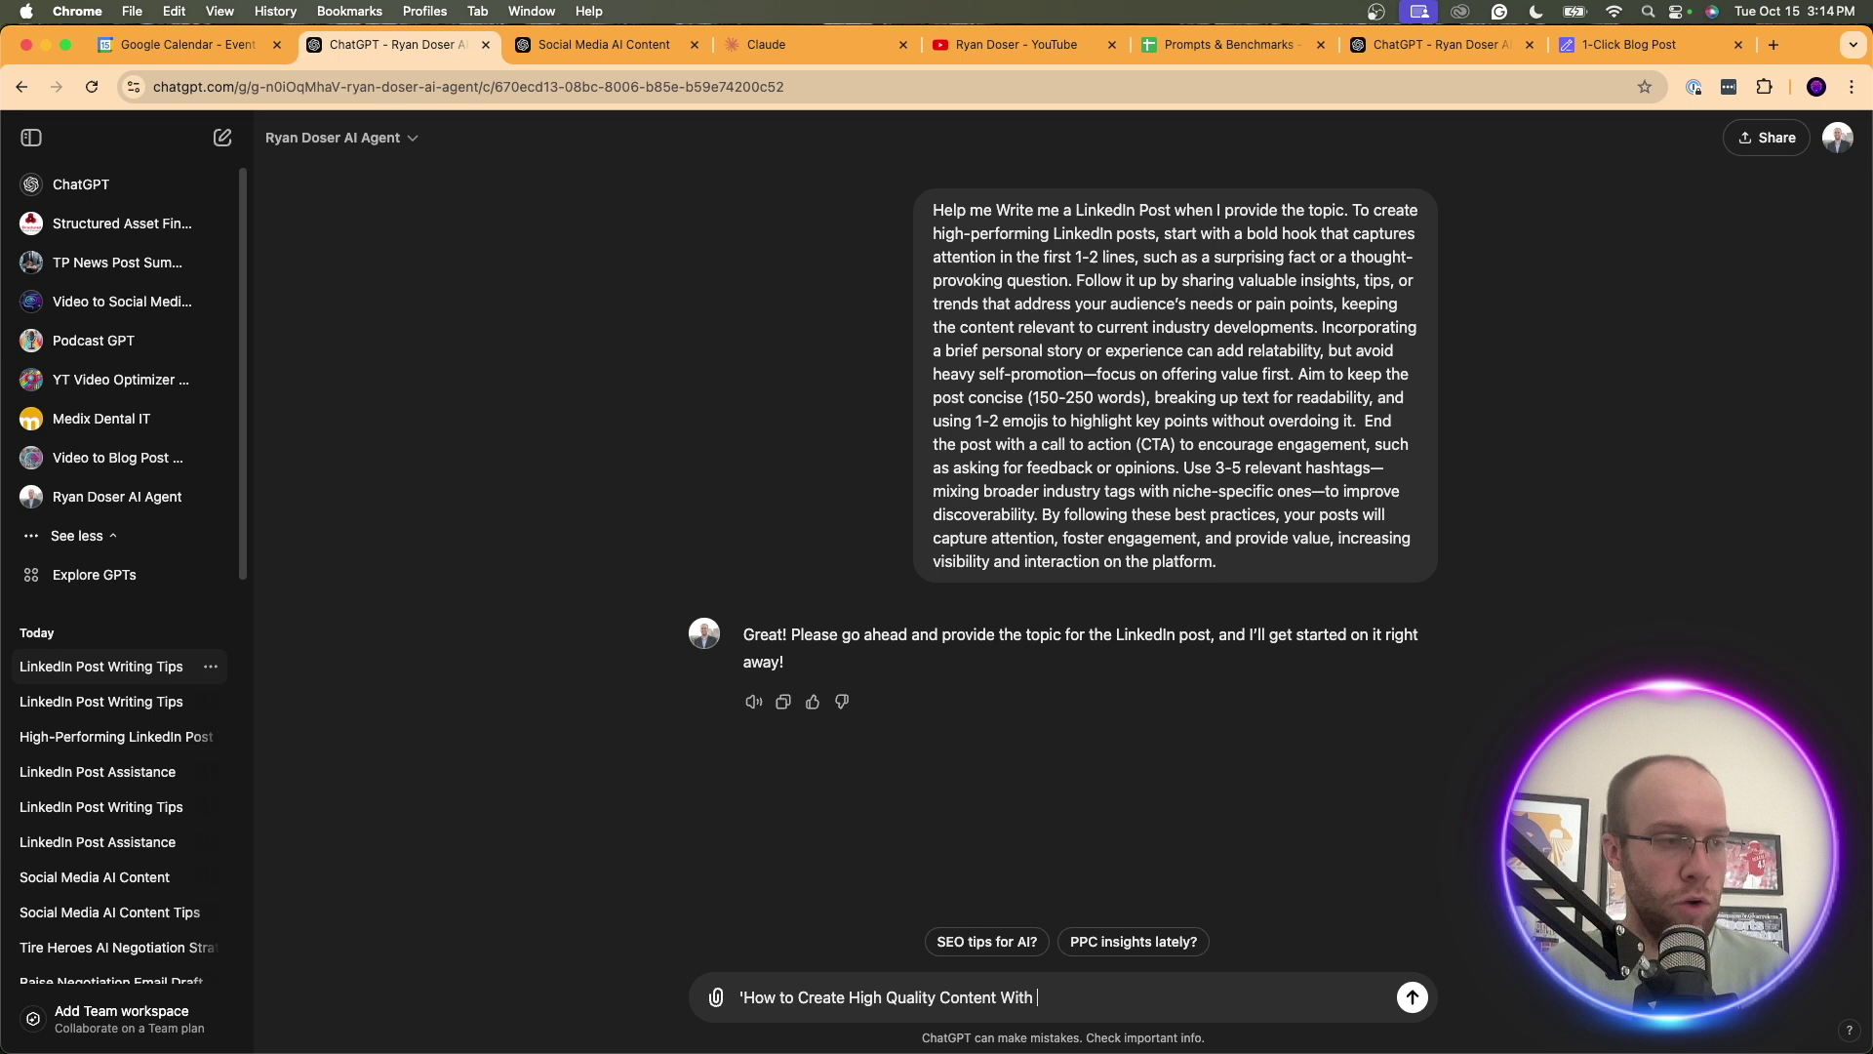
type(" AI'")
key("Return")
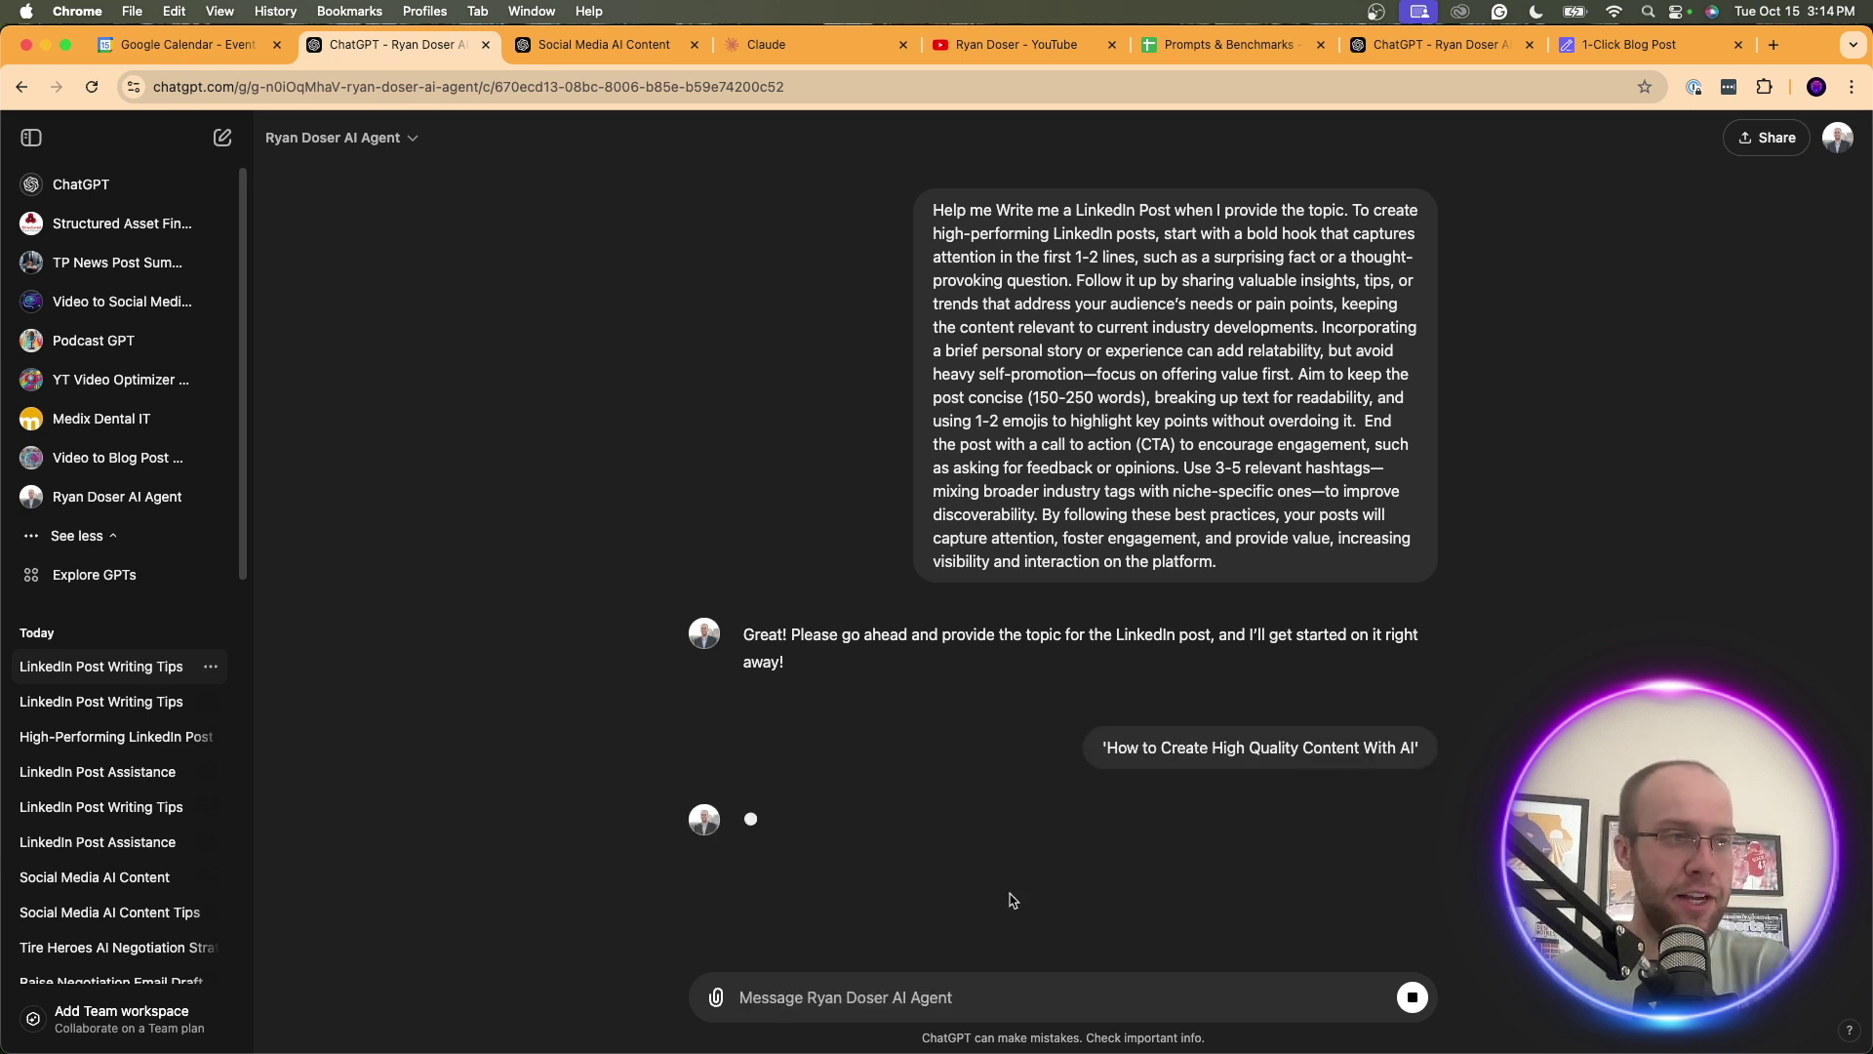
Reset zoom to 100% and review the draft's heading, rocket emoji and opening statistic
left_click_drag(1220, 563, 1008, 242)
left_click(1008, 242)
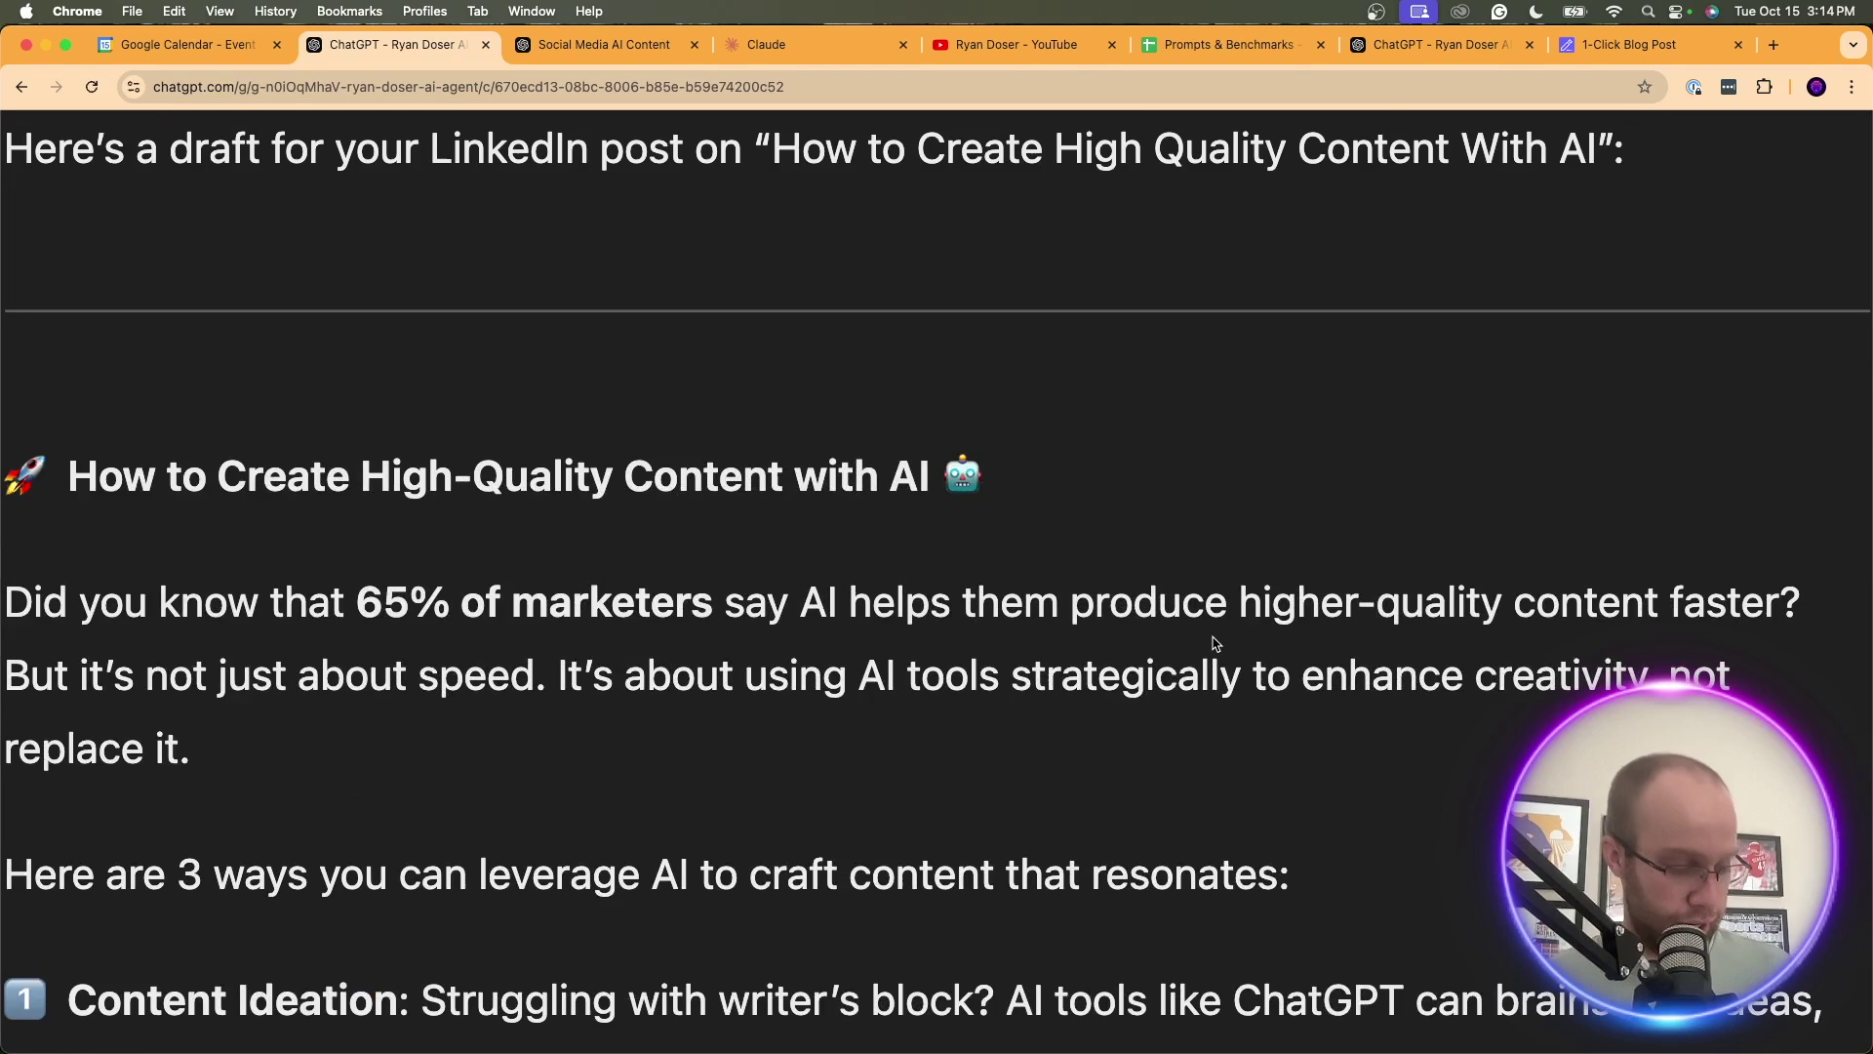
key("super+0")
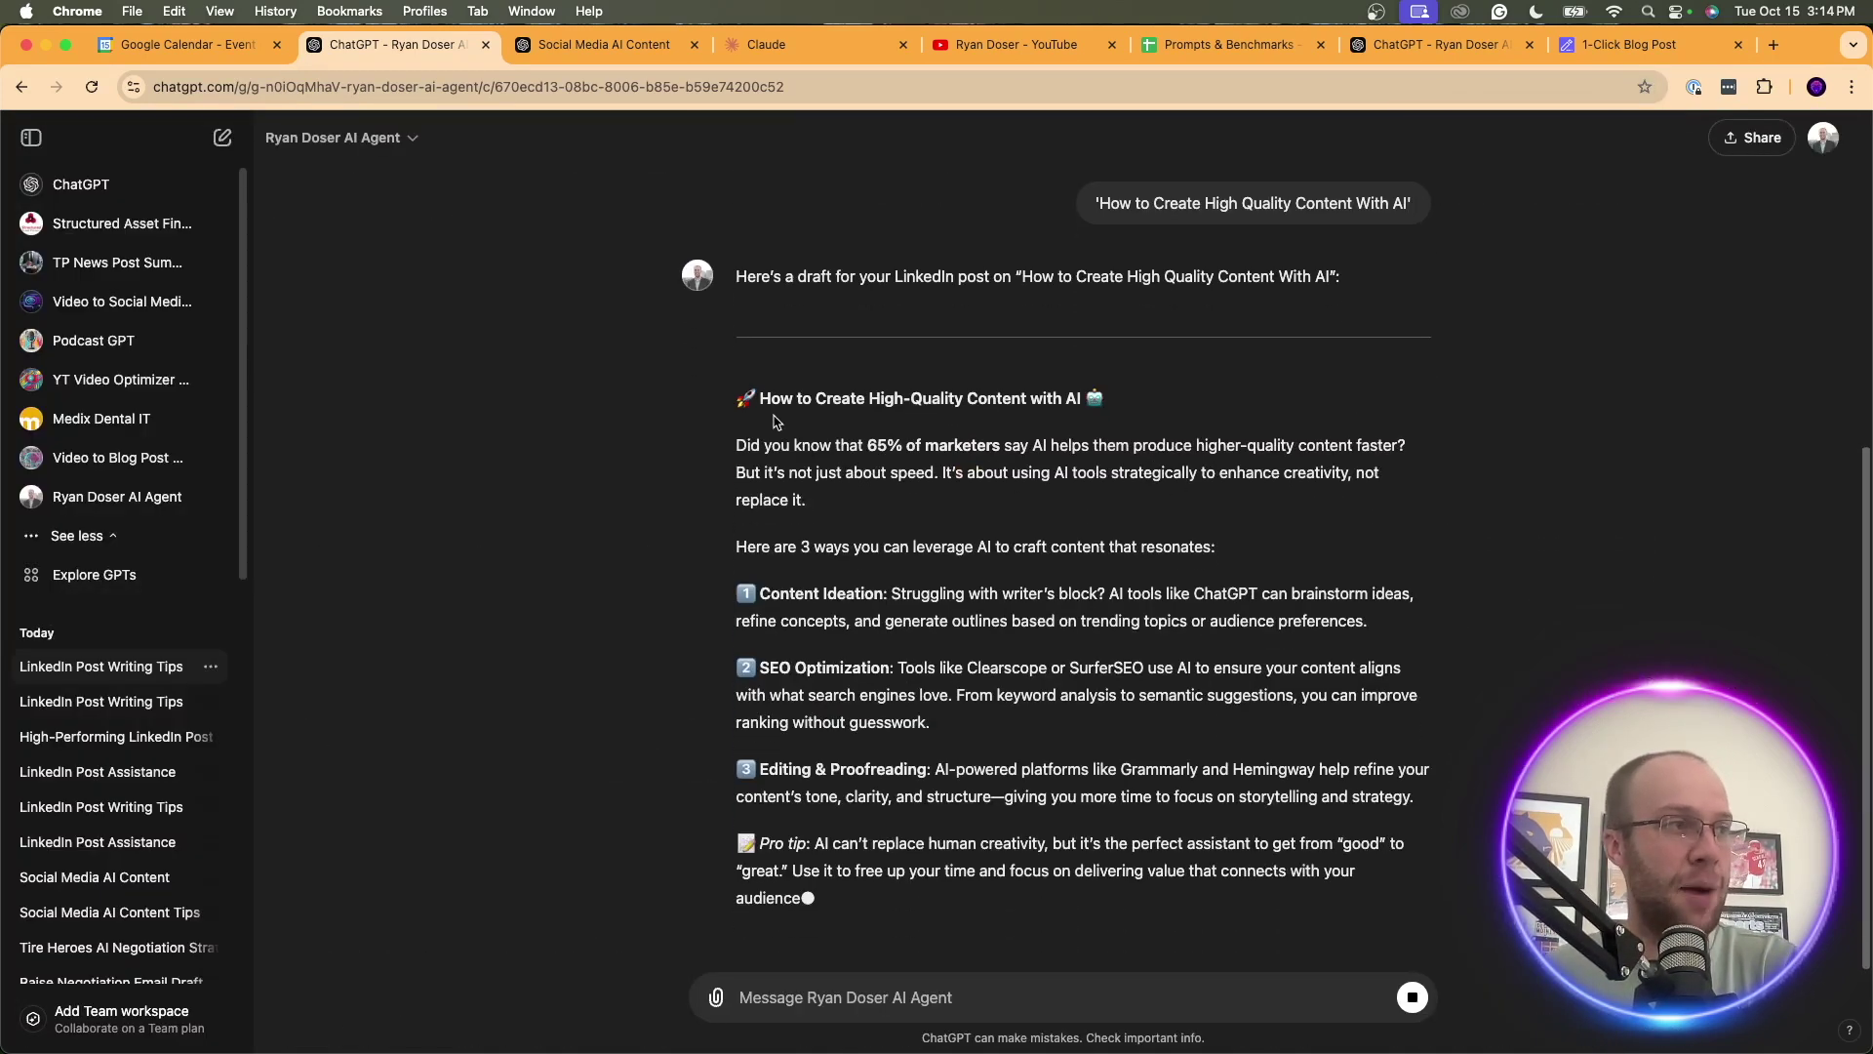
left_click_drag(739, 398, 1130, 400)
left_click(1130, 400)
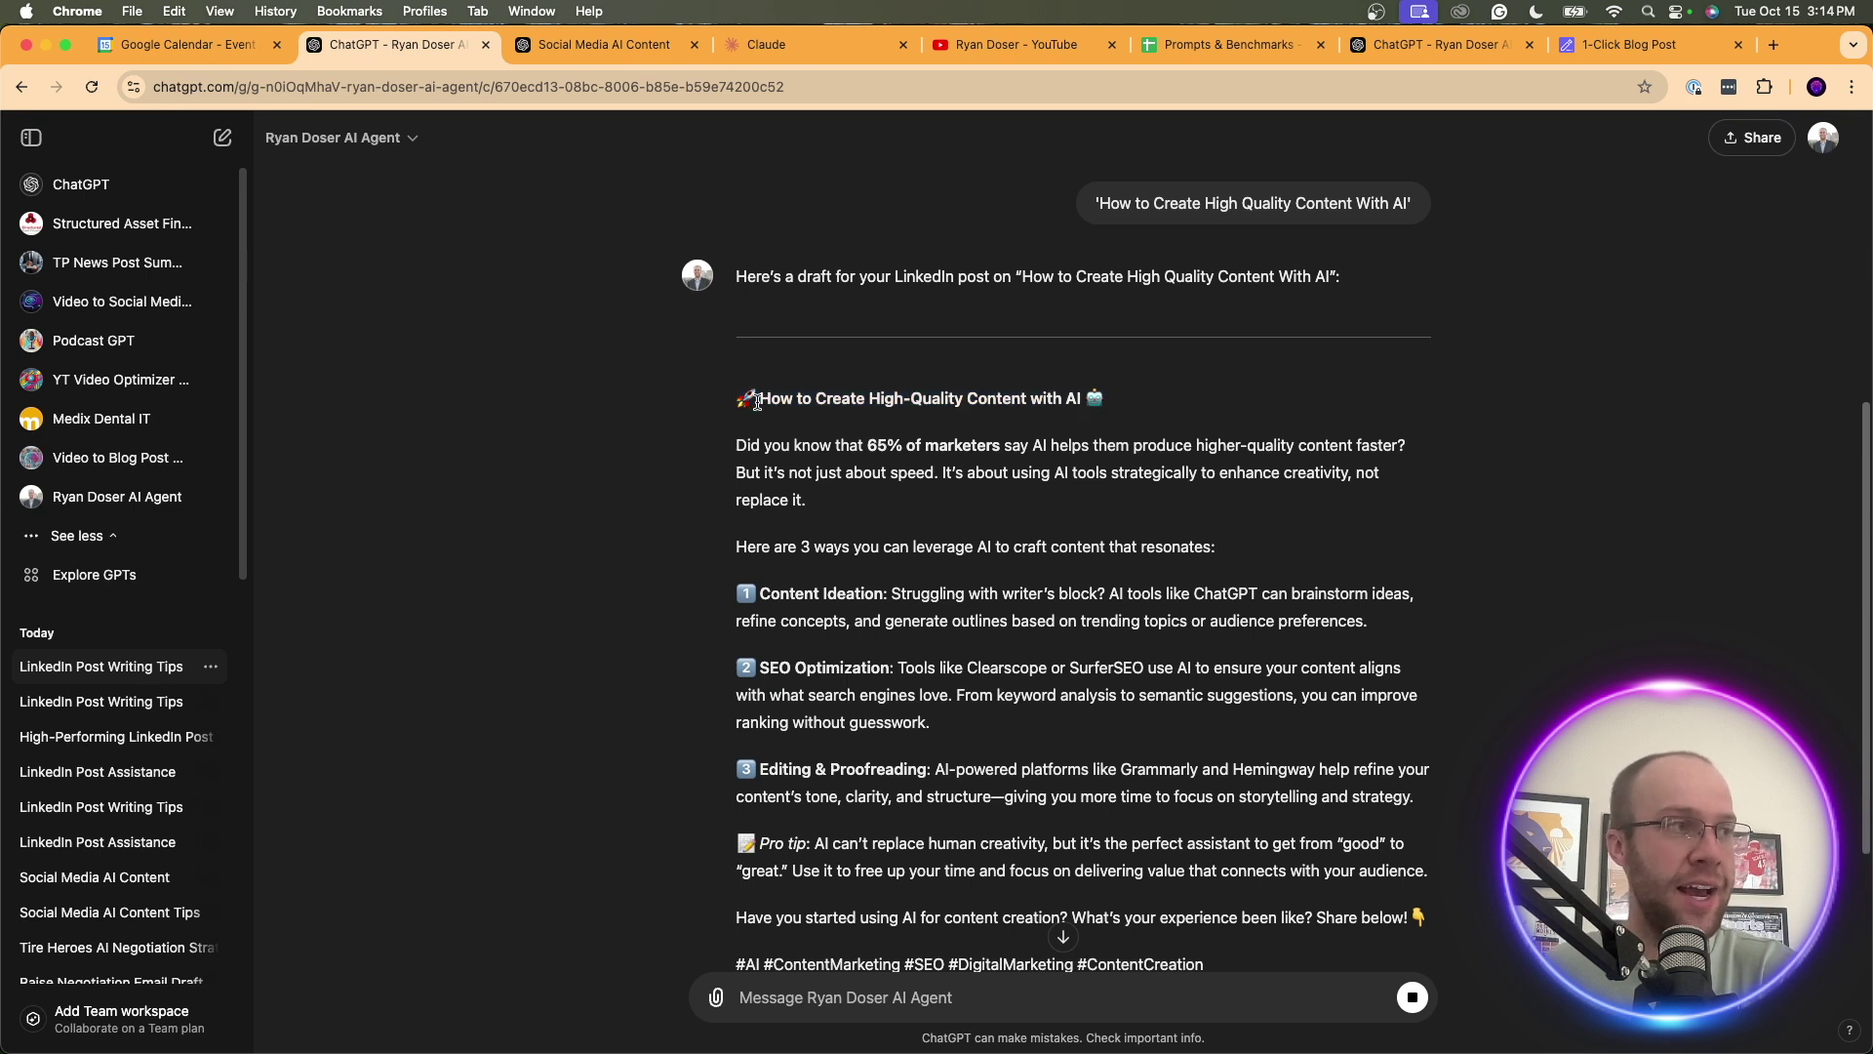
left_click_drag(758, 402, 739, 400)
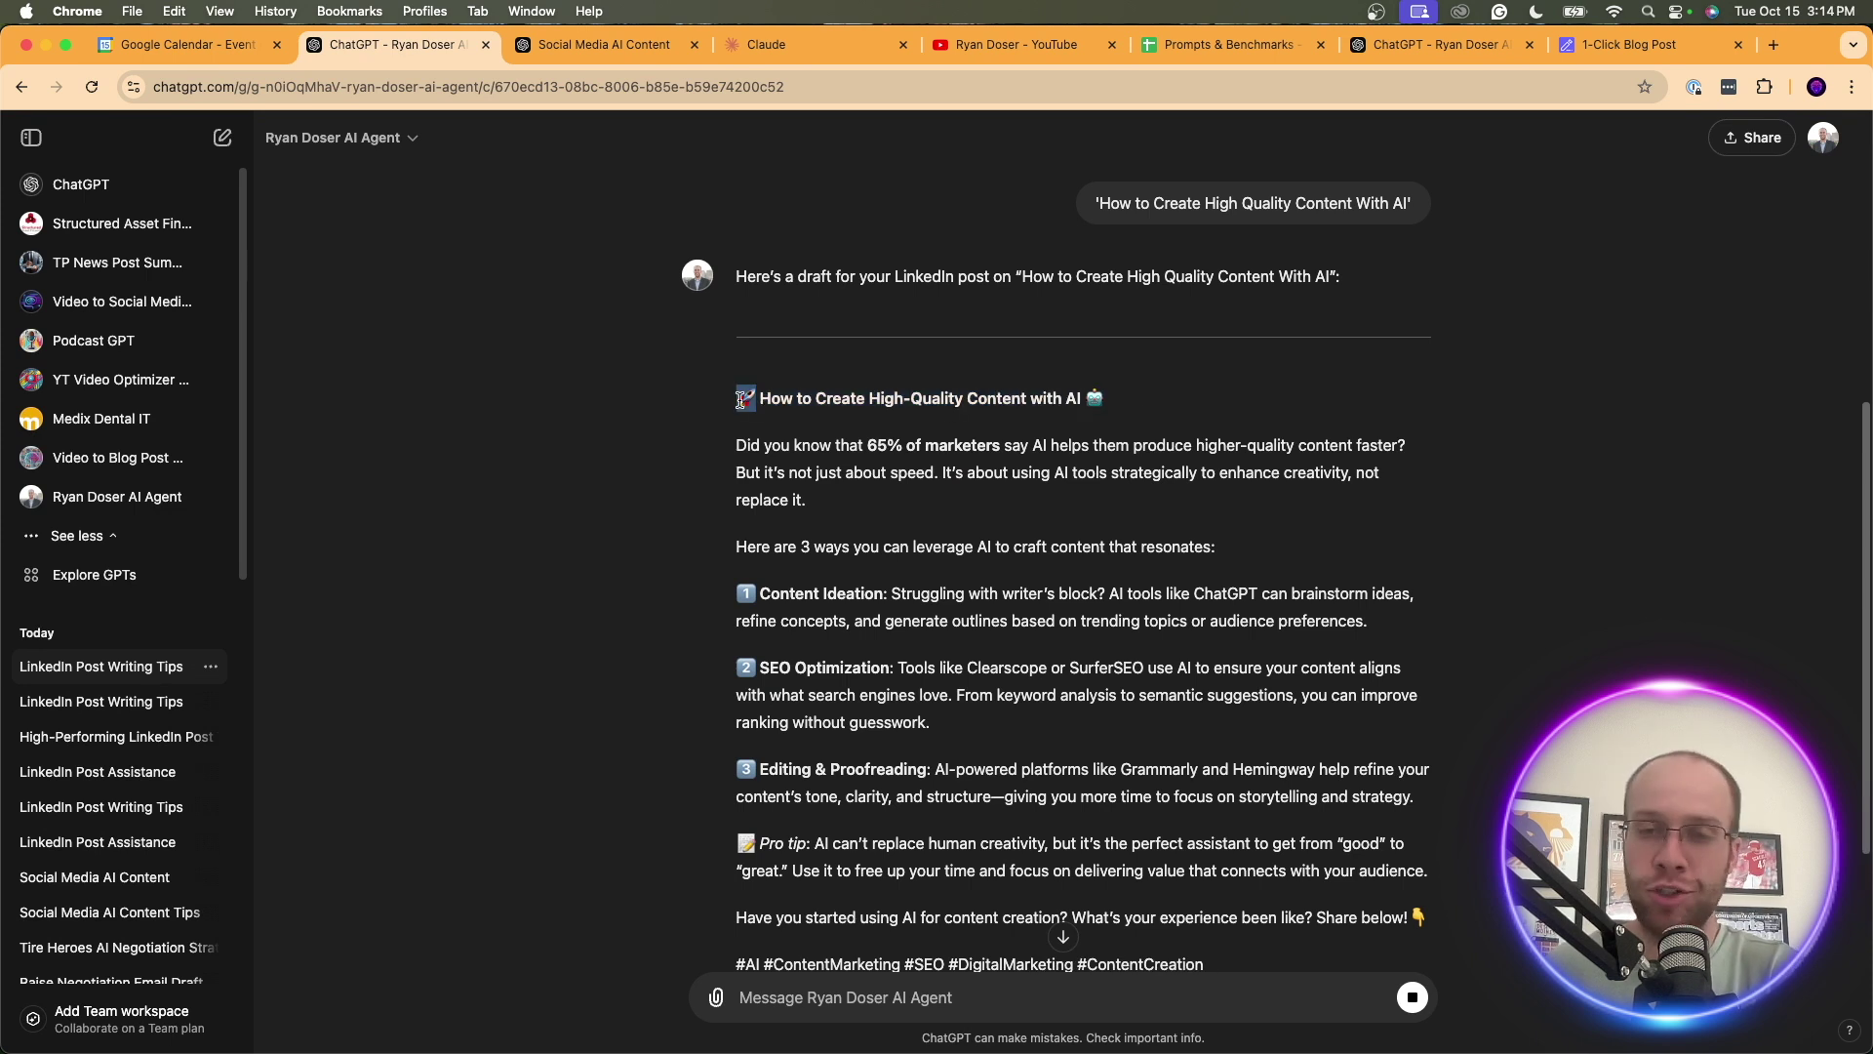
left_click(959, 996)
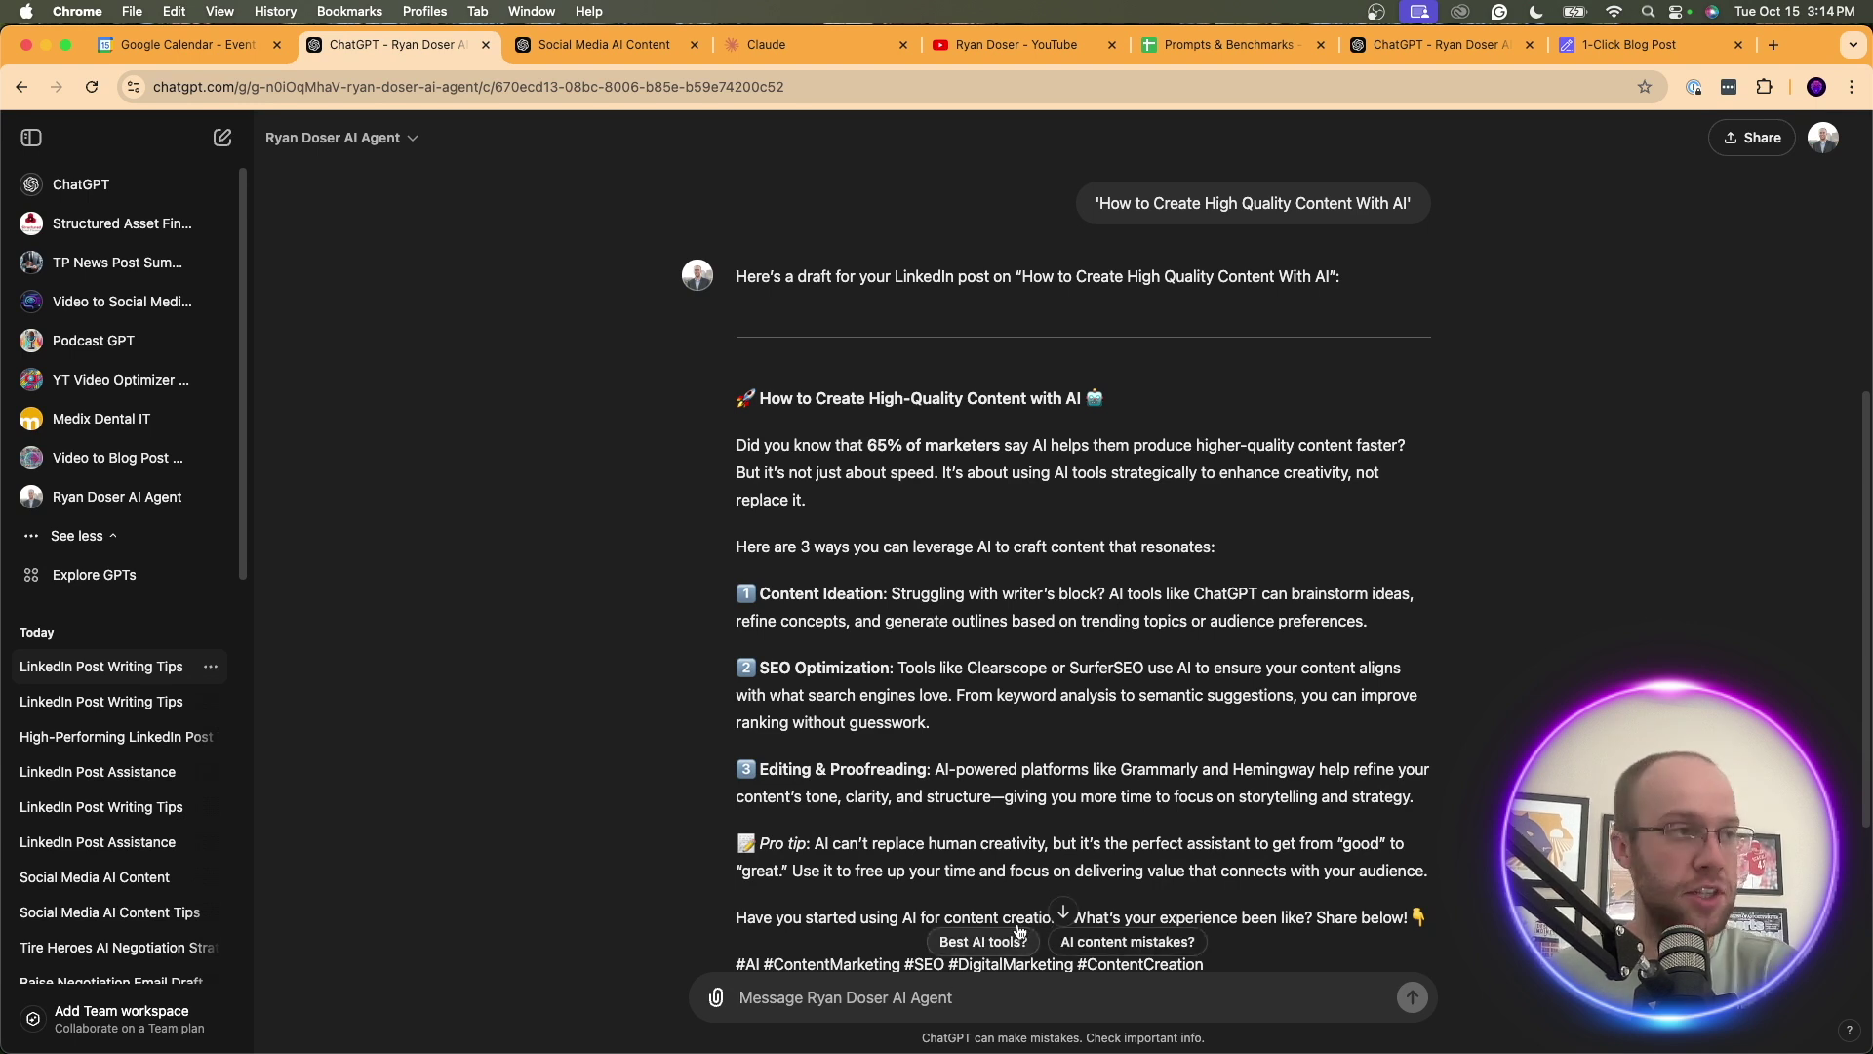
left_click_drag(769, 444, 1417, 450)
left_click(1414, 452)
Review the draft's three AI tips and its closing hashtag line
scroll(1414, 452, "down", 3)
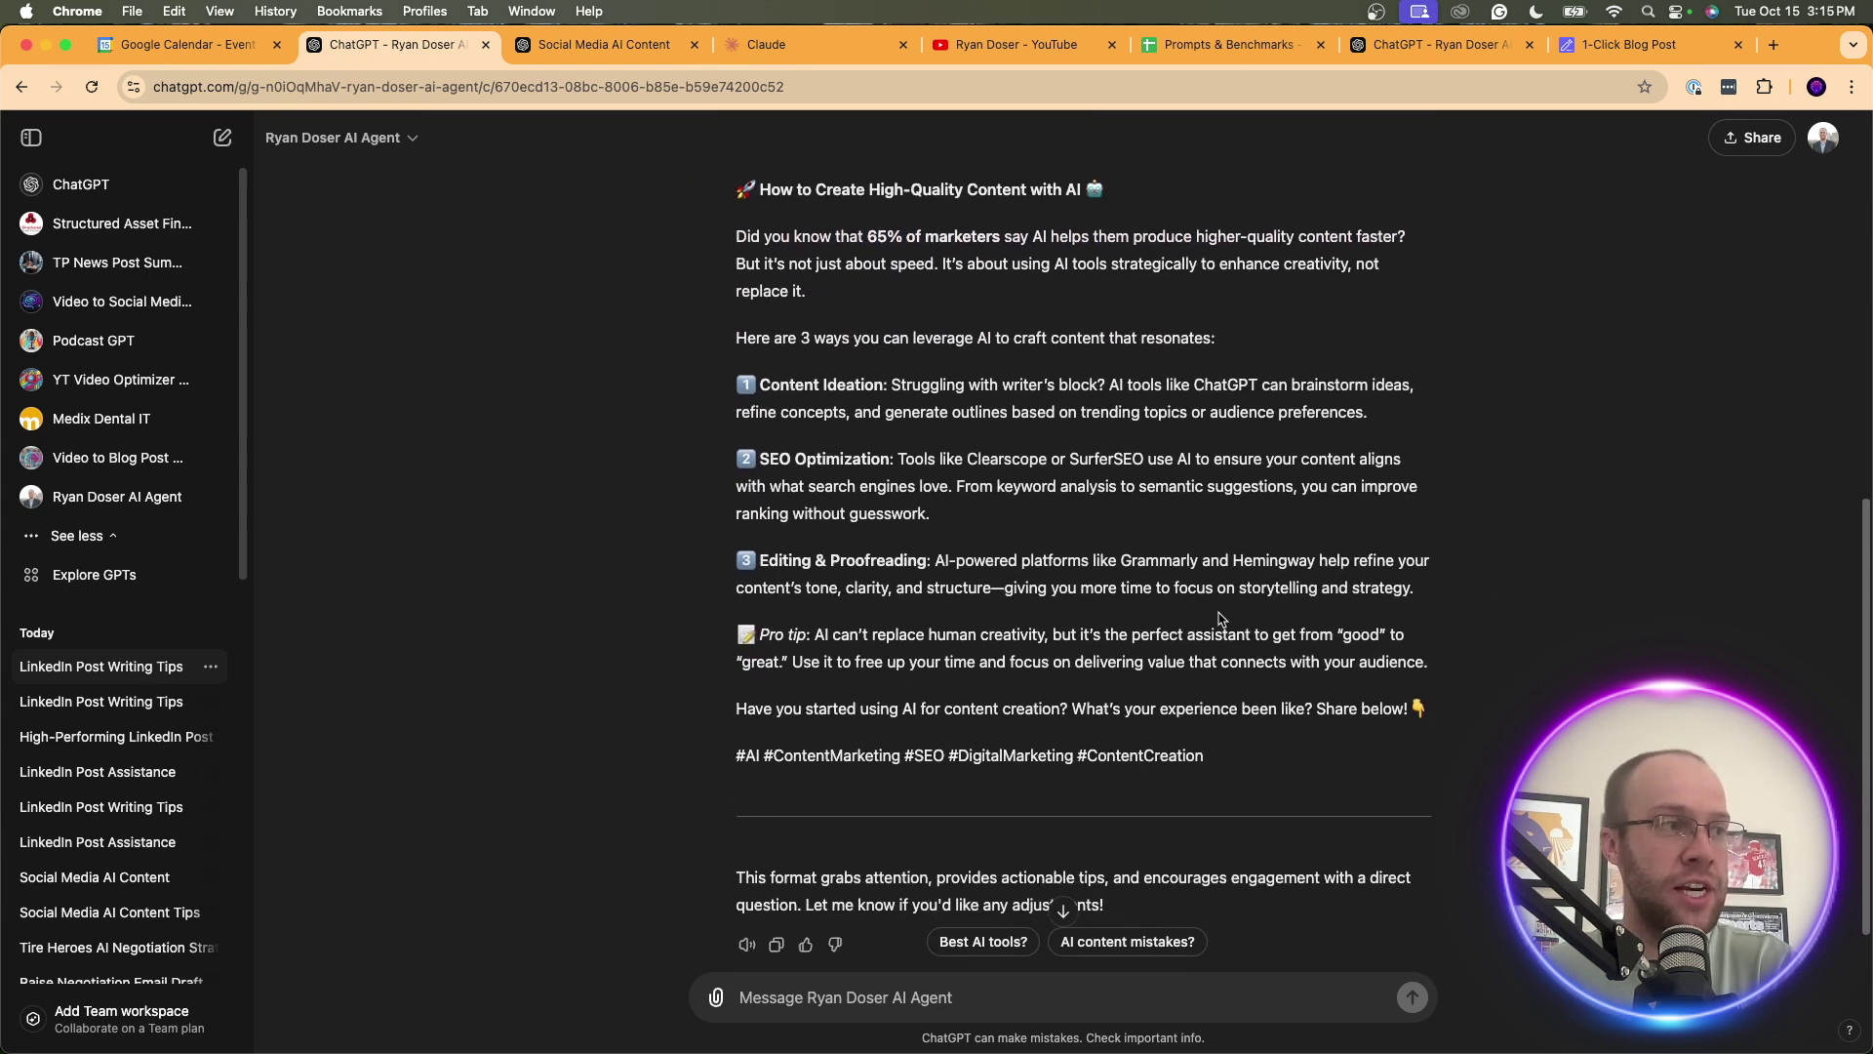
left_click_drag(1415, 600, 739, 383)
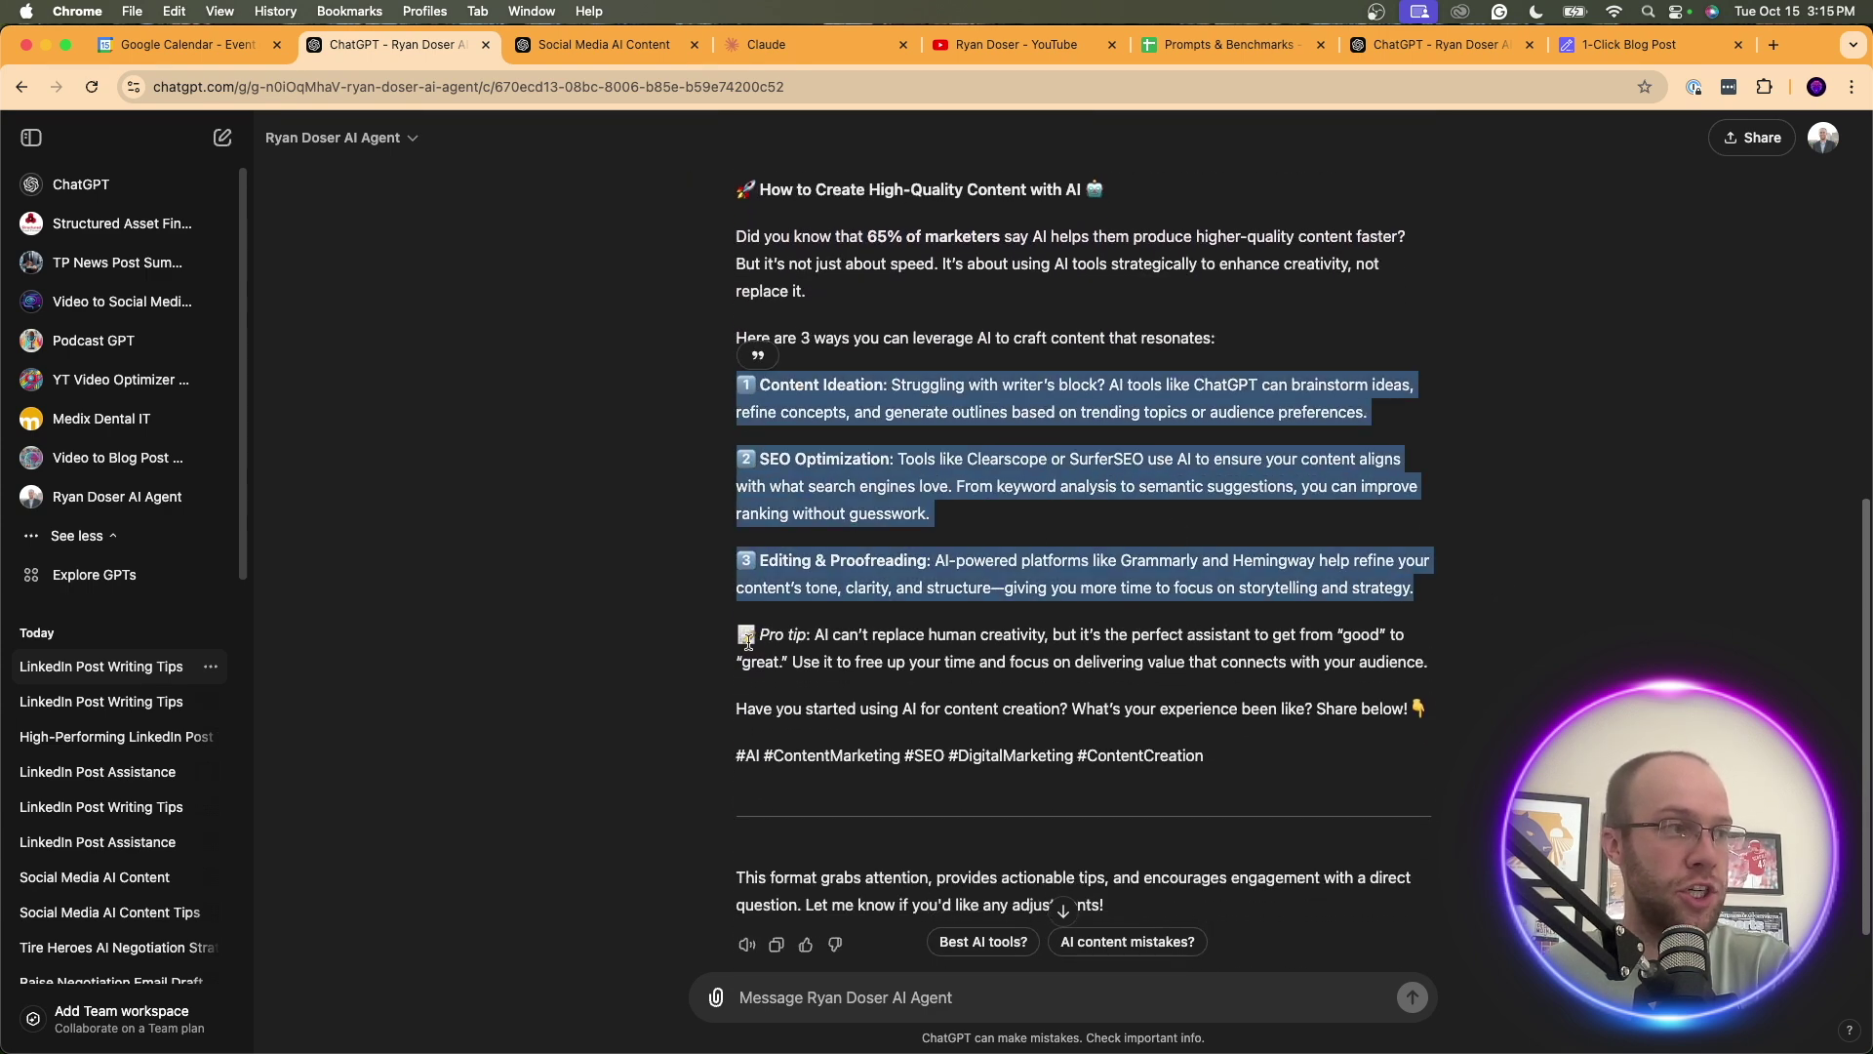
left_click(1019, 634, "shift")
left_click(1019, 634)
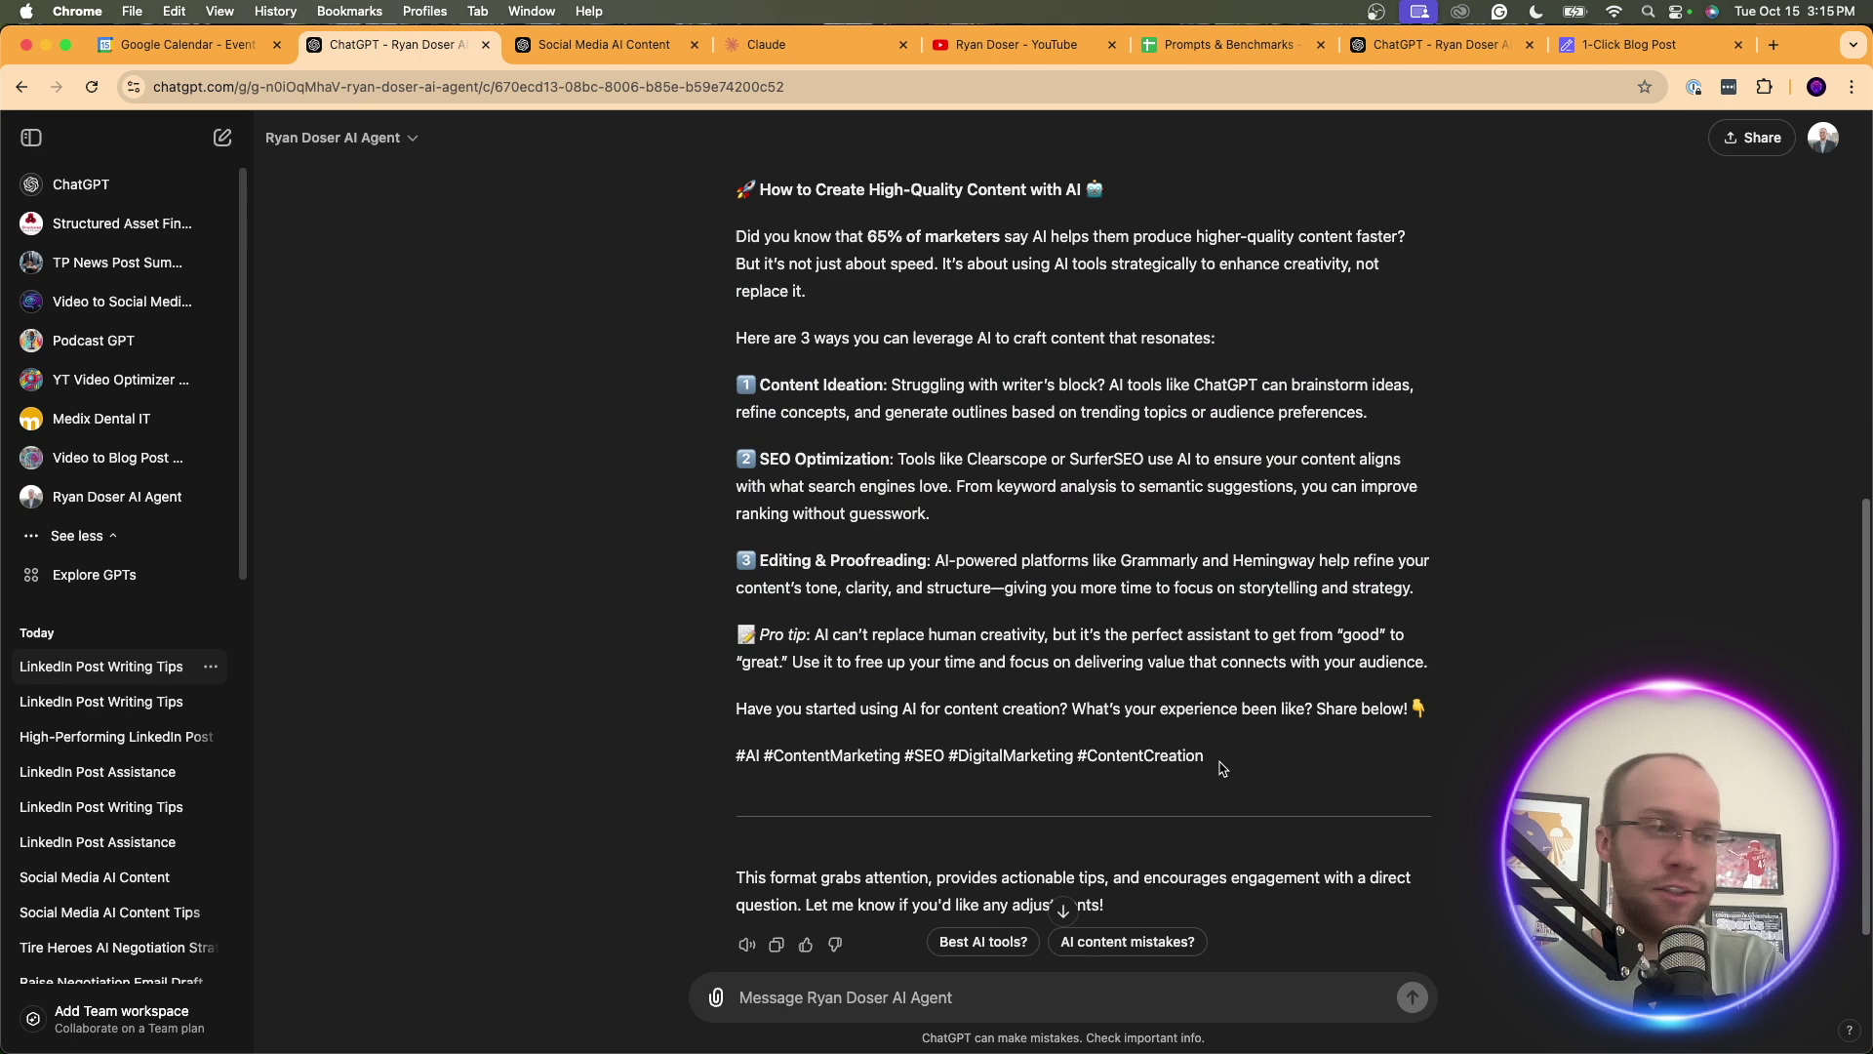
left_click_drag(1224, 768, 878, 759)
left_click(907, 727)
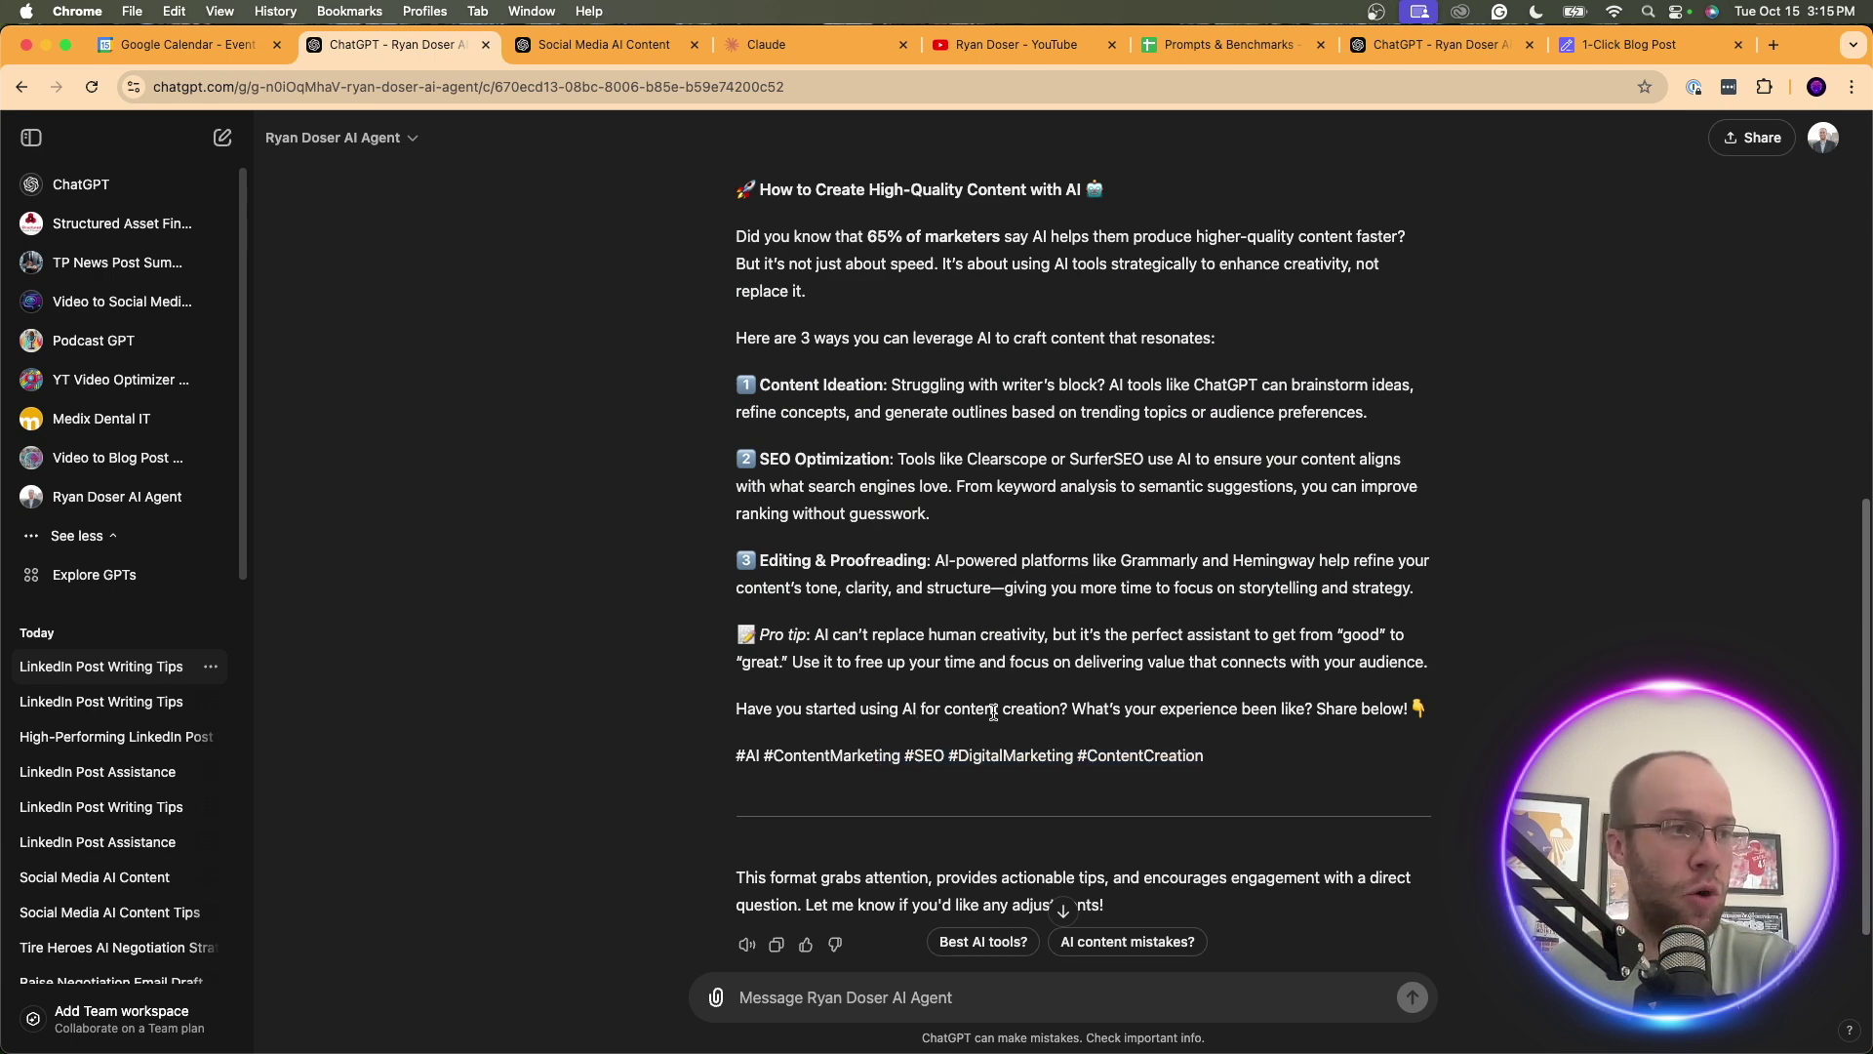
scroll(976, 439, "up", 1)
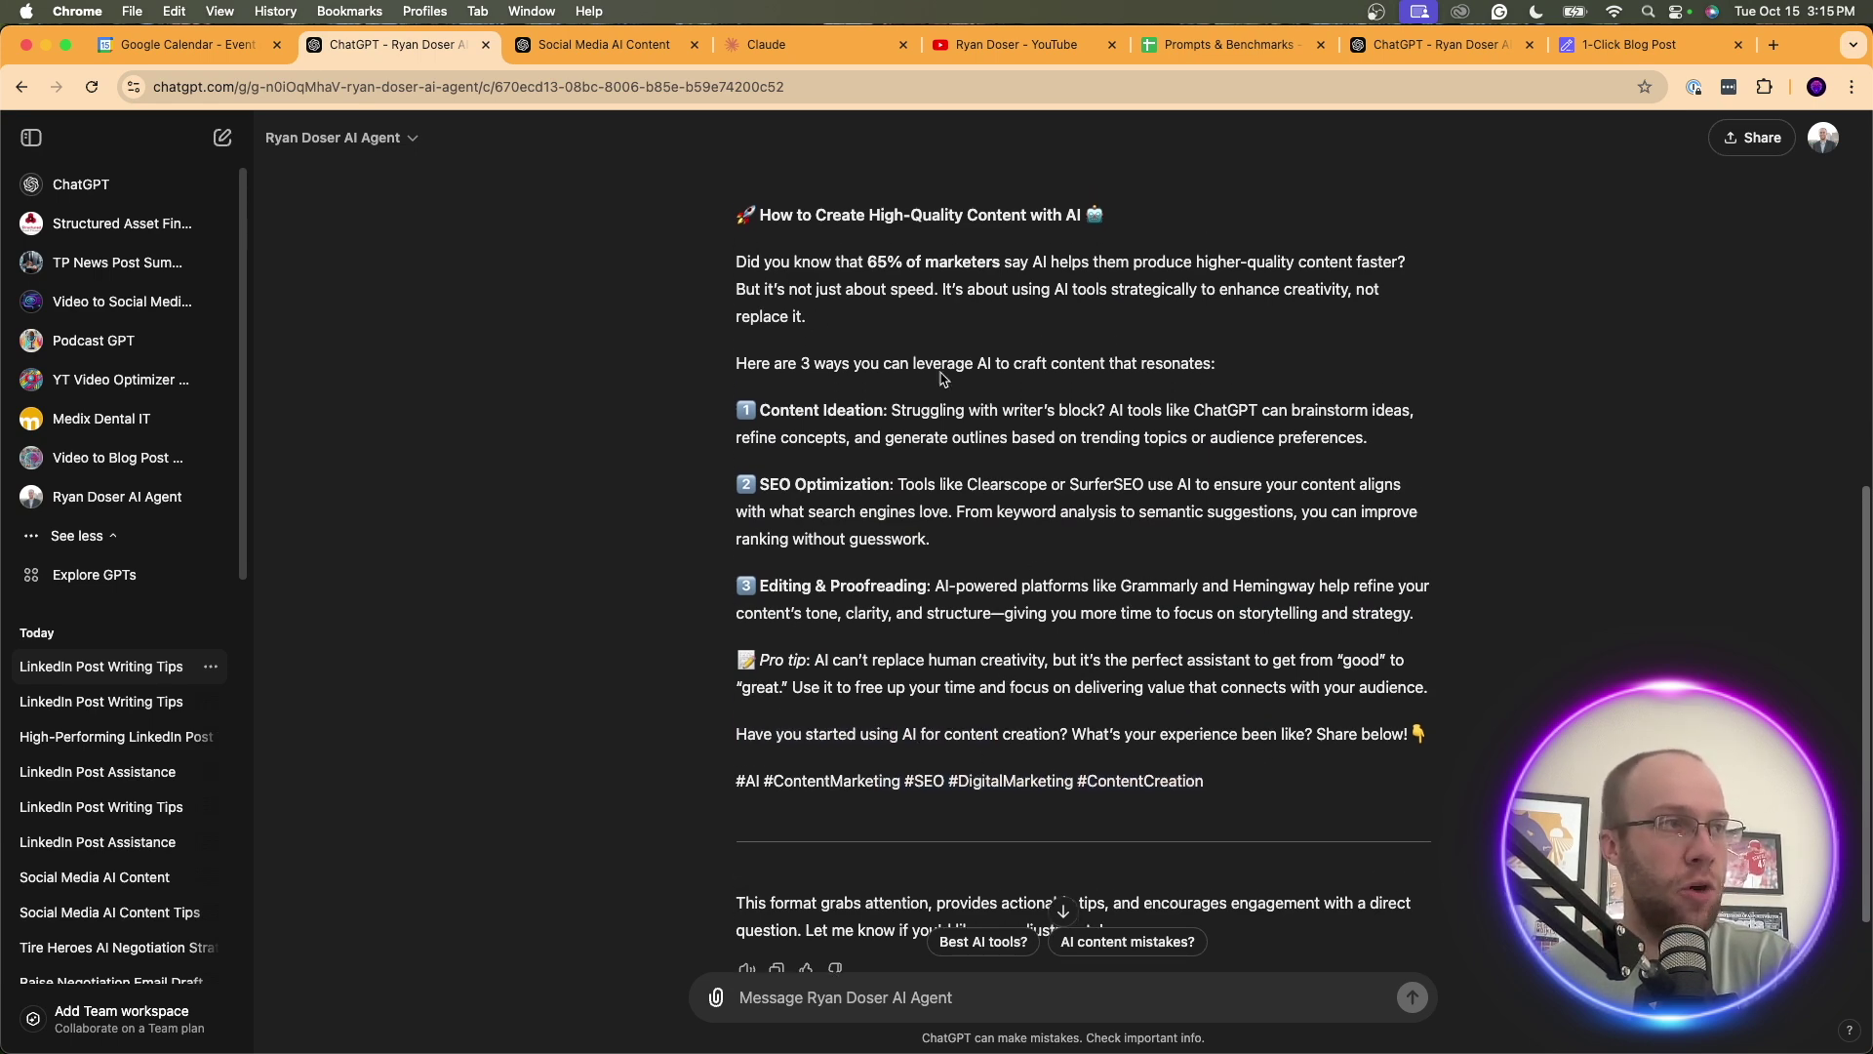
Compare the draft with the three earlier LinkedIn posts in the Social Media AI Content chat
left_click(556, 45)
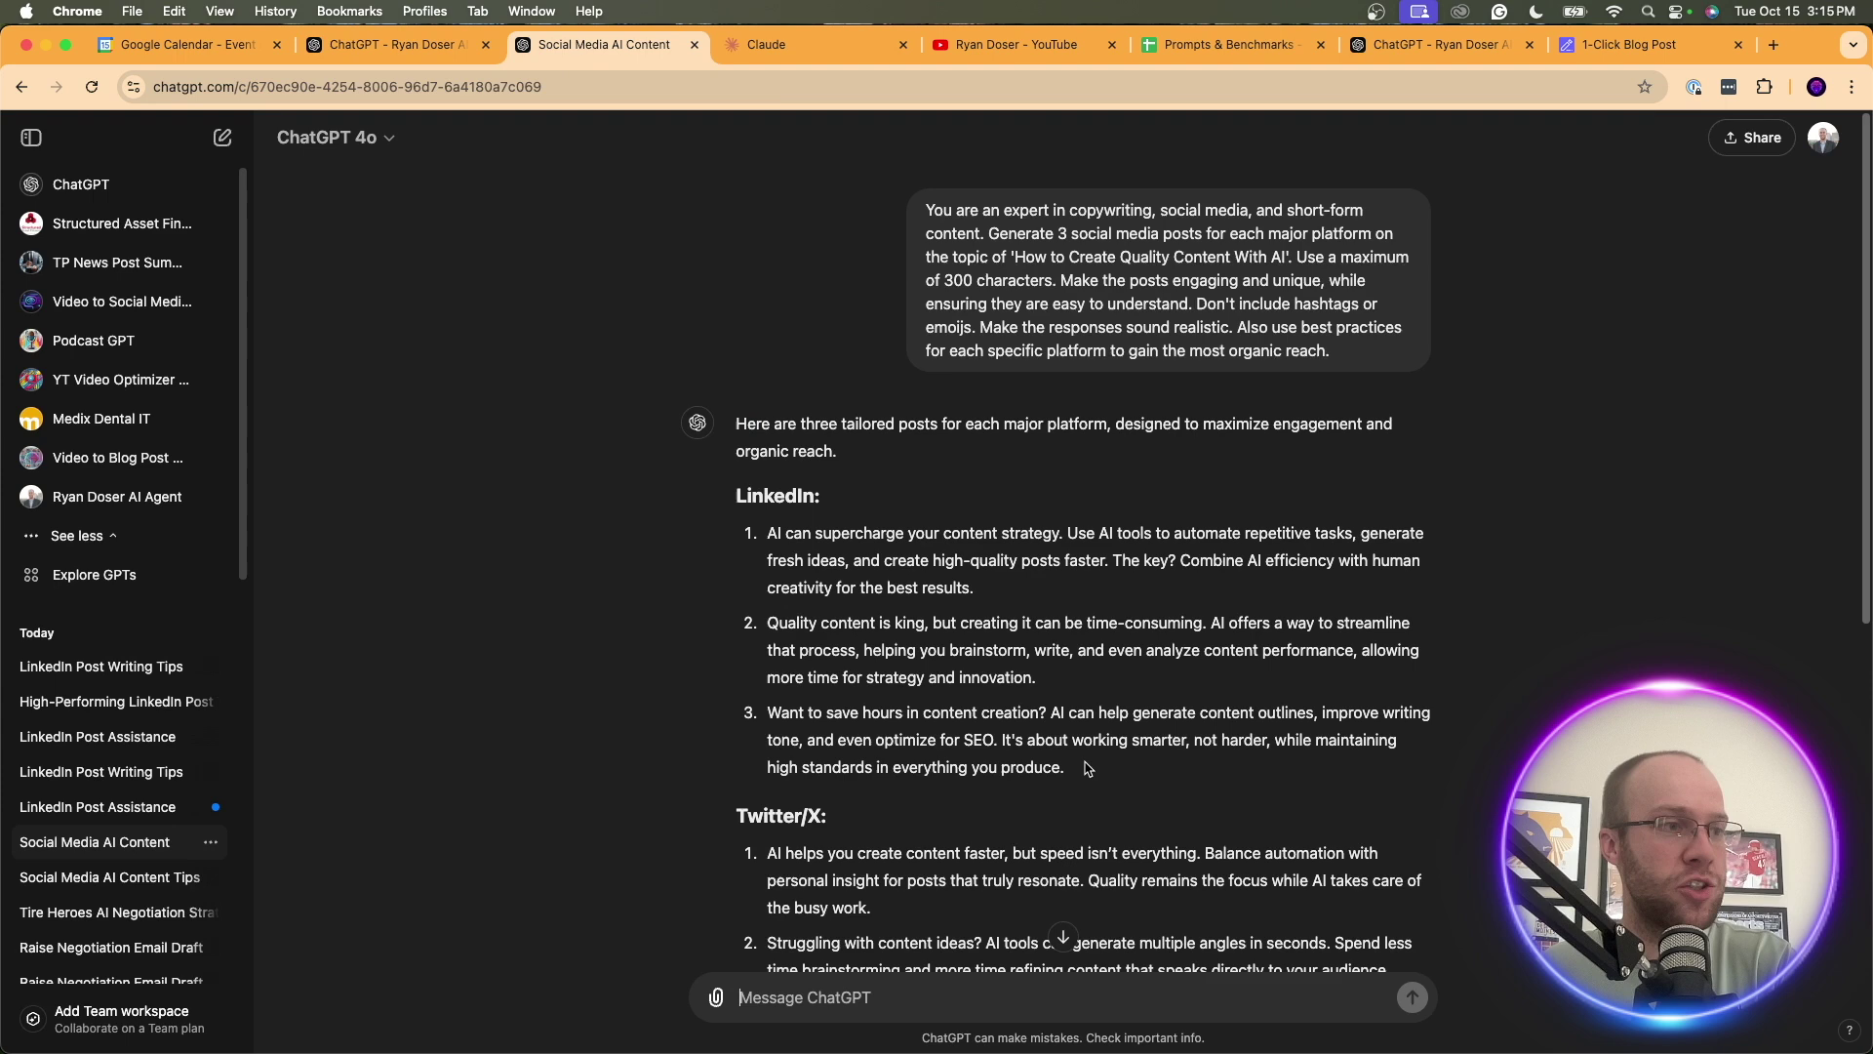
left_click_drag(1085, 765, 754, 543)
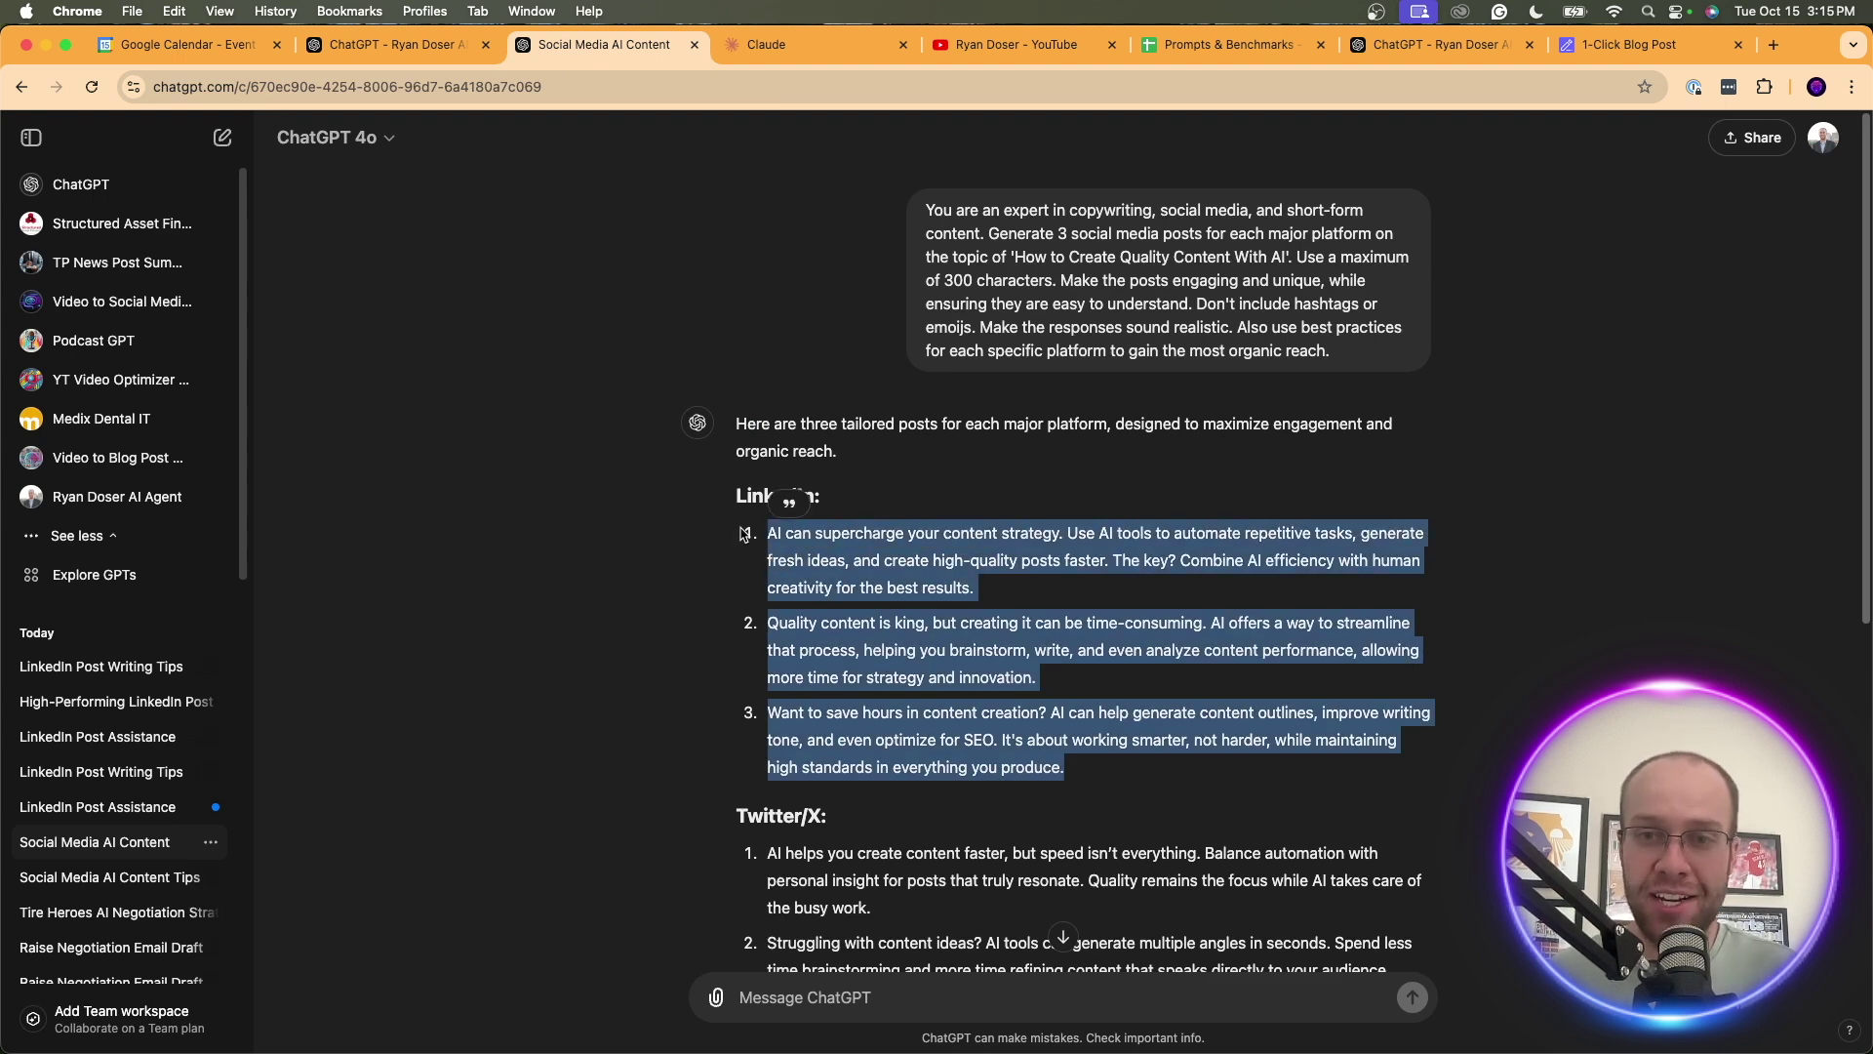
left_click(390, 45)
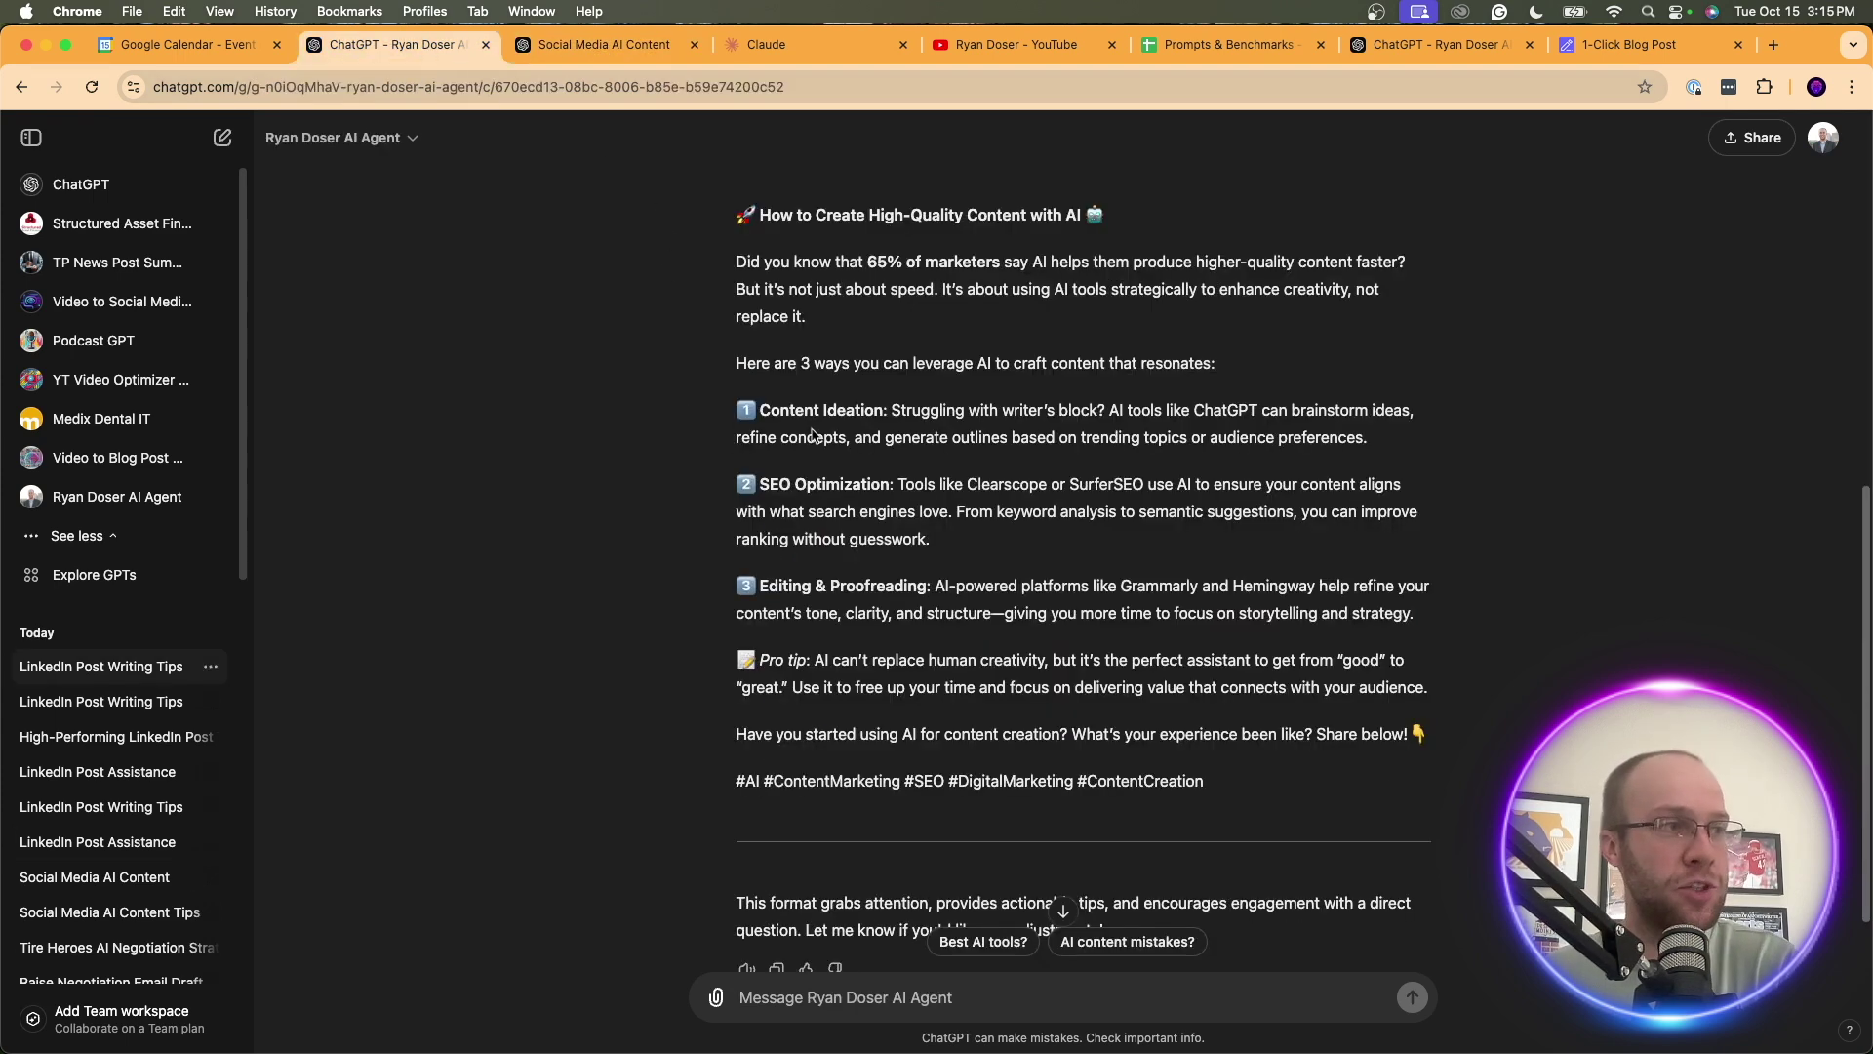
left_click_drag(1229, 802, 660, 226)
left_click(875, 380)
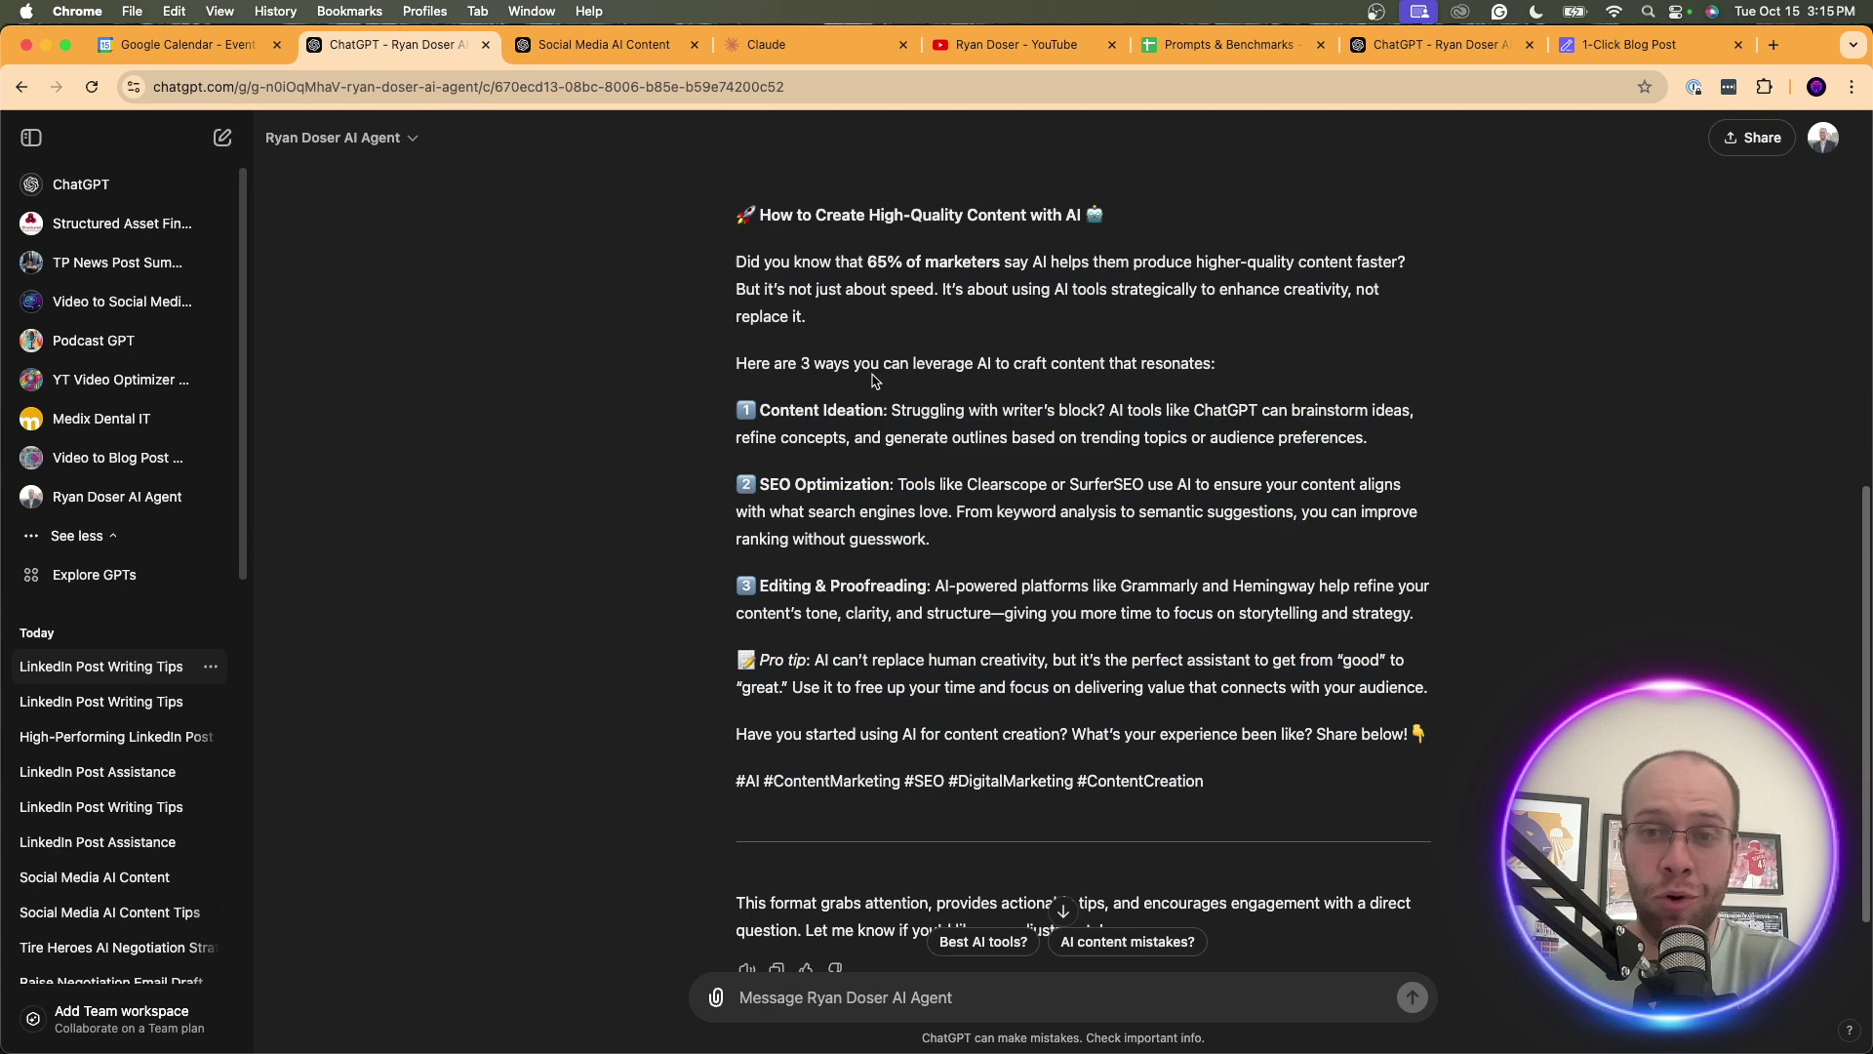
scroll(875, 380, "up", 10)
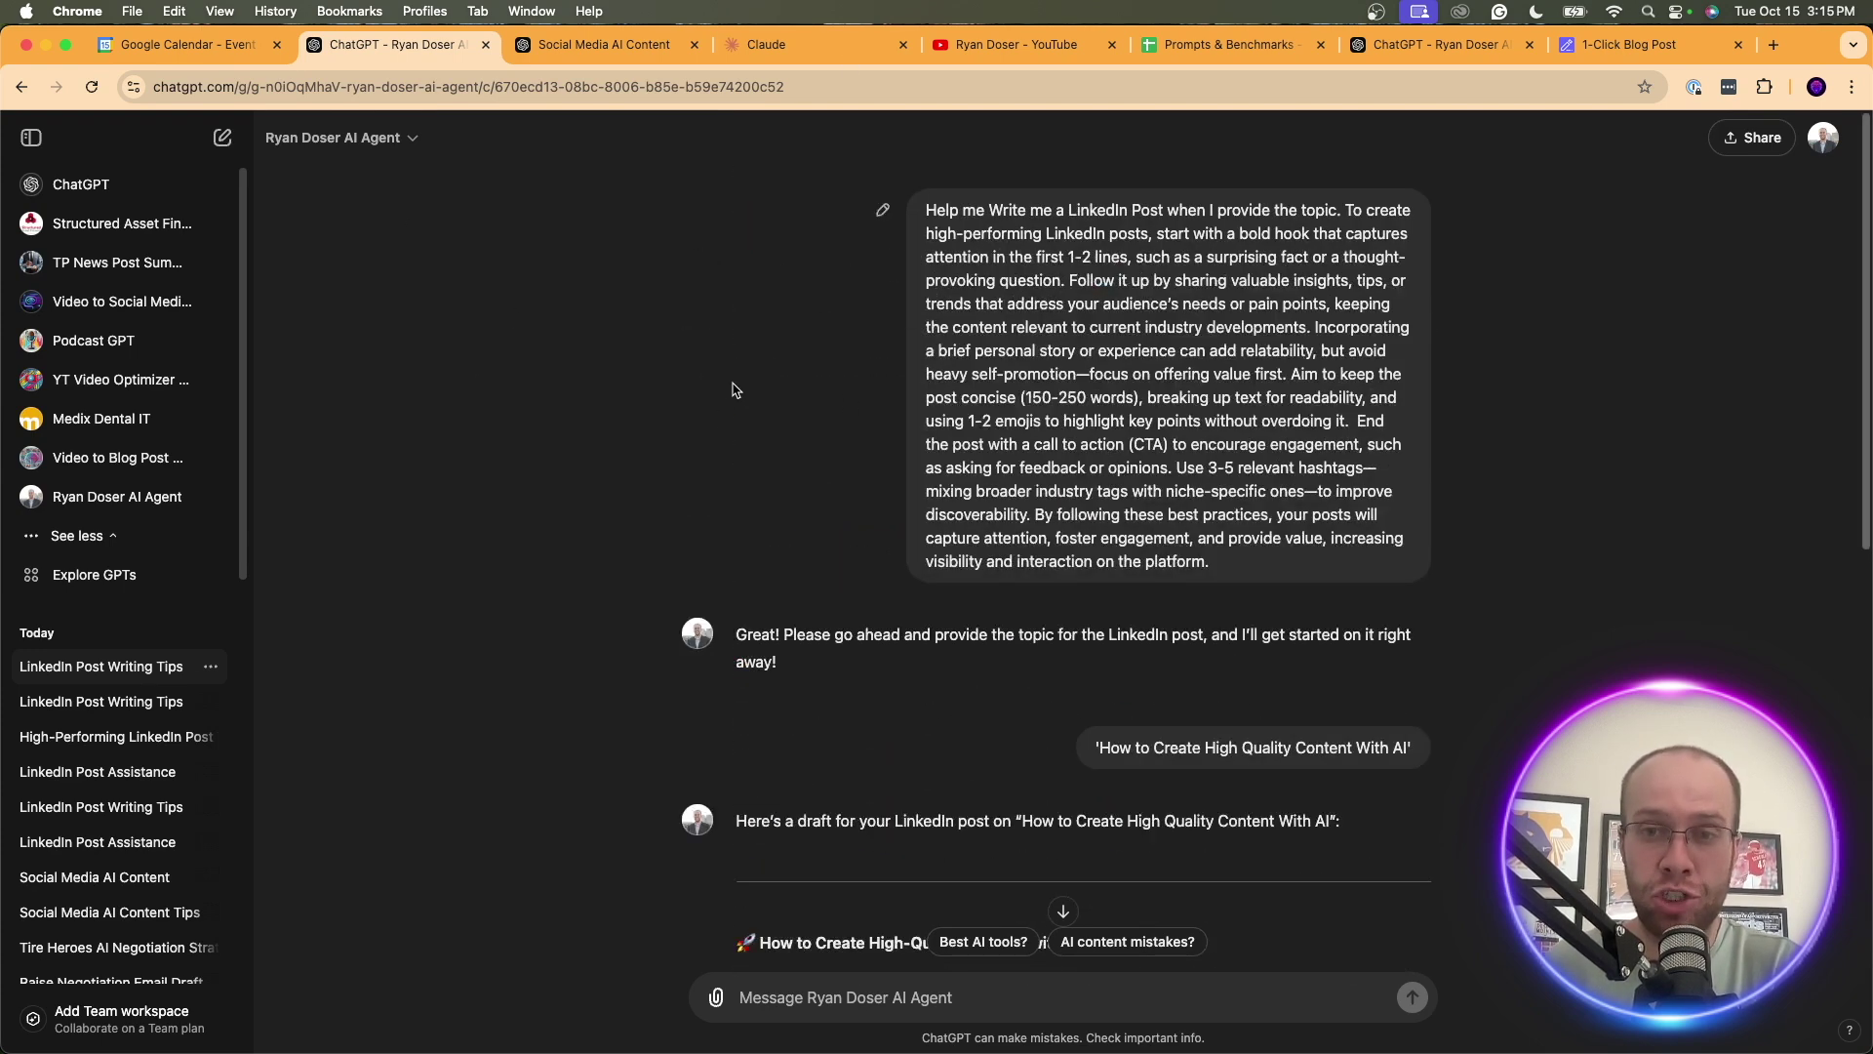
scroll(1141, 741, "down", 10)
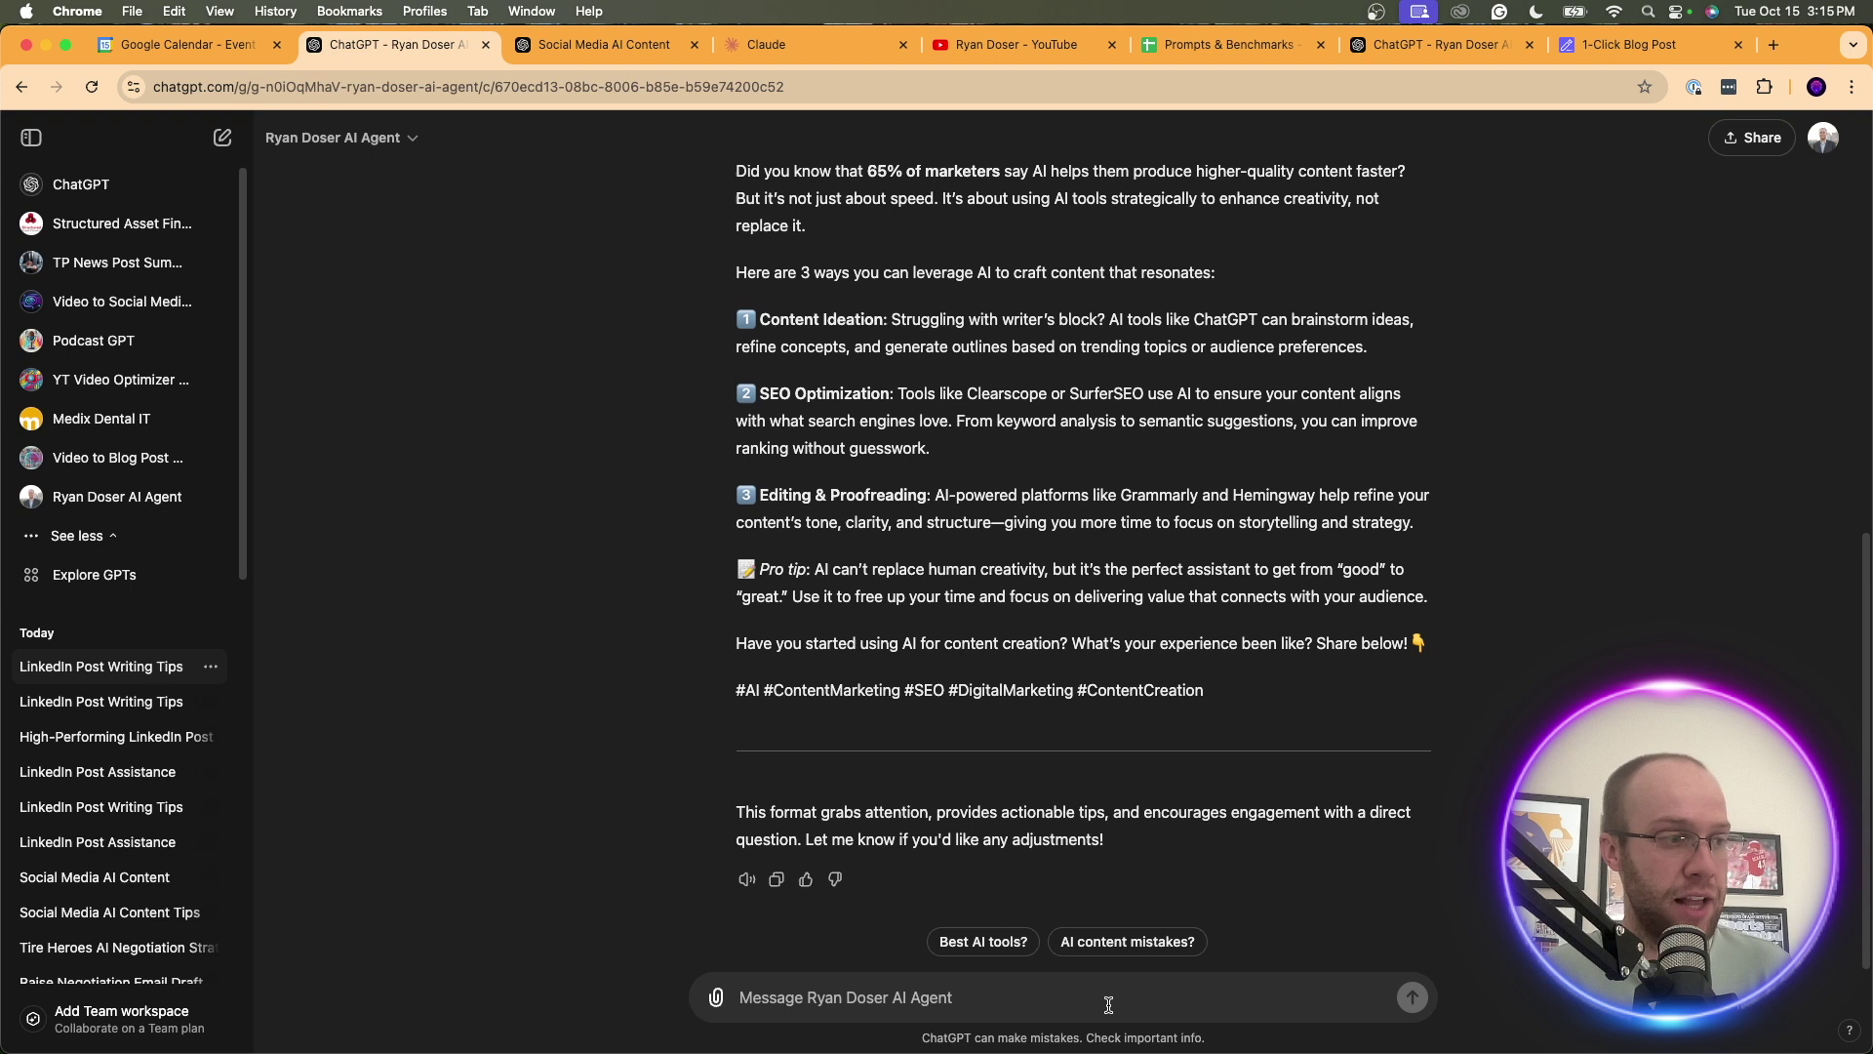
Request 'a X/Twitter post on the same topic but use best practices for that platform'
type("Now ")
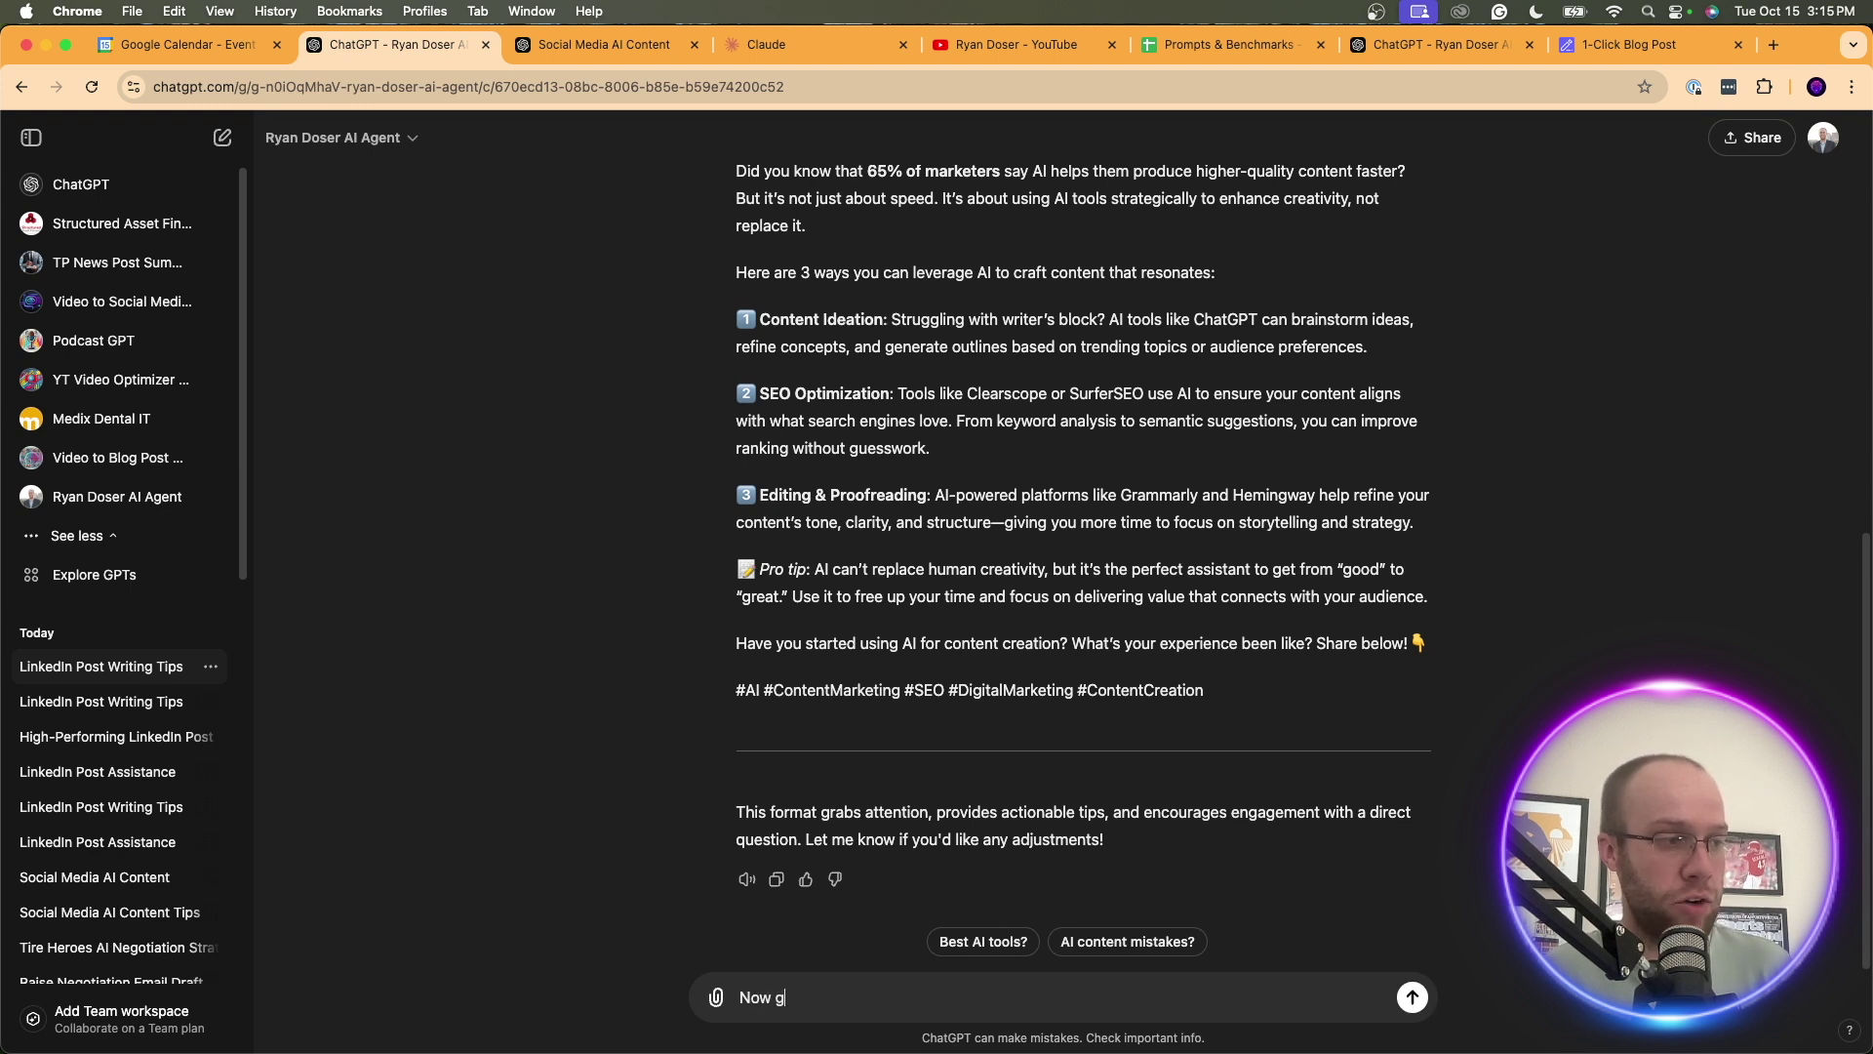
type("create")
type(" a X")
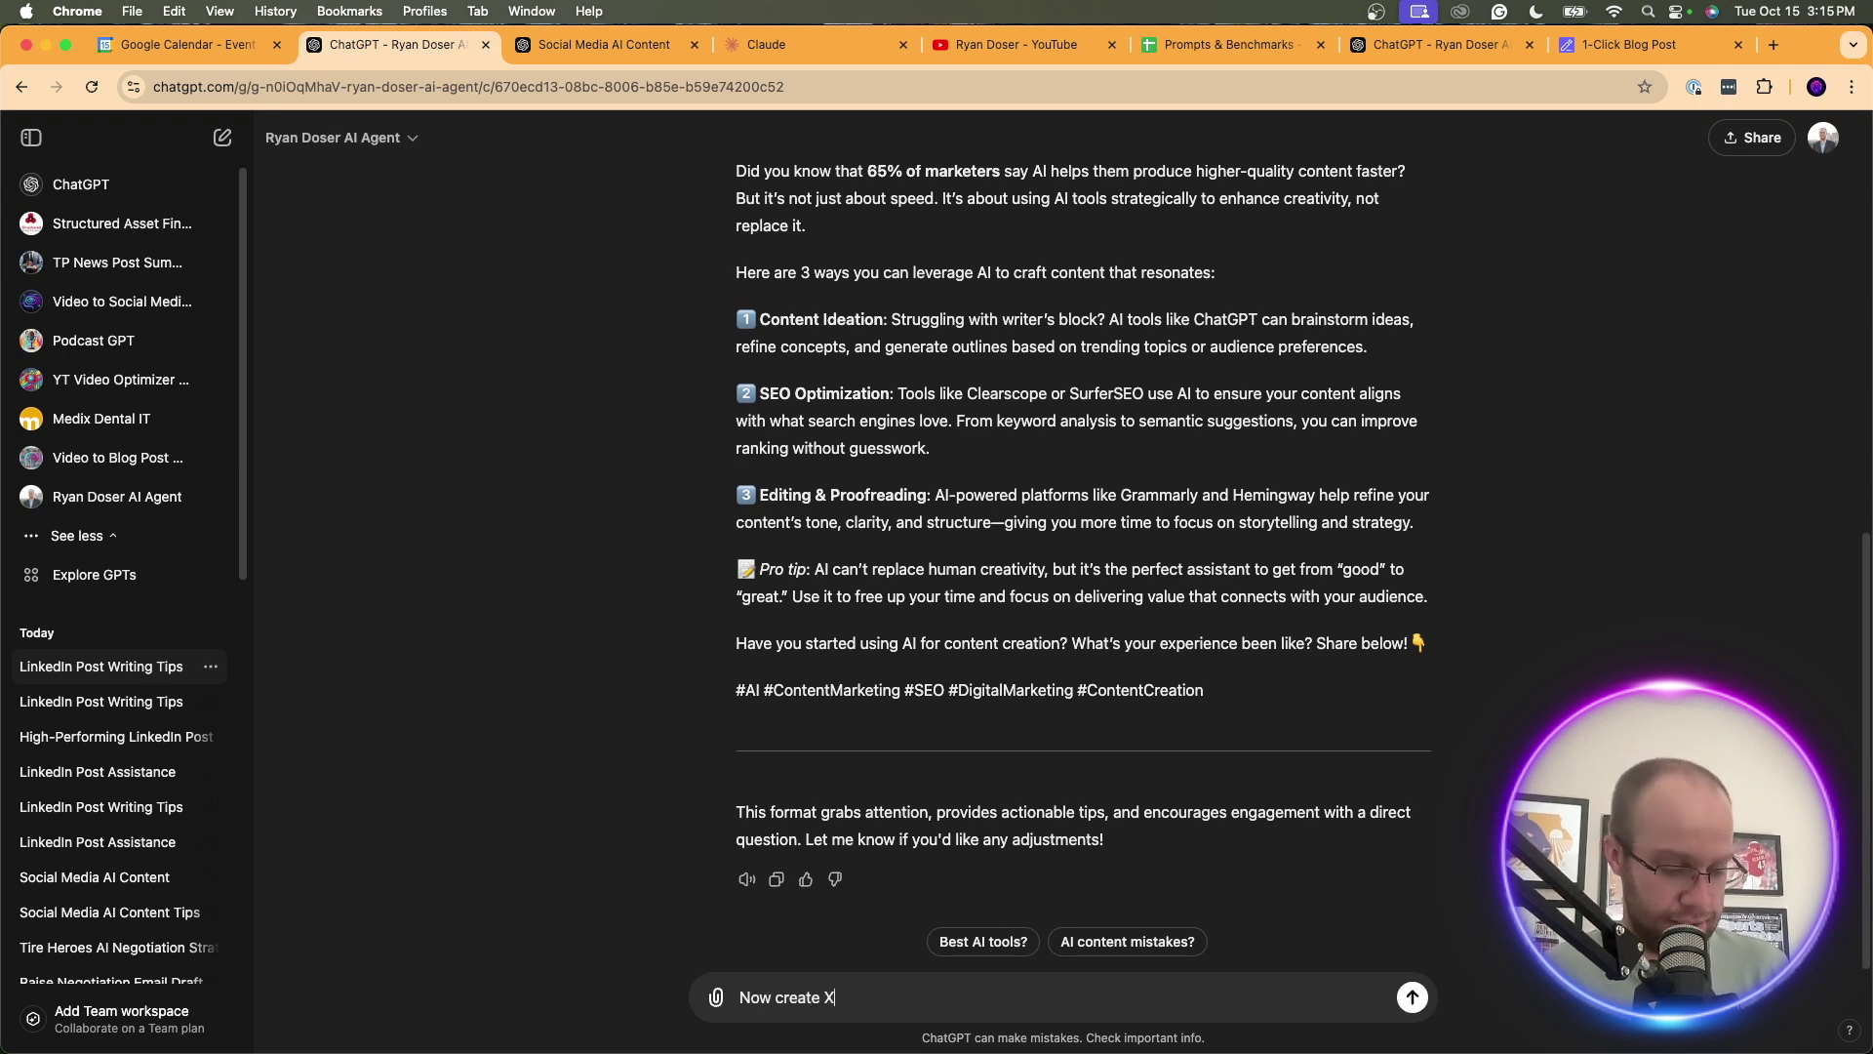
type("/Twitter po")
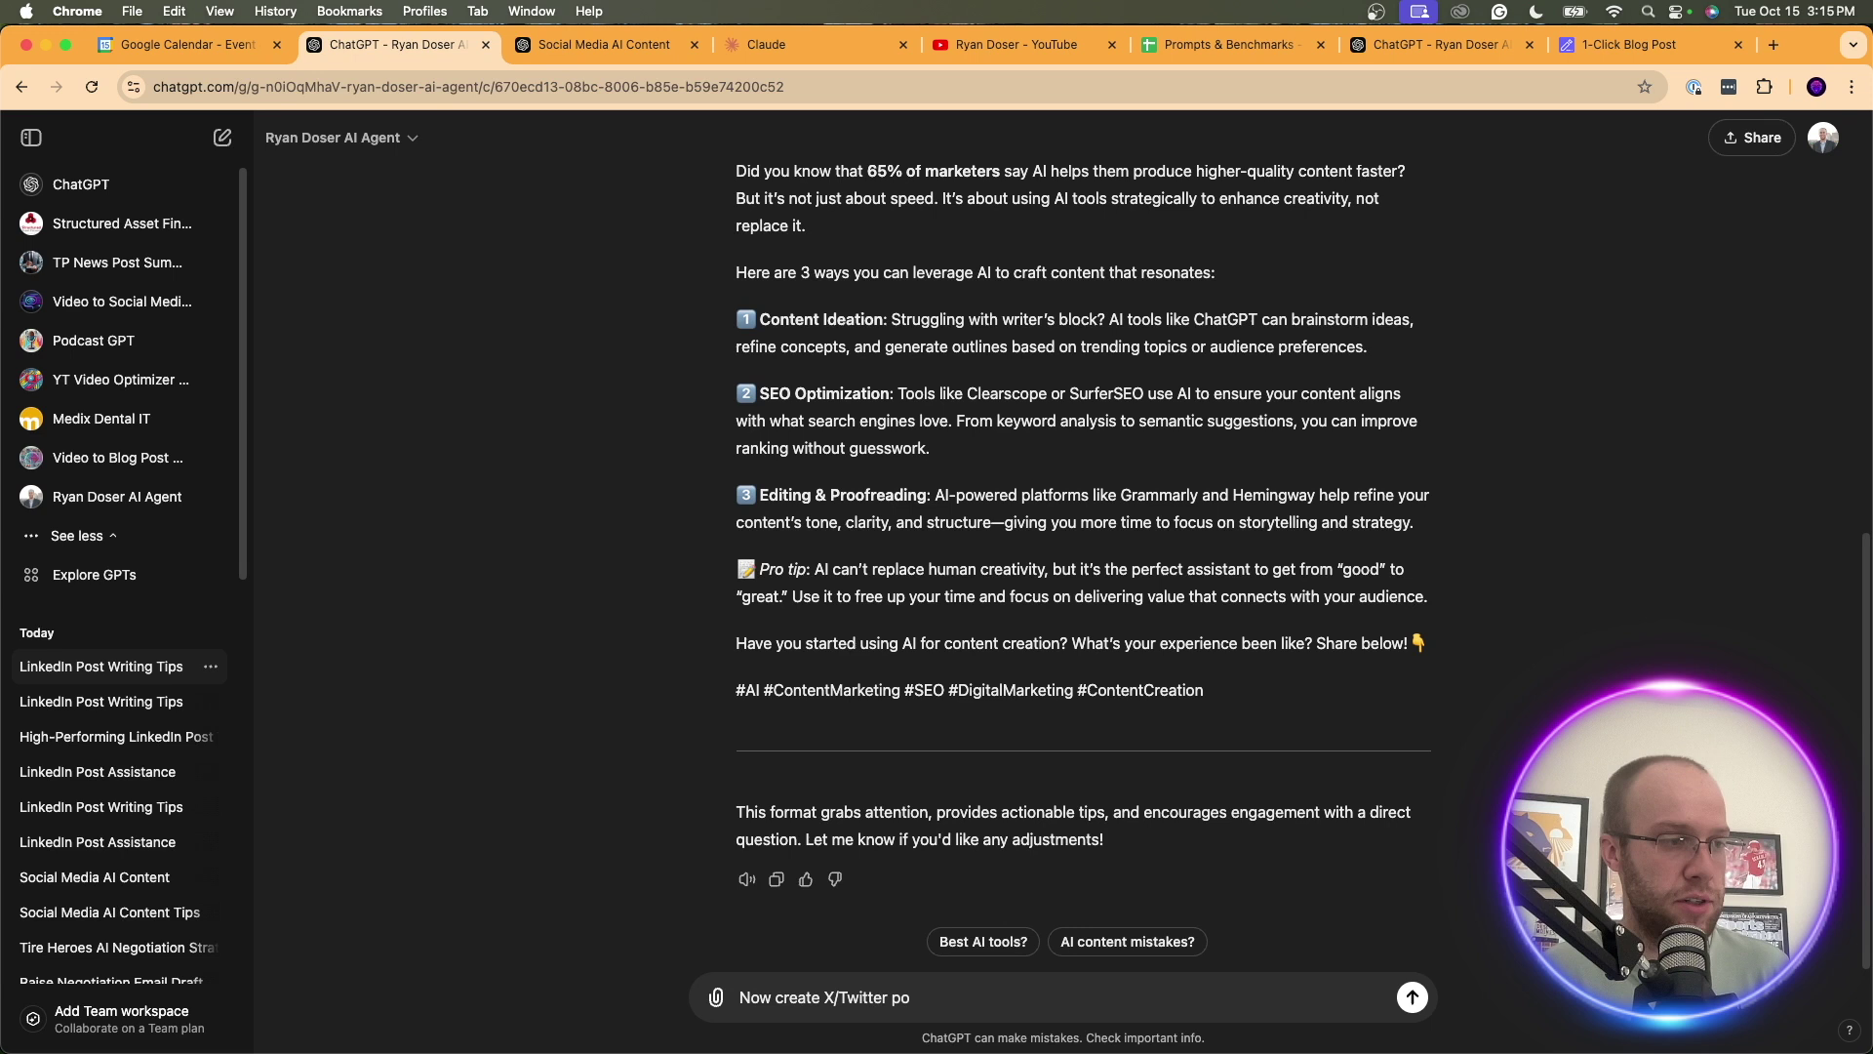
type("st")
left_click(820, 997)
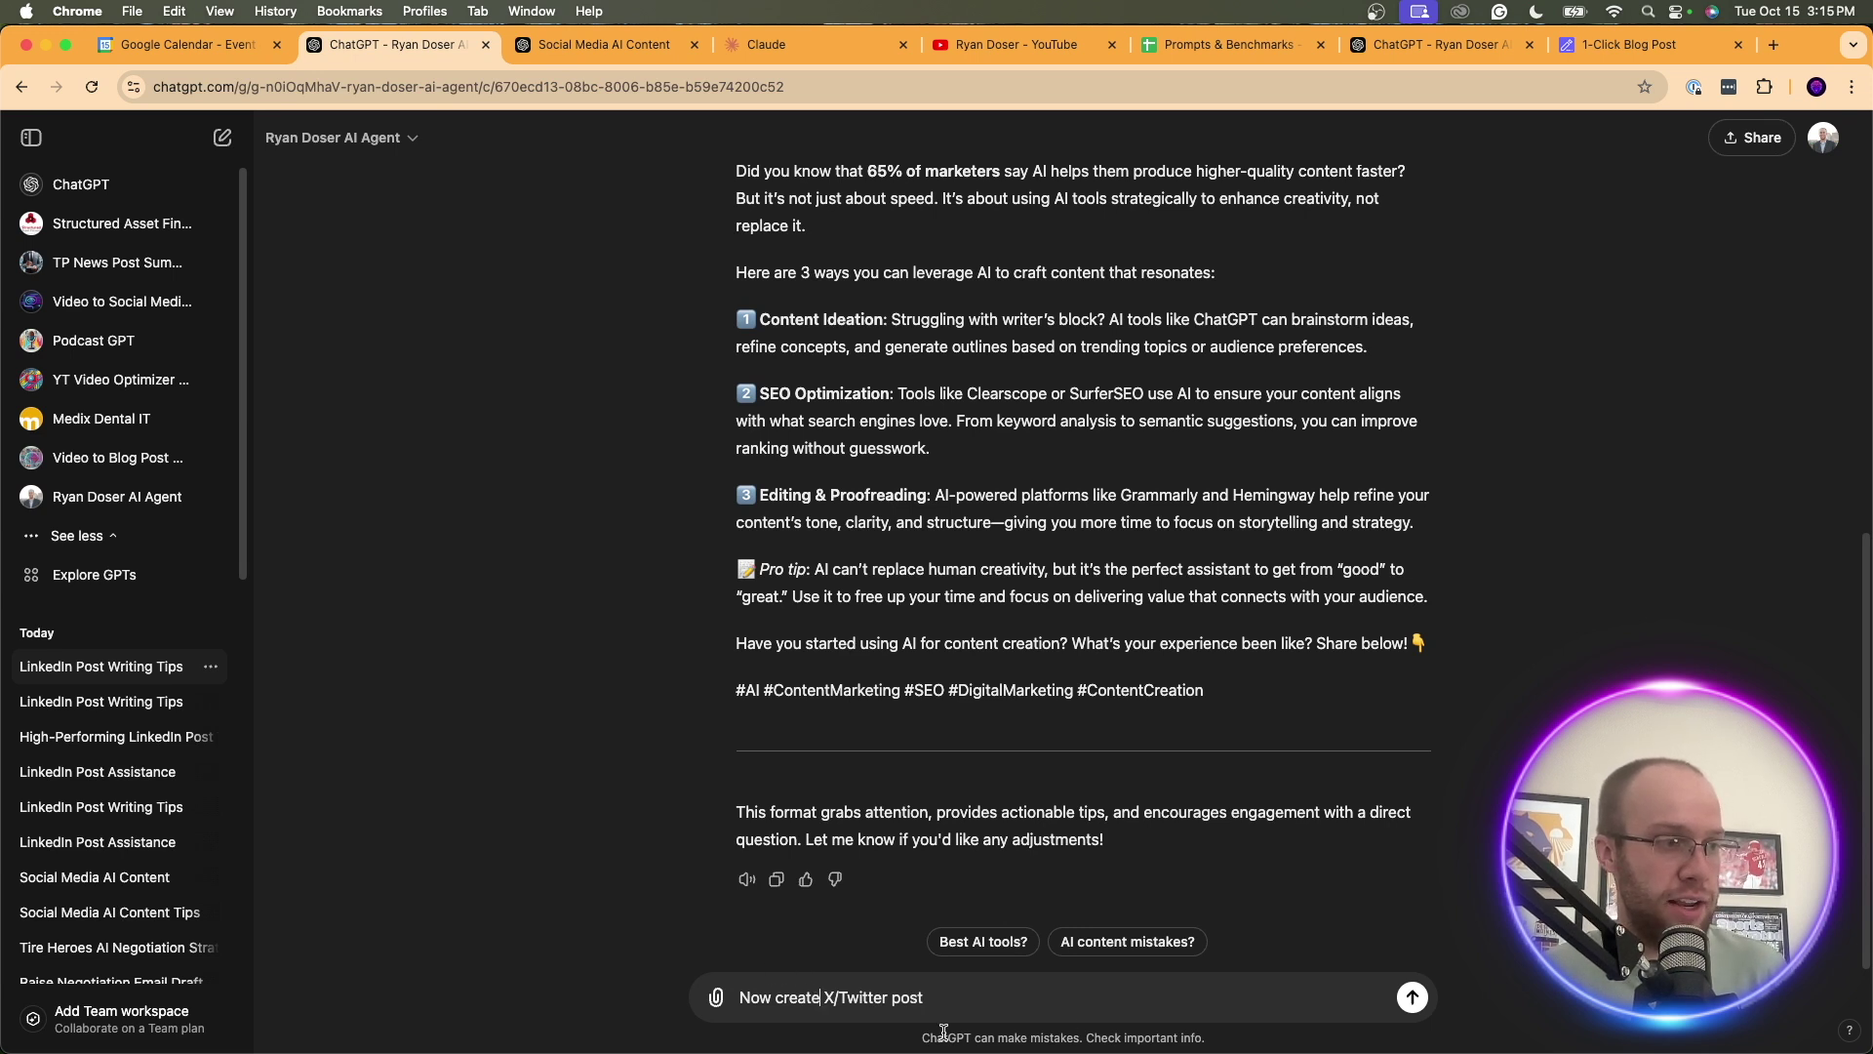
type("a")
left_click(978, 1002)
type("on the")
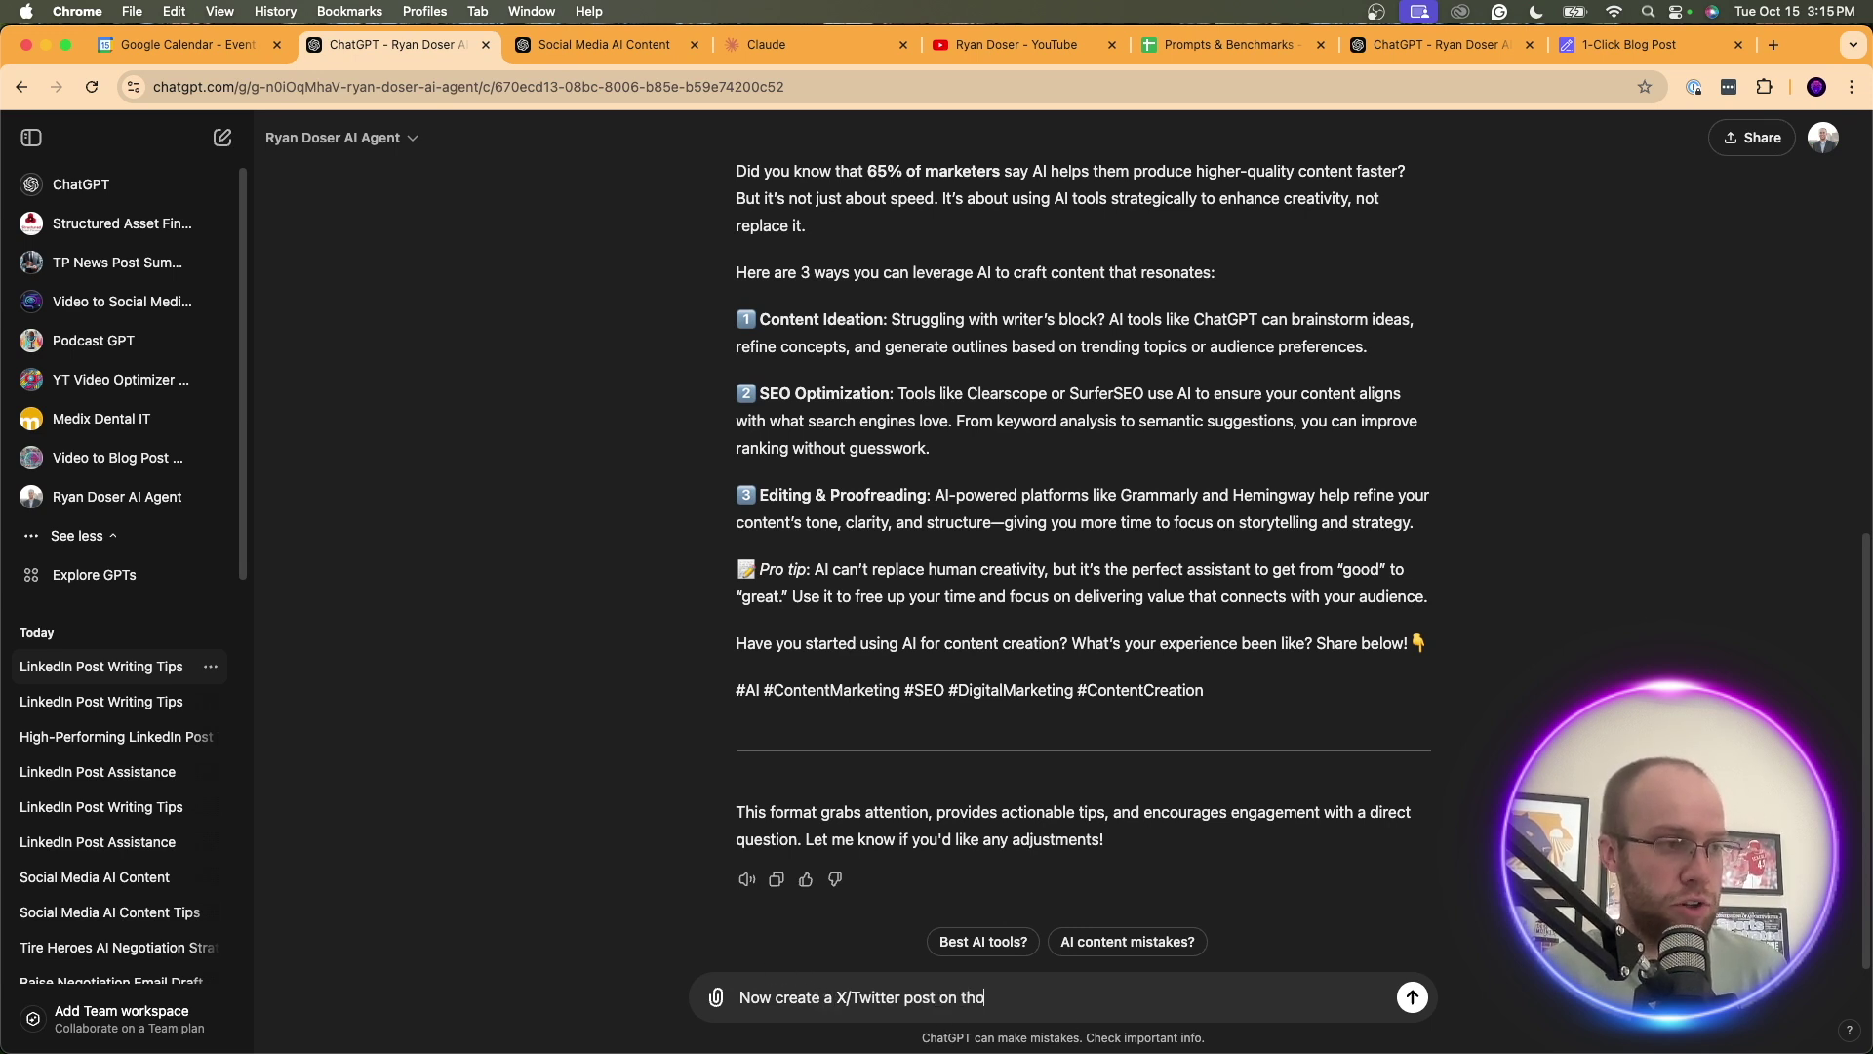
type("s sam")
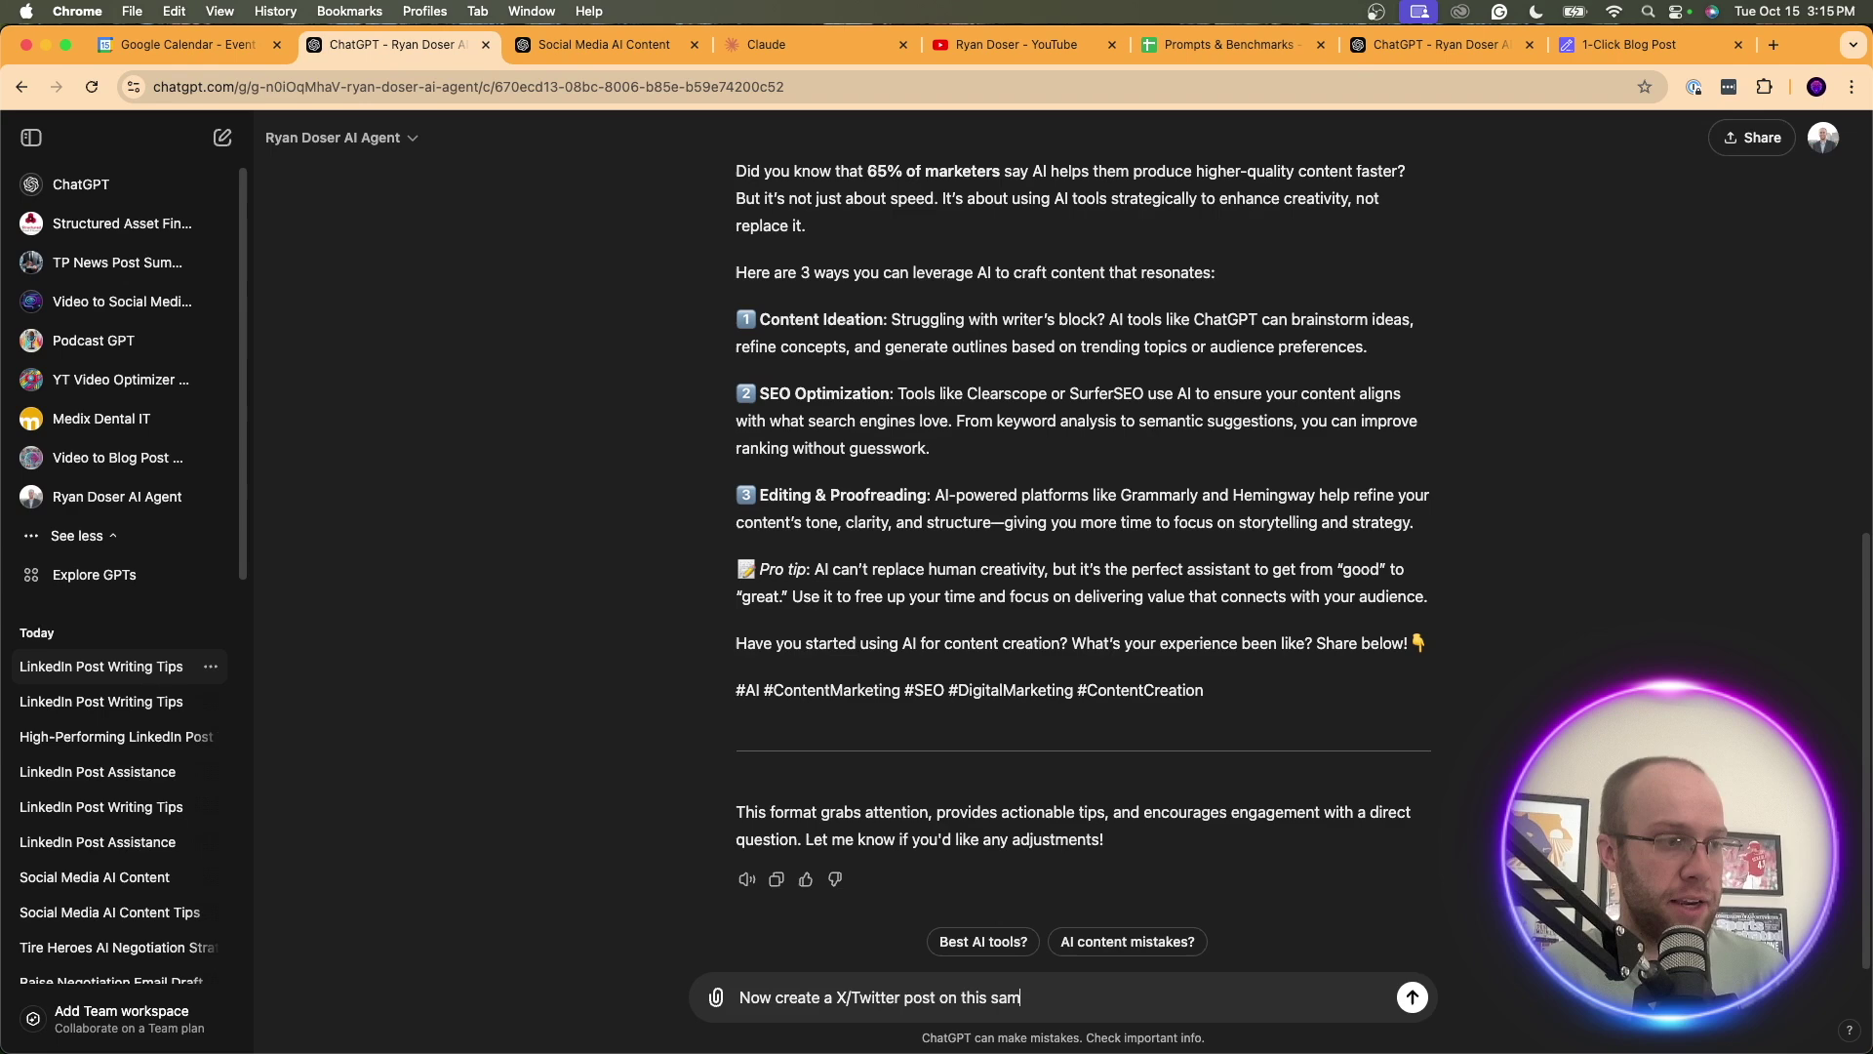
type("e topic but use best pr")
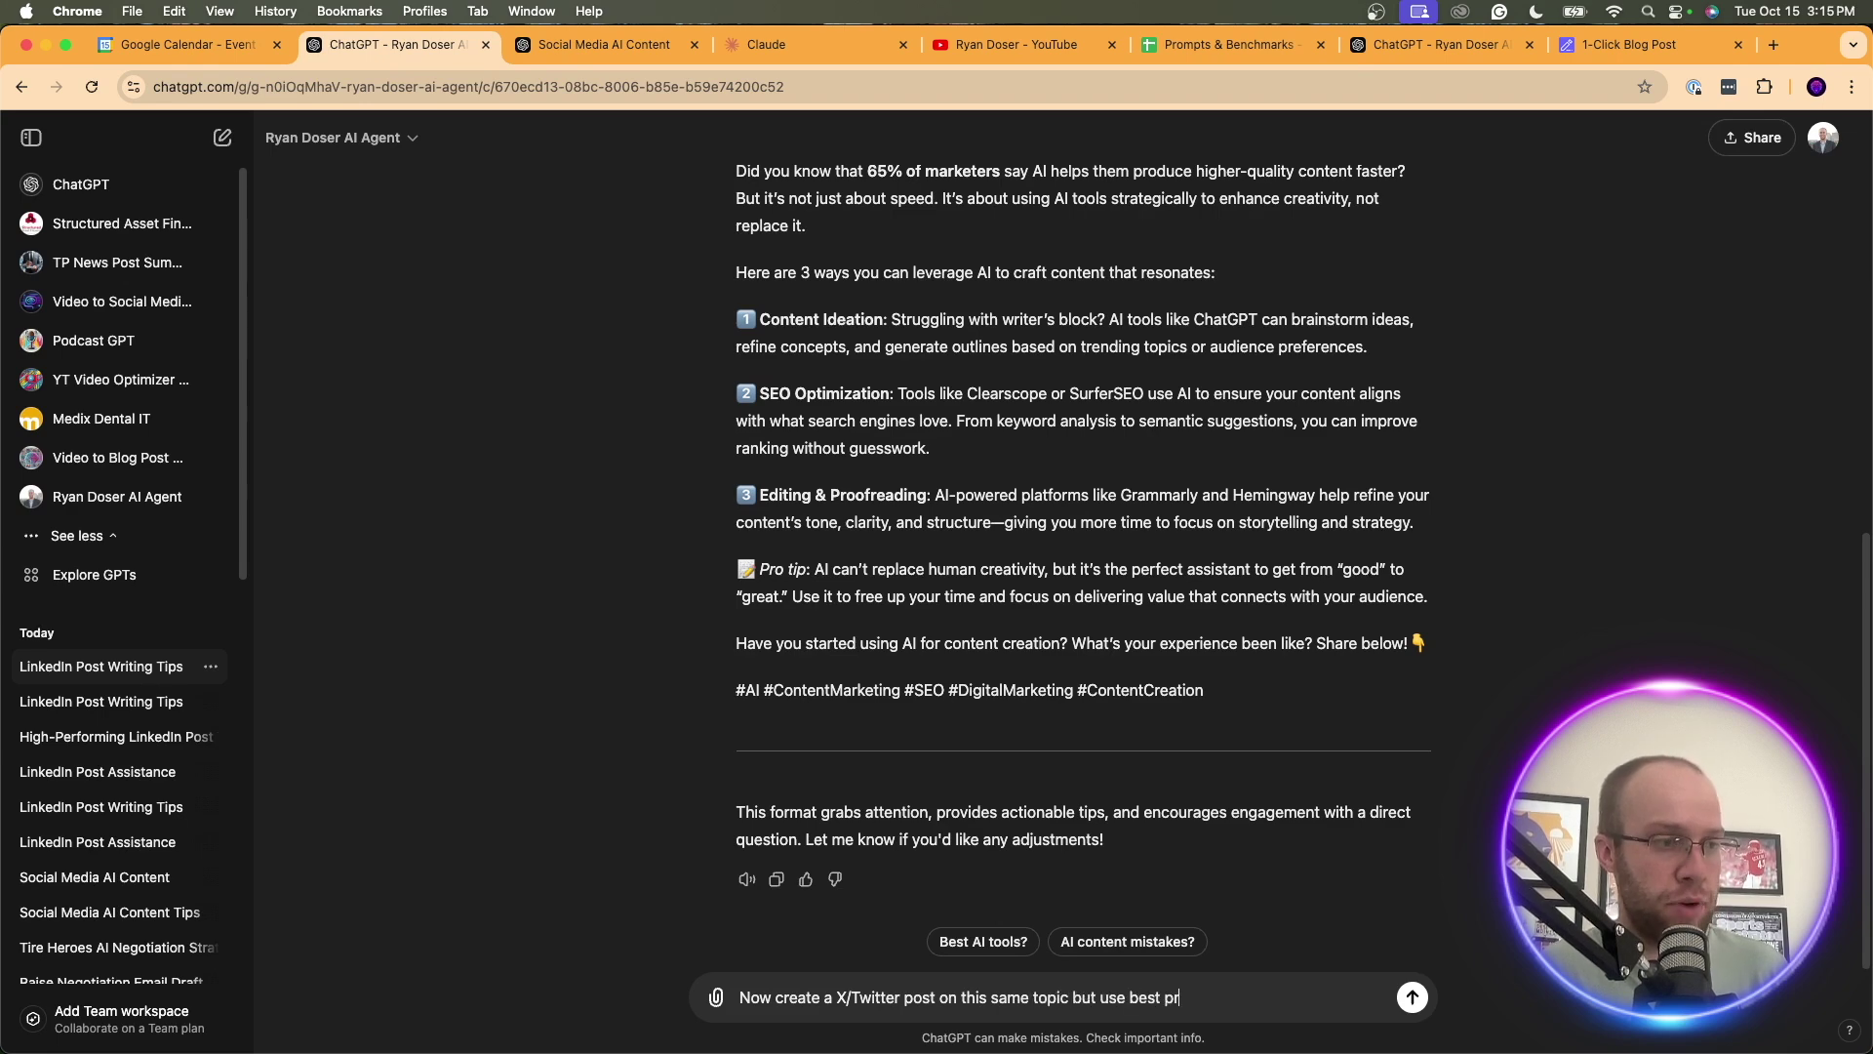
type("actices for that platform")
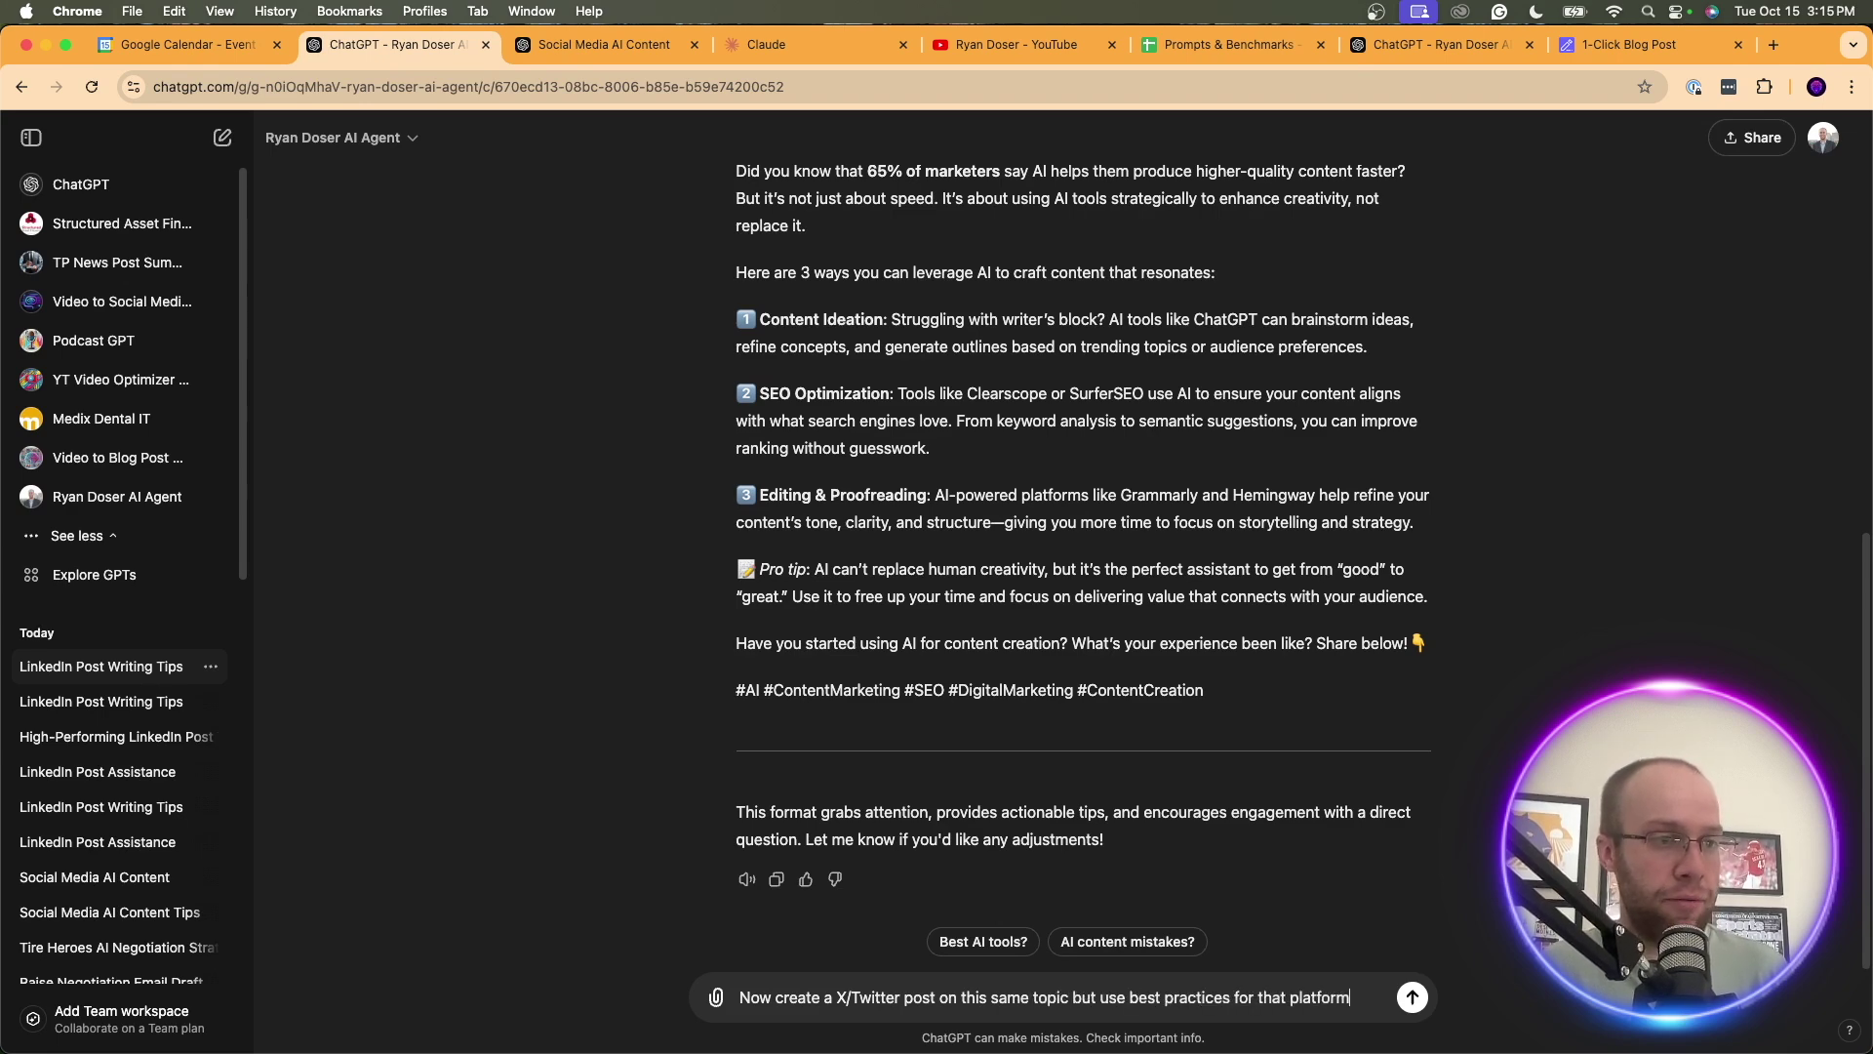
key("Return")
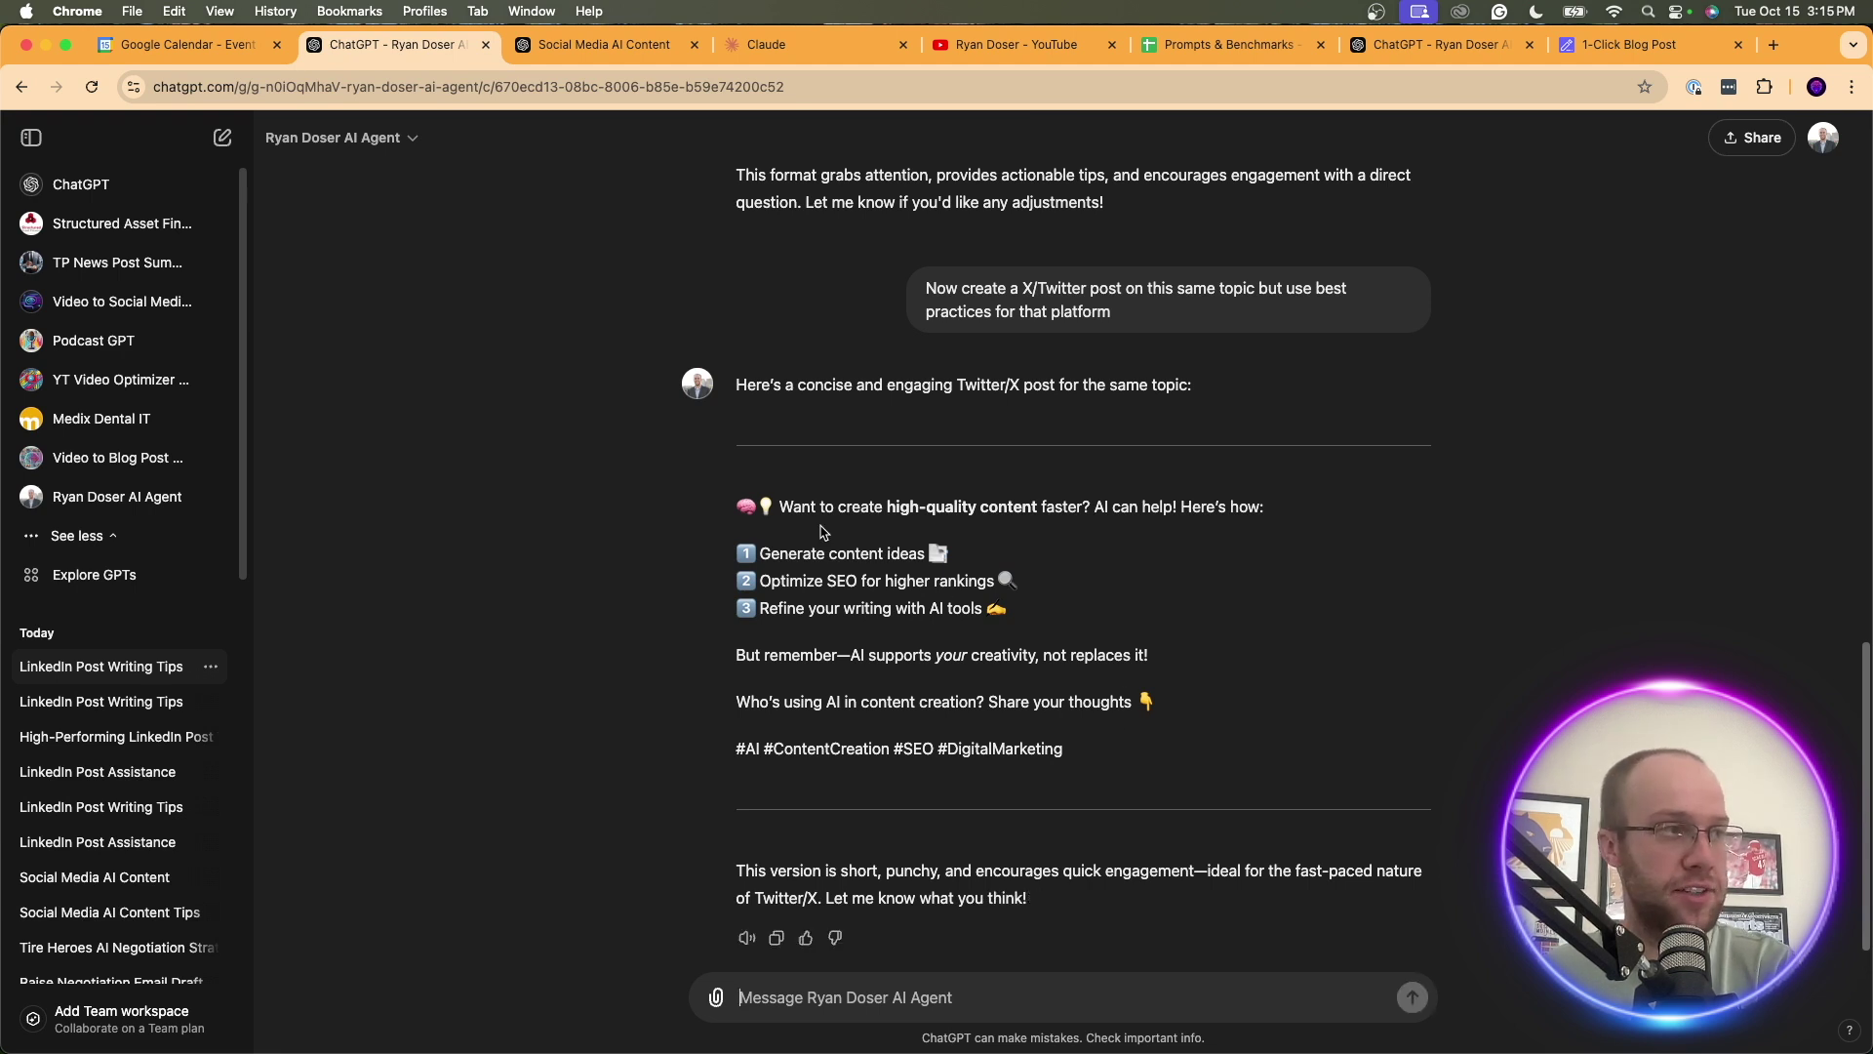
Review the X/Twitter post's three list lines, closing line and full text
scroll(798, 479, "up", 1)
left_click_drag(1260, 485, 981, 484)
left_click(1035, 486)
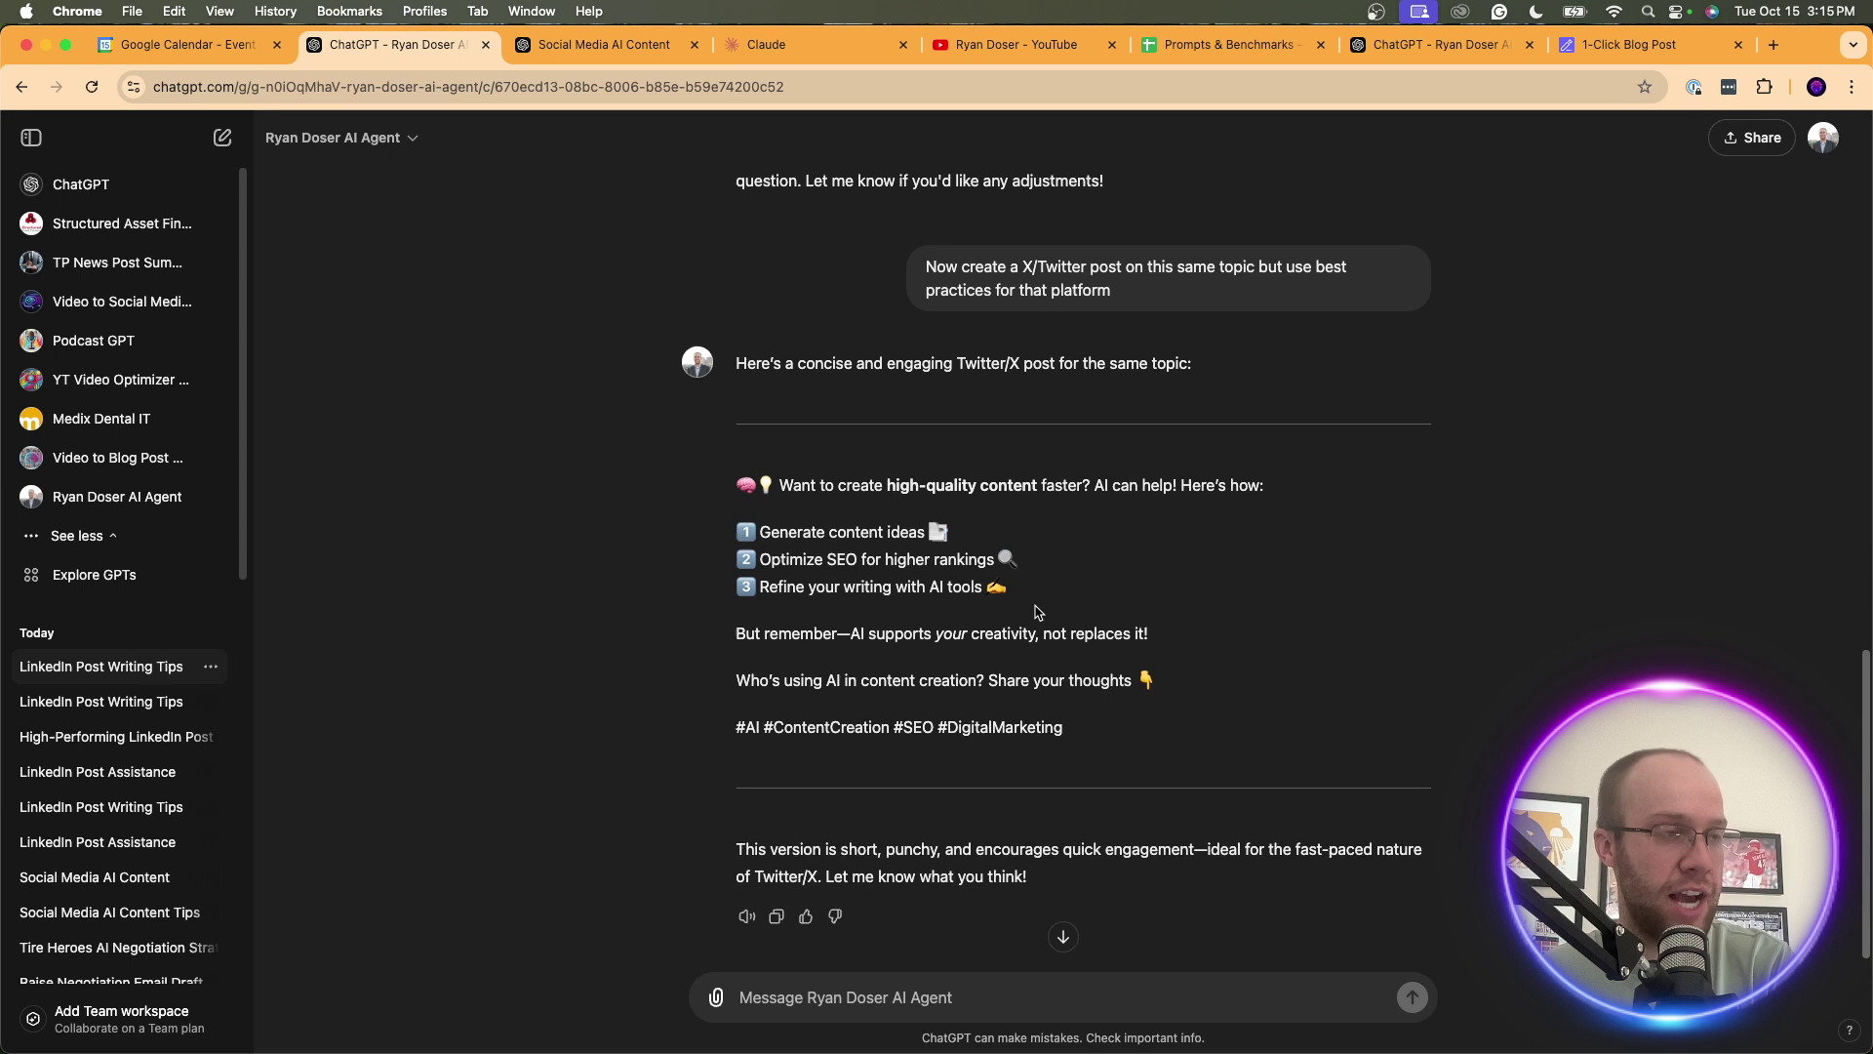
left_click_drag(1019, 595, 873, 495)
left_click(1037, 503)
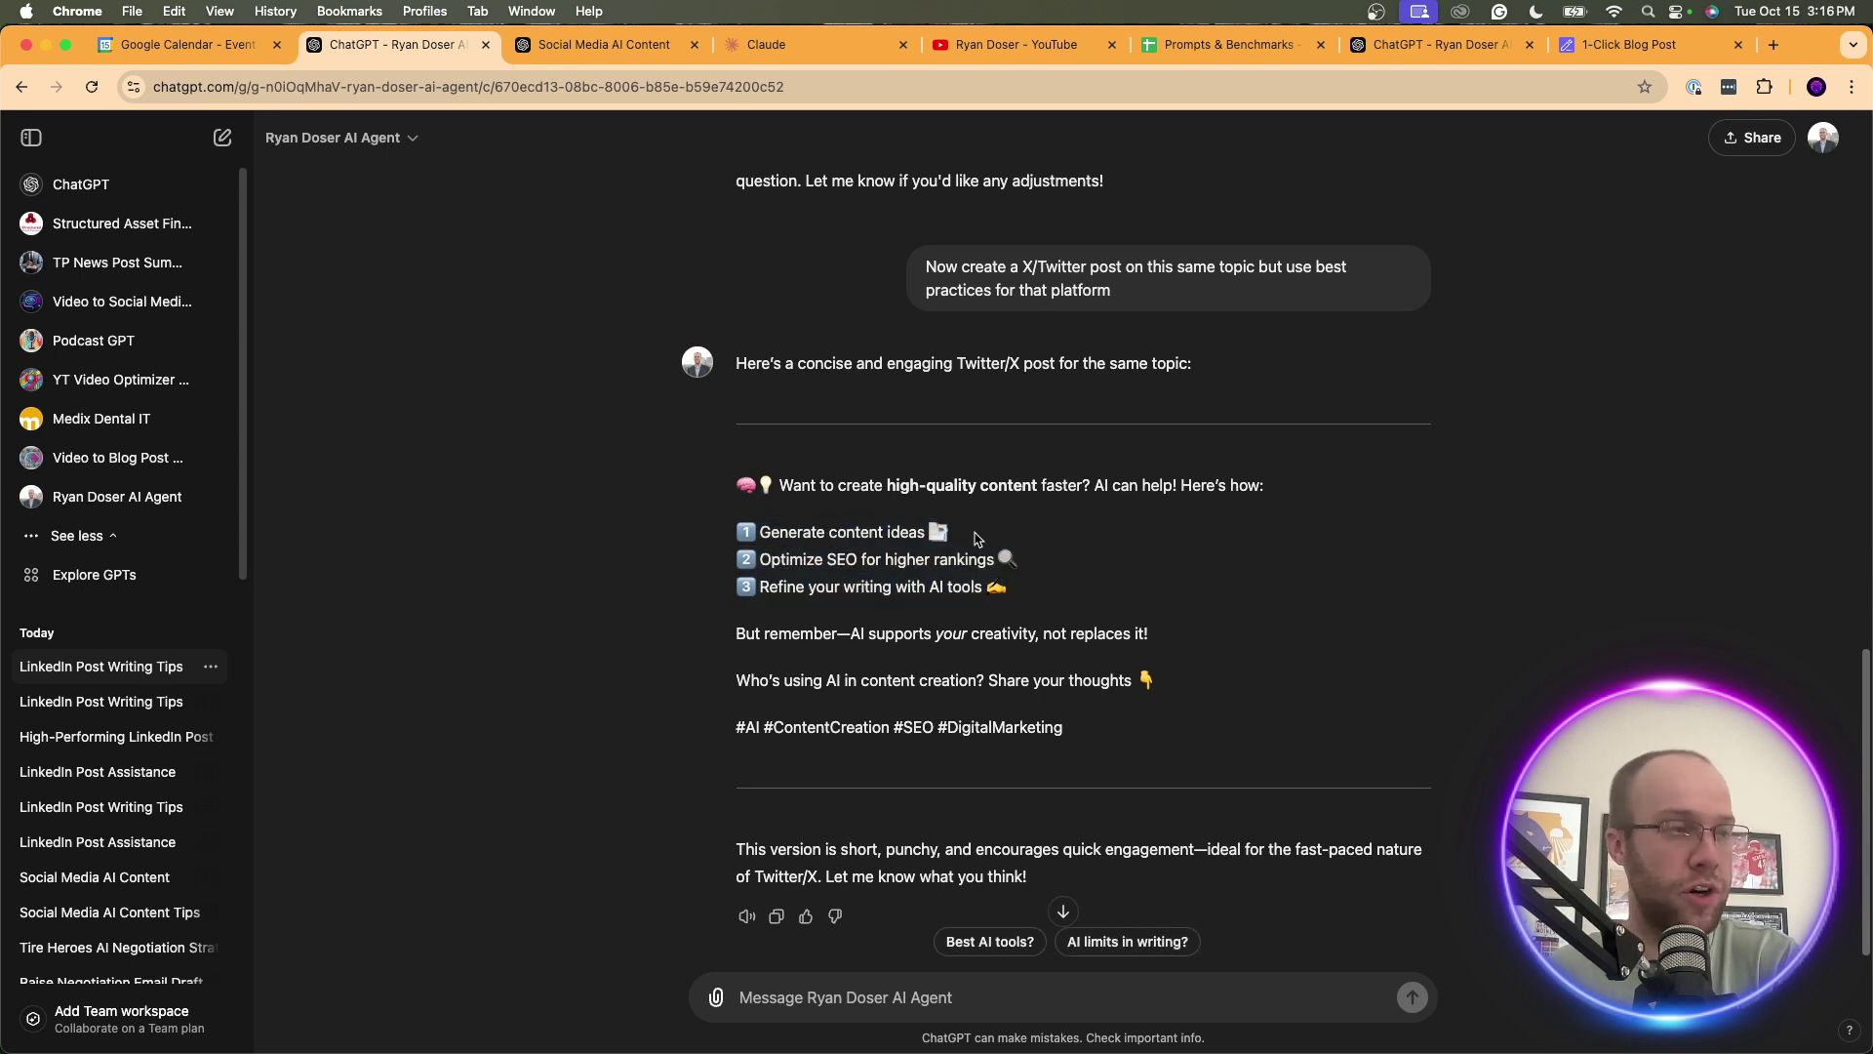
left_click_drag(979, 539, 783, 530)
left_click_drag(1184, 635, 1083, 634)
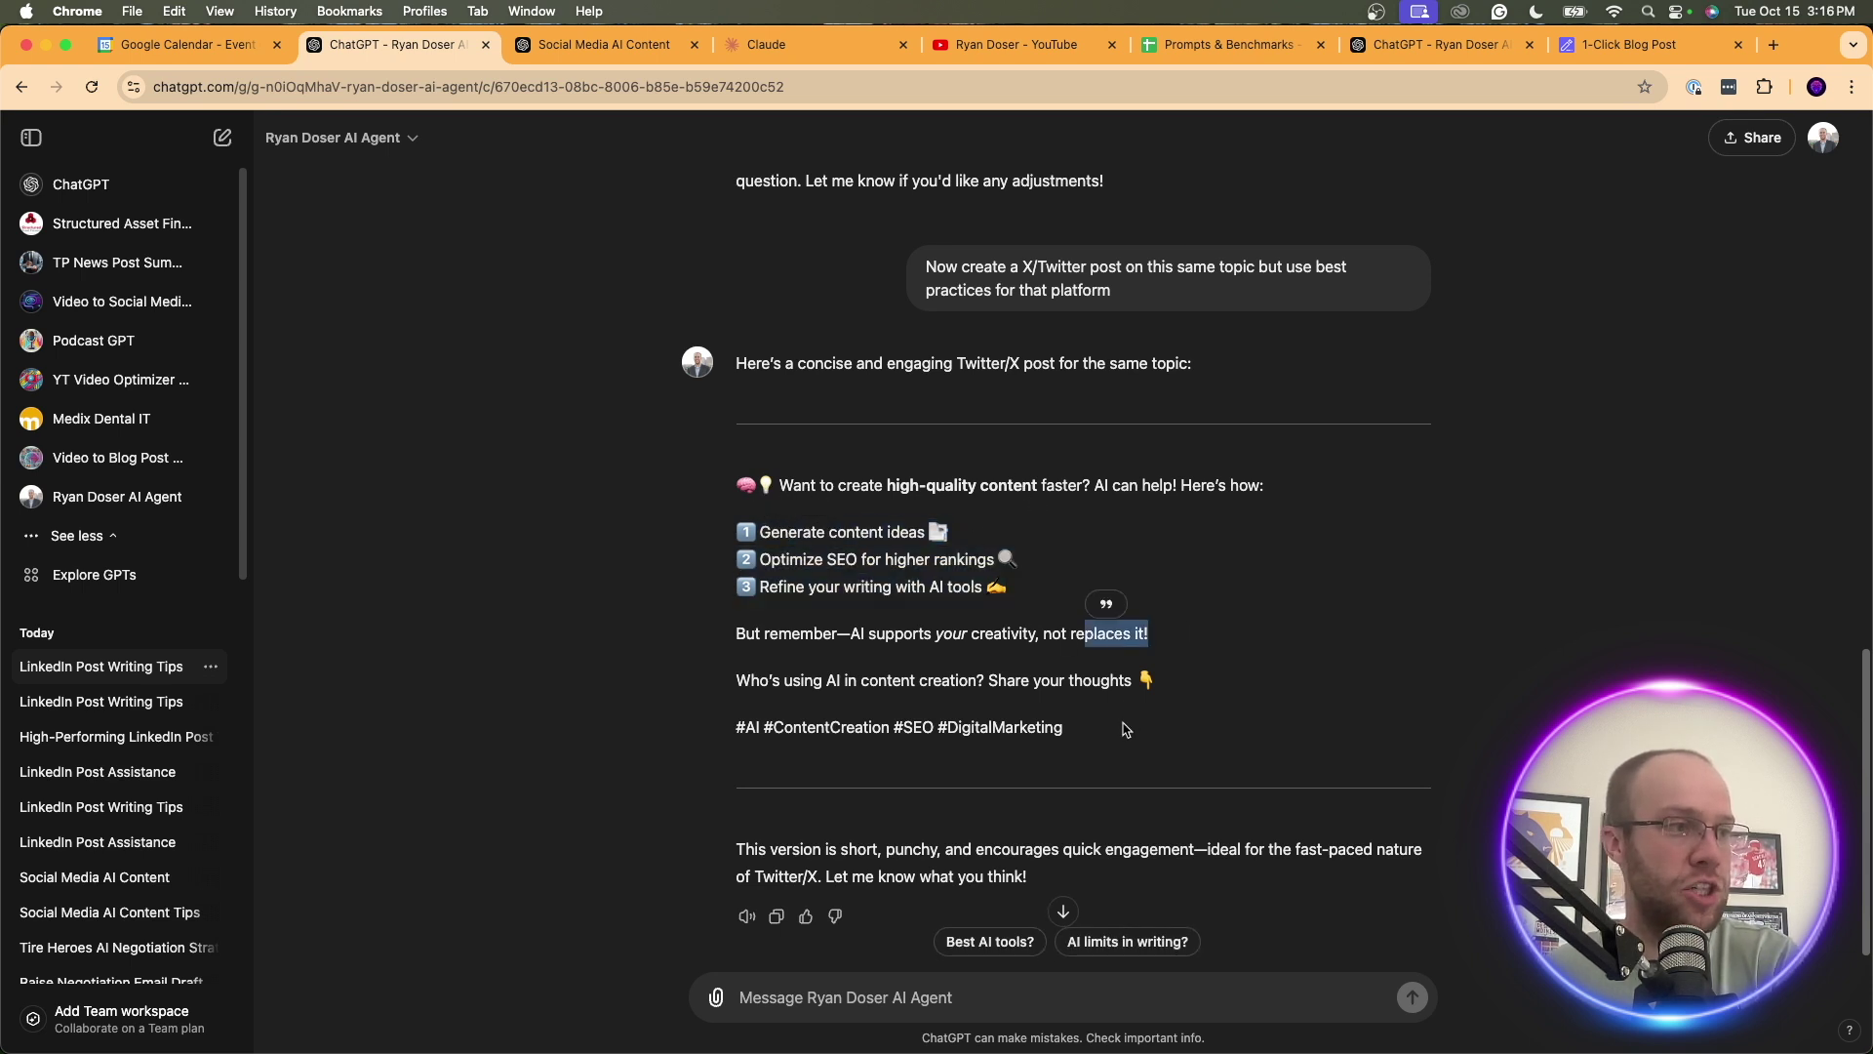
left_click_drag(1116, 743, 730, 498)
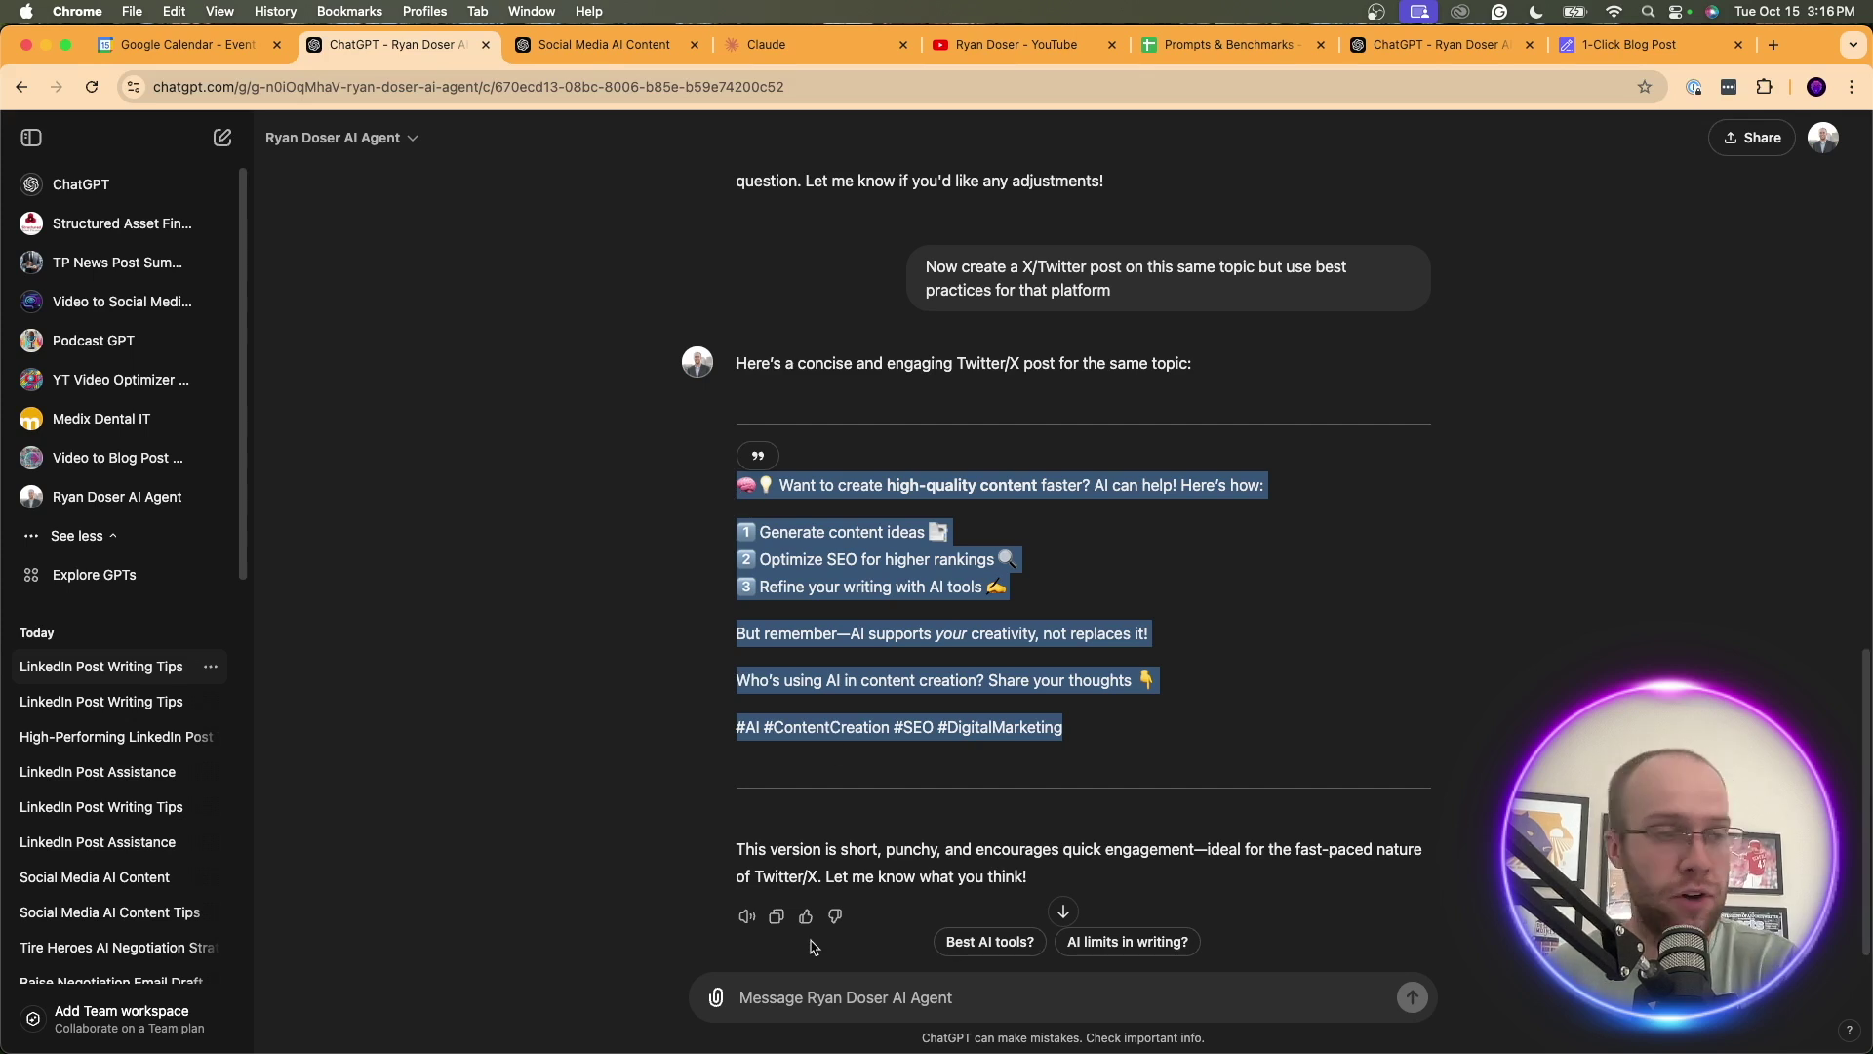
left_click(808, 995)
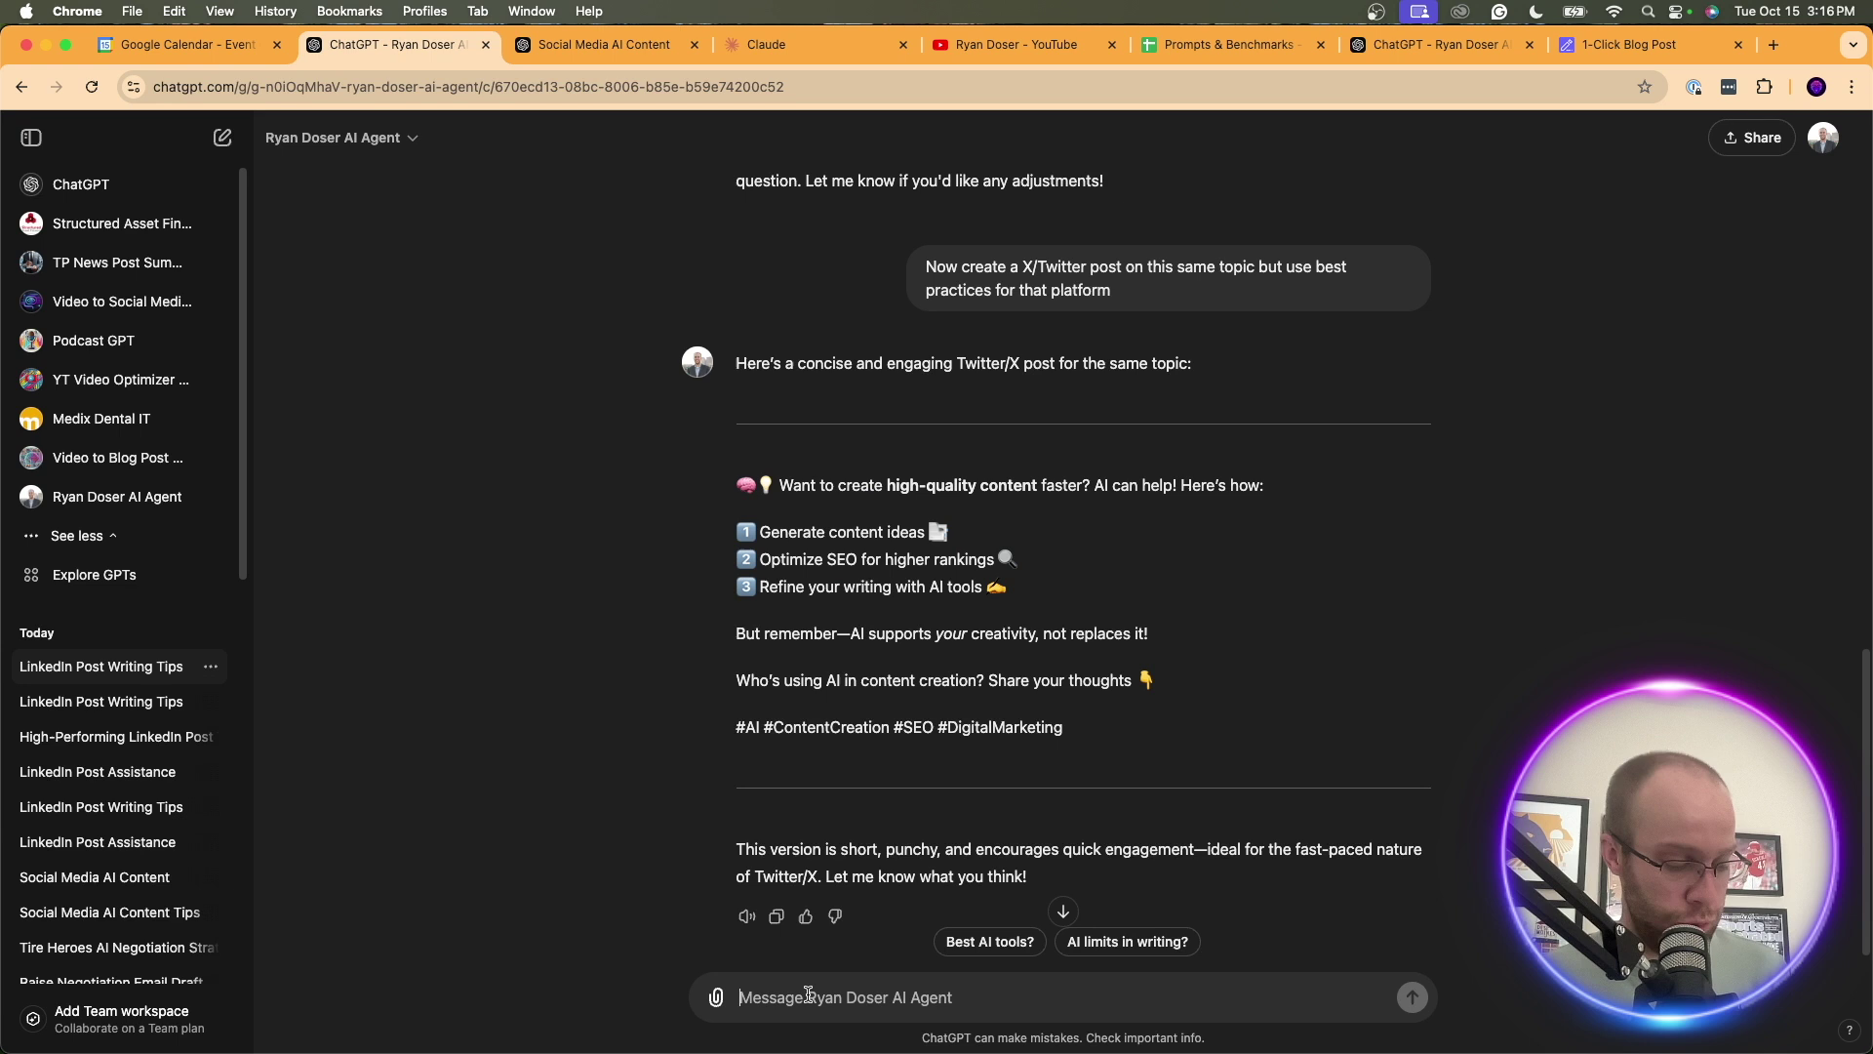
Ask to repurpose the post into an email newsletter with a catchy subject line, and check the subject
type("Great now repurpose this int")
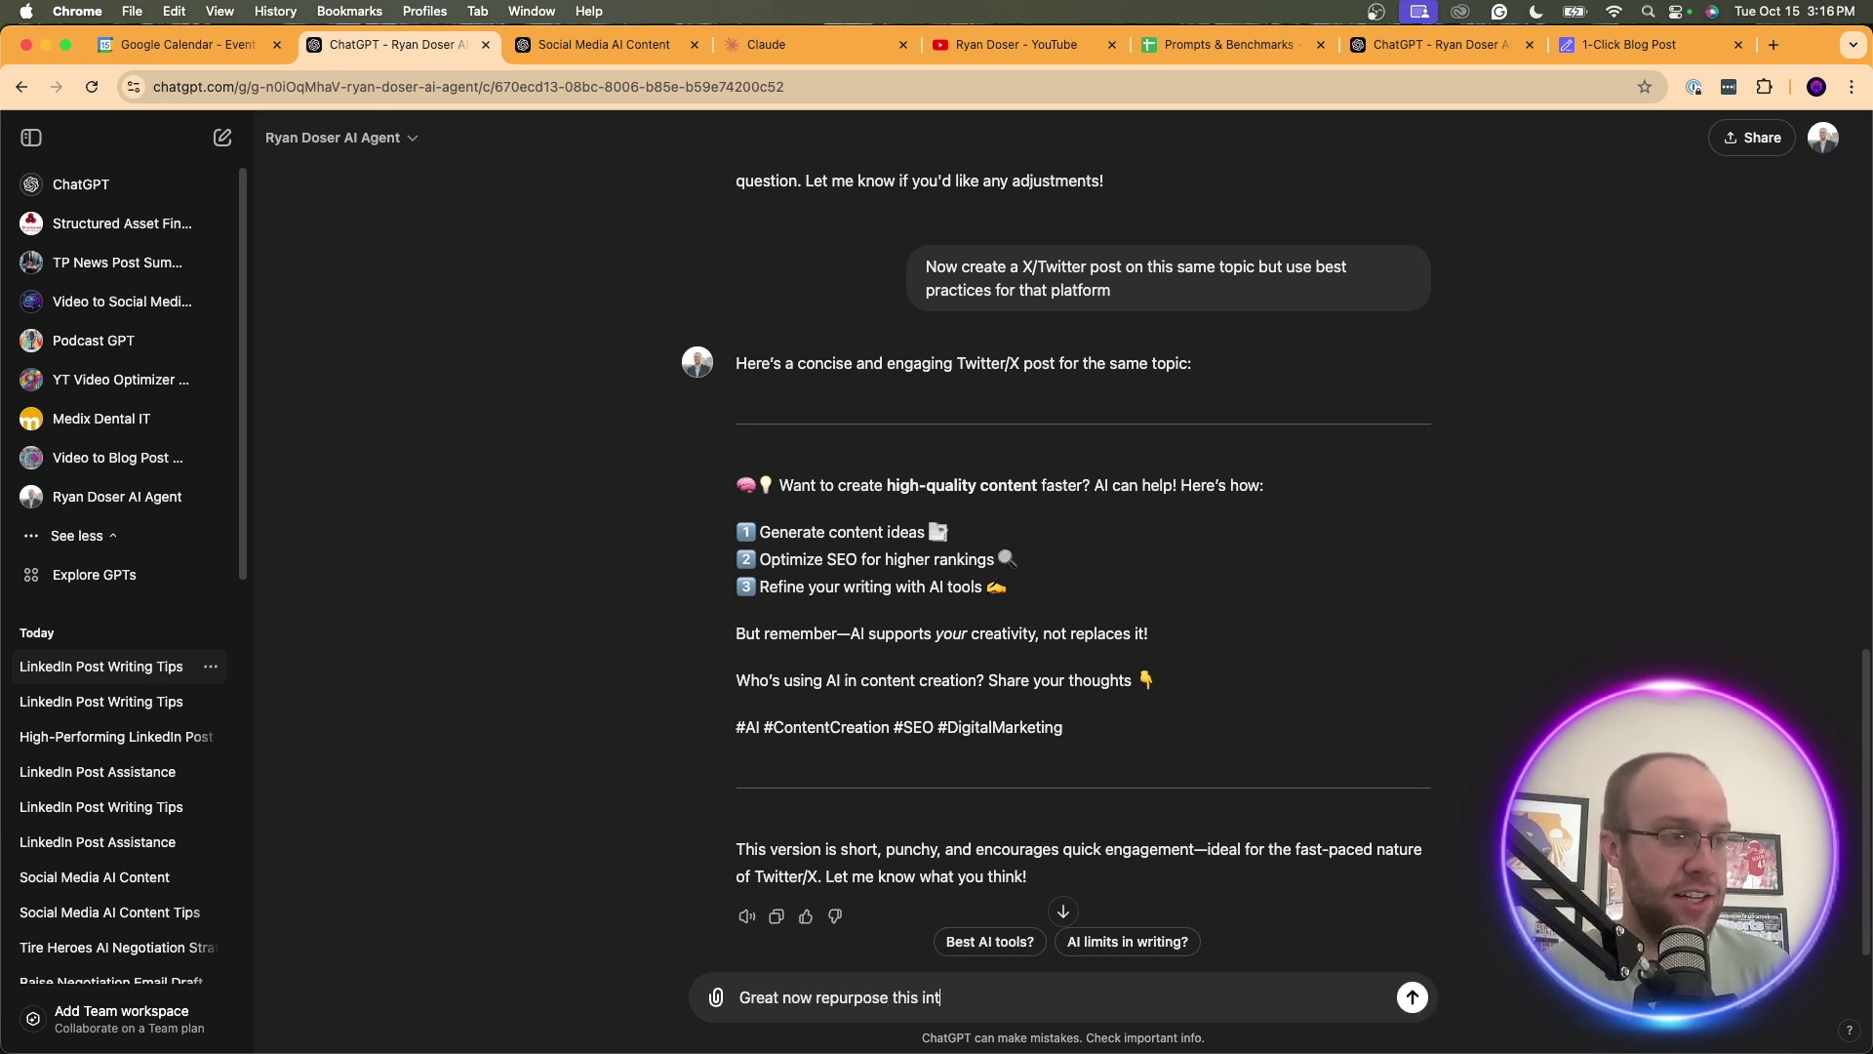
type("o an email newsl")
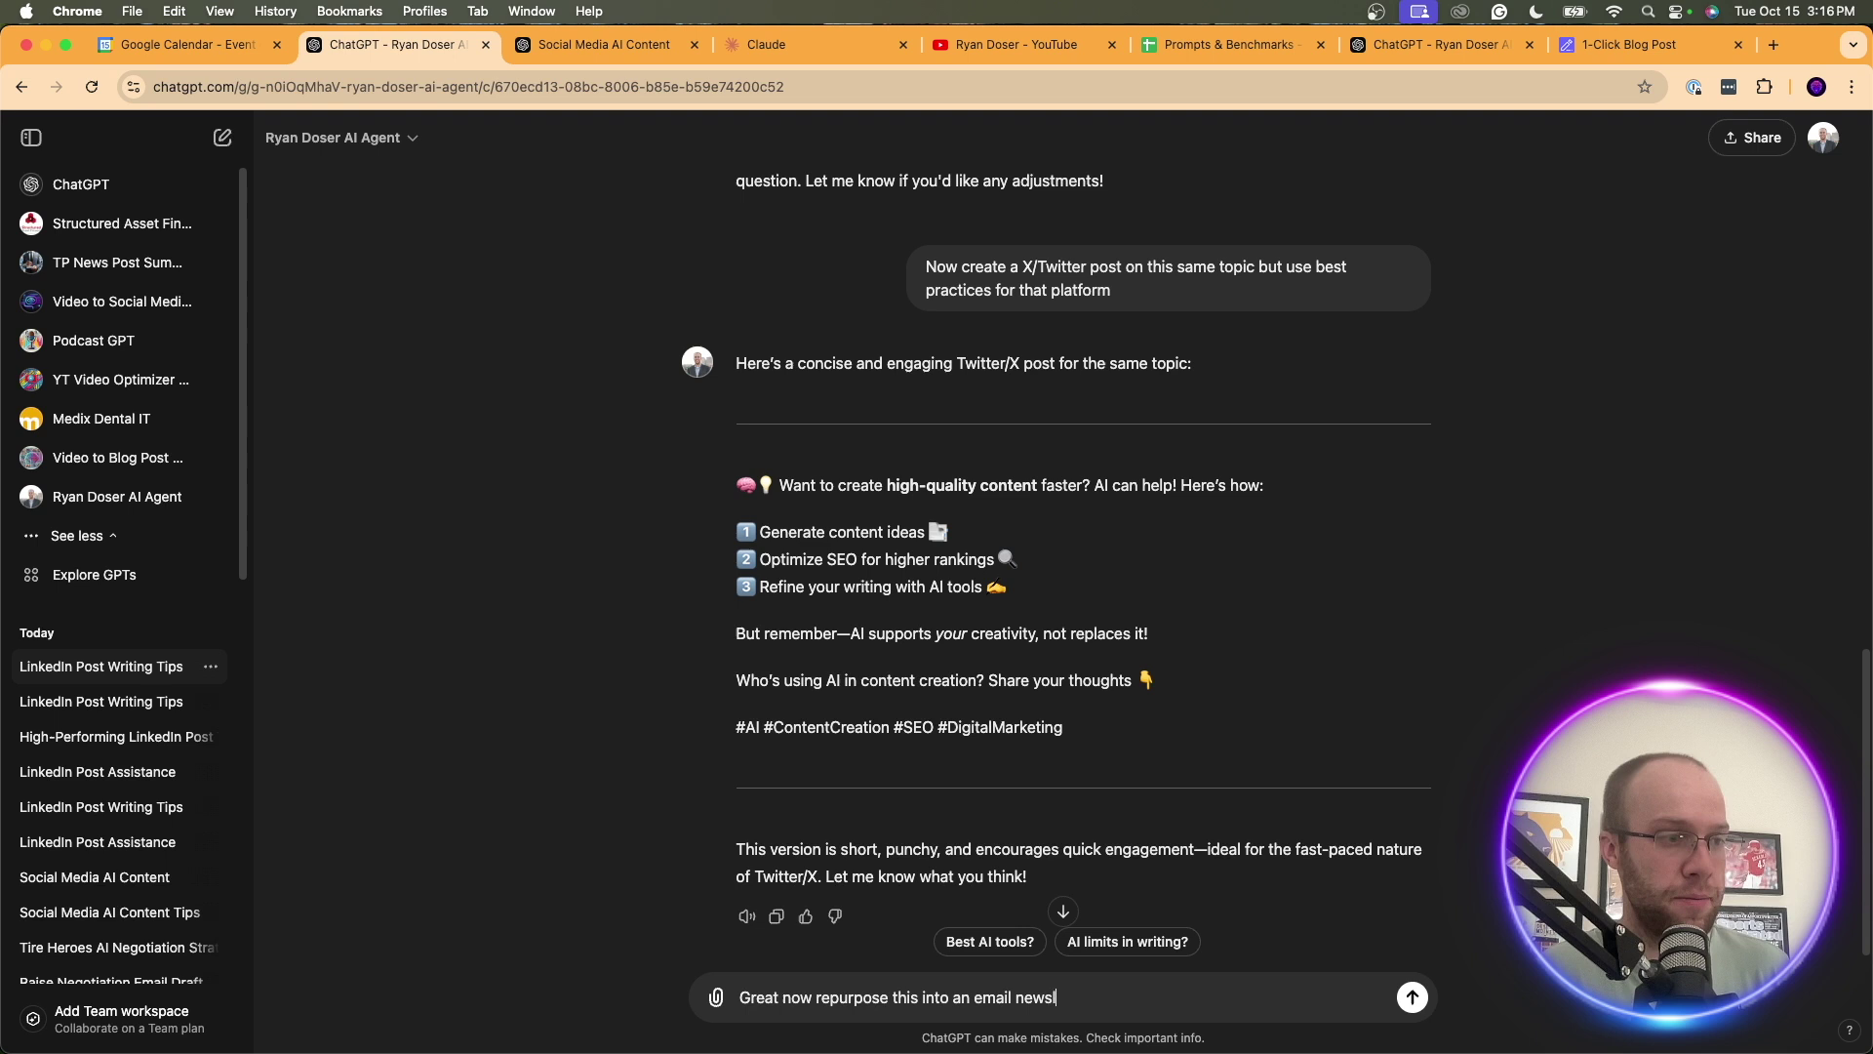
type("etter for my")
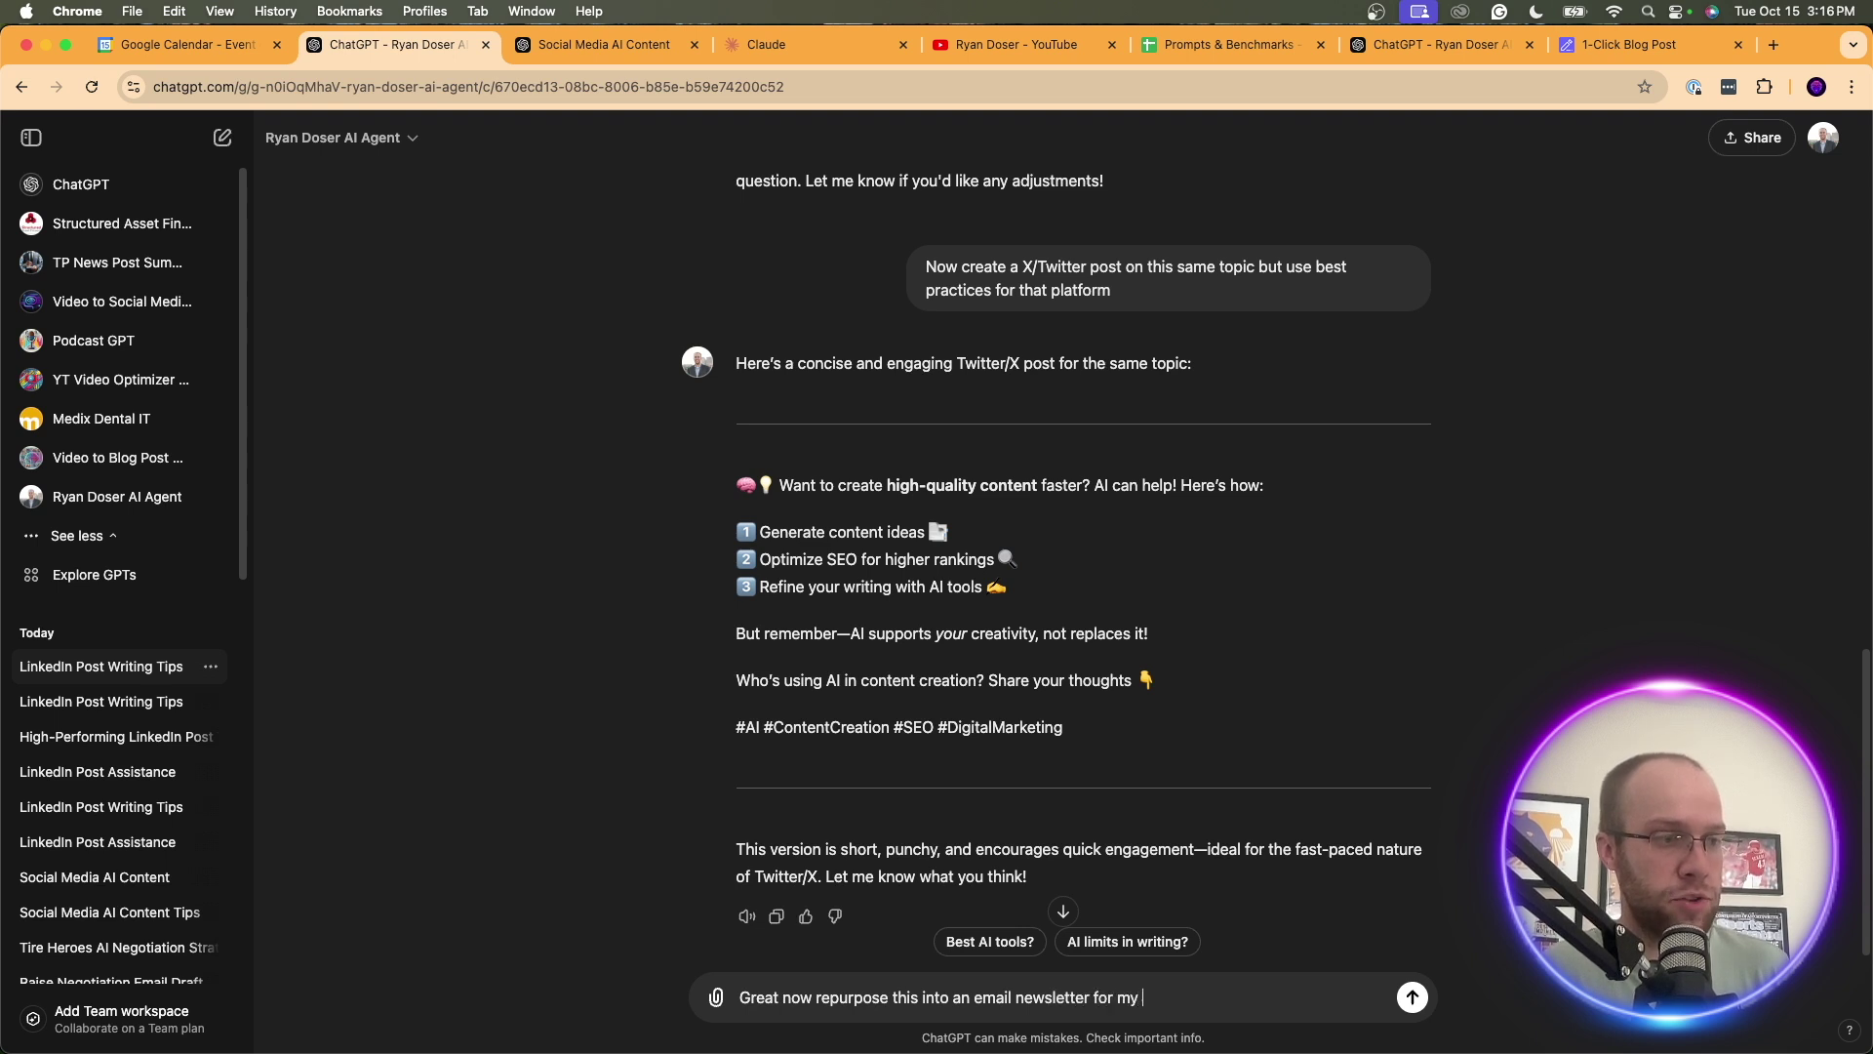
type("bsubscribers")
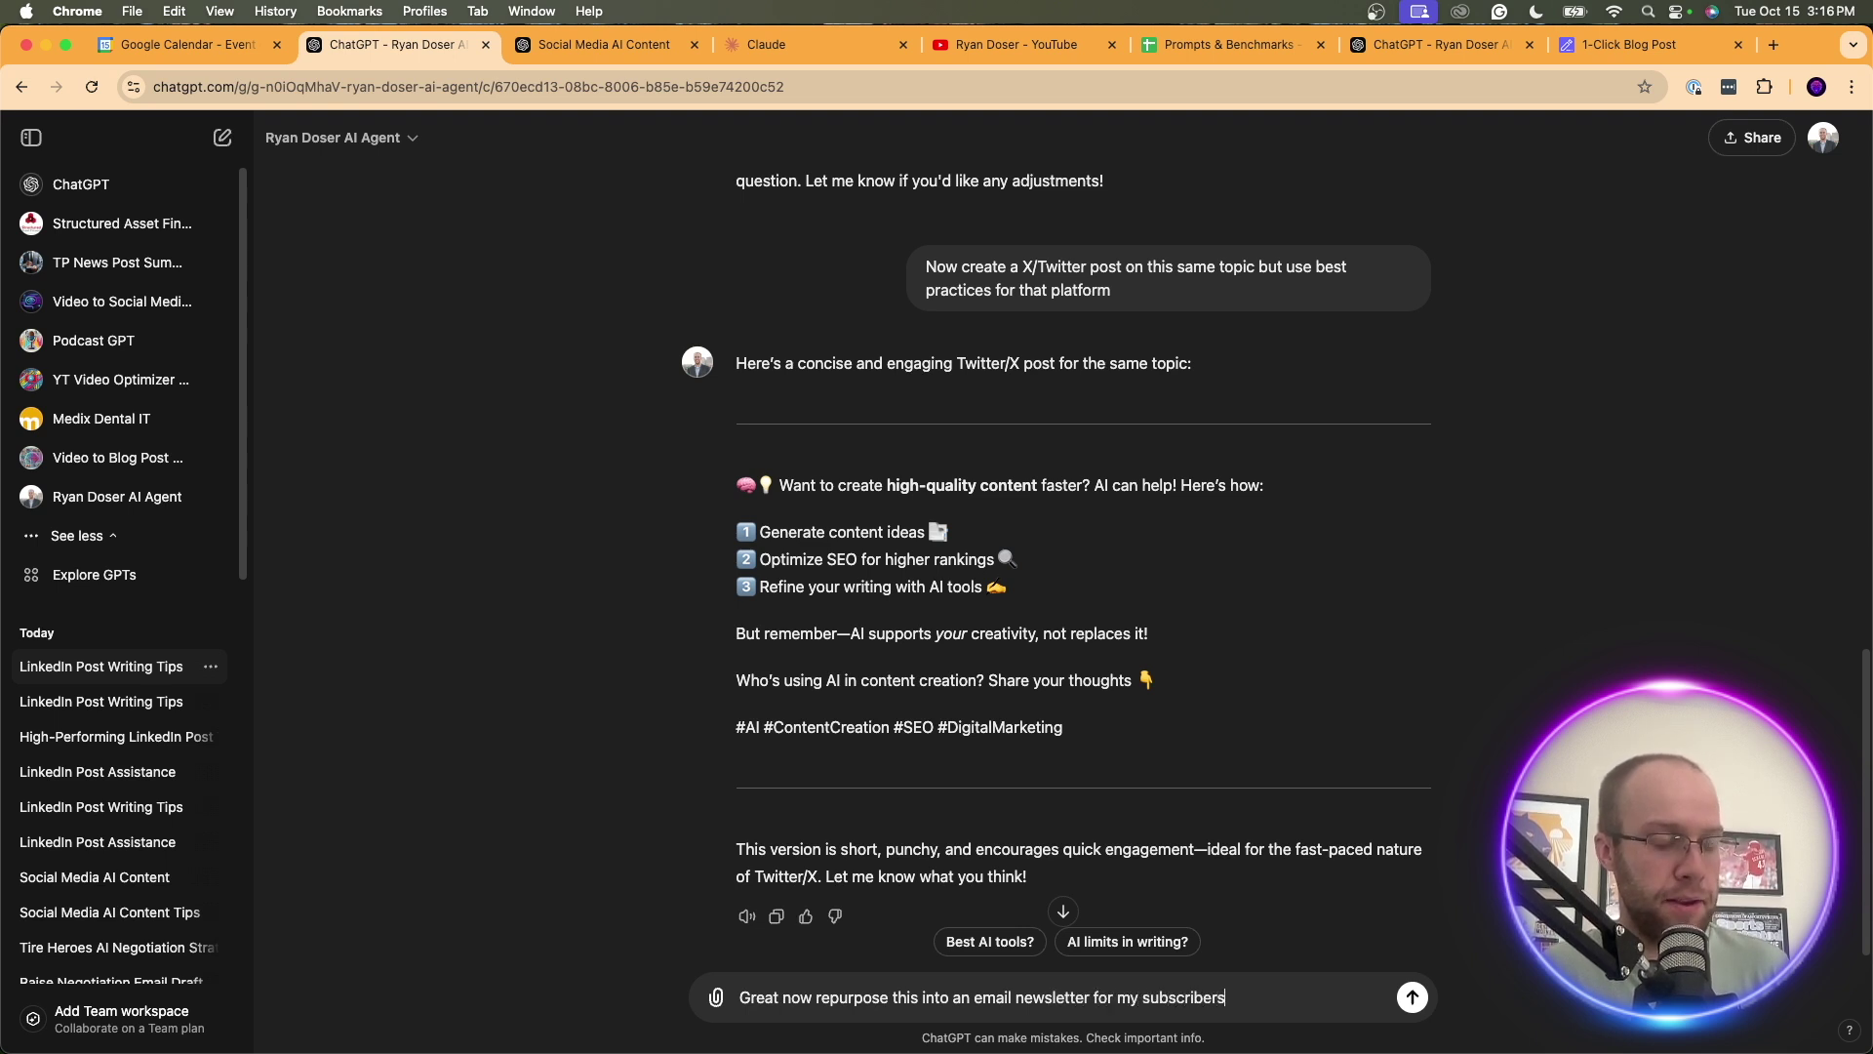
type(" but use a catchy su")
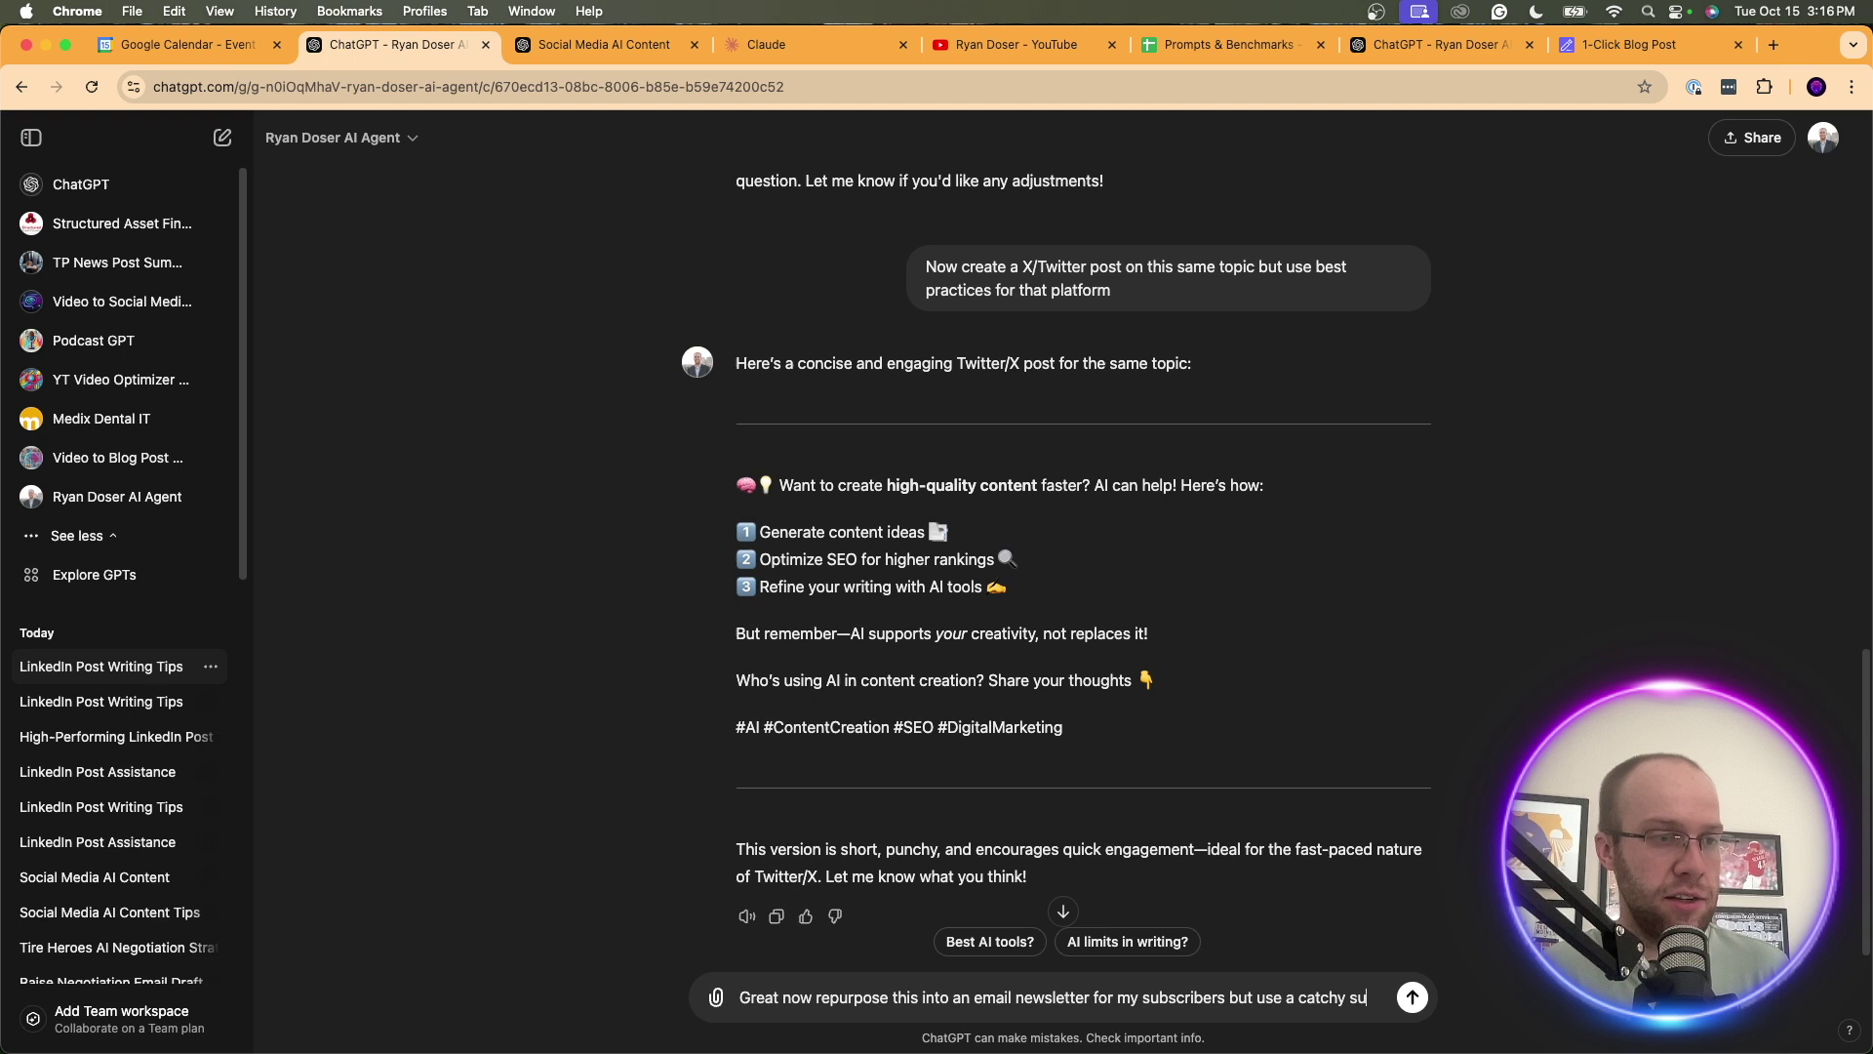
type("bject line")
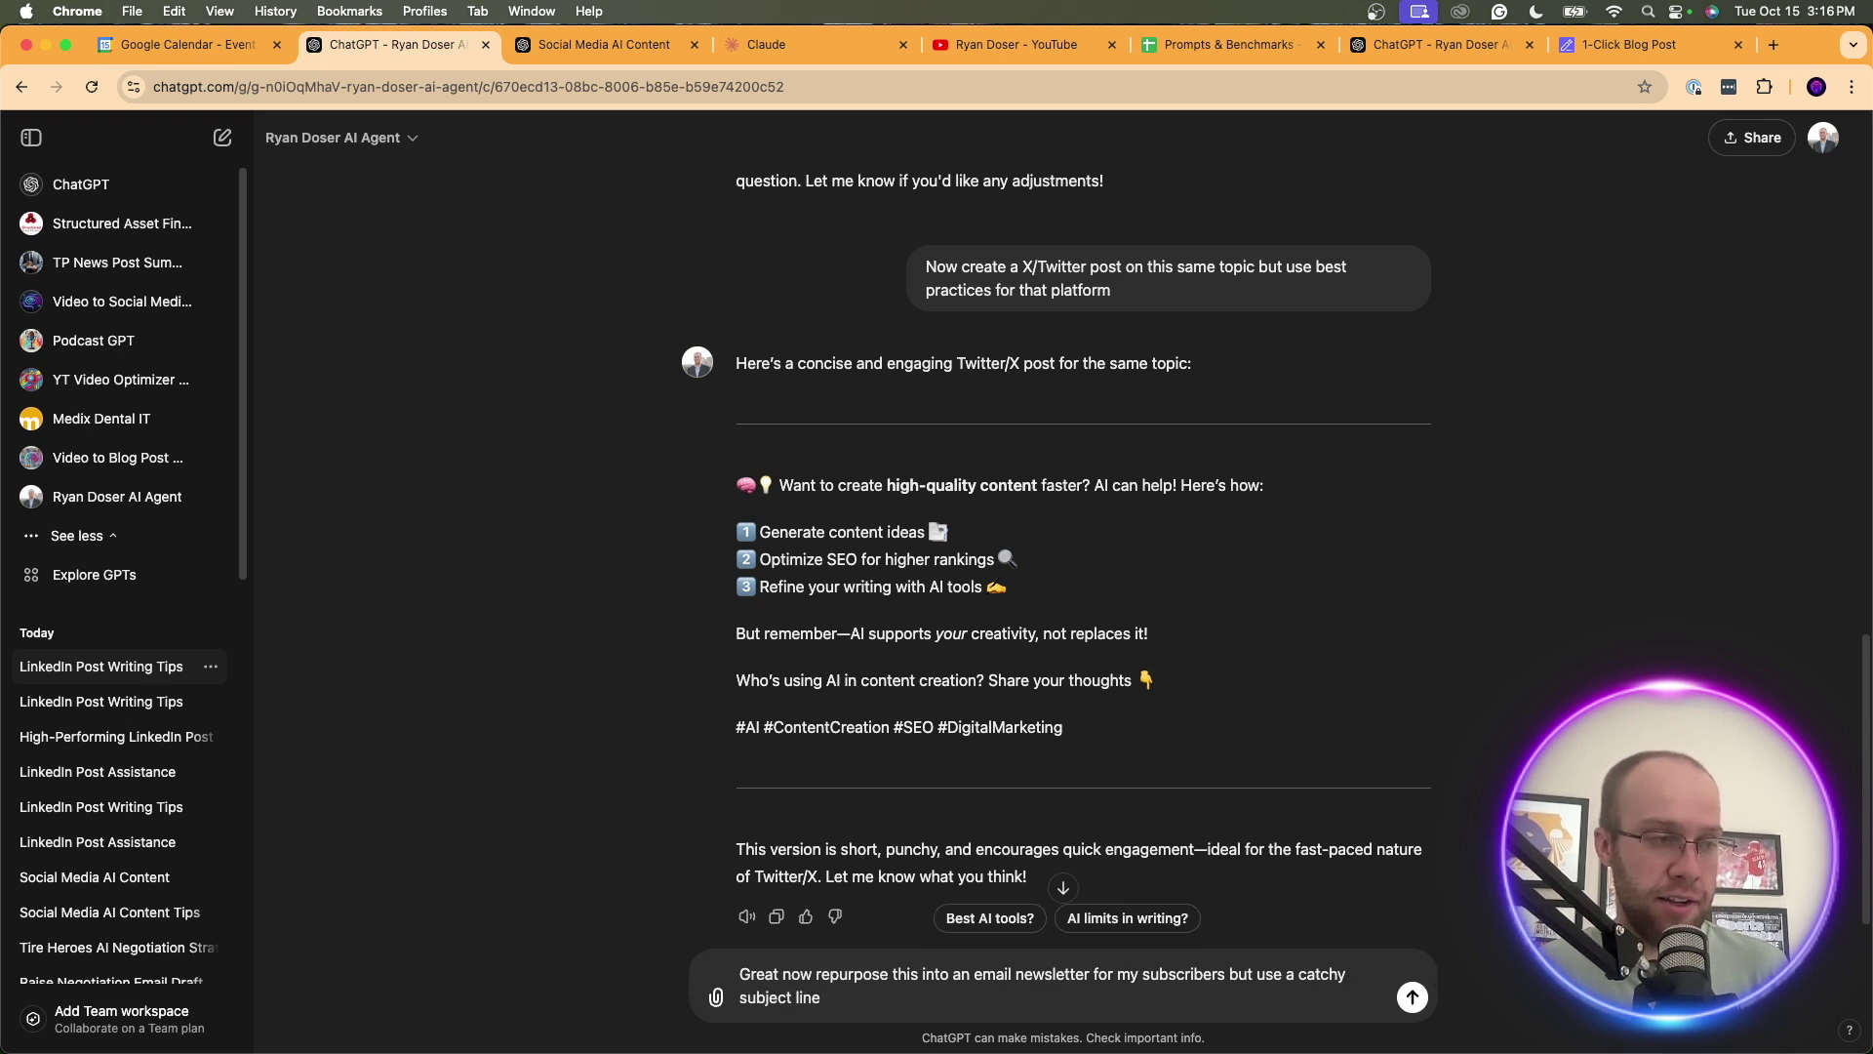
type(" to increase m")
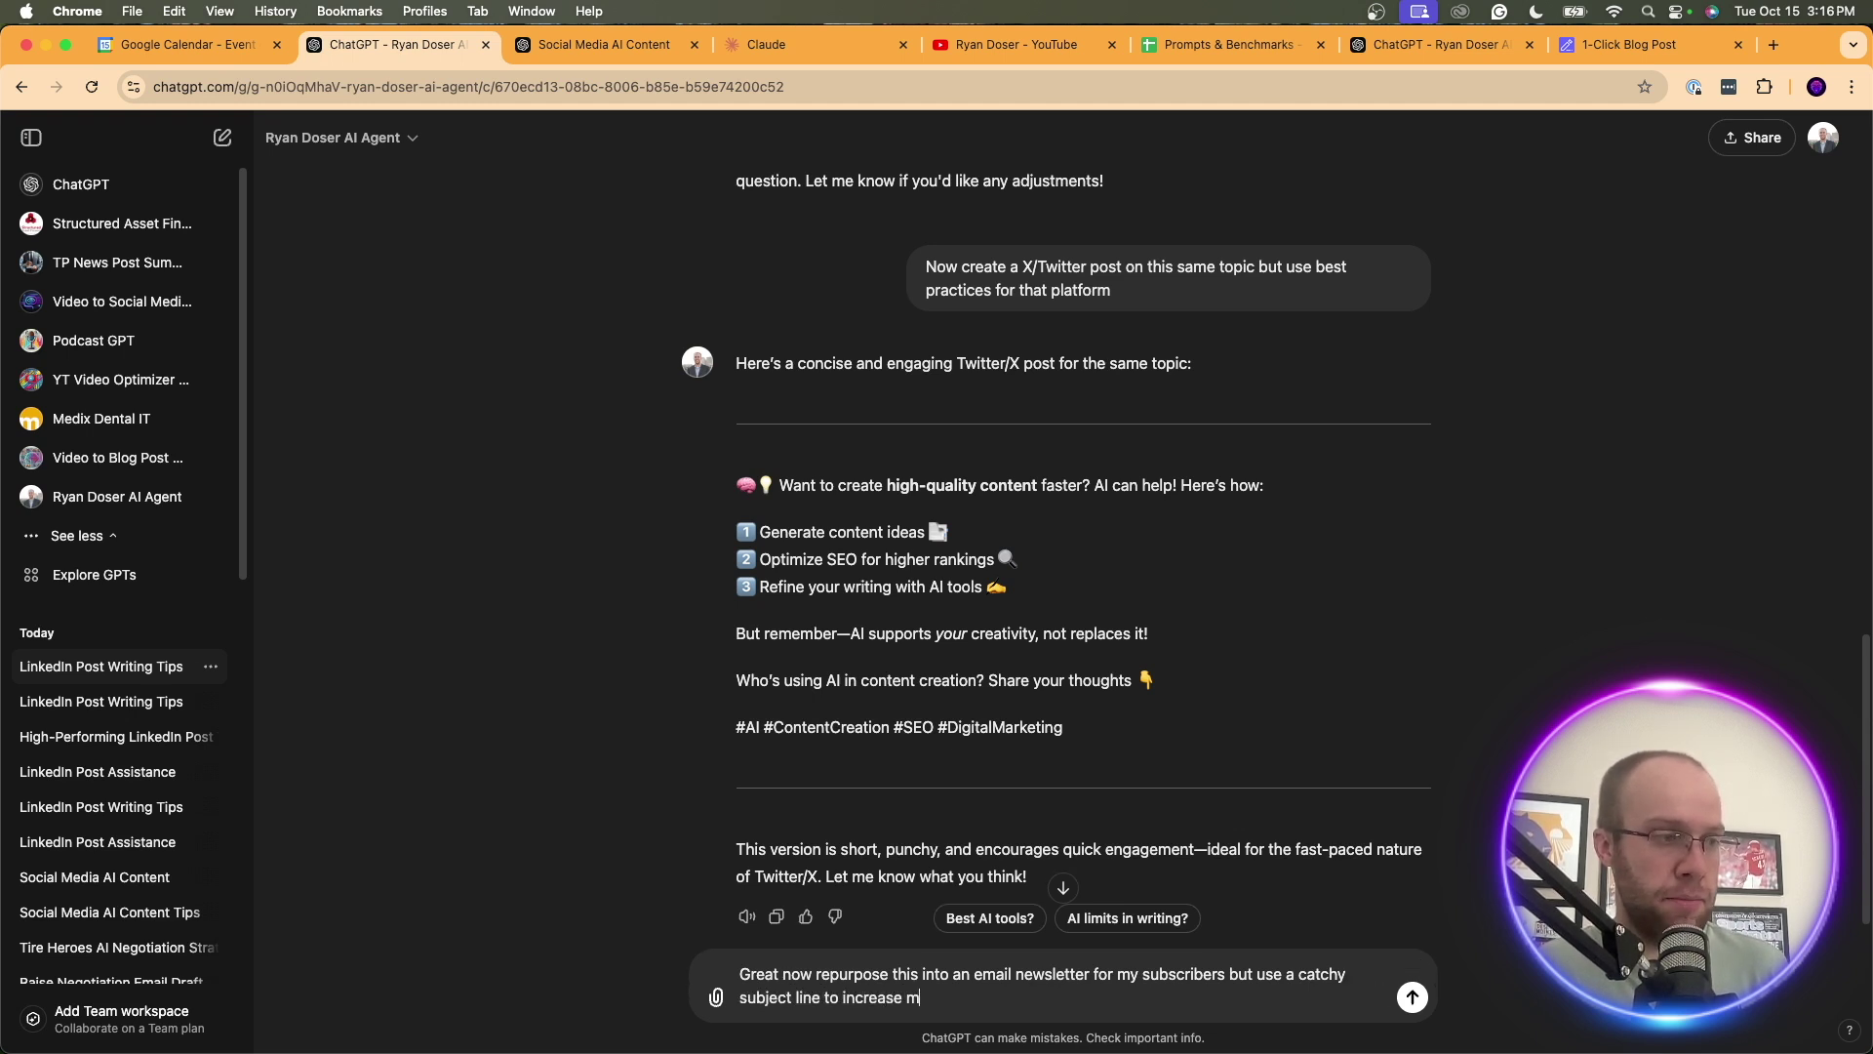
type("y open rate")
key("Return")
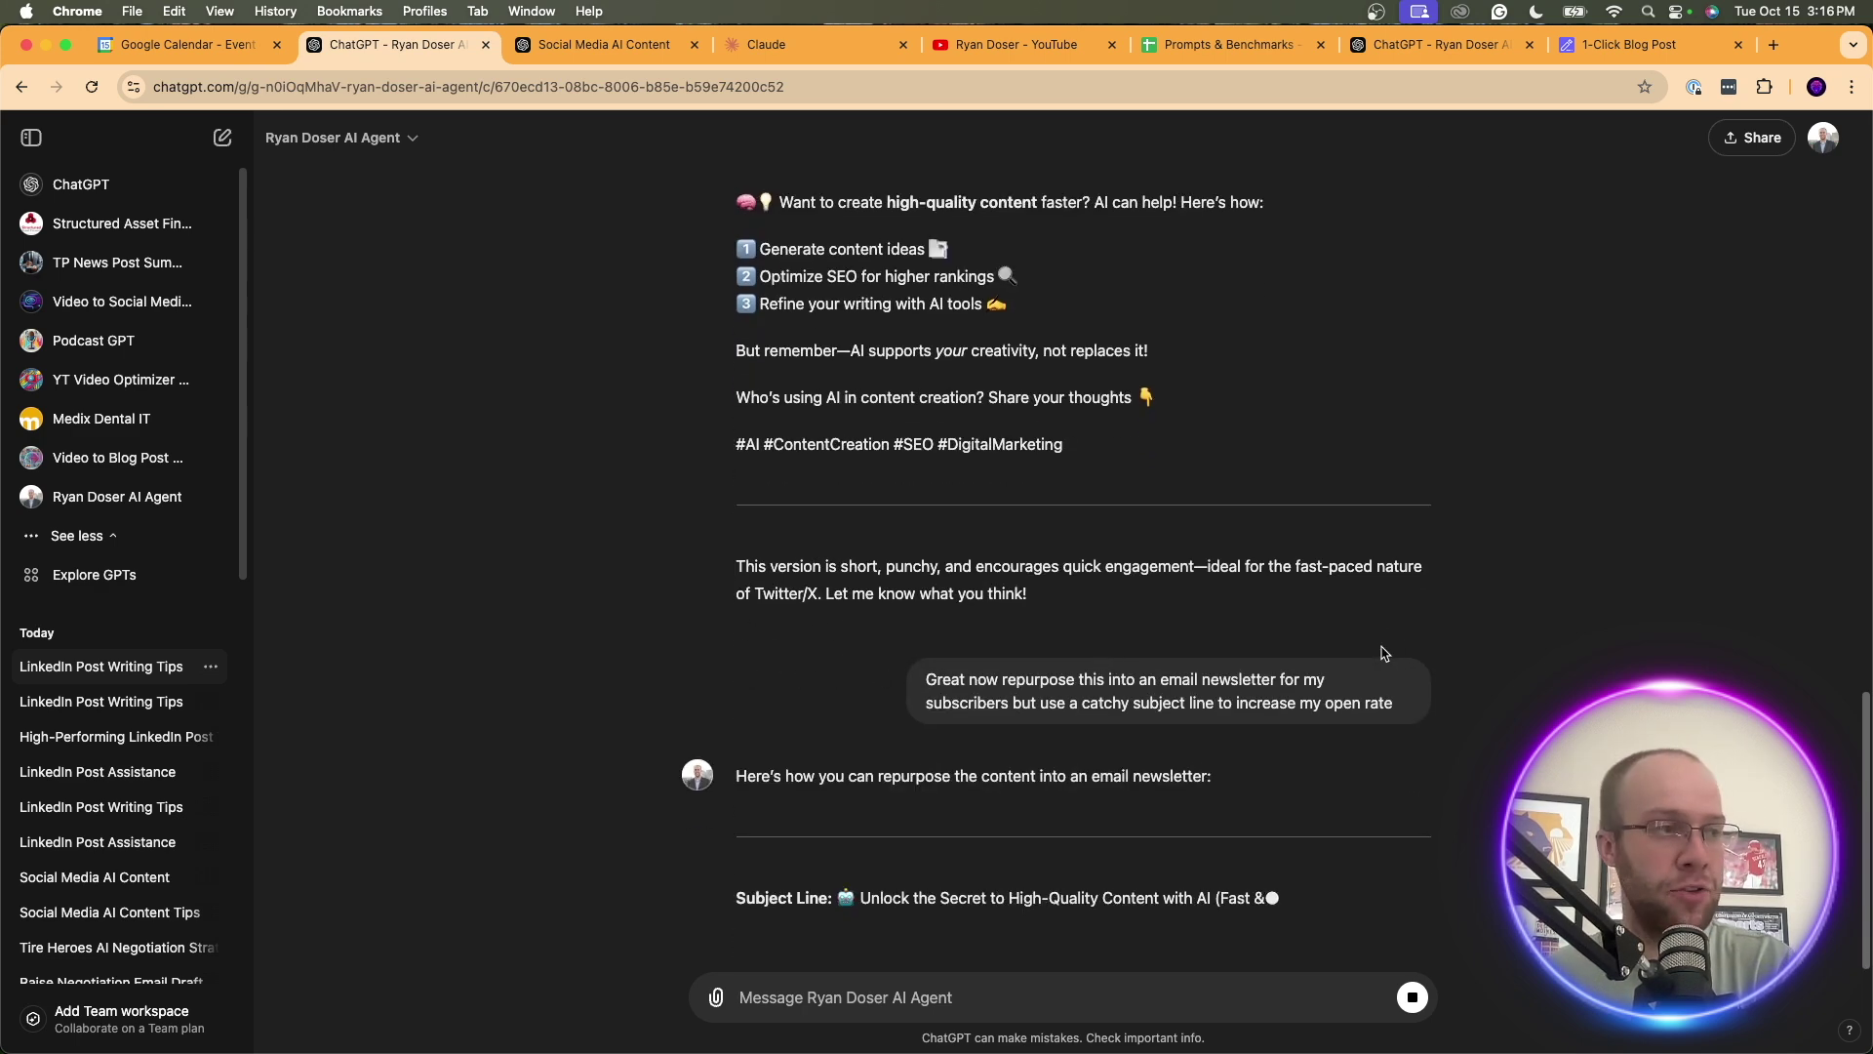
scroll(1015, 699, "up", 5)
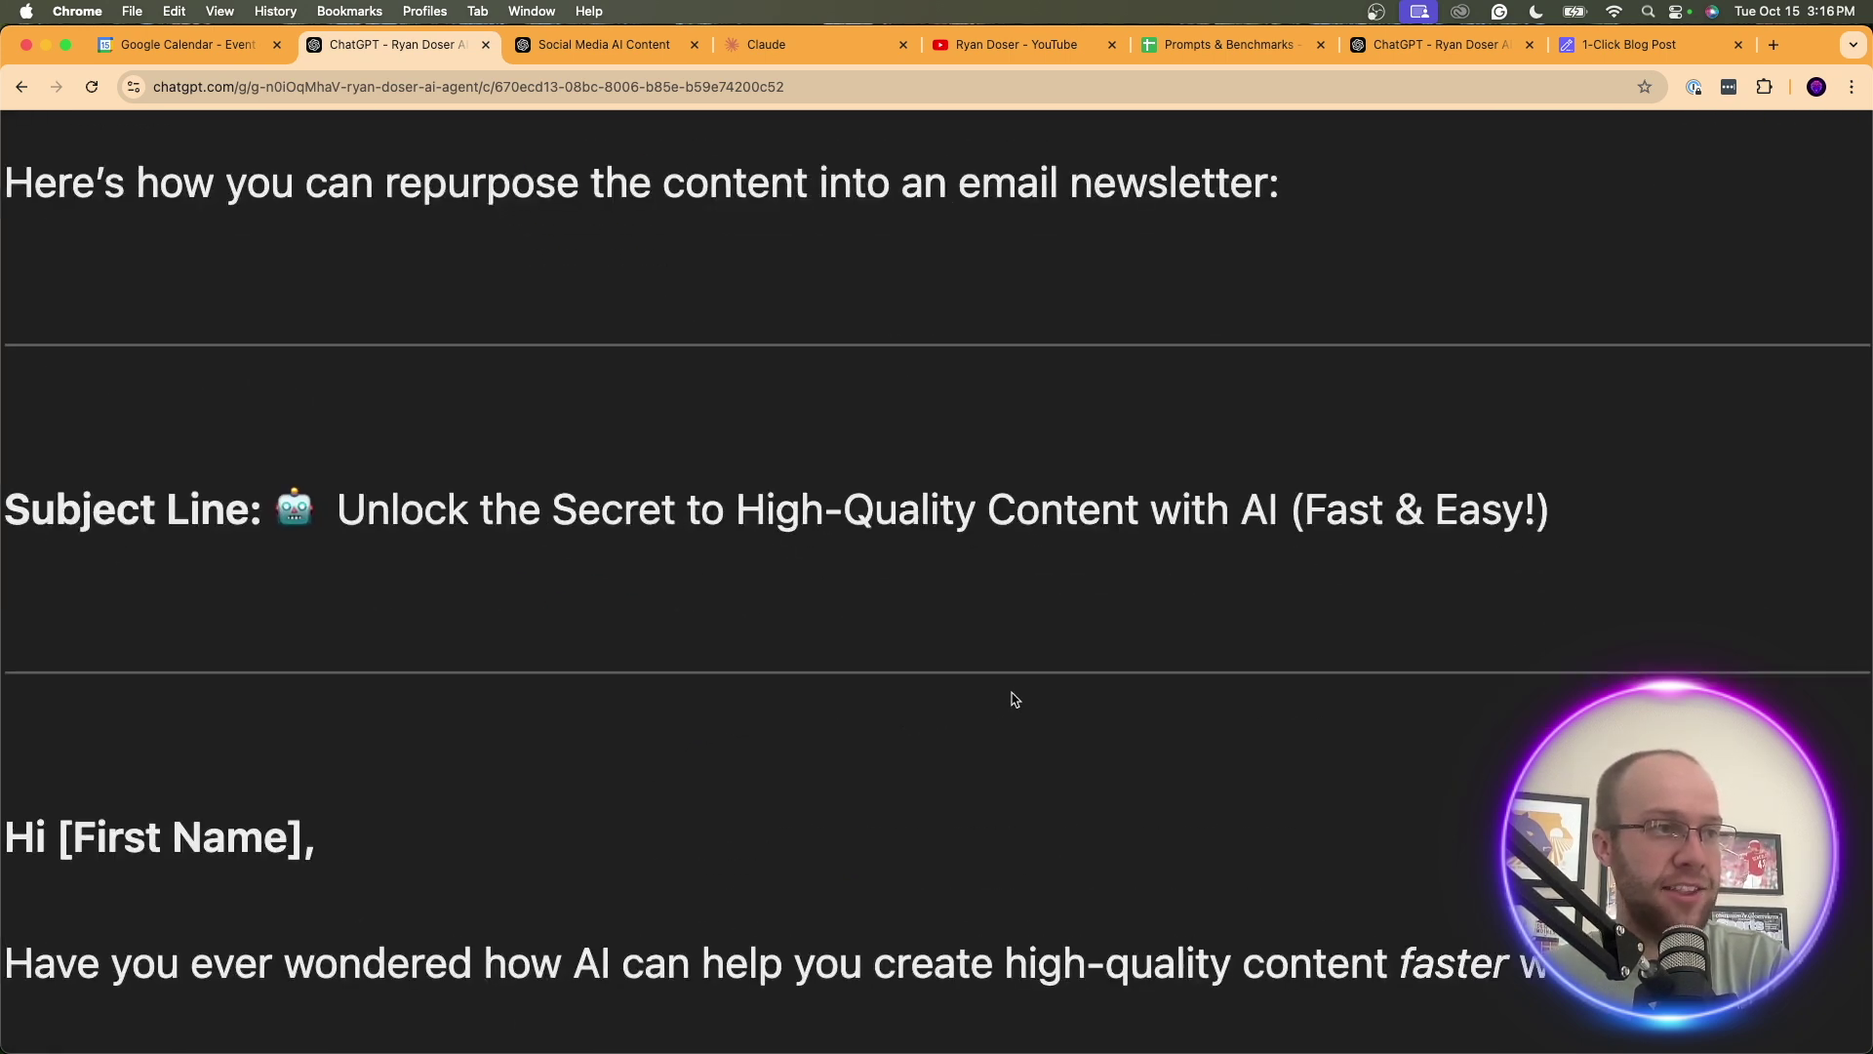
key("super+minus")
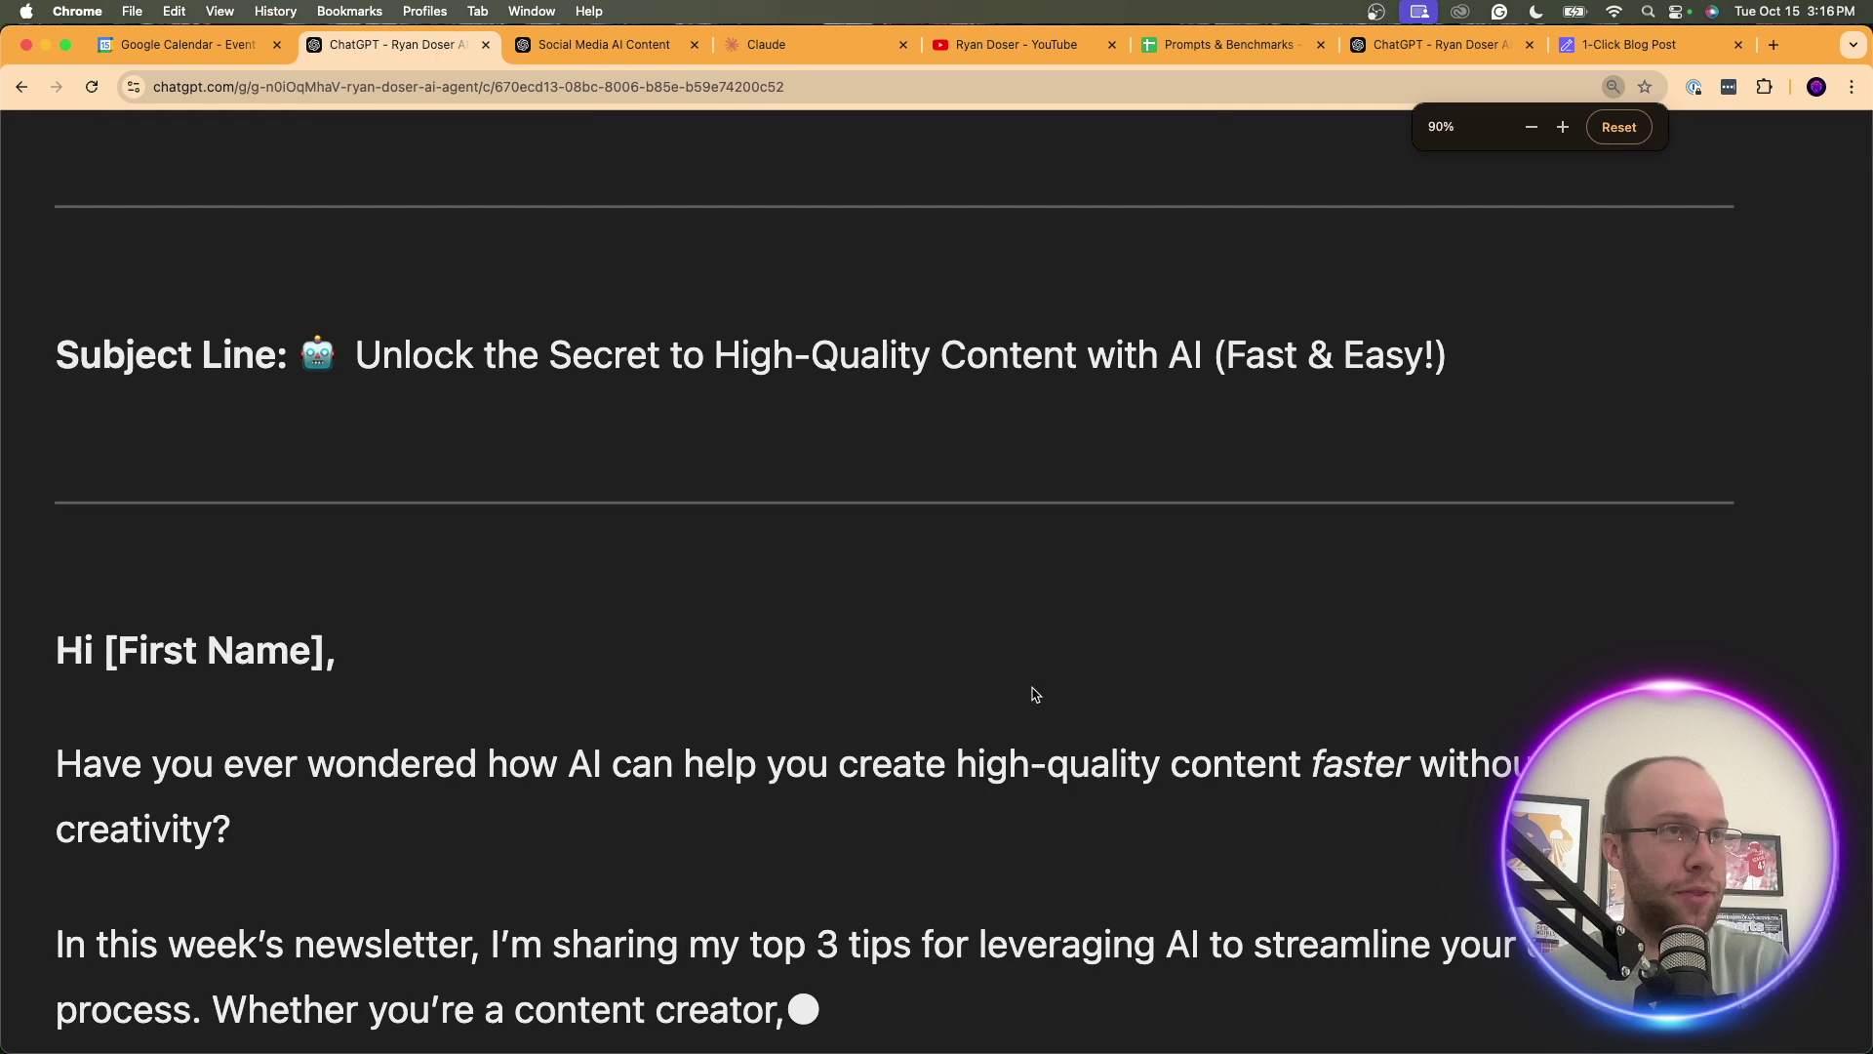
left_click(1619, 127)
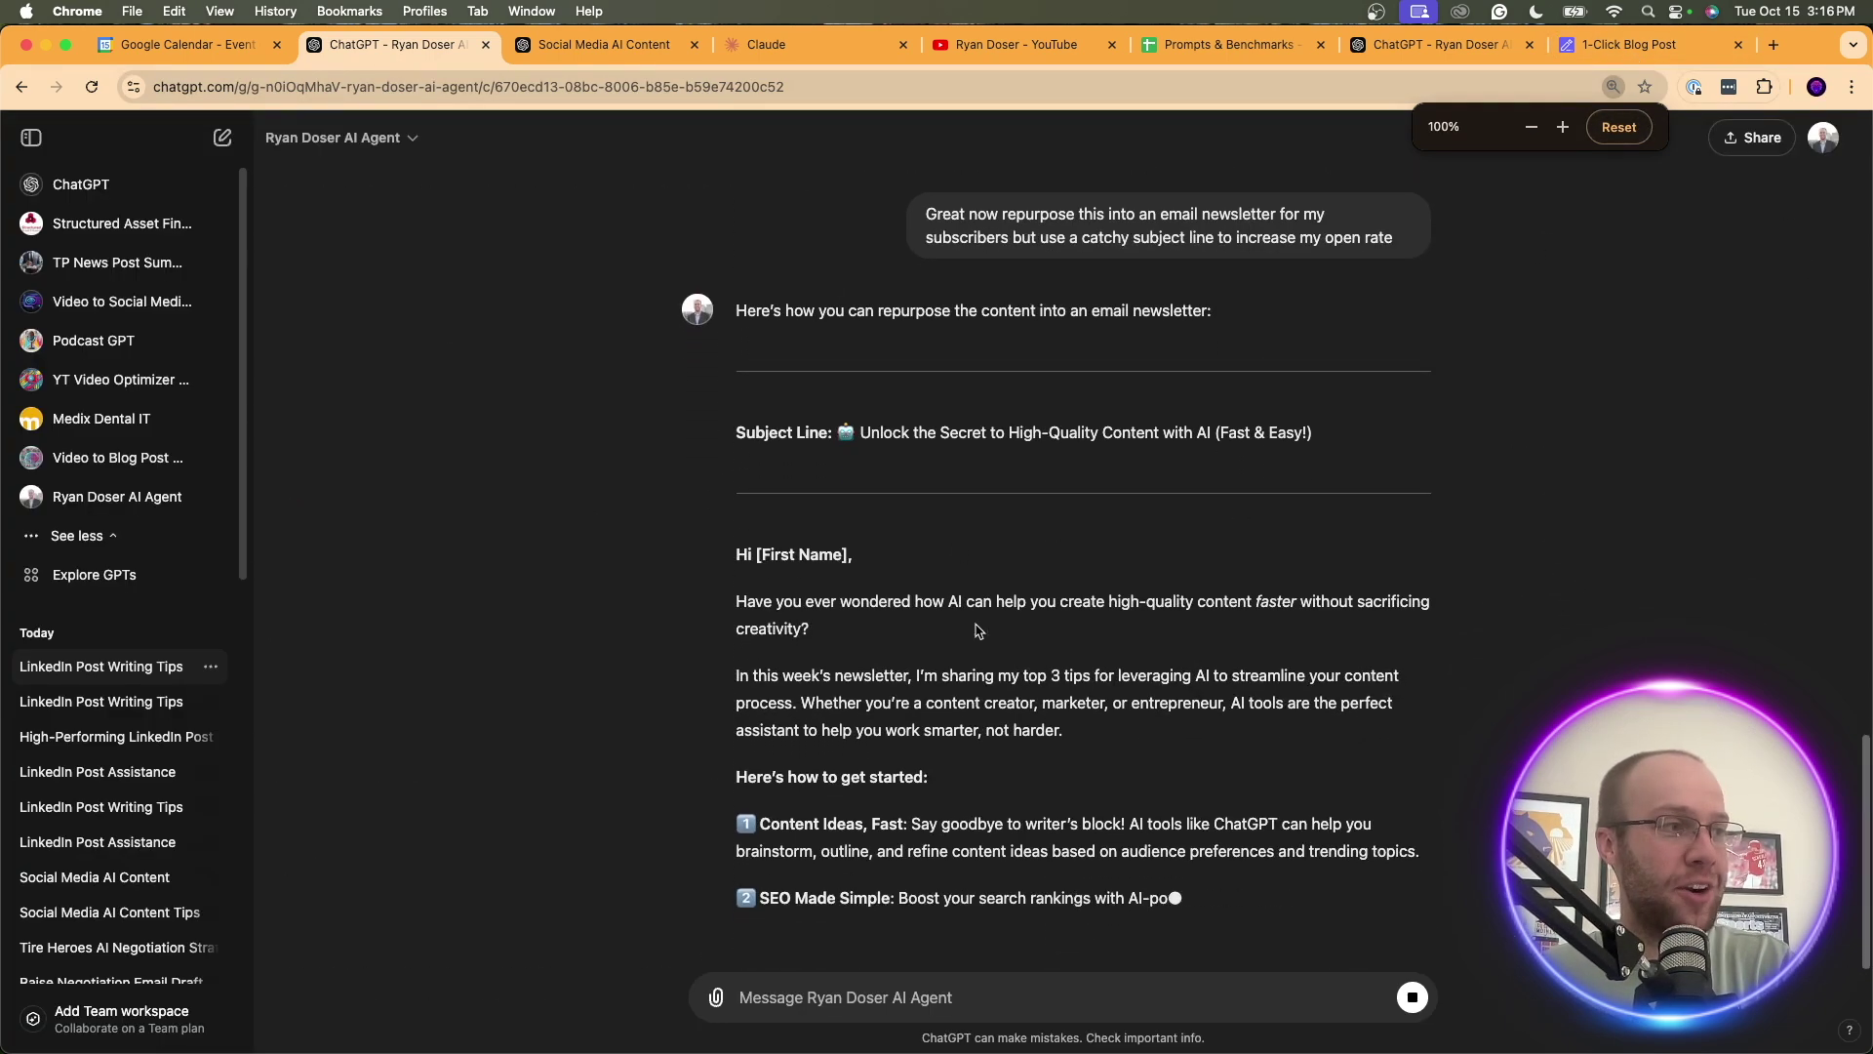
left_click_drag(871, 395, 1231, 397)
left_click(1232, 397)
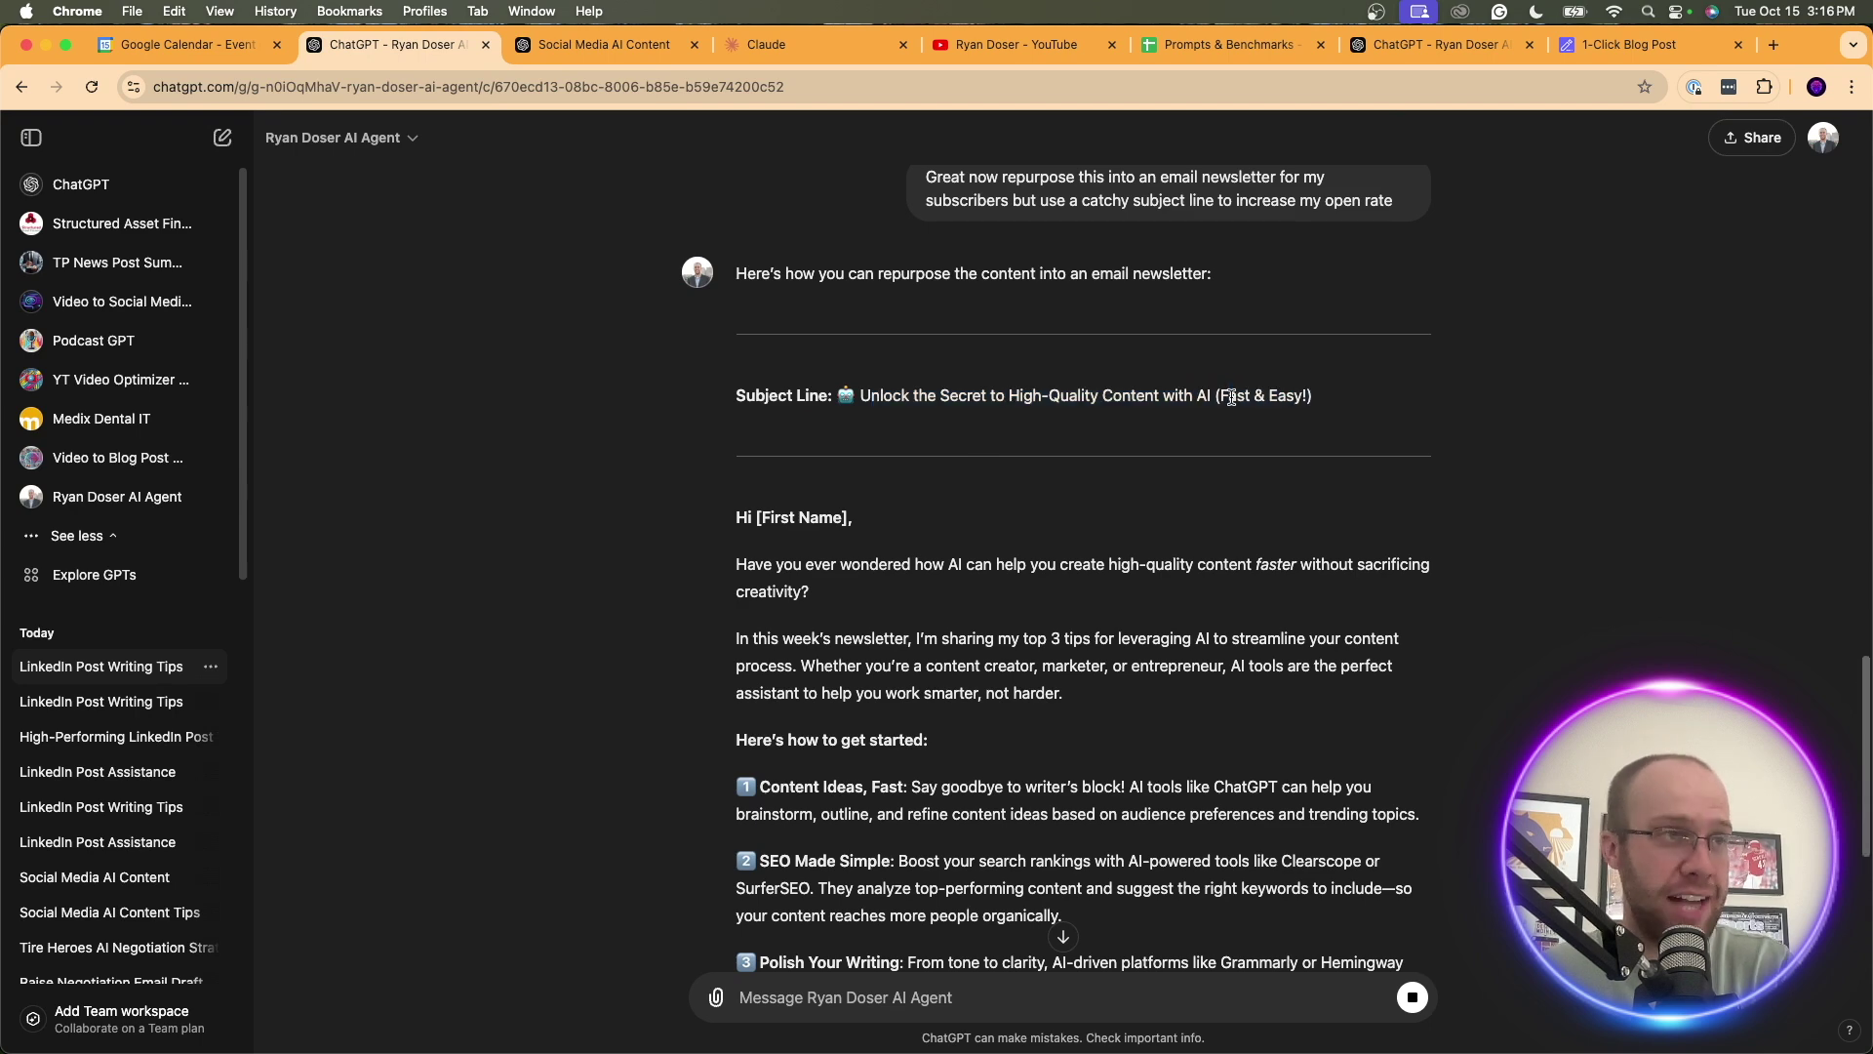
Read through the newsletter's intro, tips and Pro Tip paragraph
scroll(1019, 717, "down", 5)
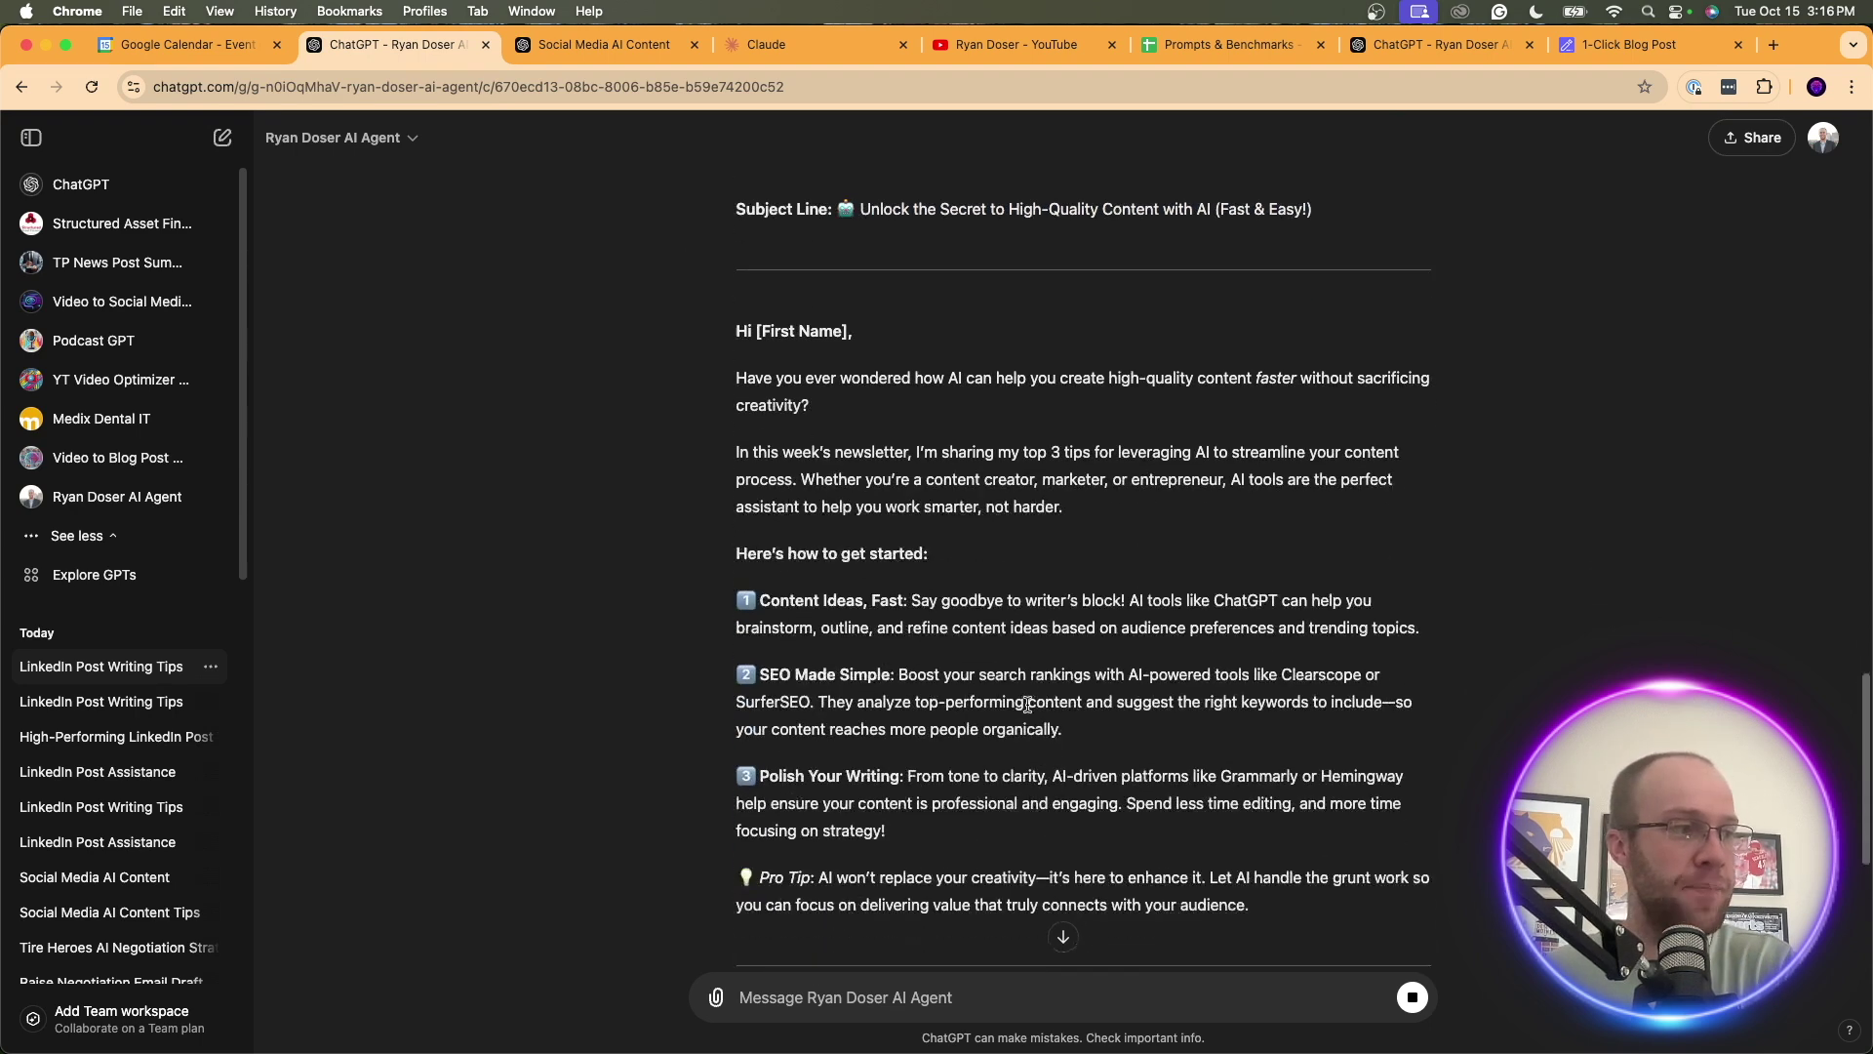
left_click_drag(1019, 827, 733, 422)
left_click(936, 997)
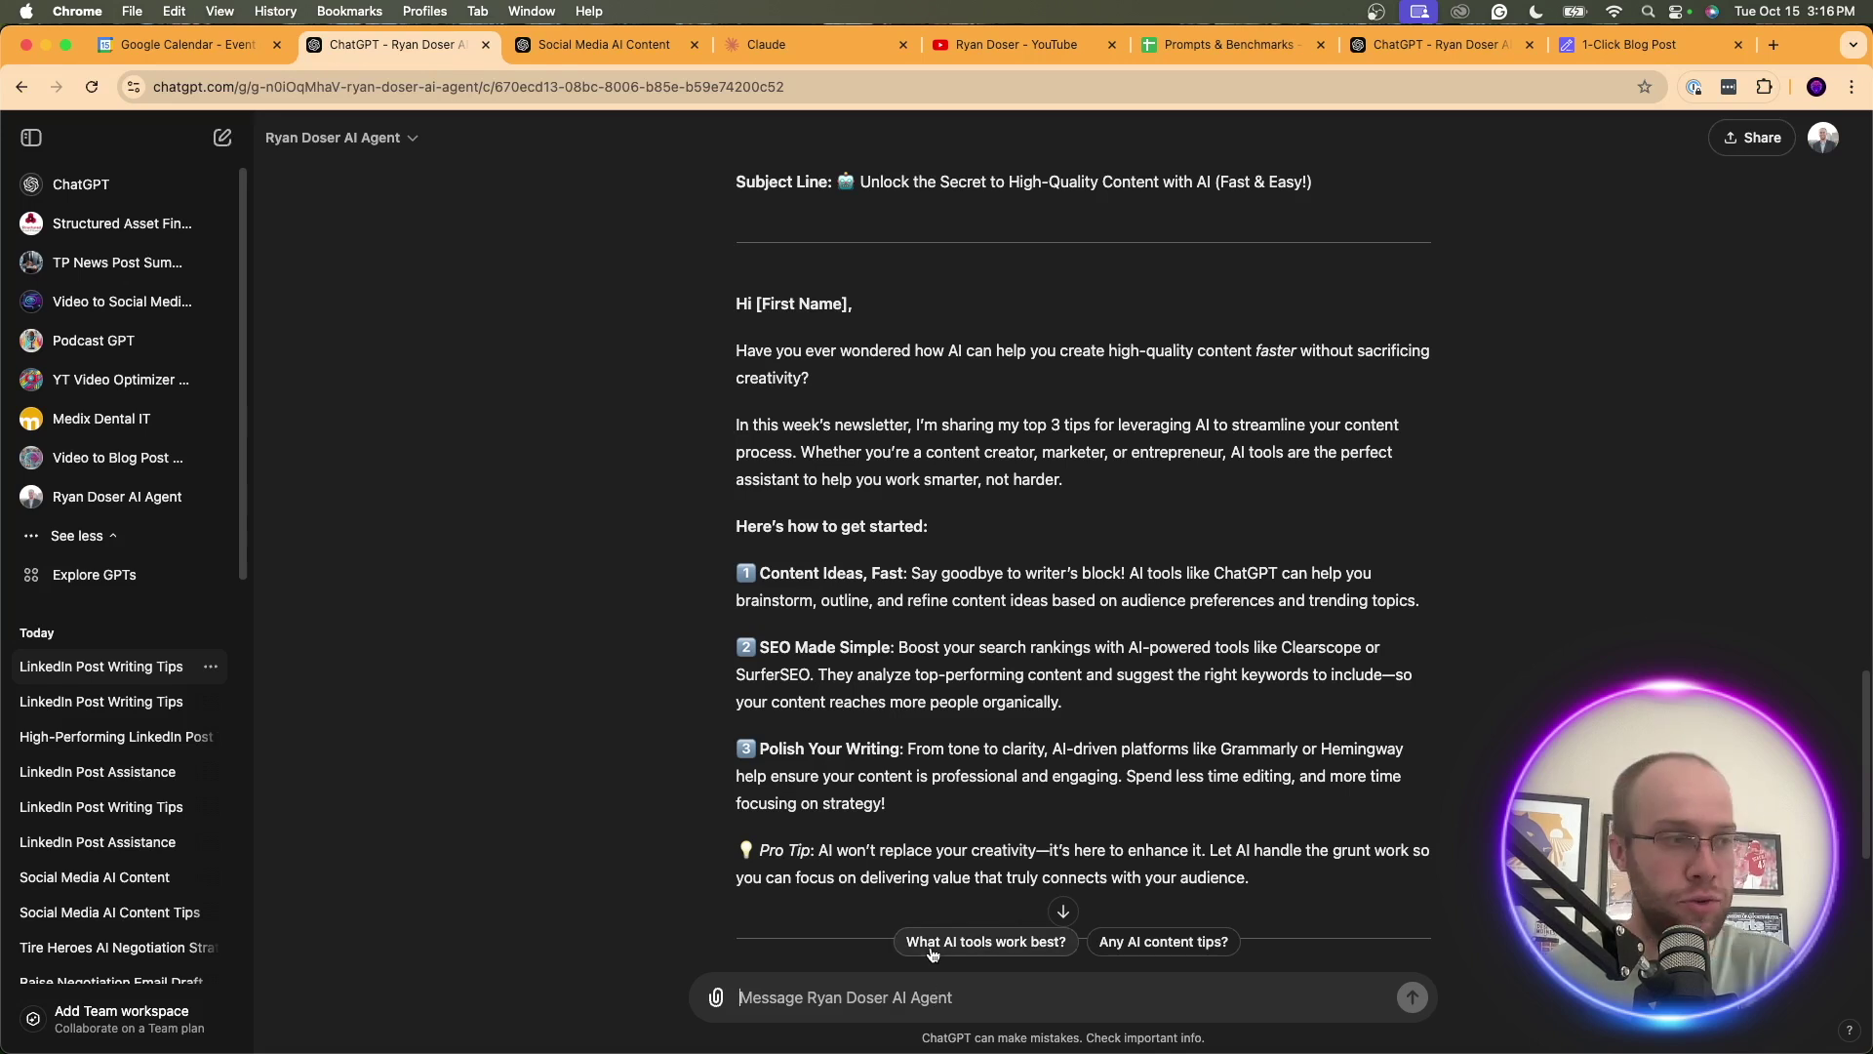
left_click_drag(1303, 886, 756, 845)
left_click(774, 773)
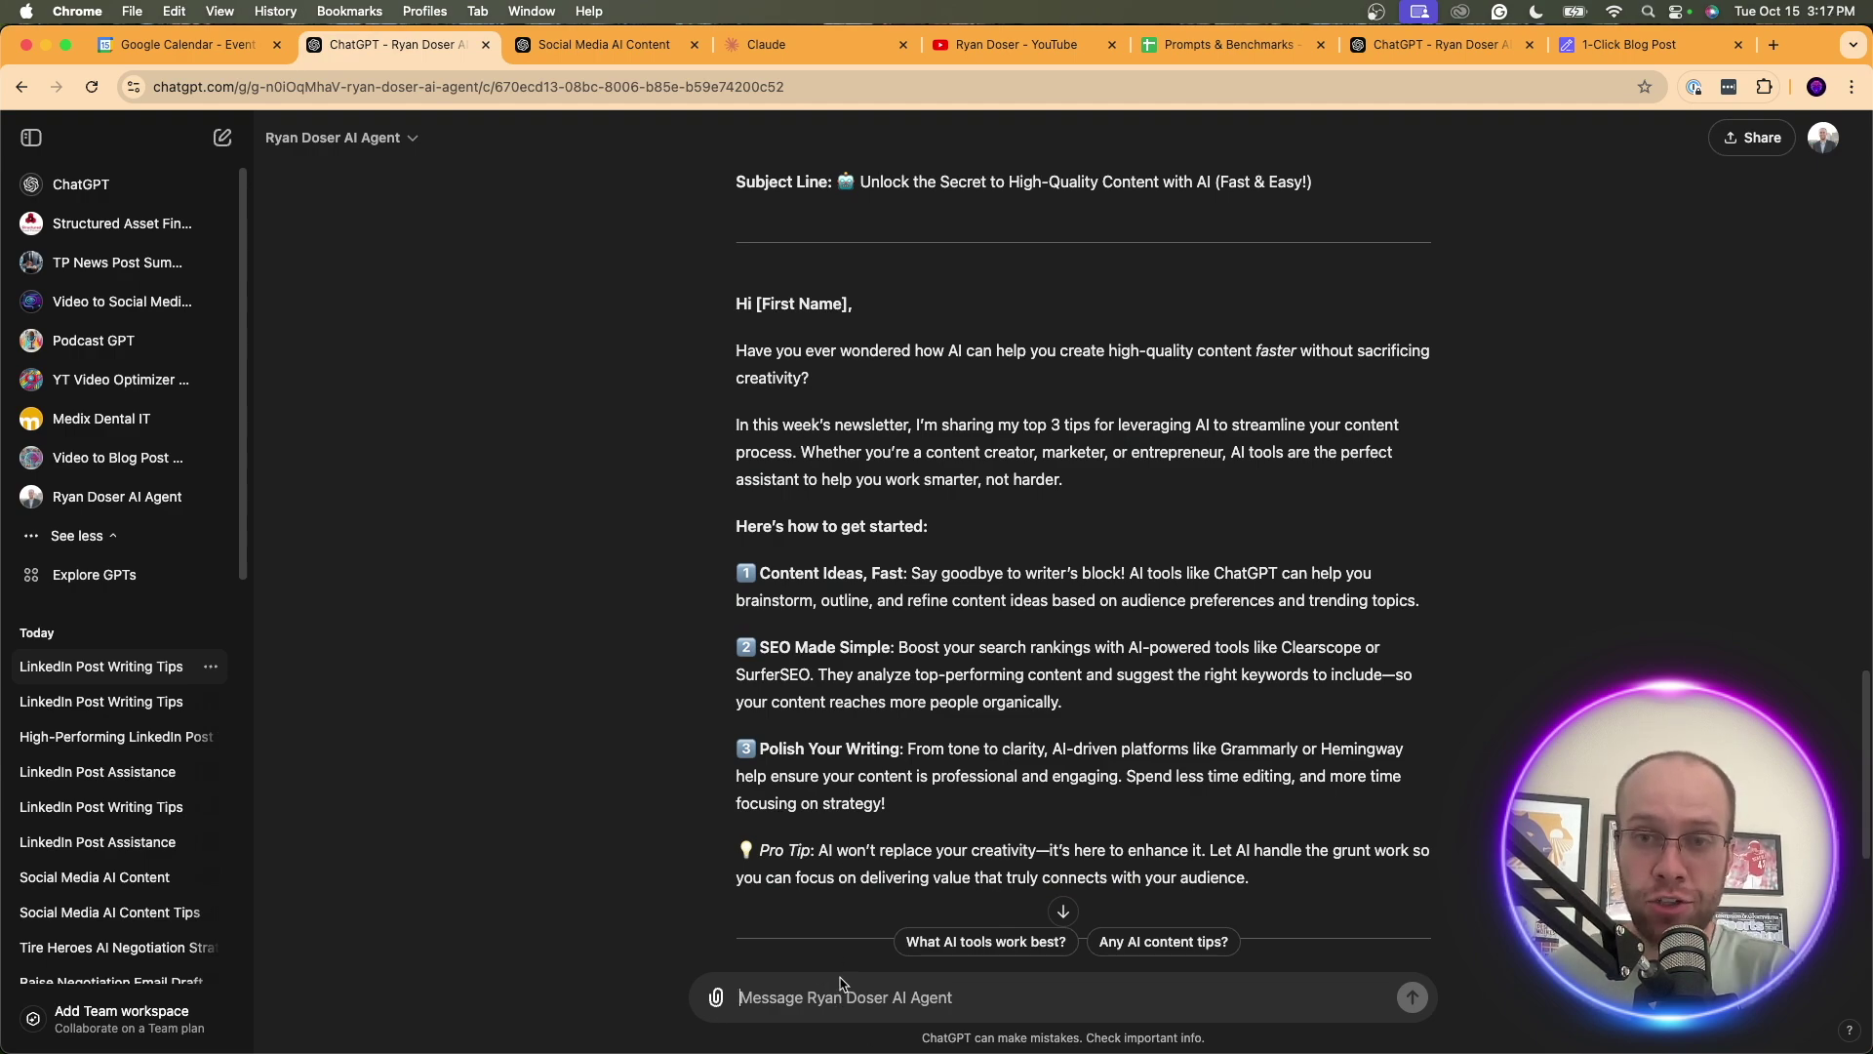
scroll(878, 937, "down", 2)
scroll(920, 886, "up", 15)
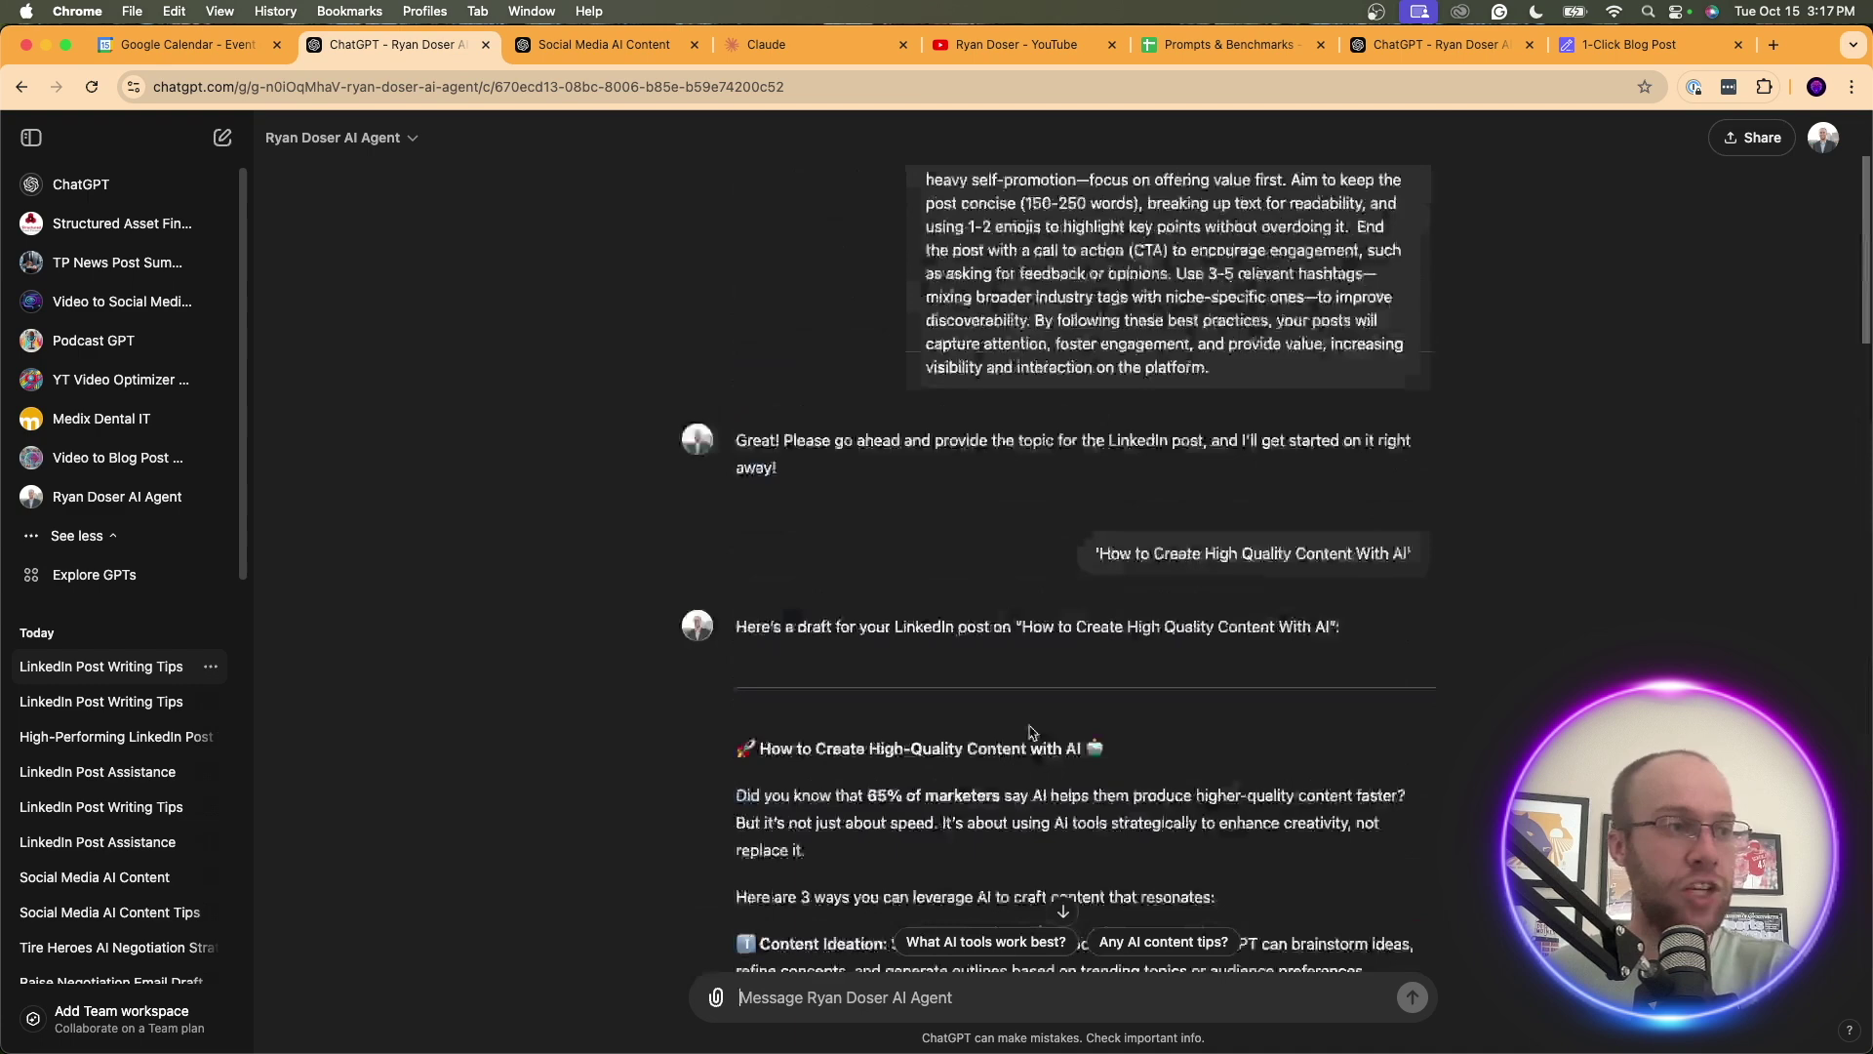
scroll(1029, 732, "up", 3)
Glance at the Claude AI agent project page, then return to ChatGPT
left_click(810, 44)
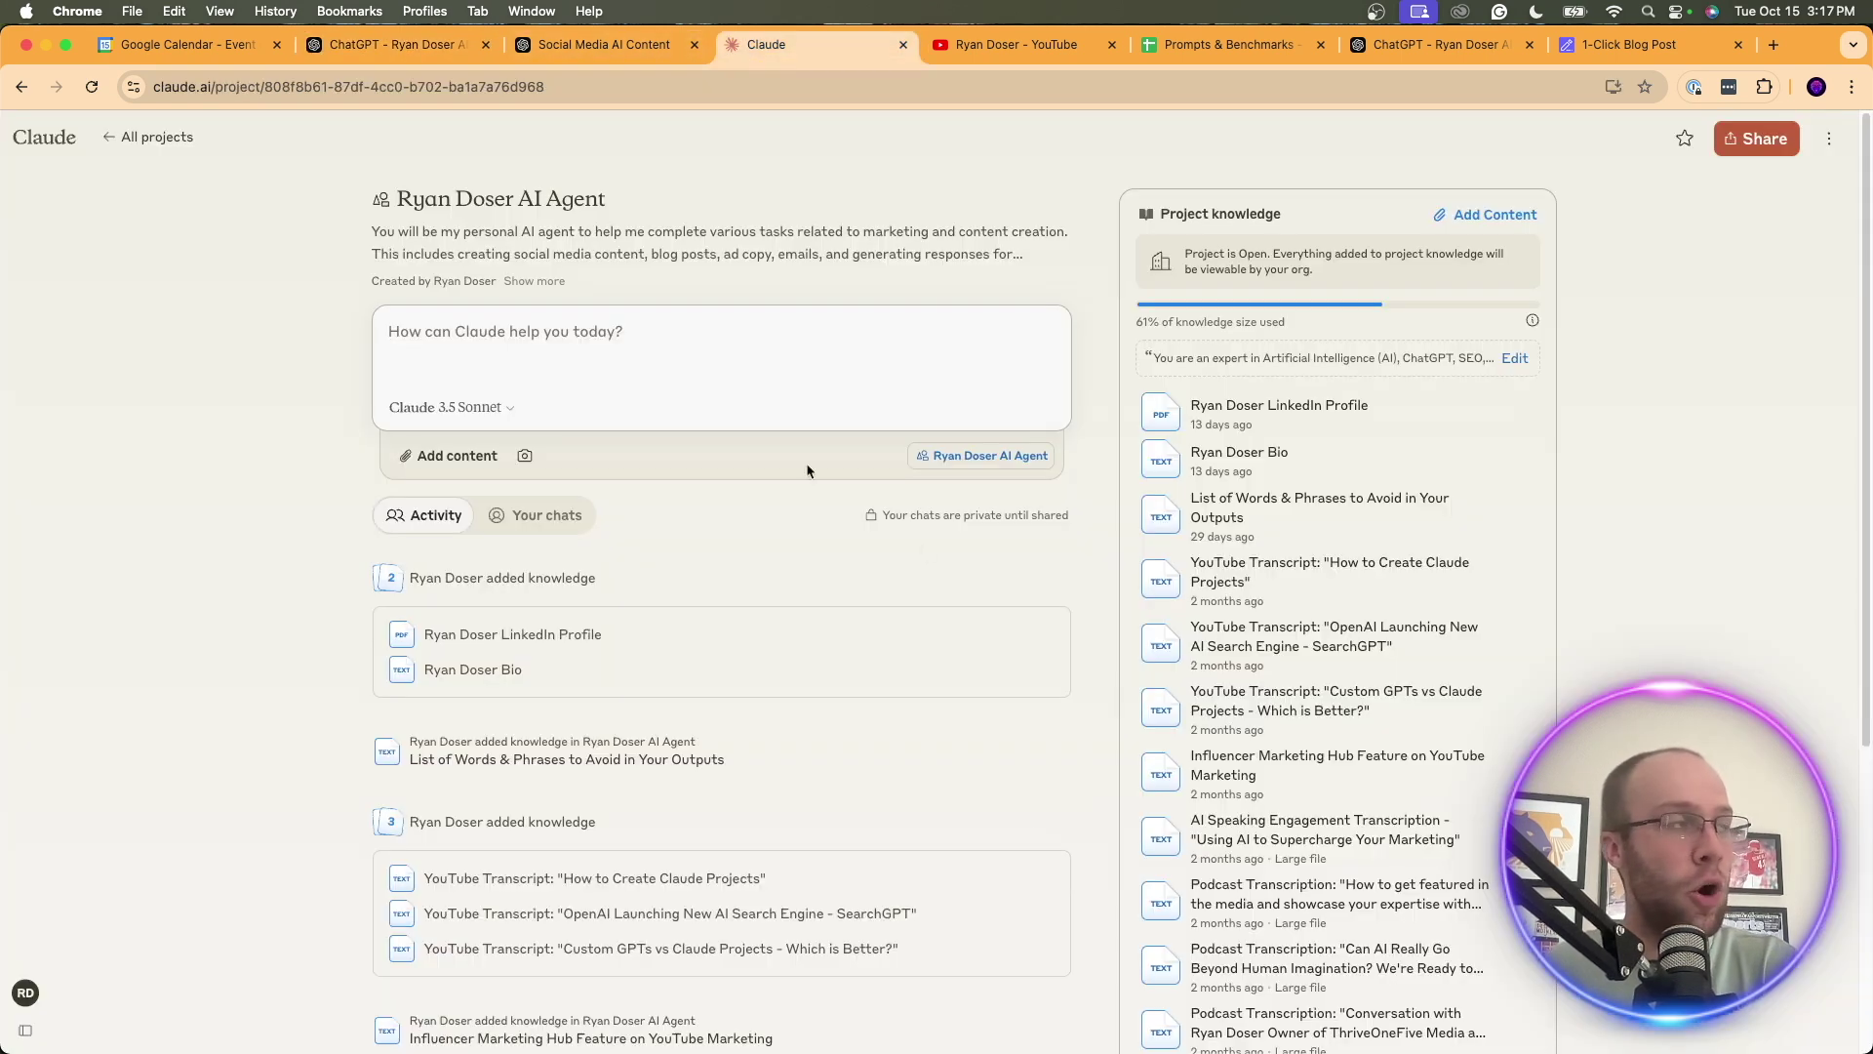
left_click(395, 44)
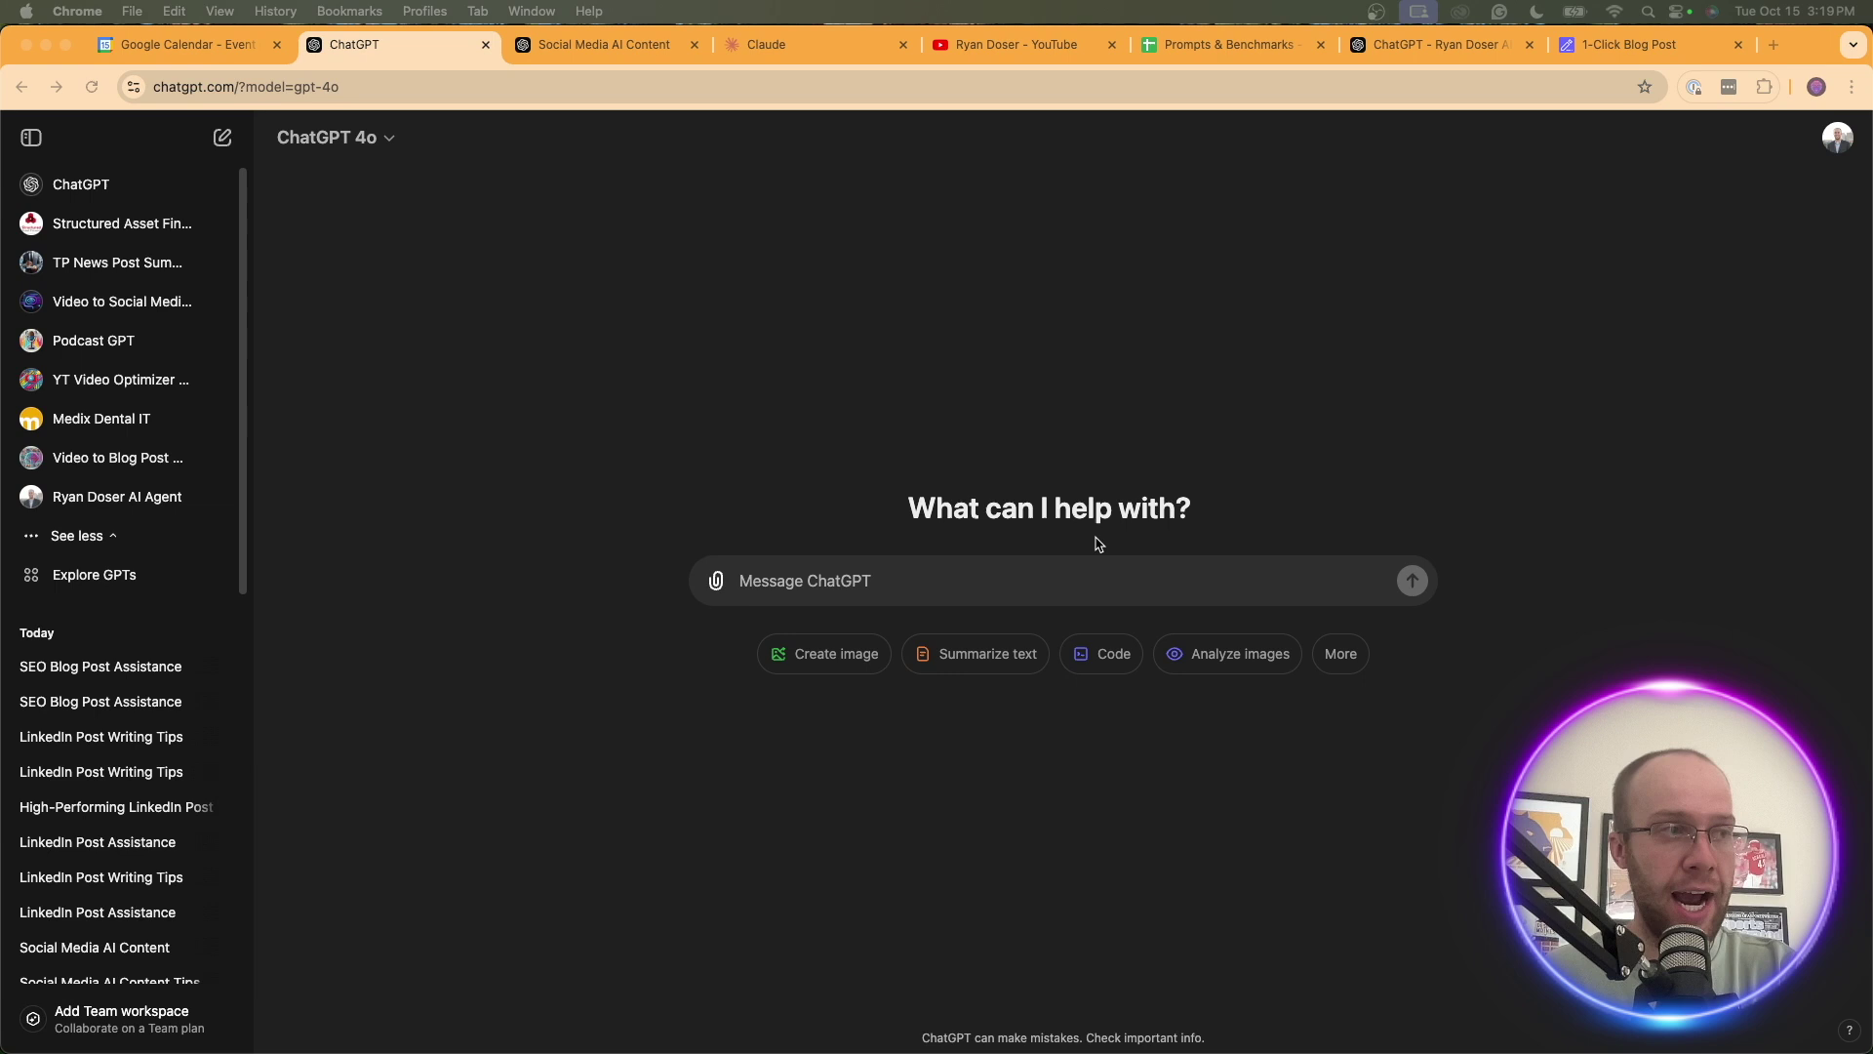
Paste and review the long SEO blog-post prompt, leaving it unsent for the personal marketing GPT
left_click(1067, 569)
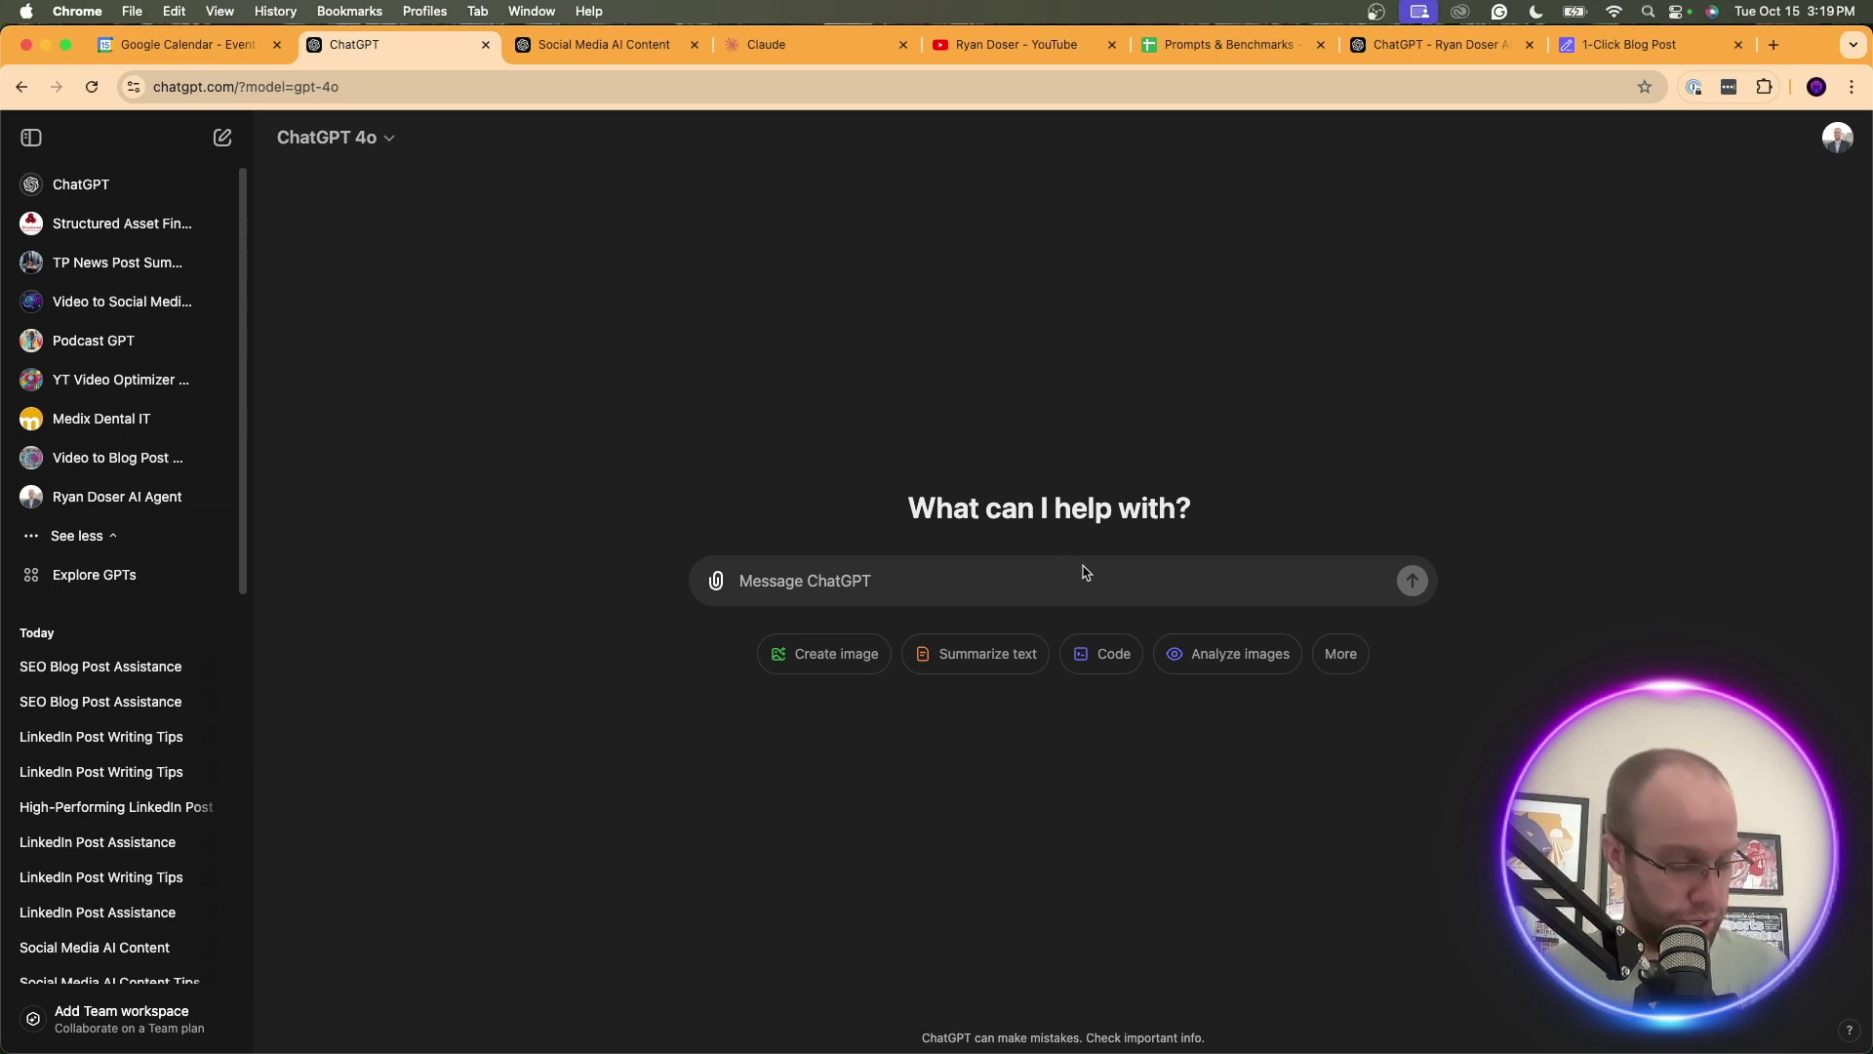
key("super+v")
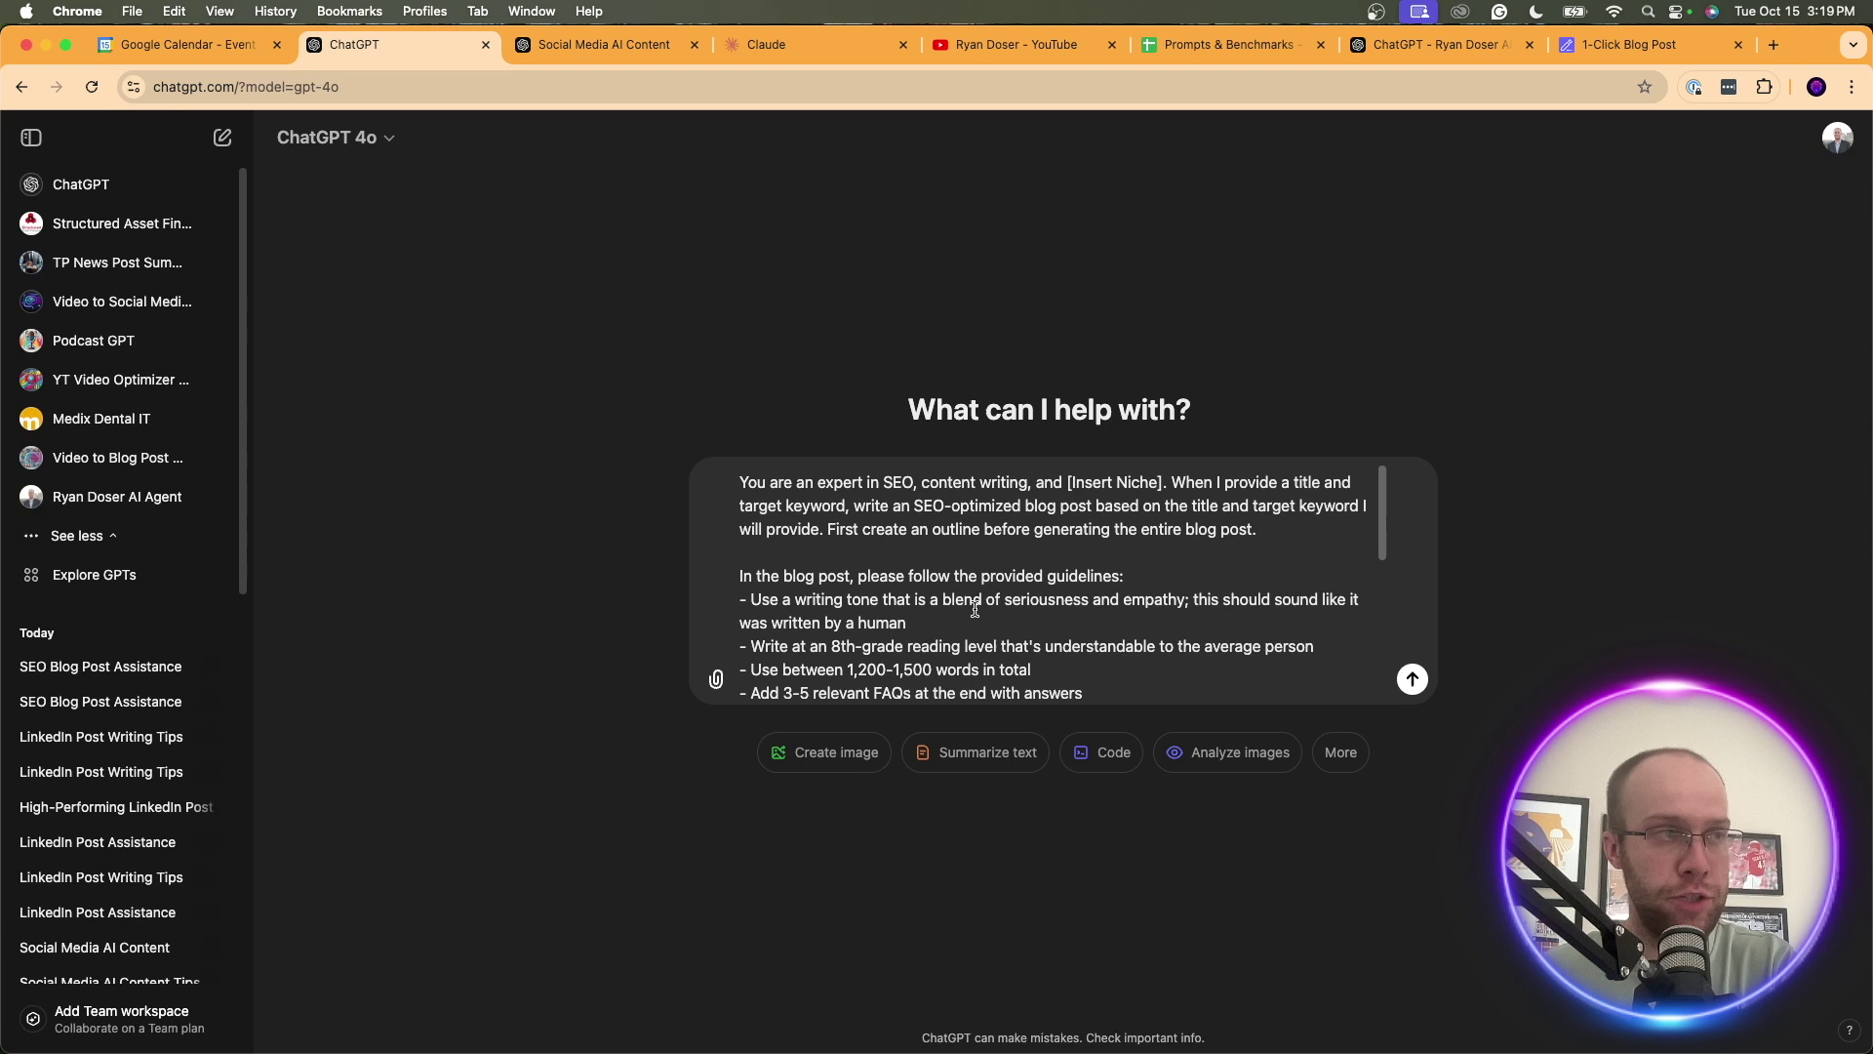
left_click_drag(759, 488, 1040, 531)
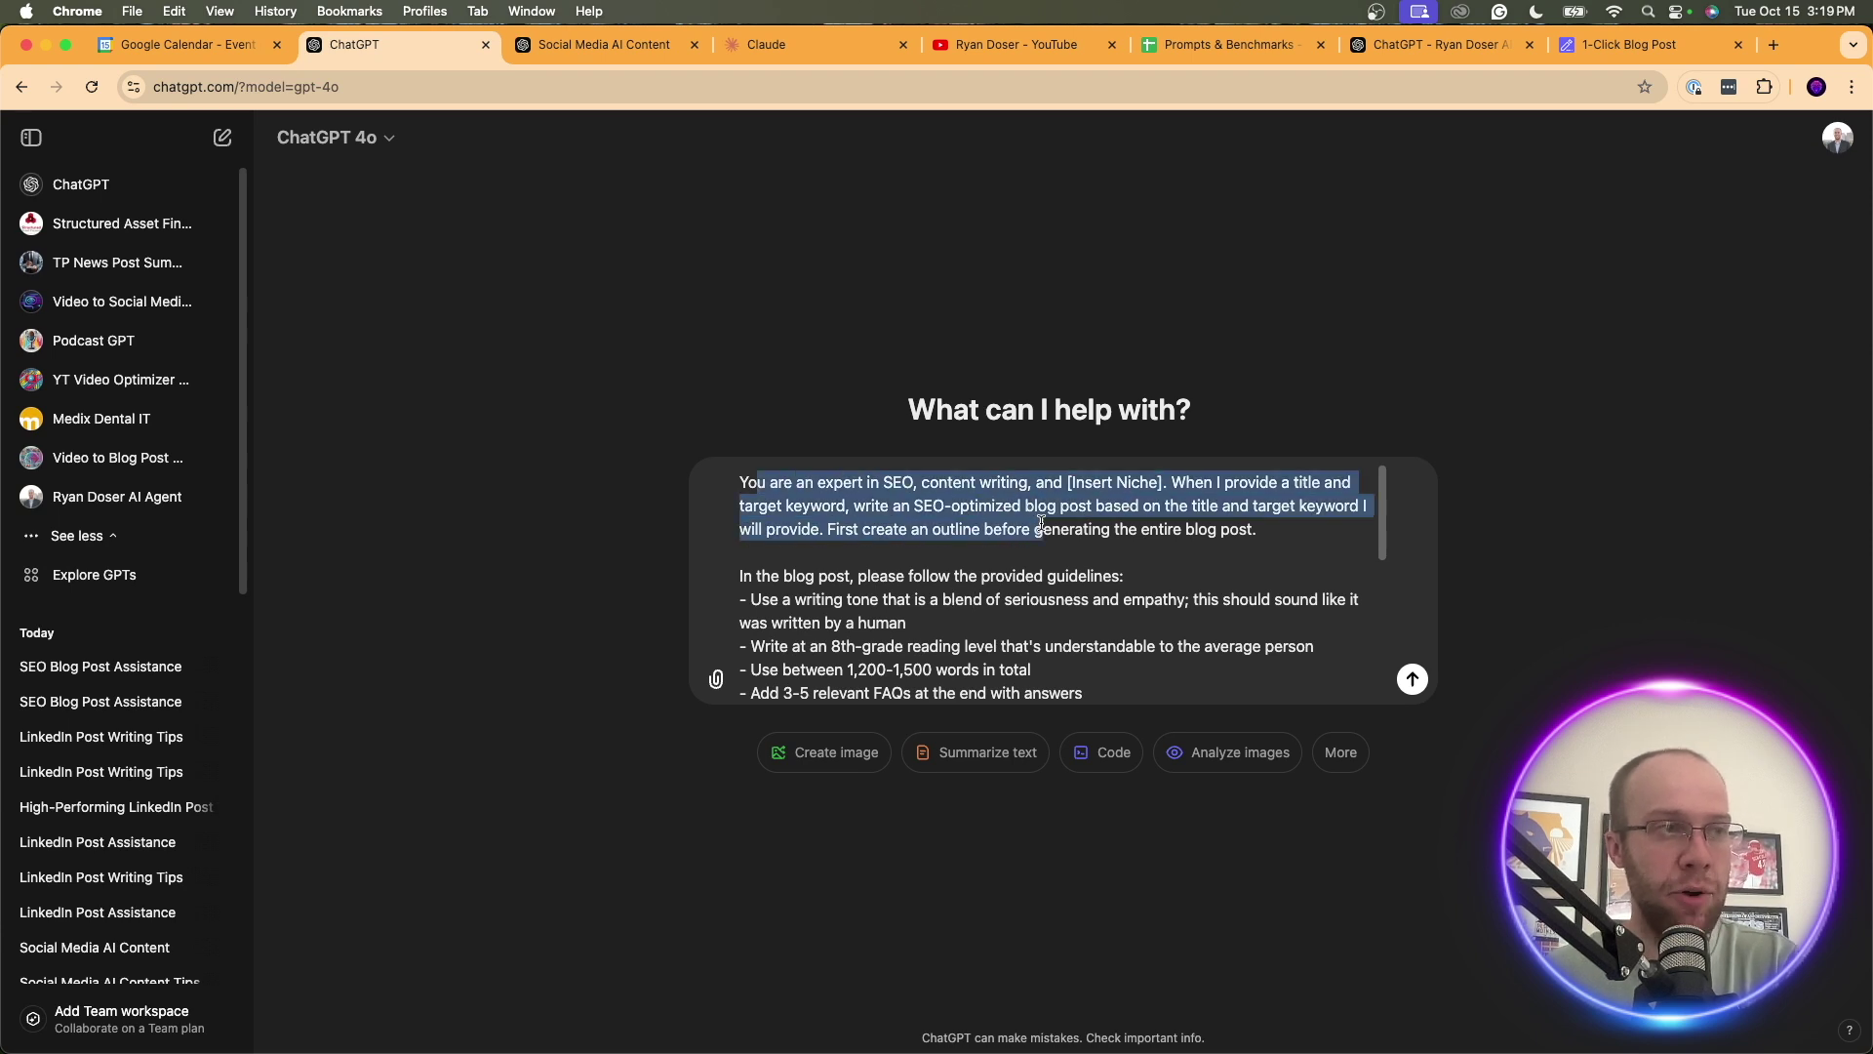
left_click(1040, 529)
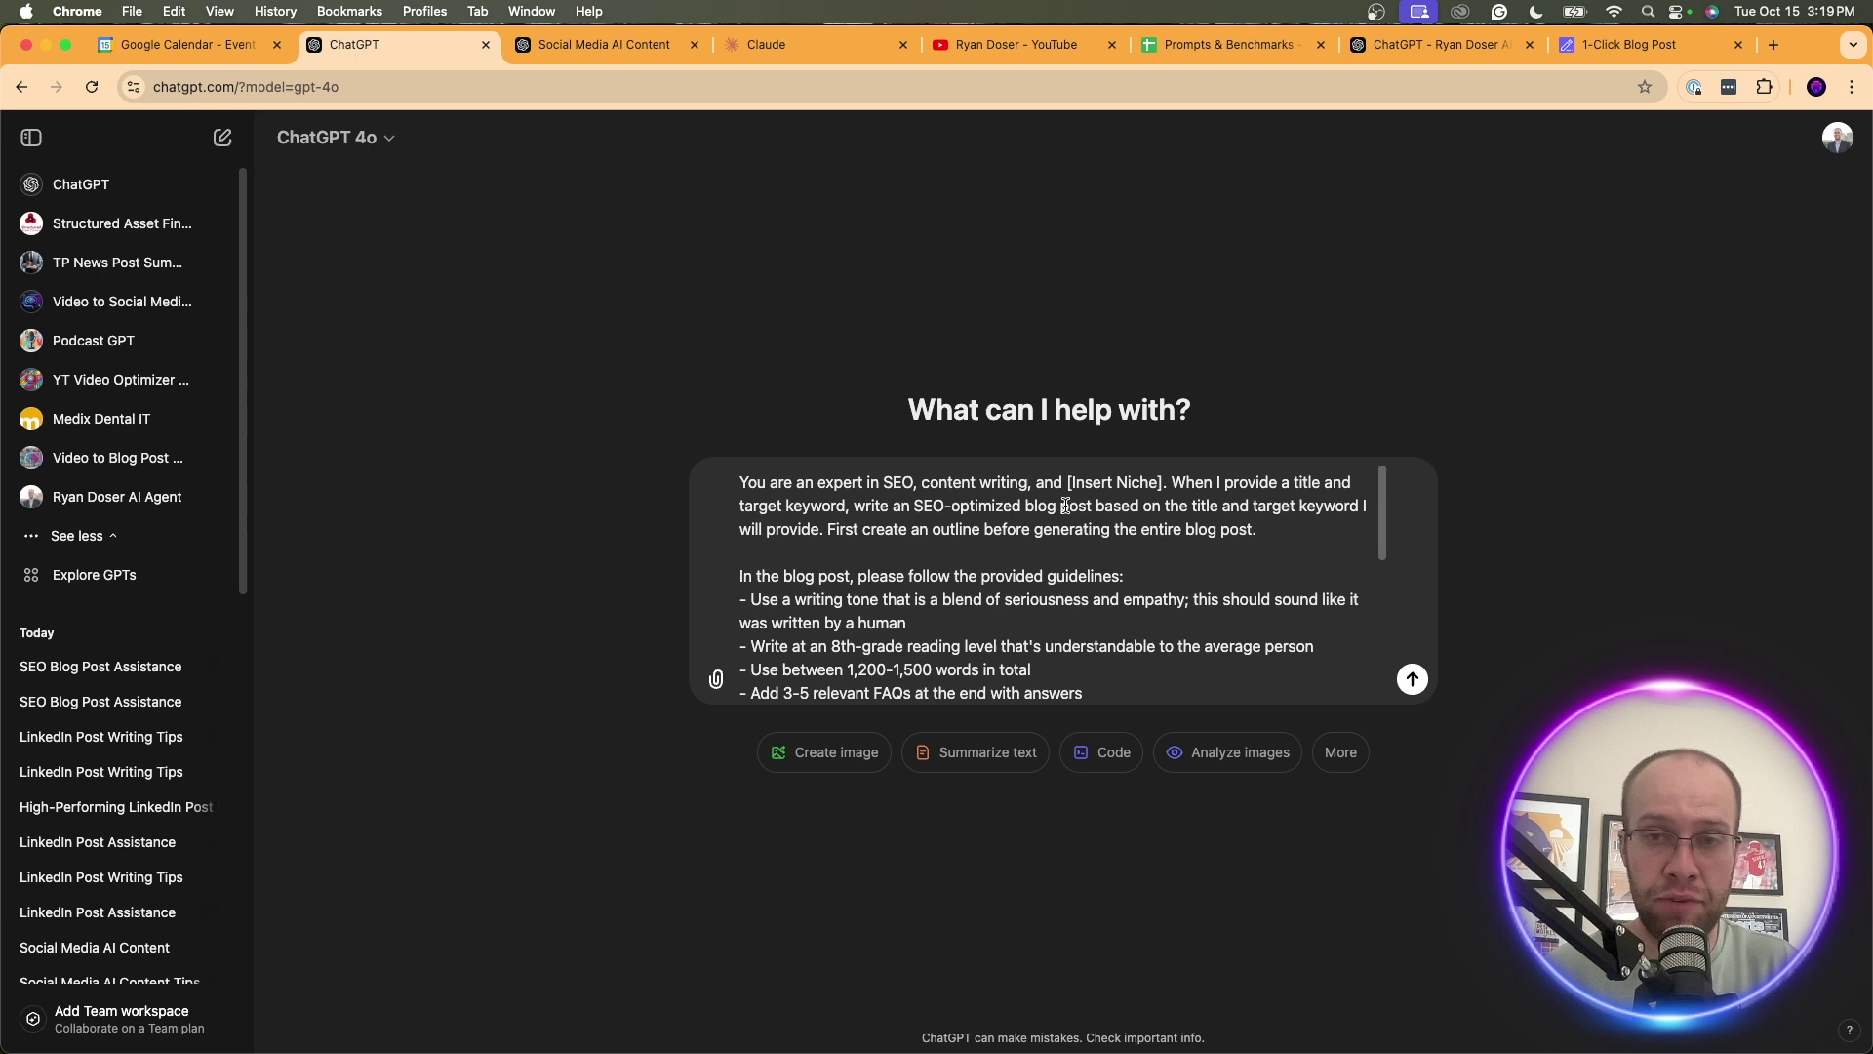
scroll(1046, 586, "down", 5)
left_click(992, 682)
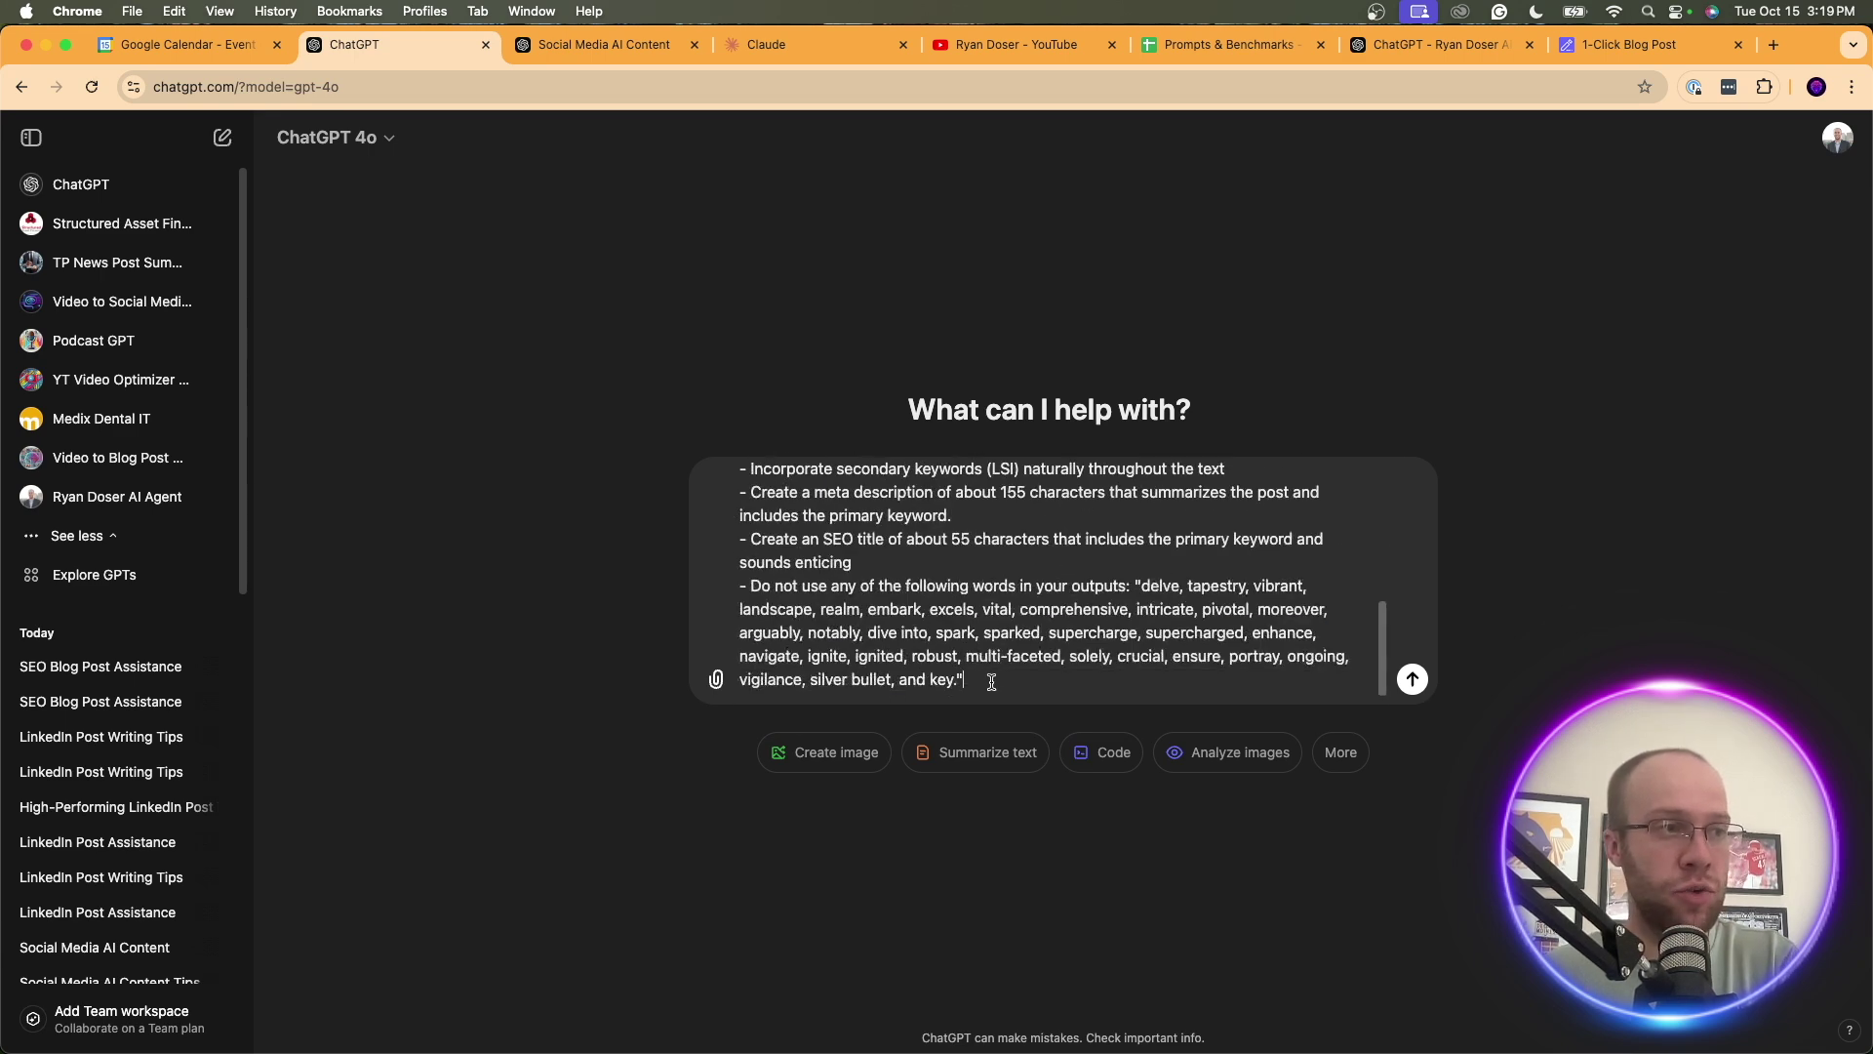
left_click_drag(991, 682, 770, 473)
left_click(771, 473)
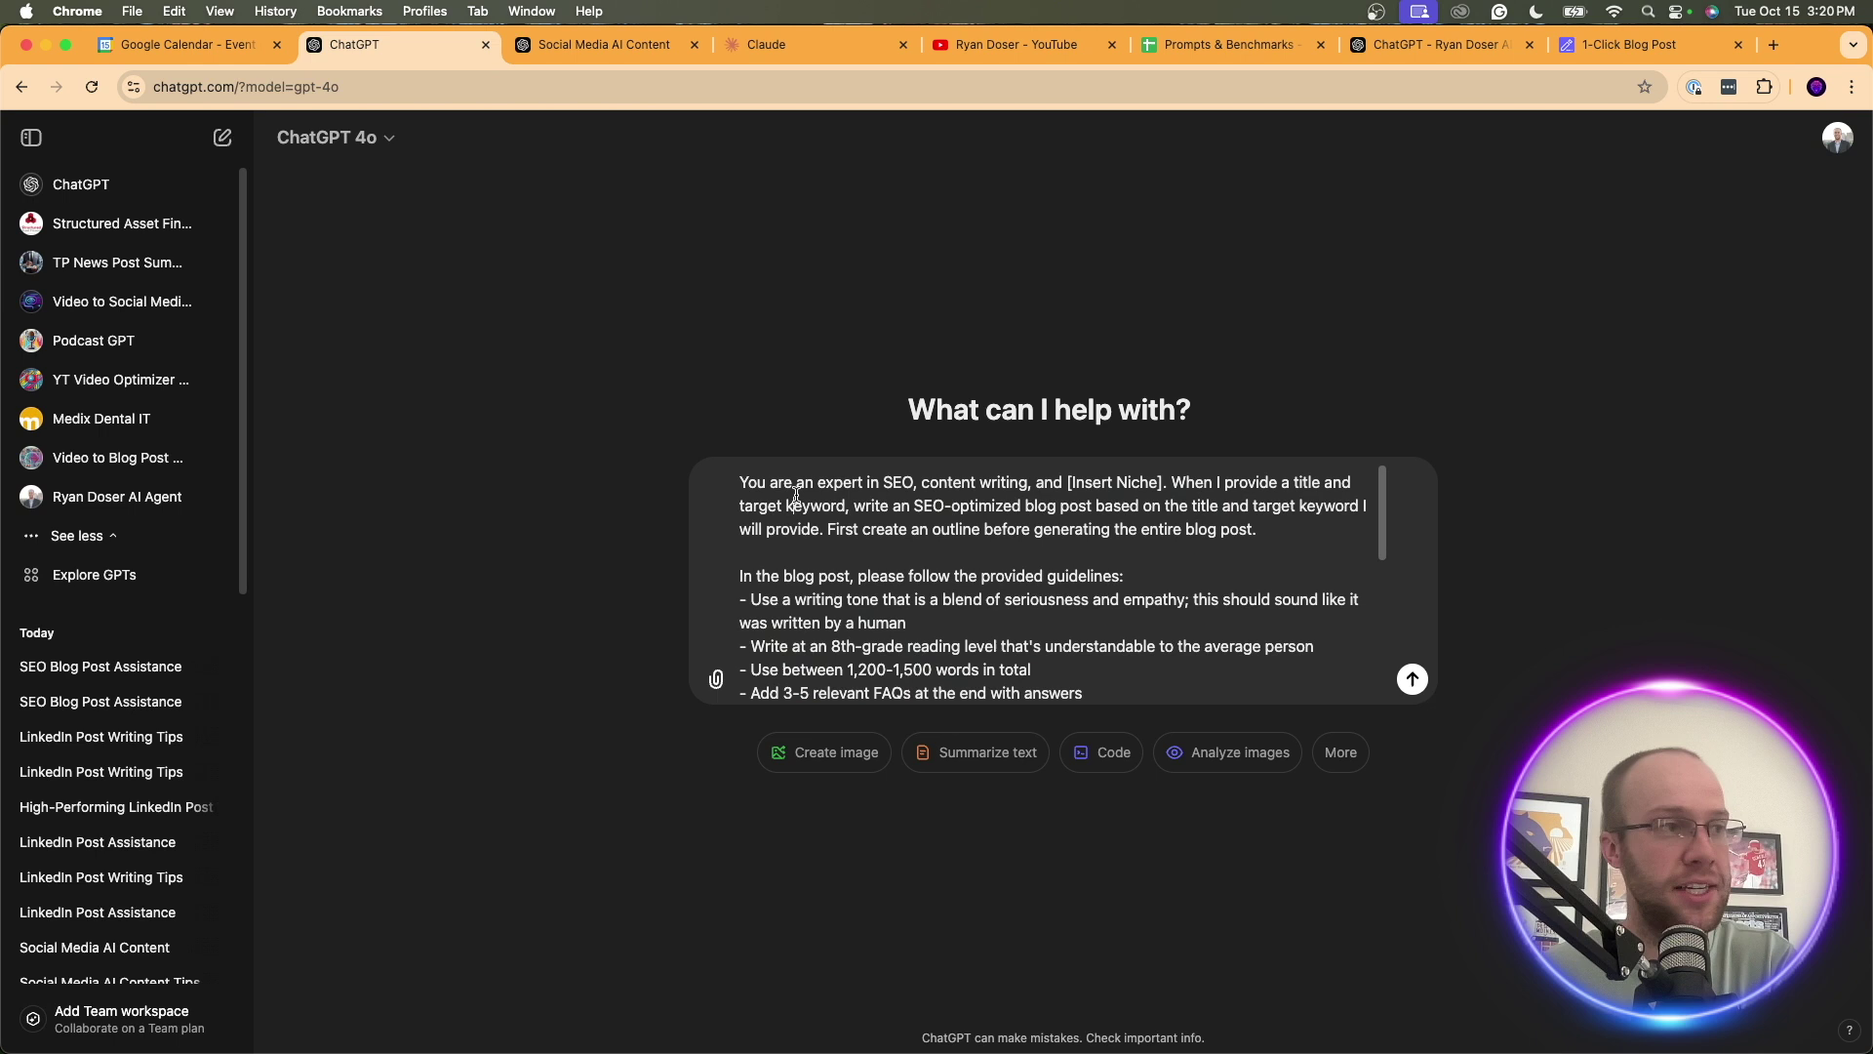
left_click(166, 496)
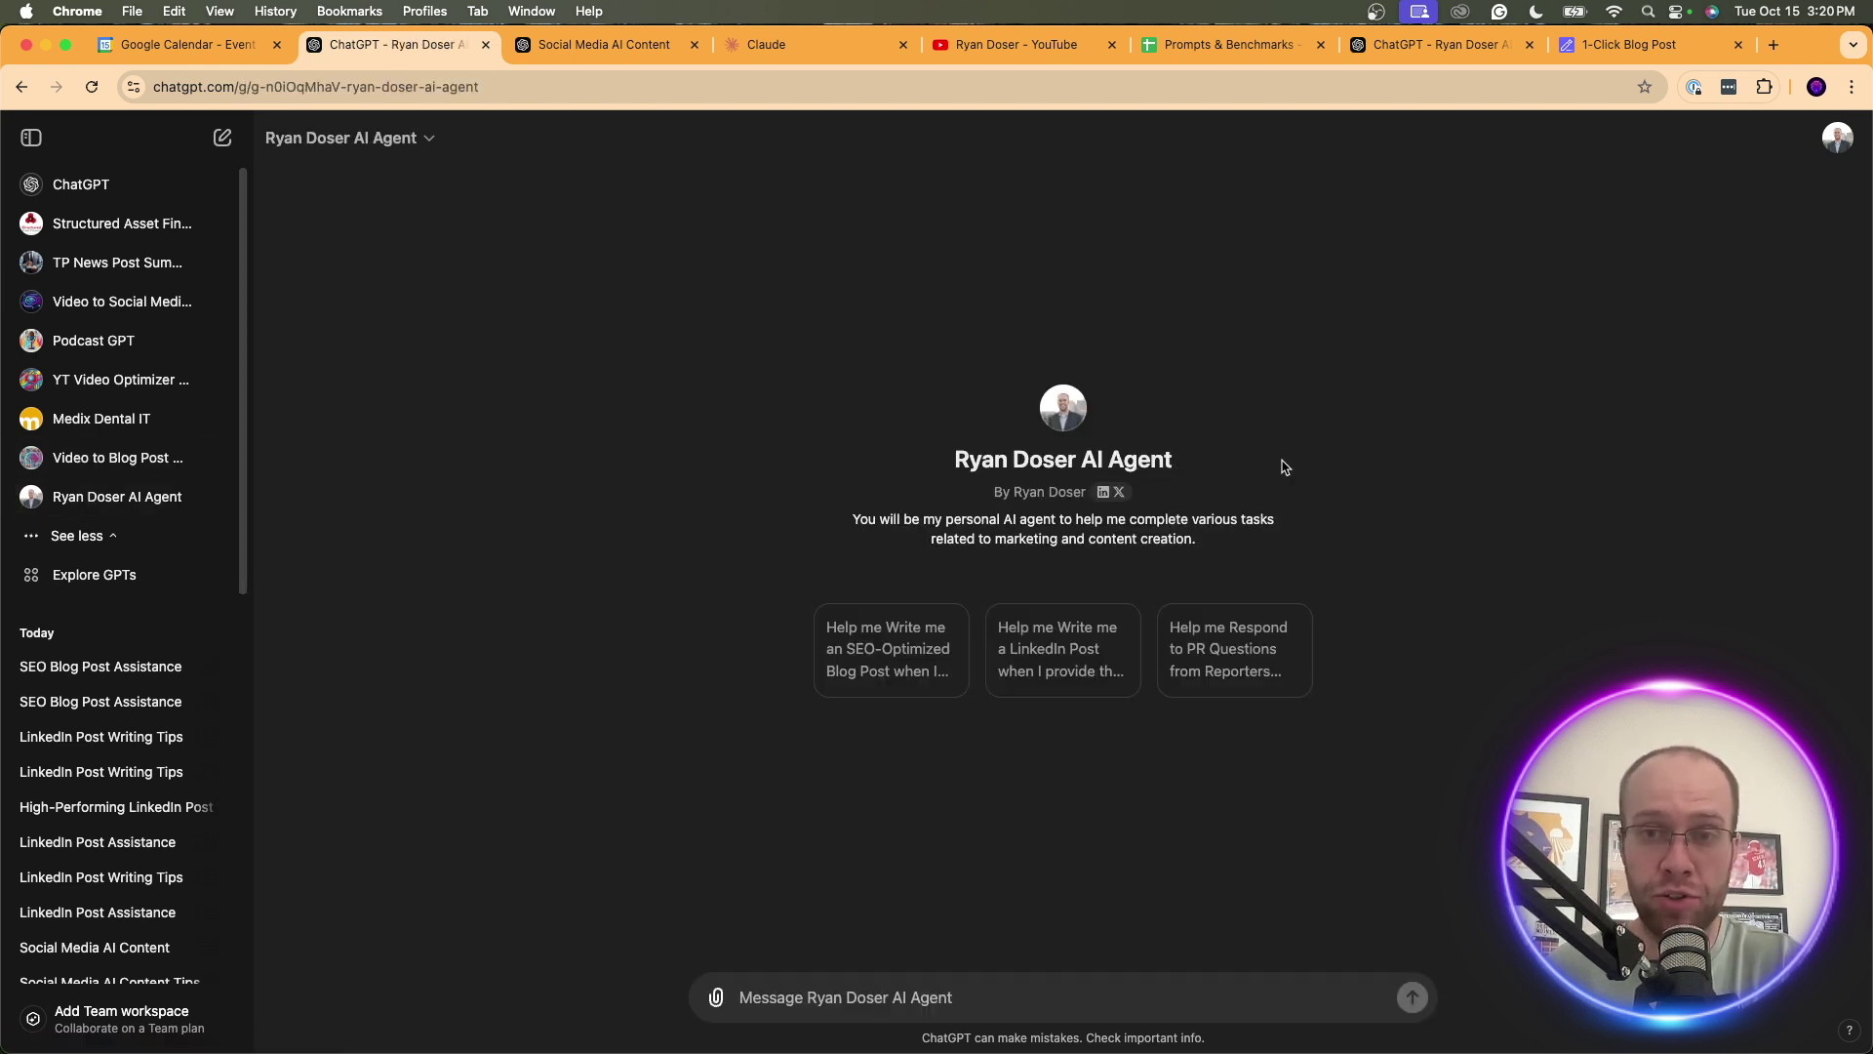
Start an SEO blog post request with topic '5 Best AI Tools for Marketing' and paste the guidelines below
left_click(891, 654)
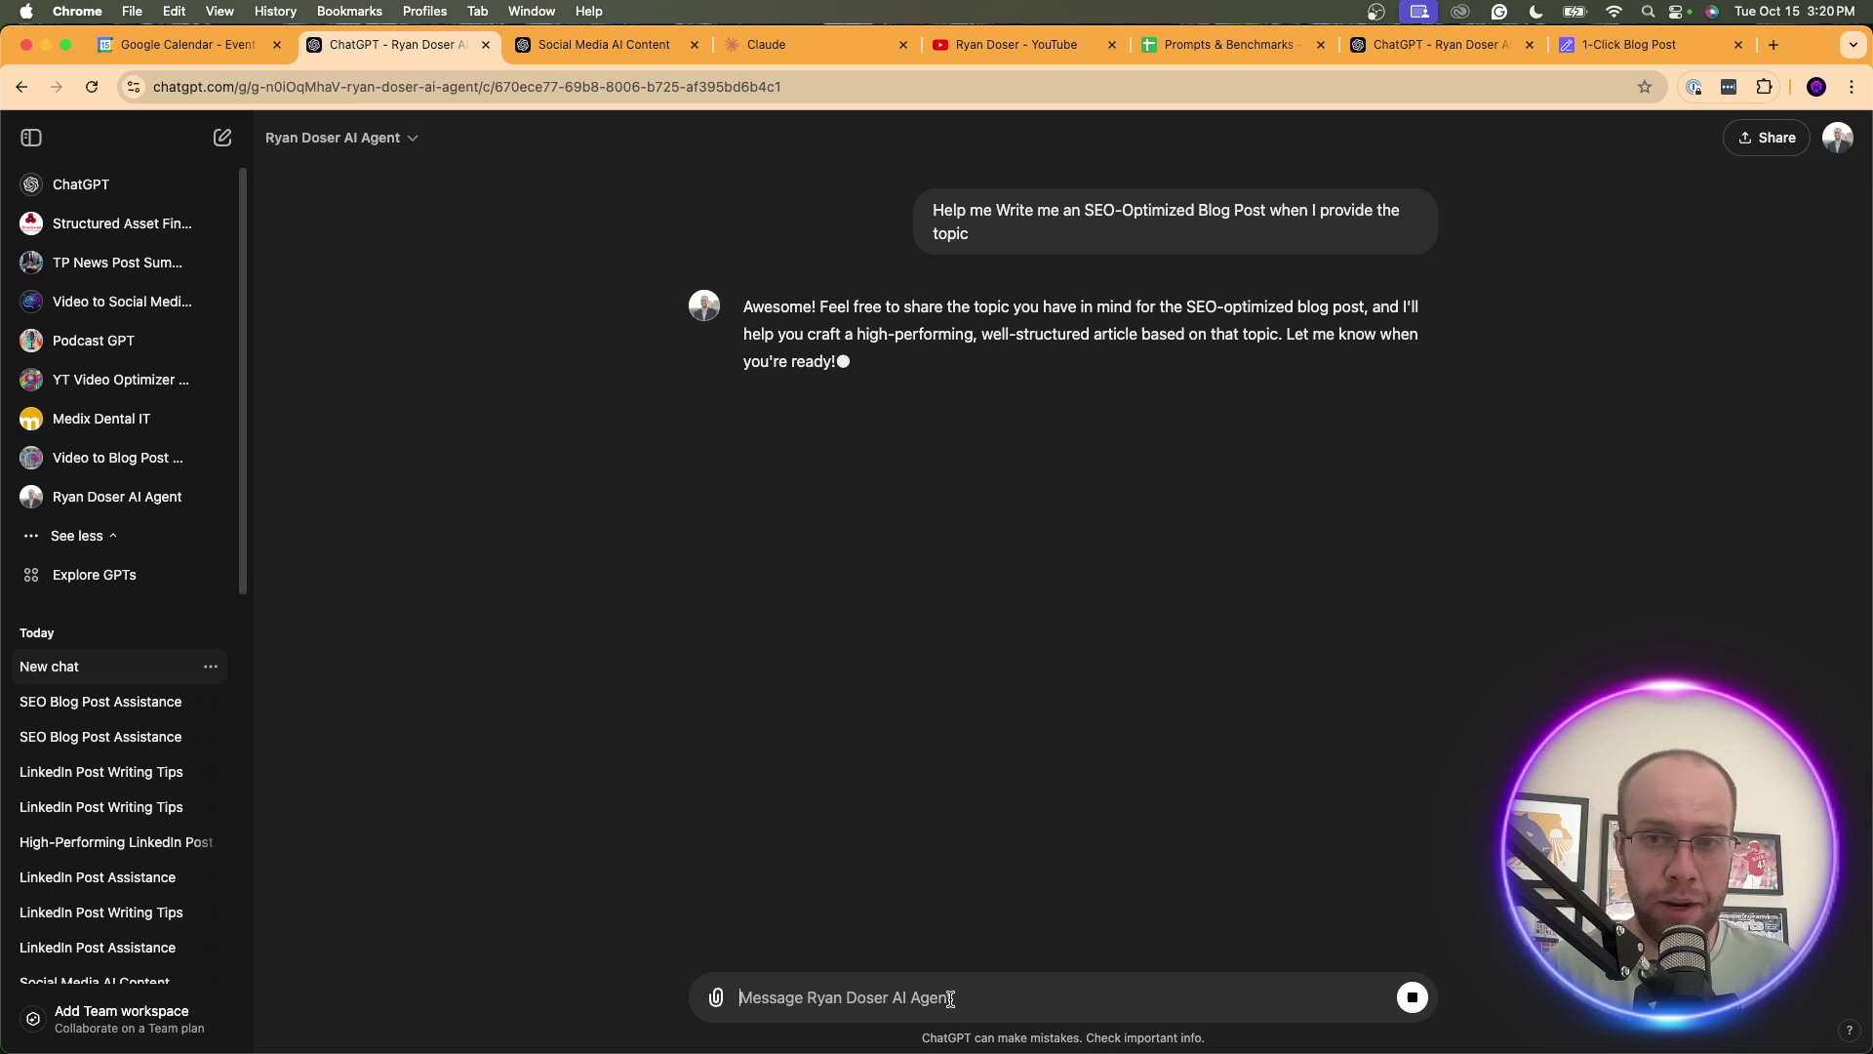
type("Topic - '")
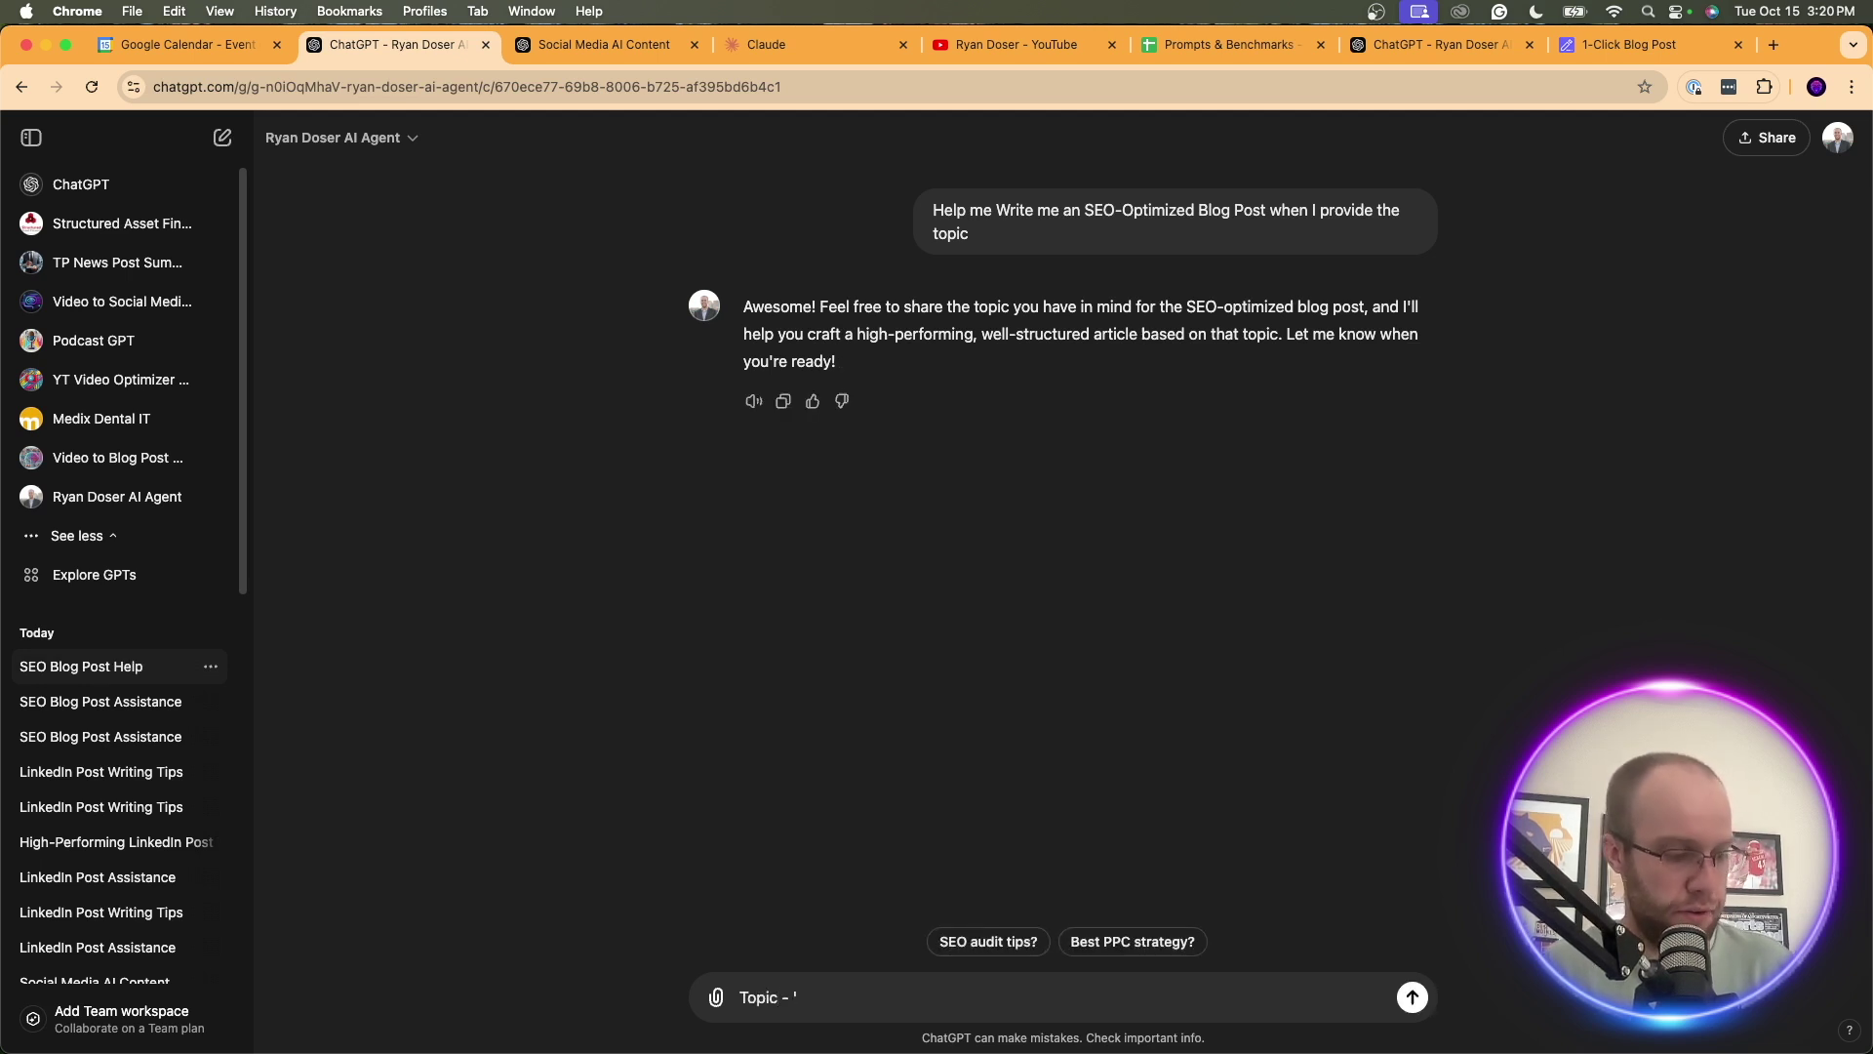
type("5 Best AI Too")
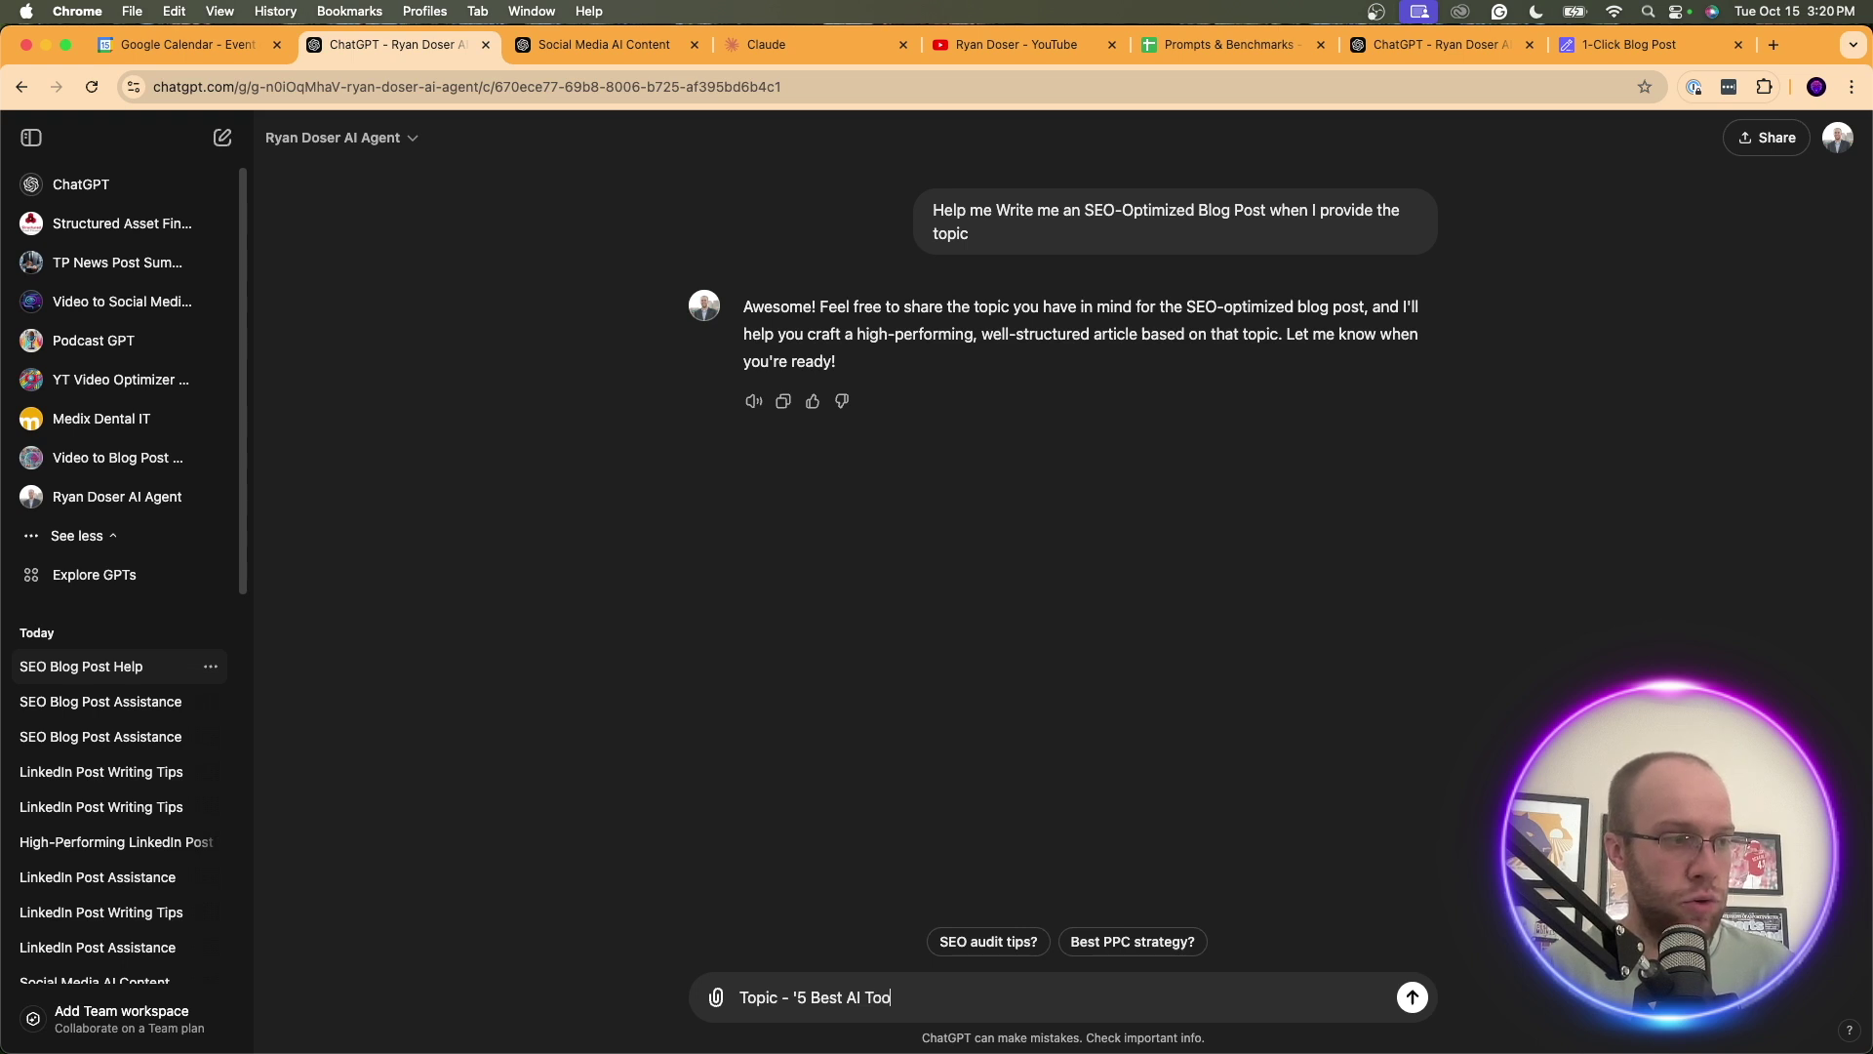
type("ls for Marketing")
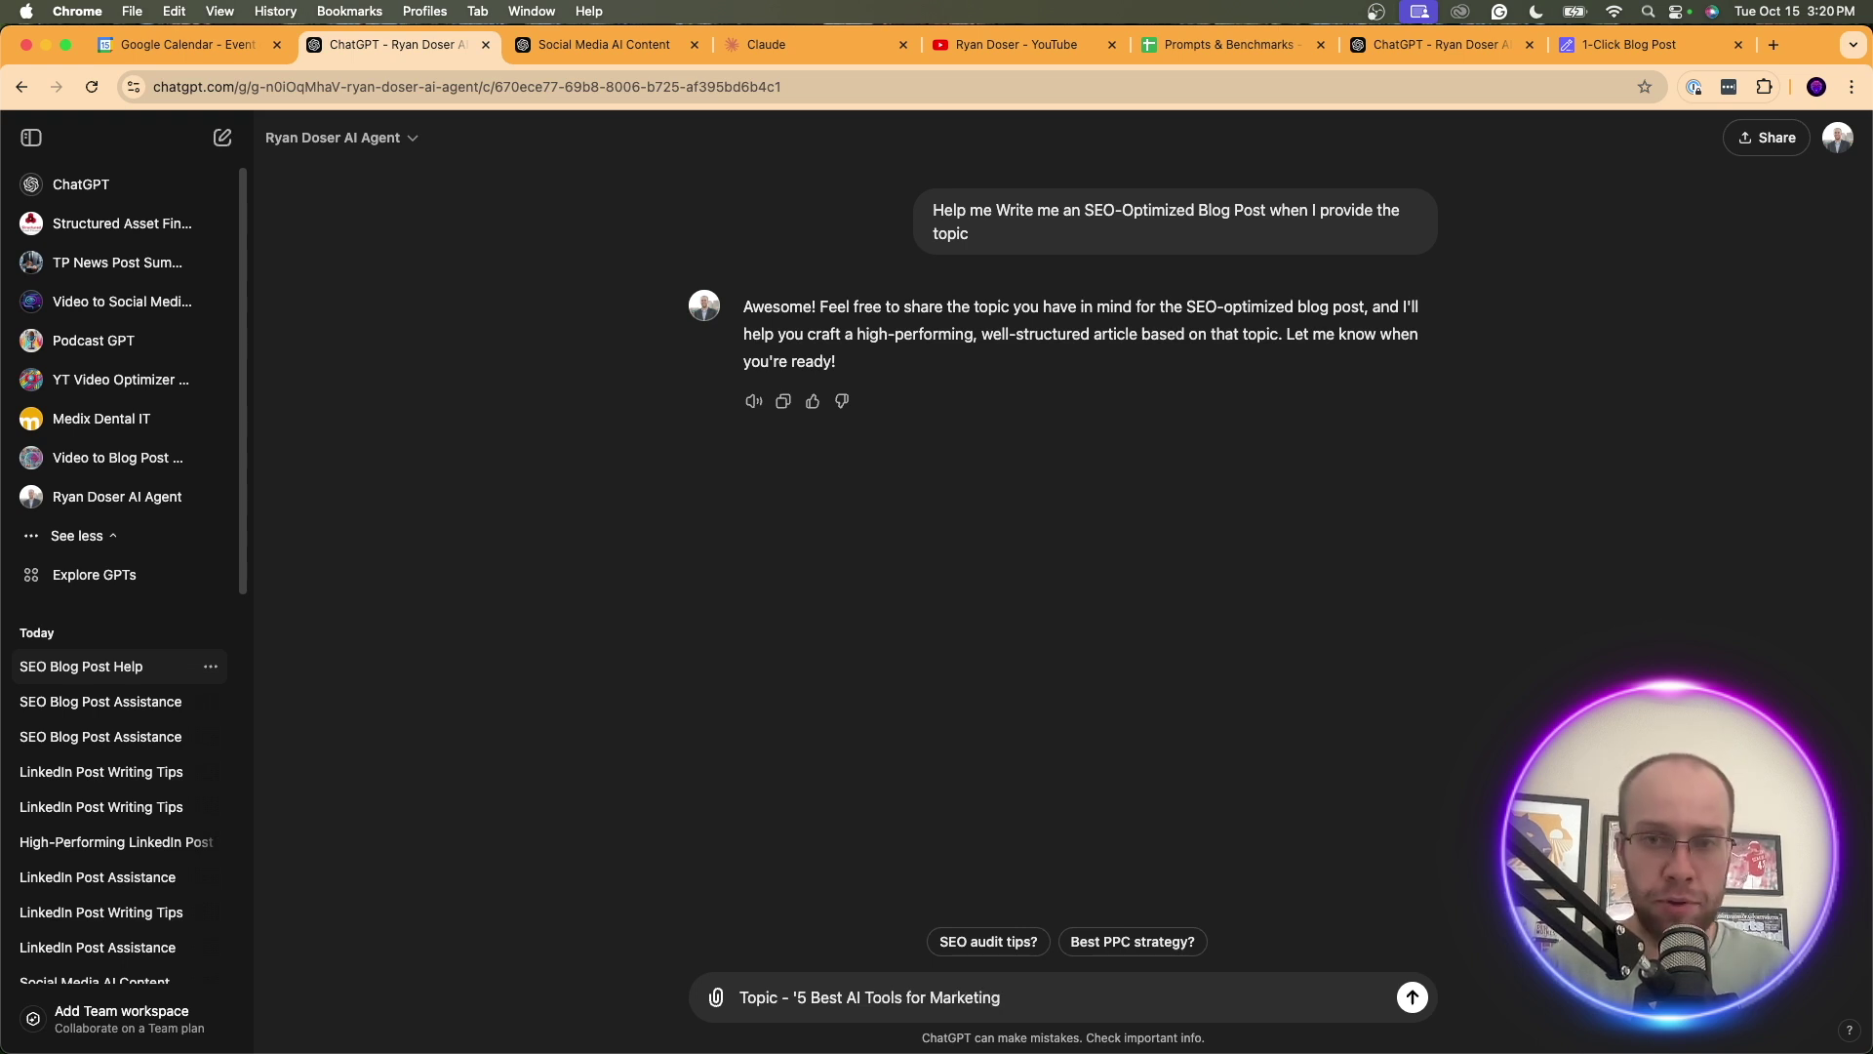
type("'")
key("shift+Return")
key("shift+Return")
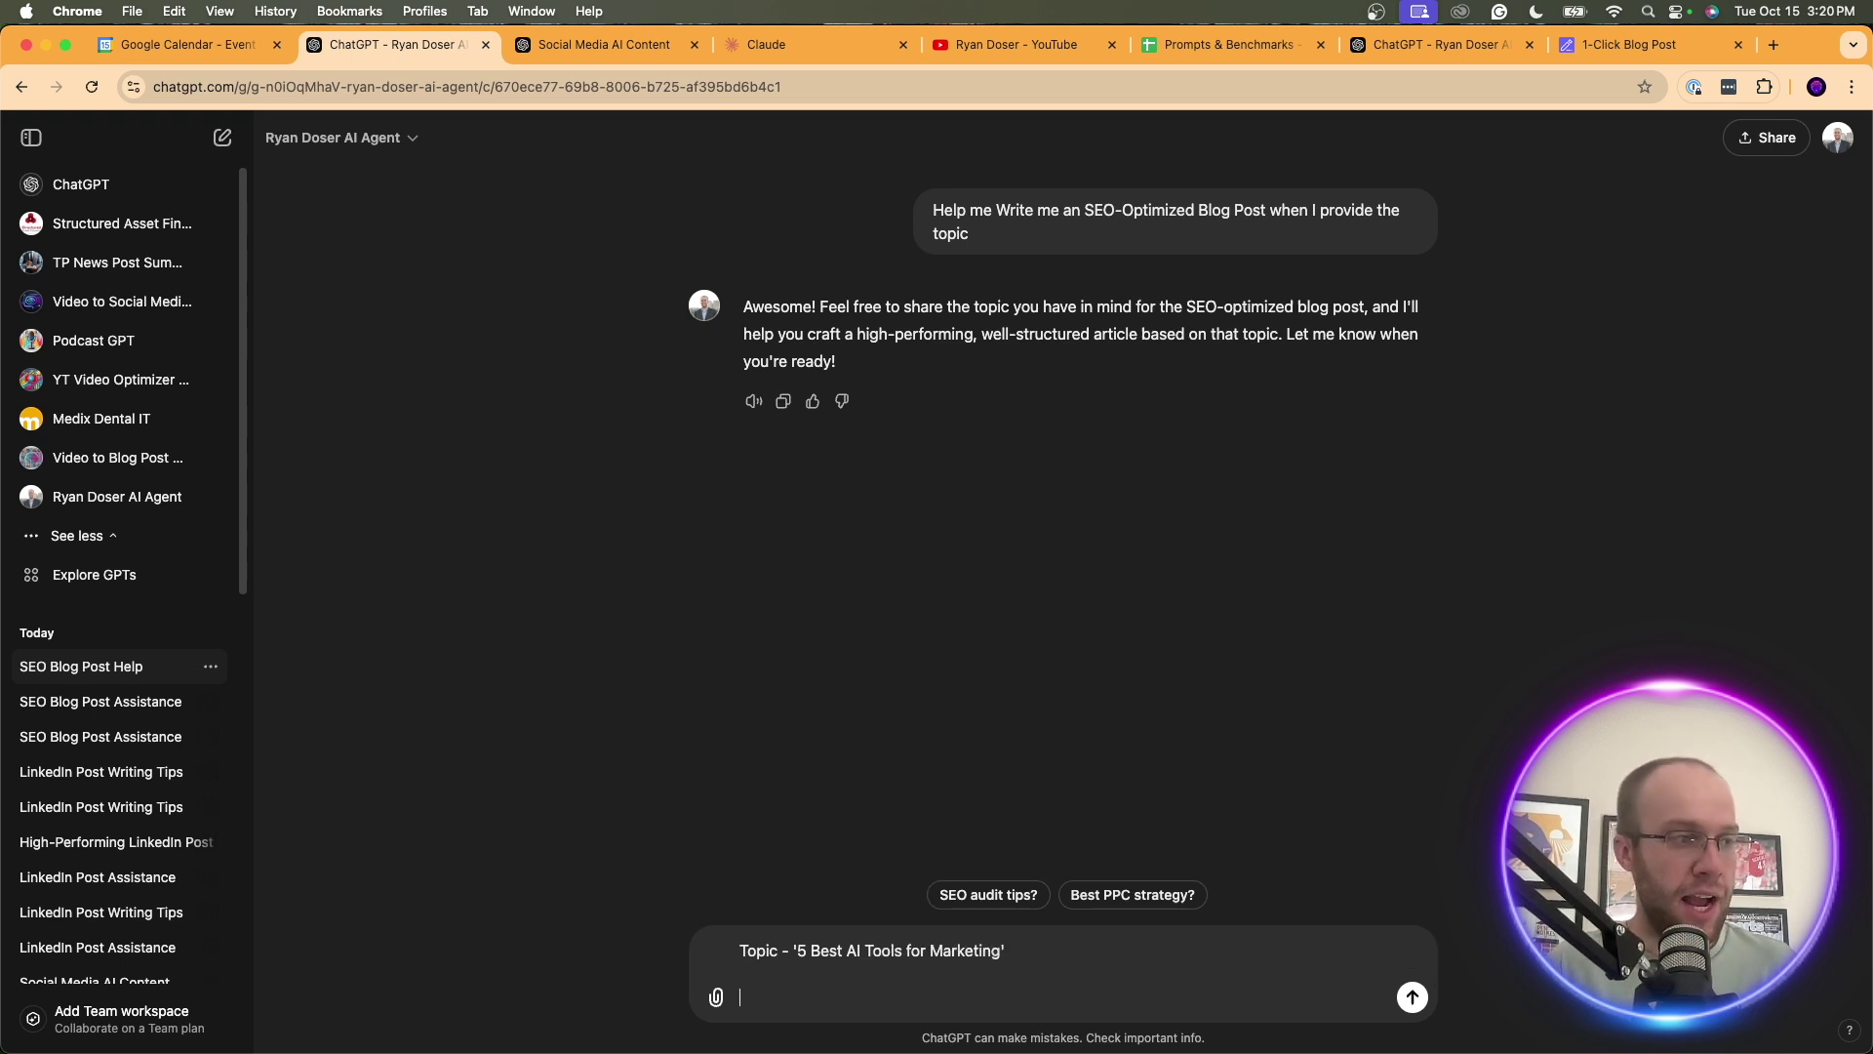
key("super+v")
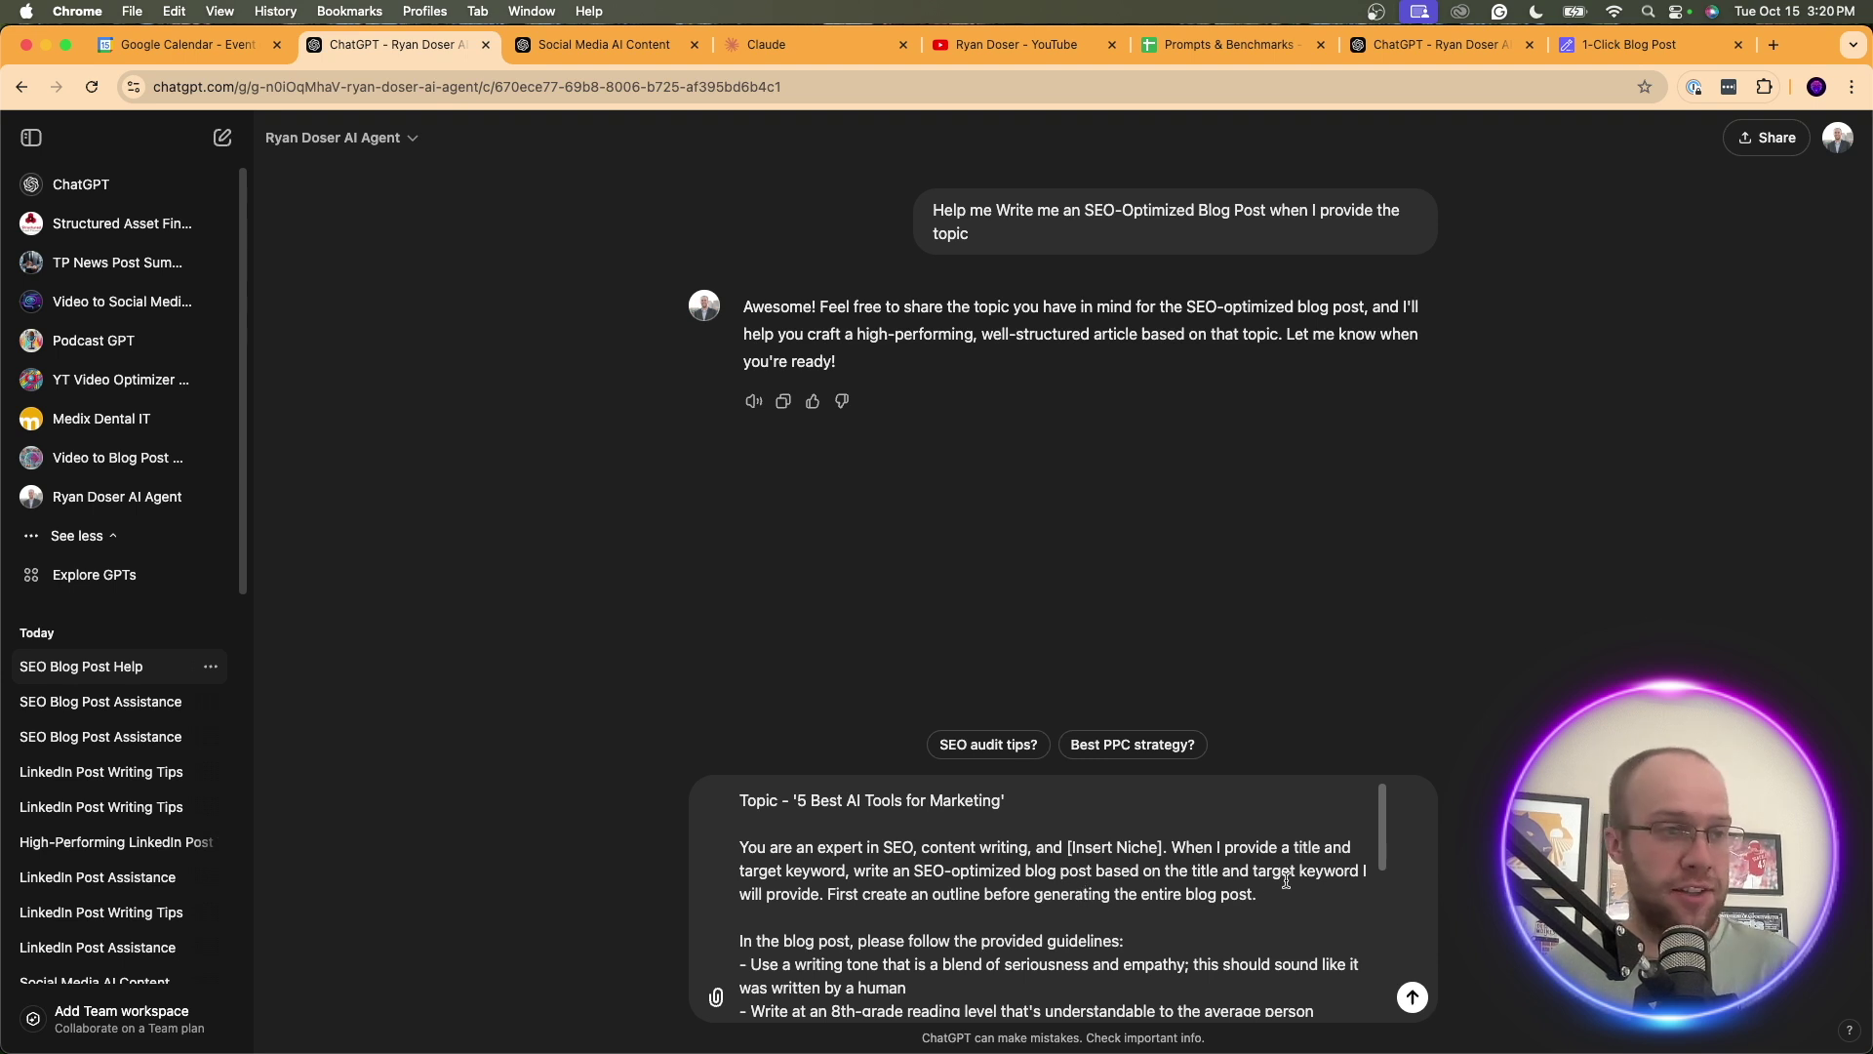
Remove the opening expert paragraph and blank lines from the guidelines, then send
left_click_drag(1284, 890, 739, 847)
key("BackSpace")
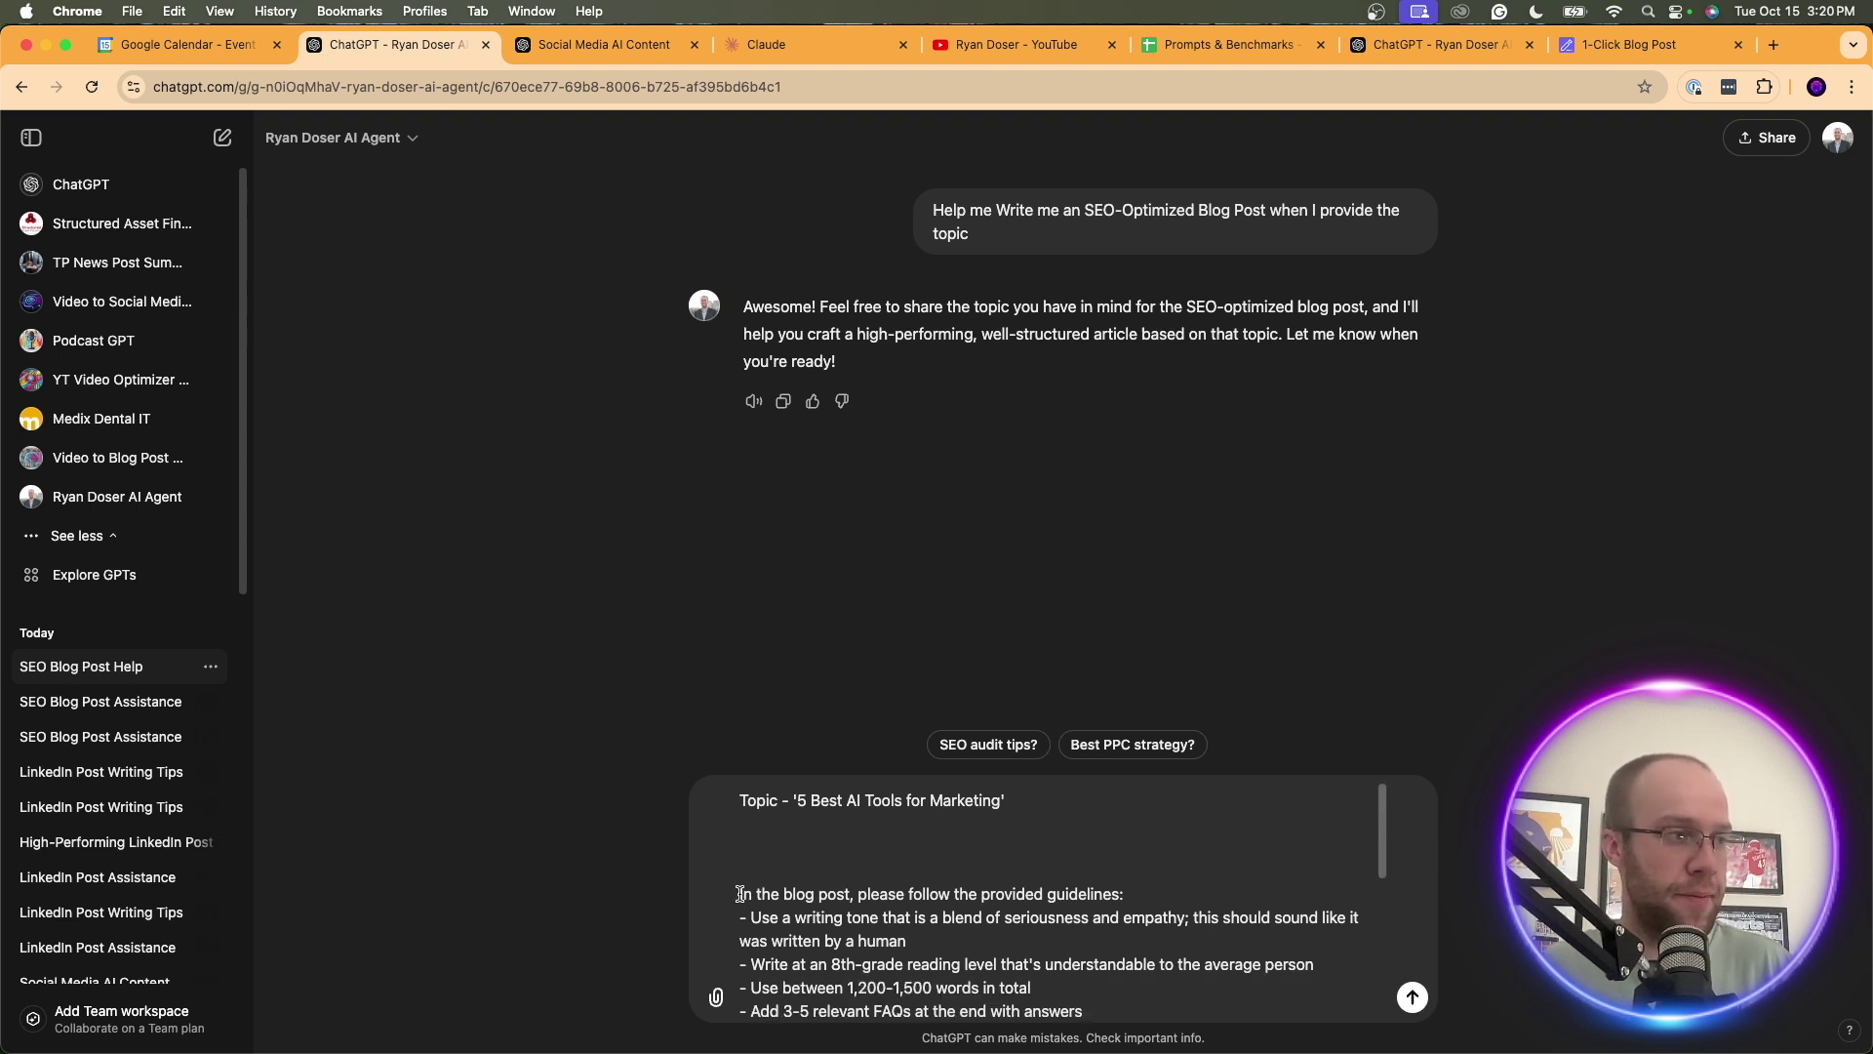
key("BackSpace")
key("BackSpace")
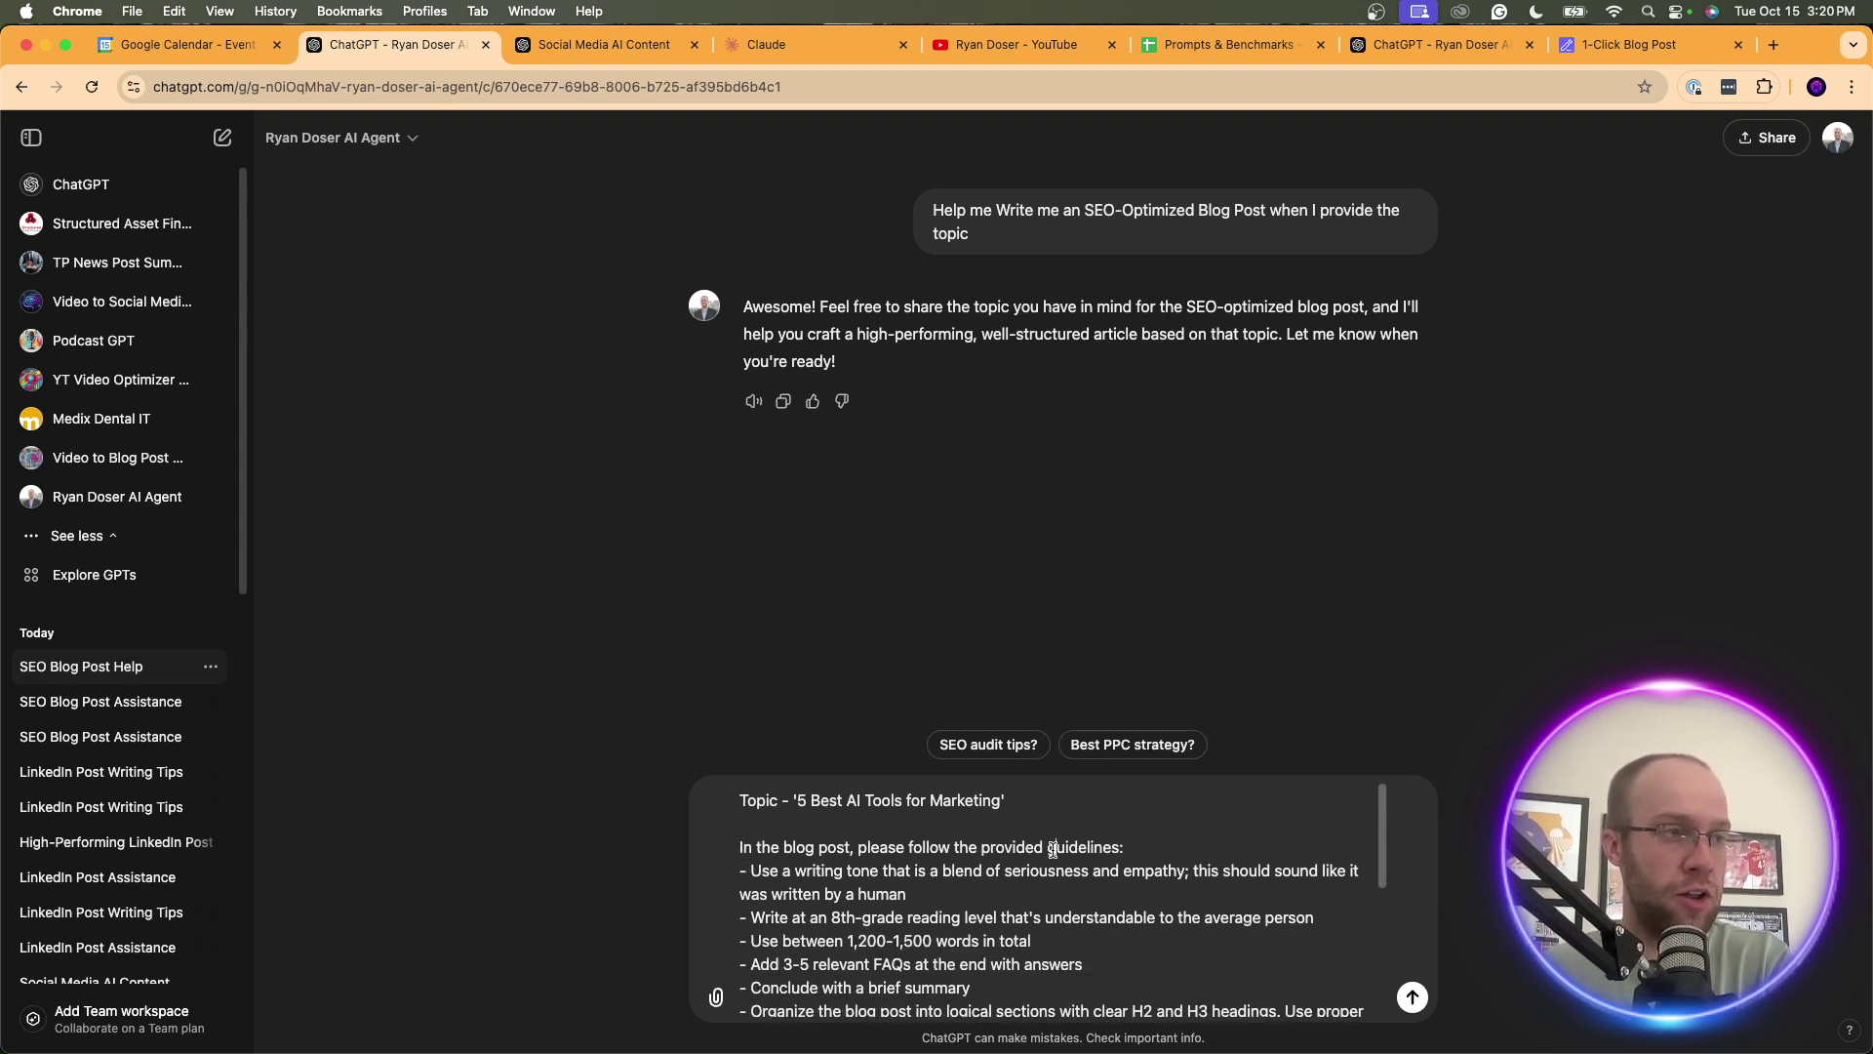
scroll(1000, 922, "down", 5)
scroll(942, 918, "up", 4)
scroll(943, 918, "down", 5)
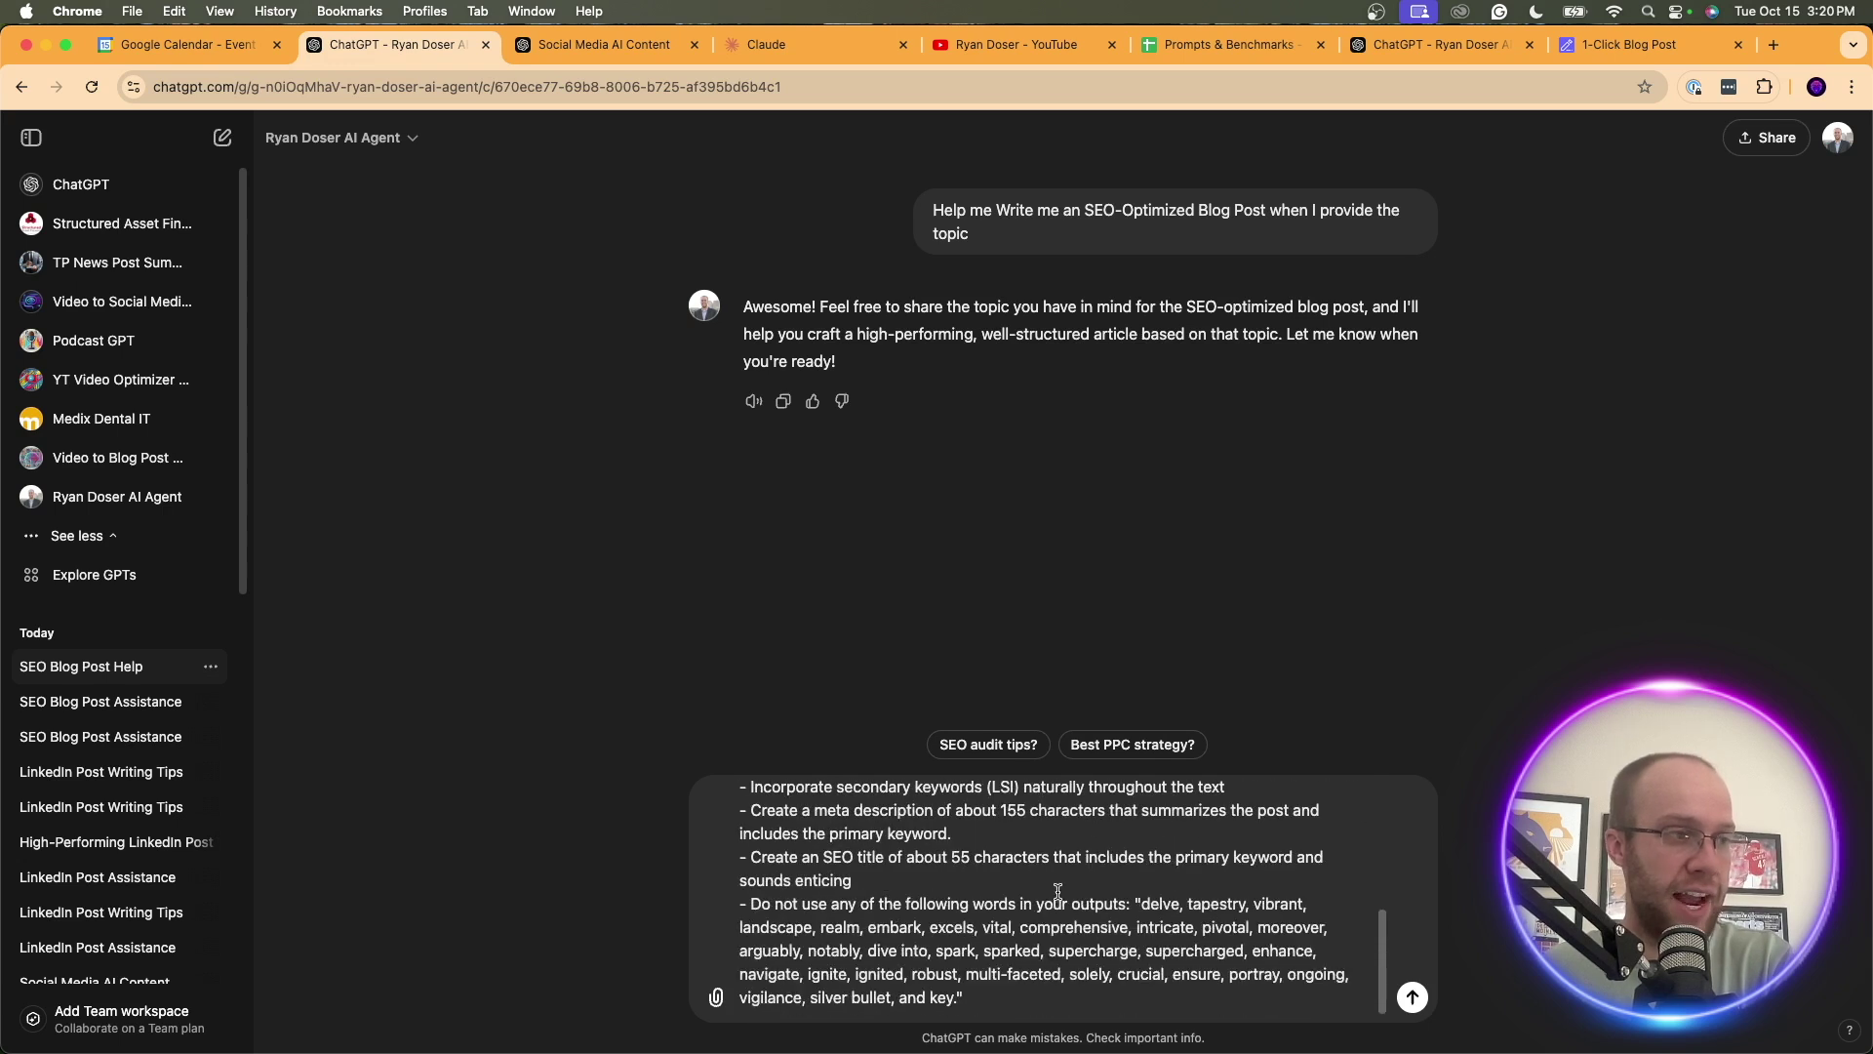
left_click_drag(1015, 993, 860, 899)
left_click(859, 898)
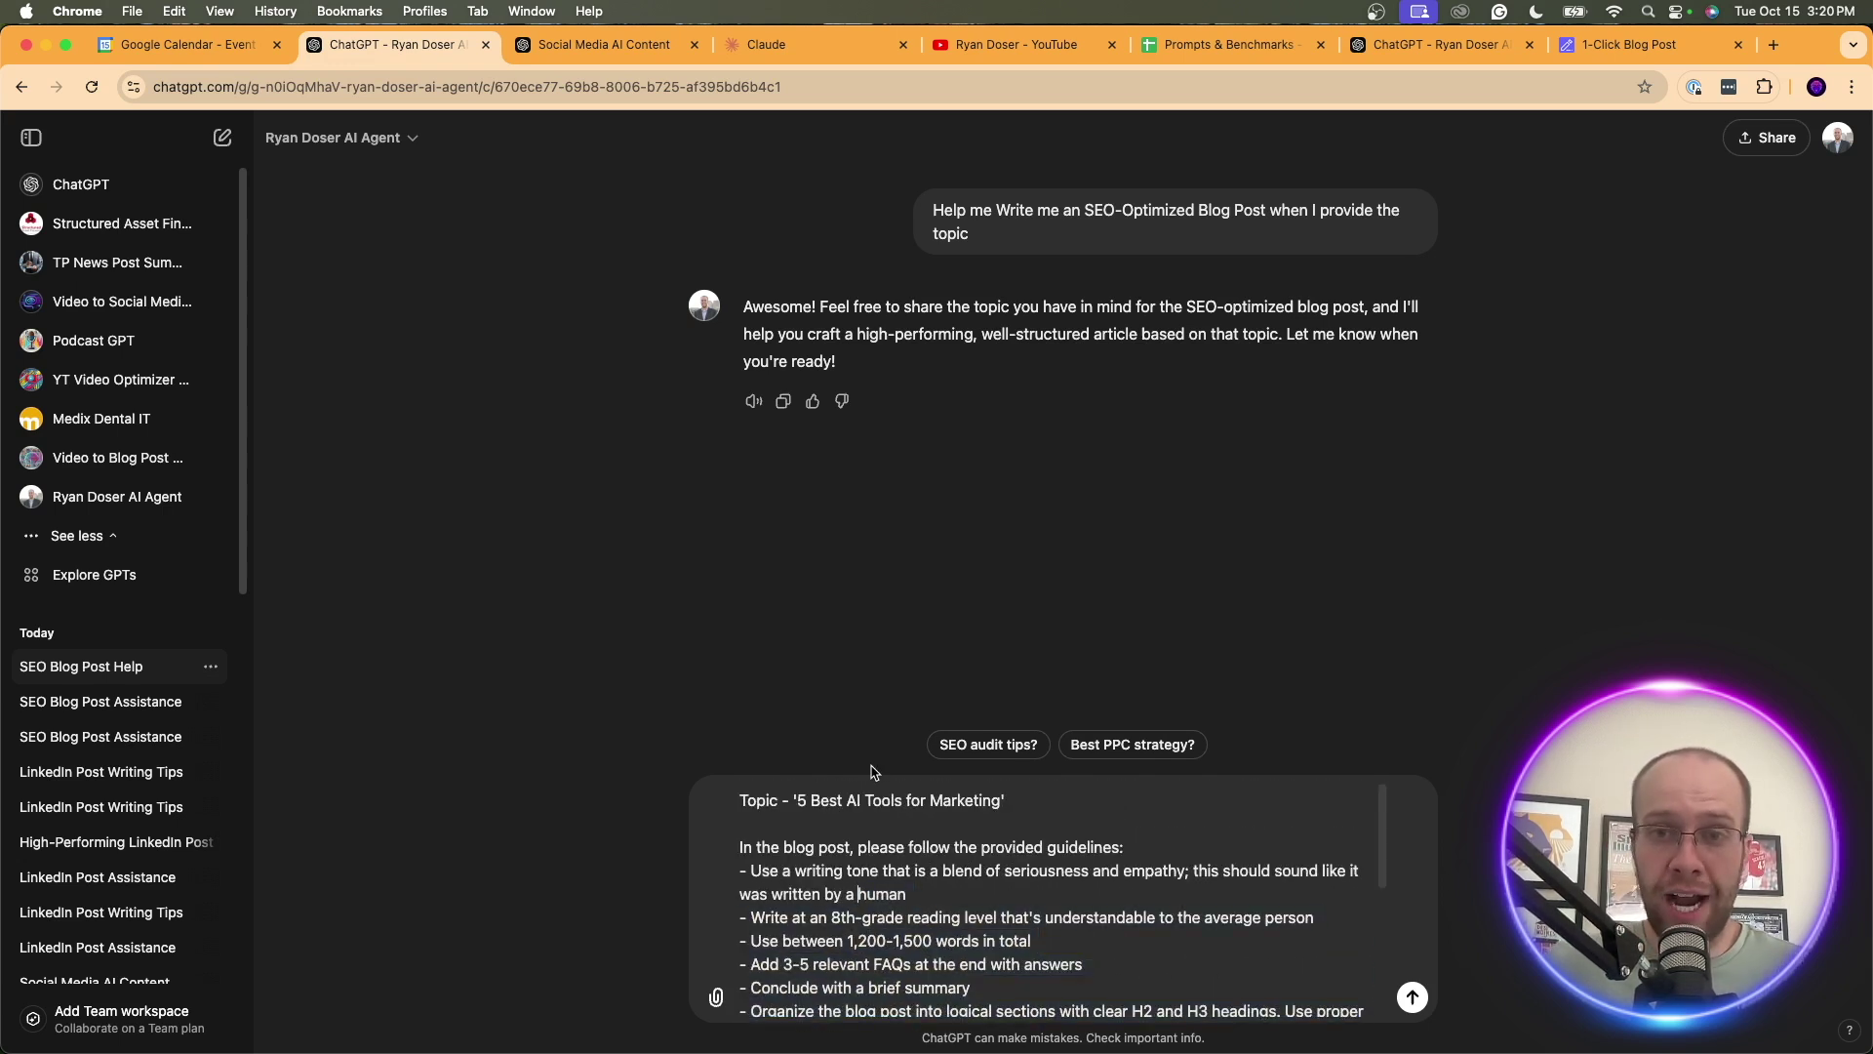
key("Return")
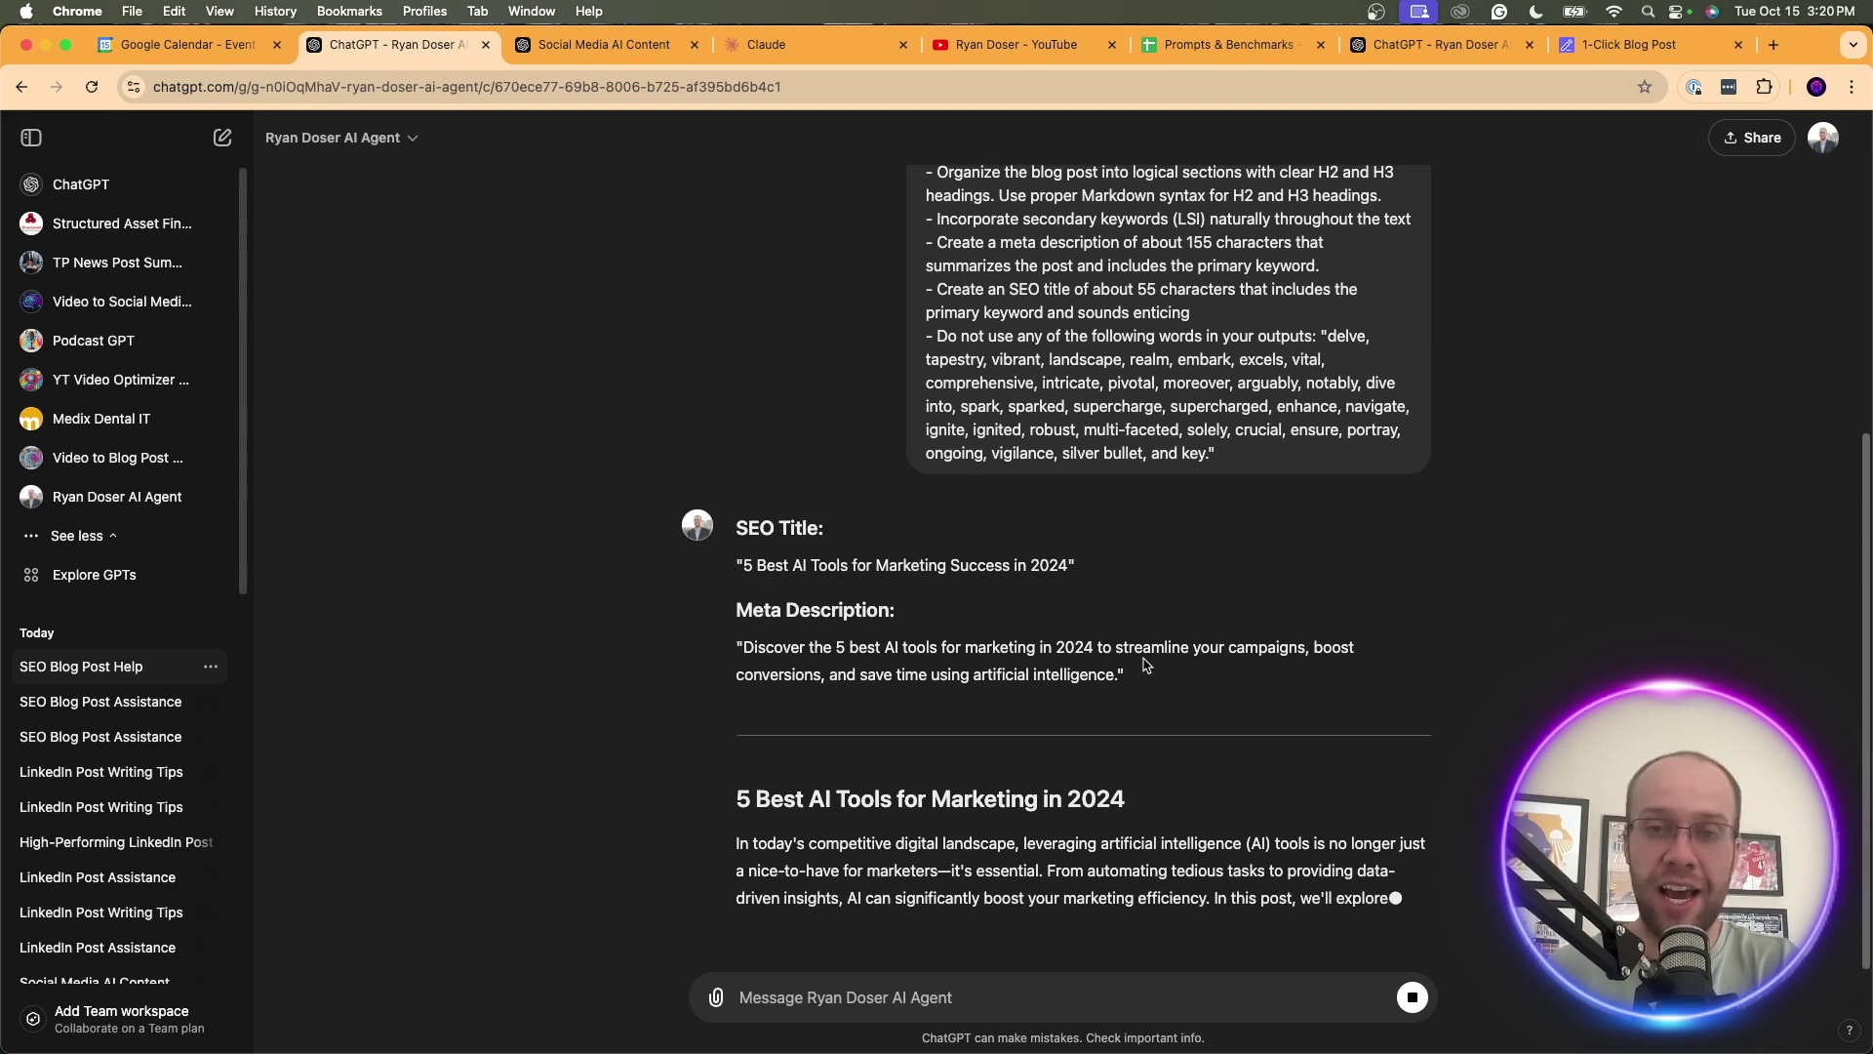
Read the finished post from its heading through the five tools, FAQs and Conclusion
scroll(1185, 635, "up", 3)
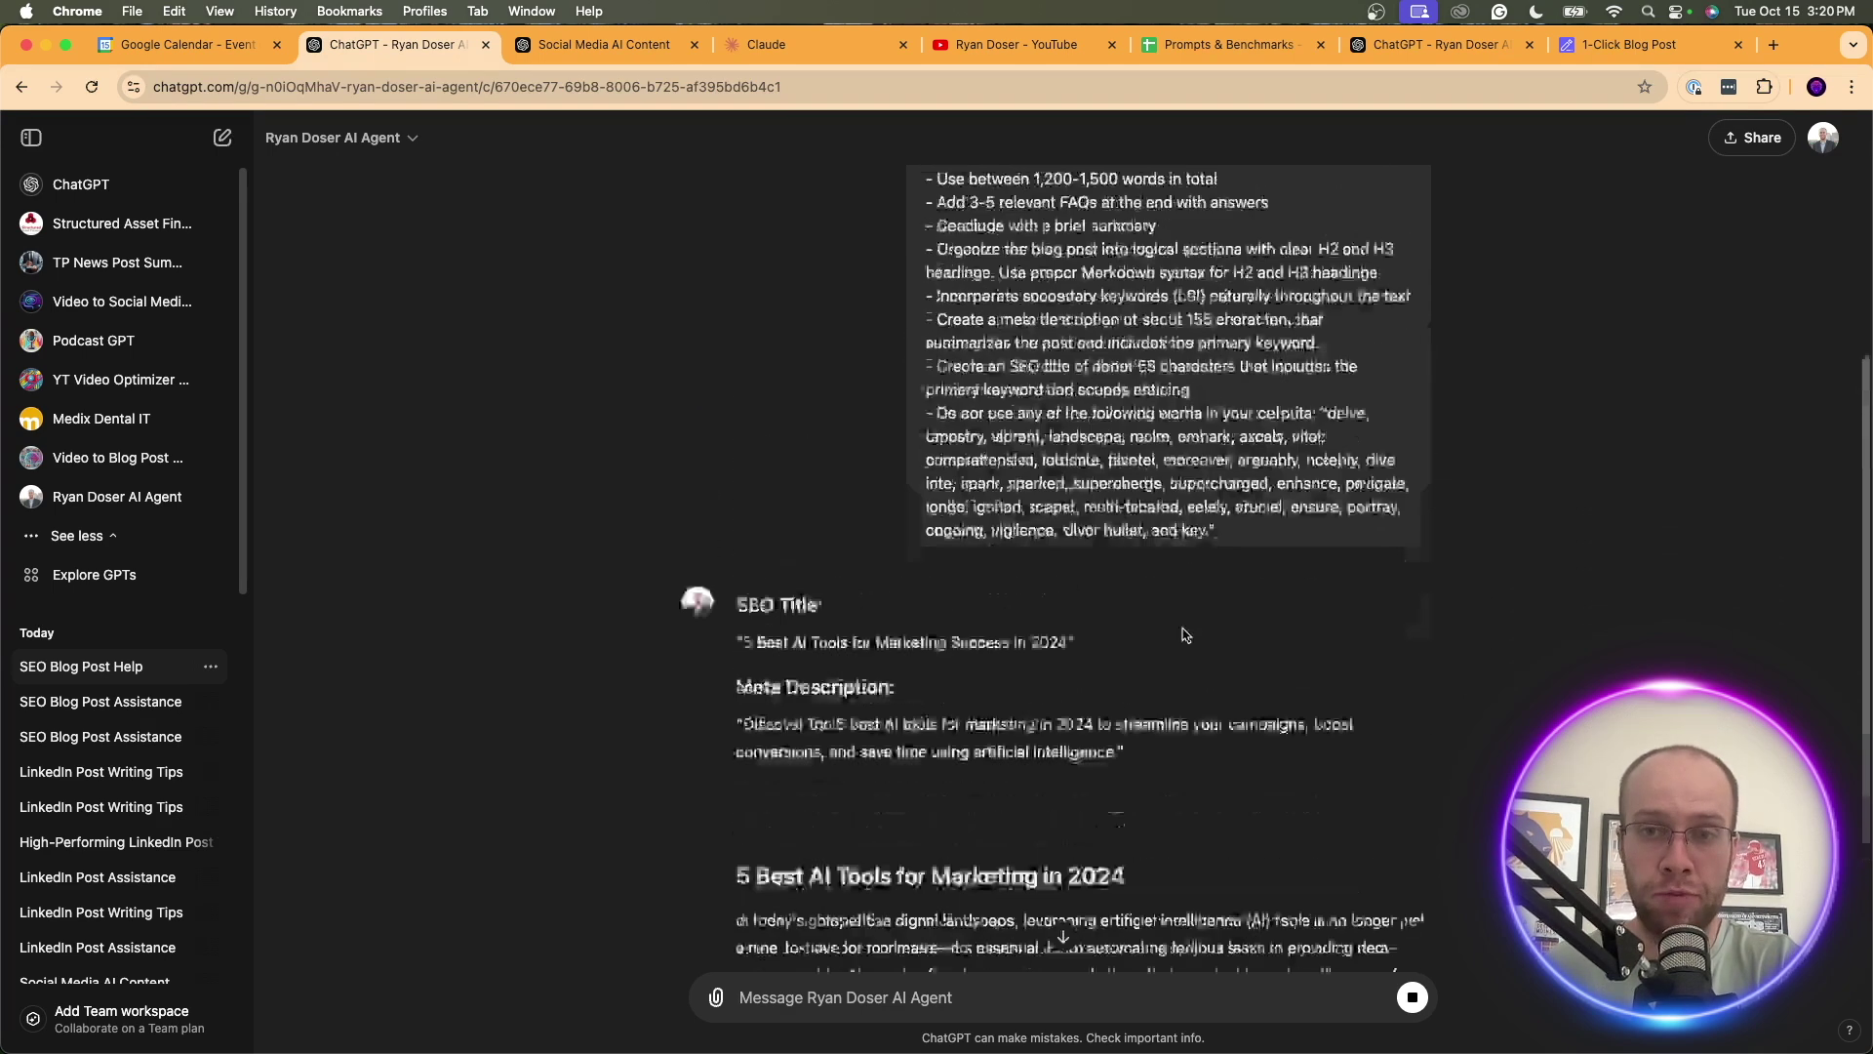
scroll(1185, 636, "up", 5)
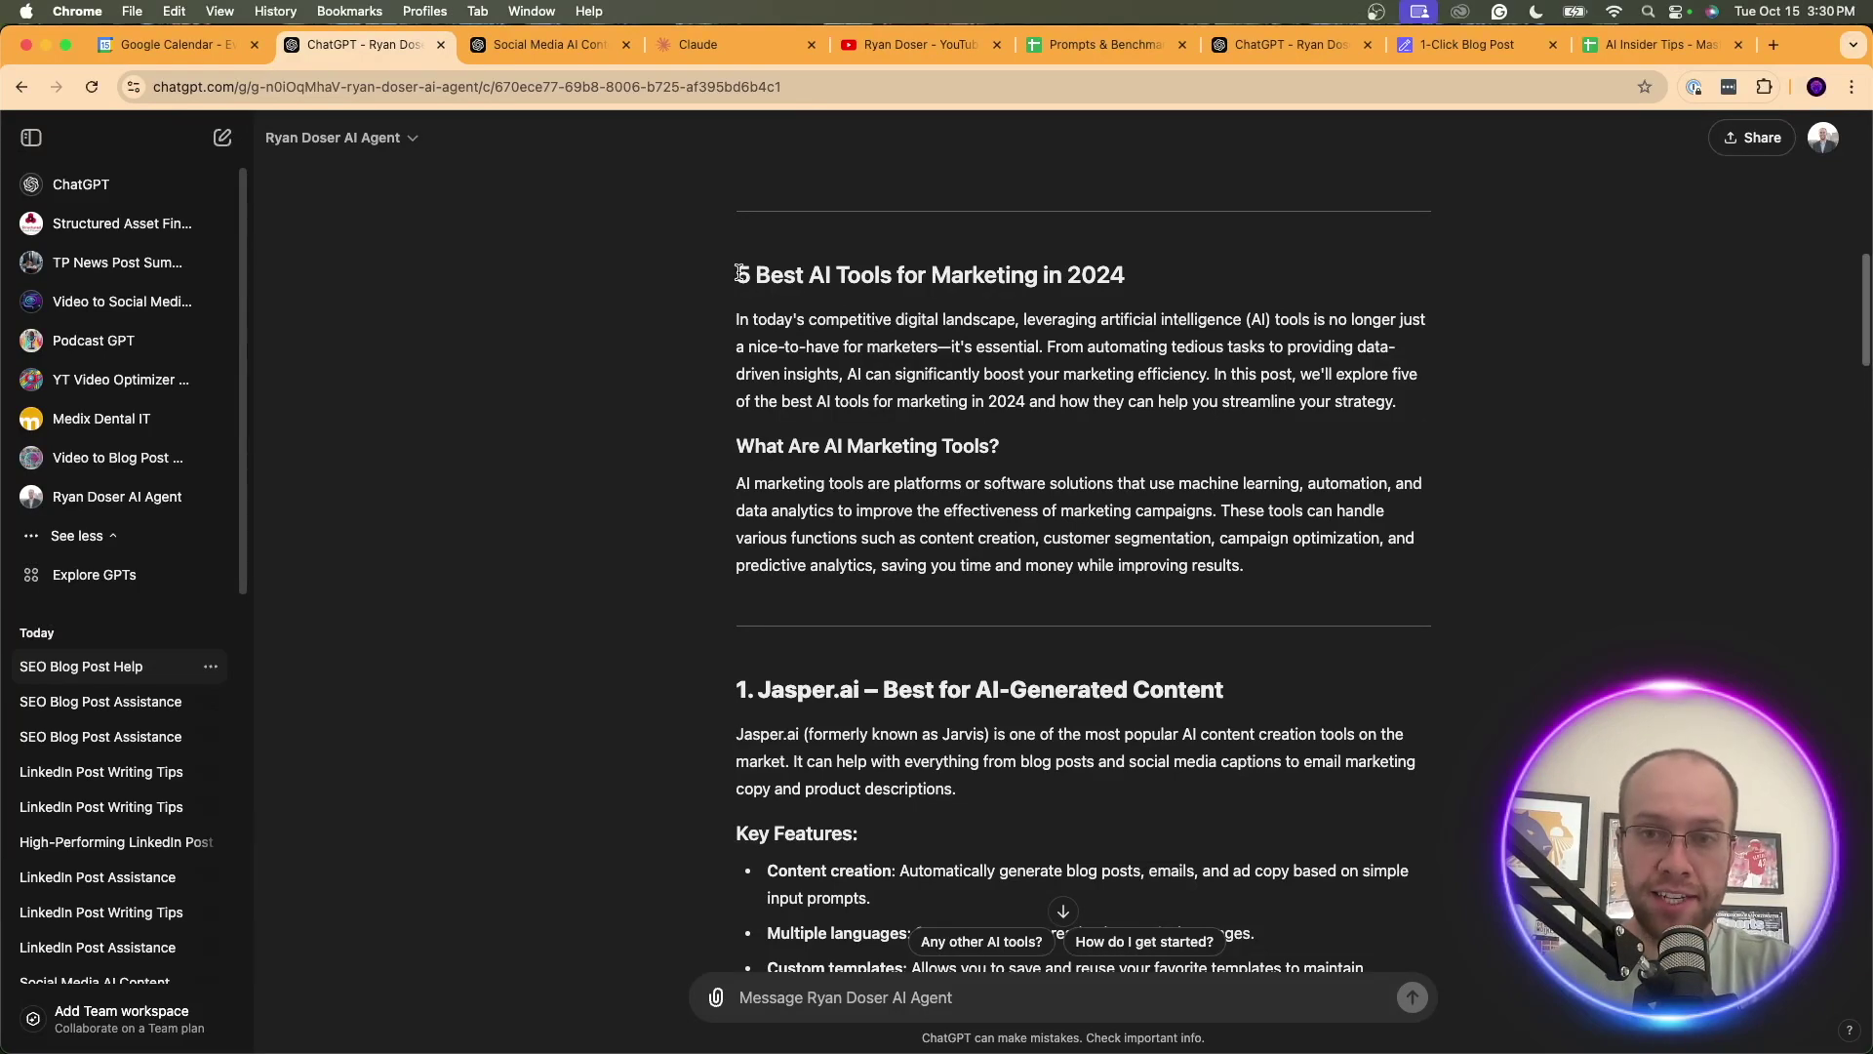
left_click_drag(738, 272, 1096, 277)
left_click(1097, 277)
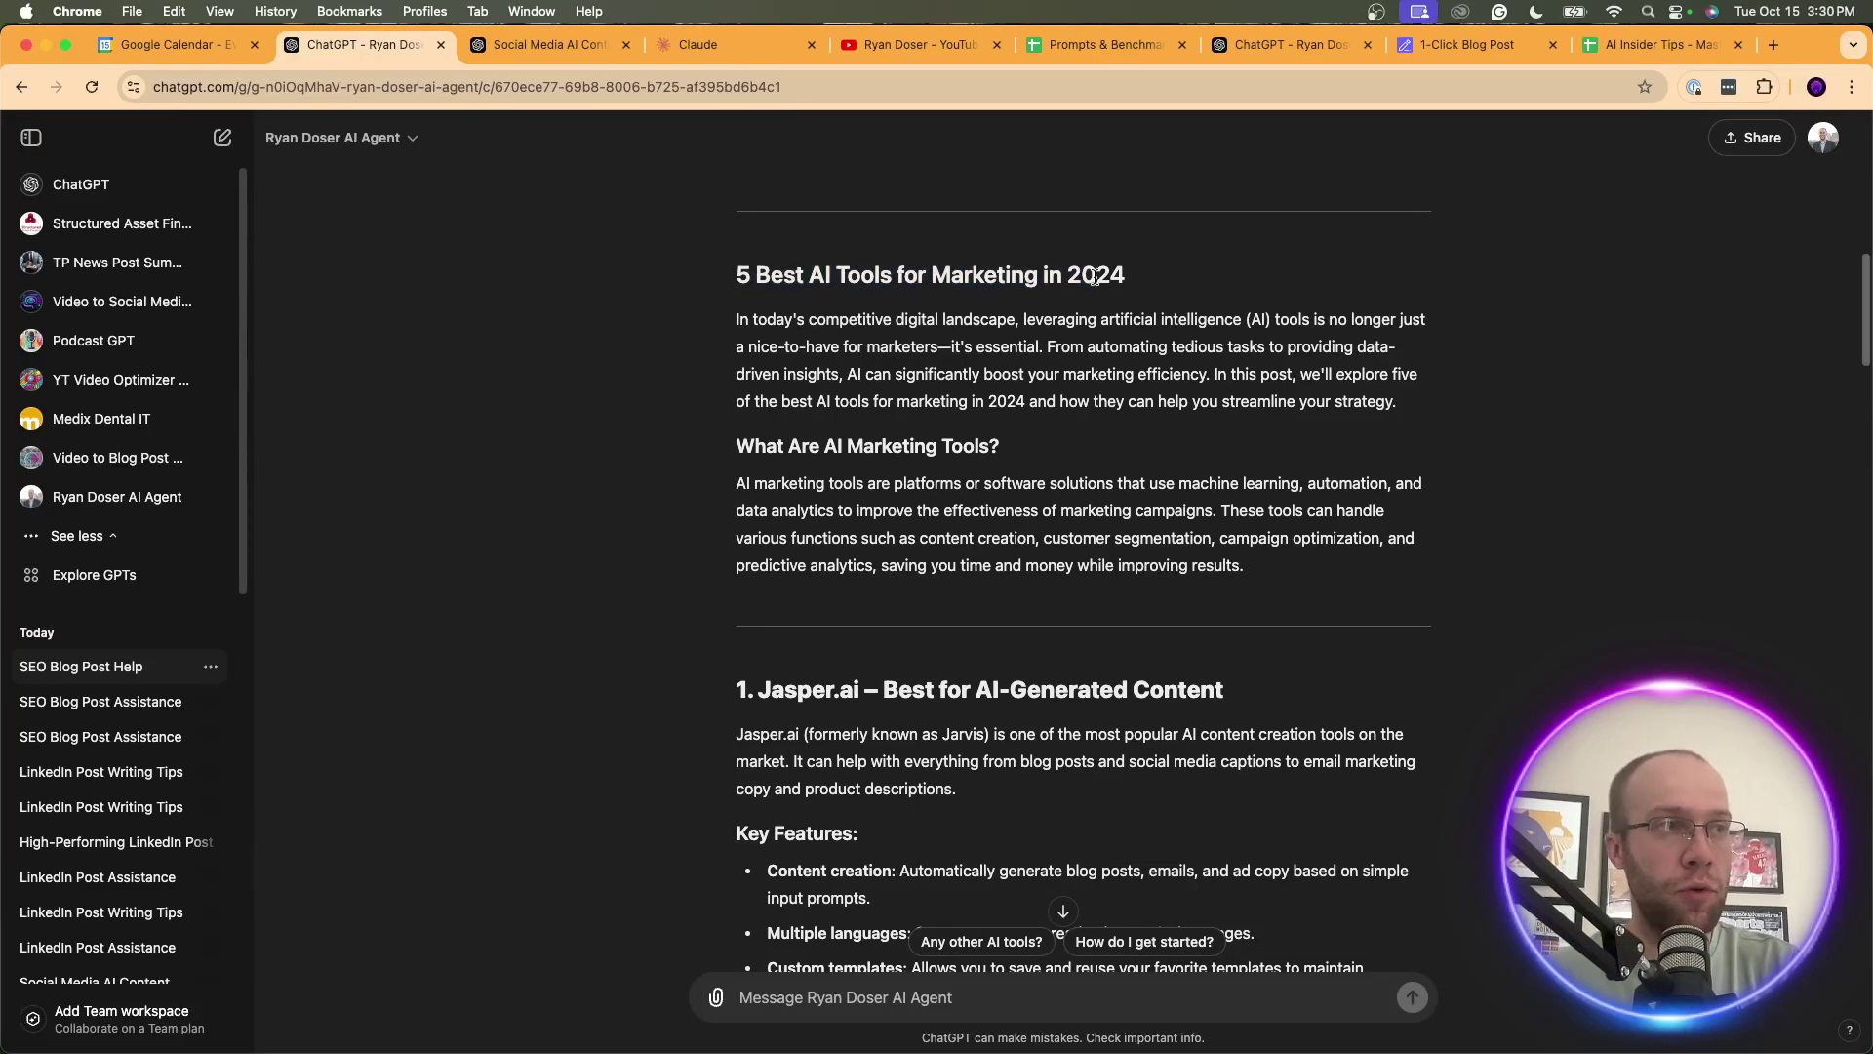
scroll(1005, 446, "down", 1)
scroll(1005, 447, "down", 7)
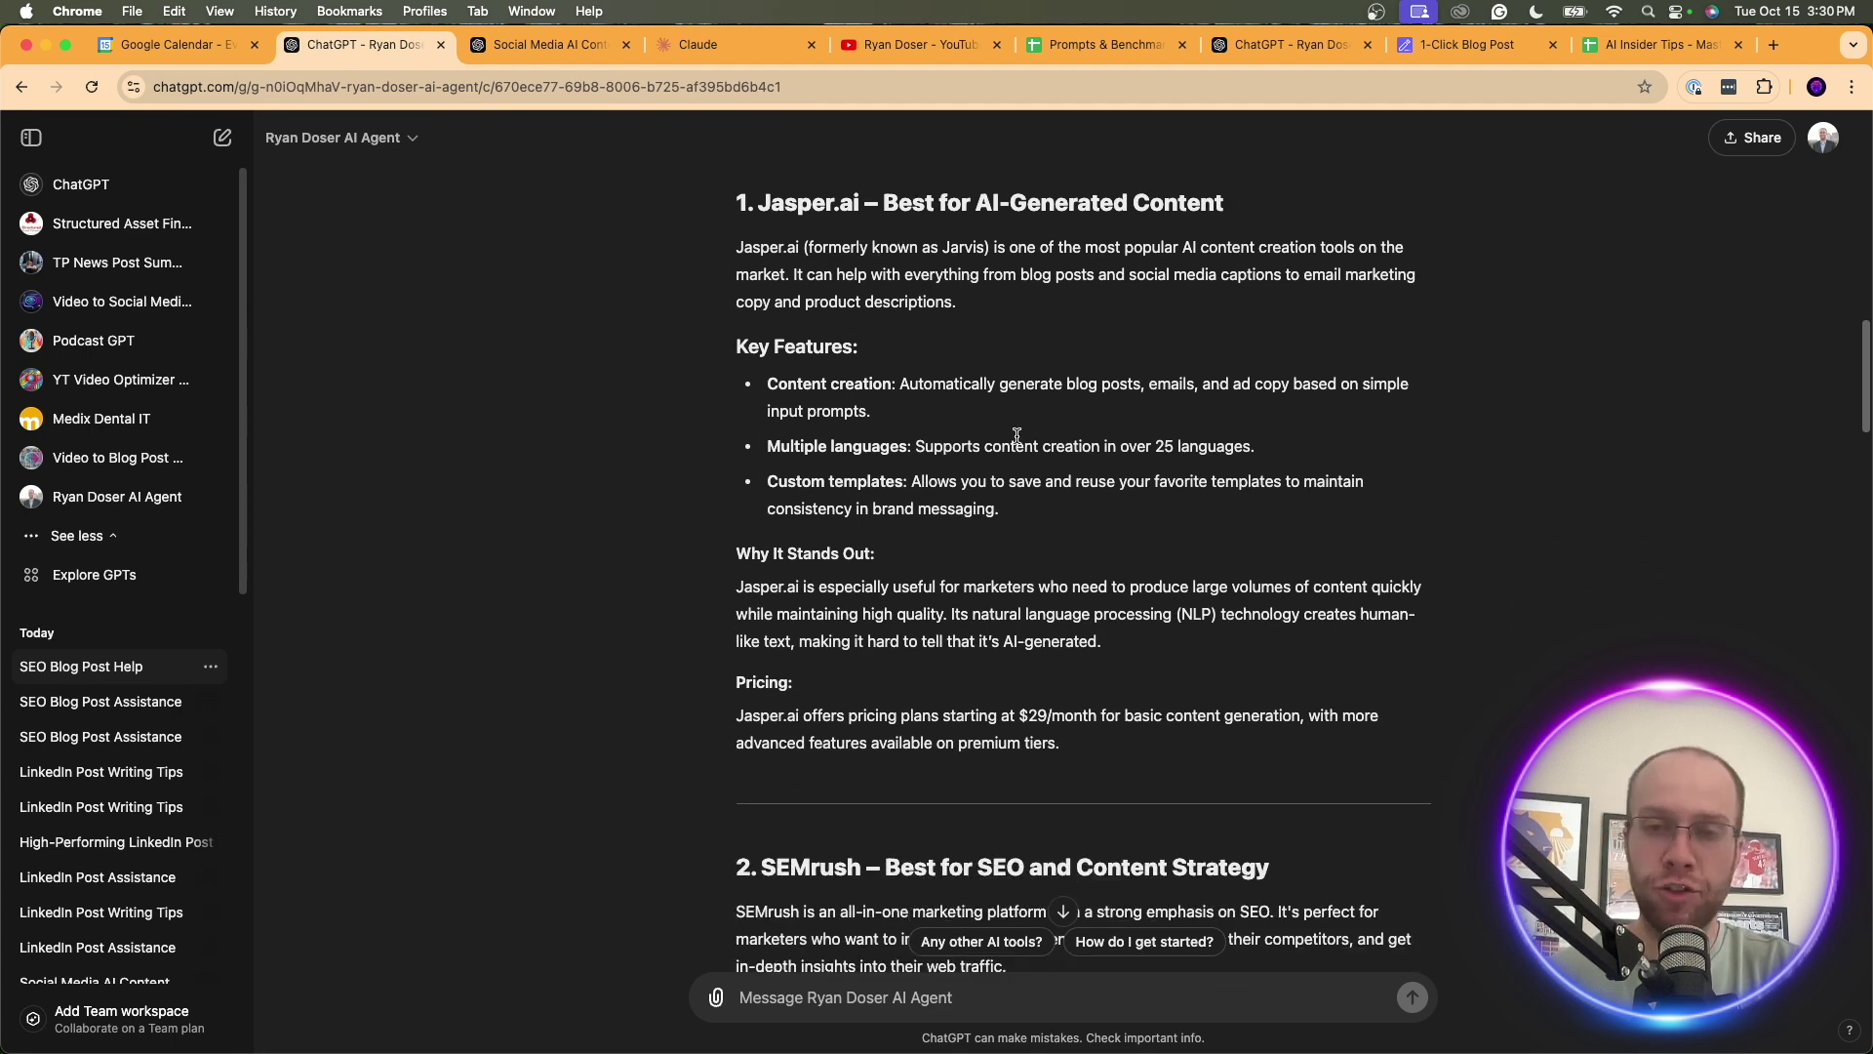
scroll(1018, 442, "down", 2)
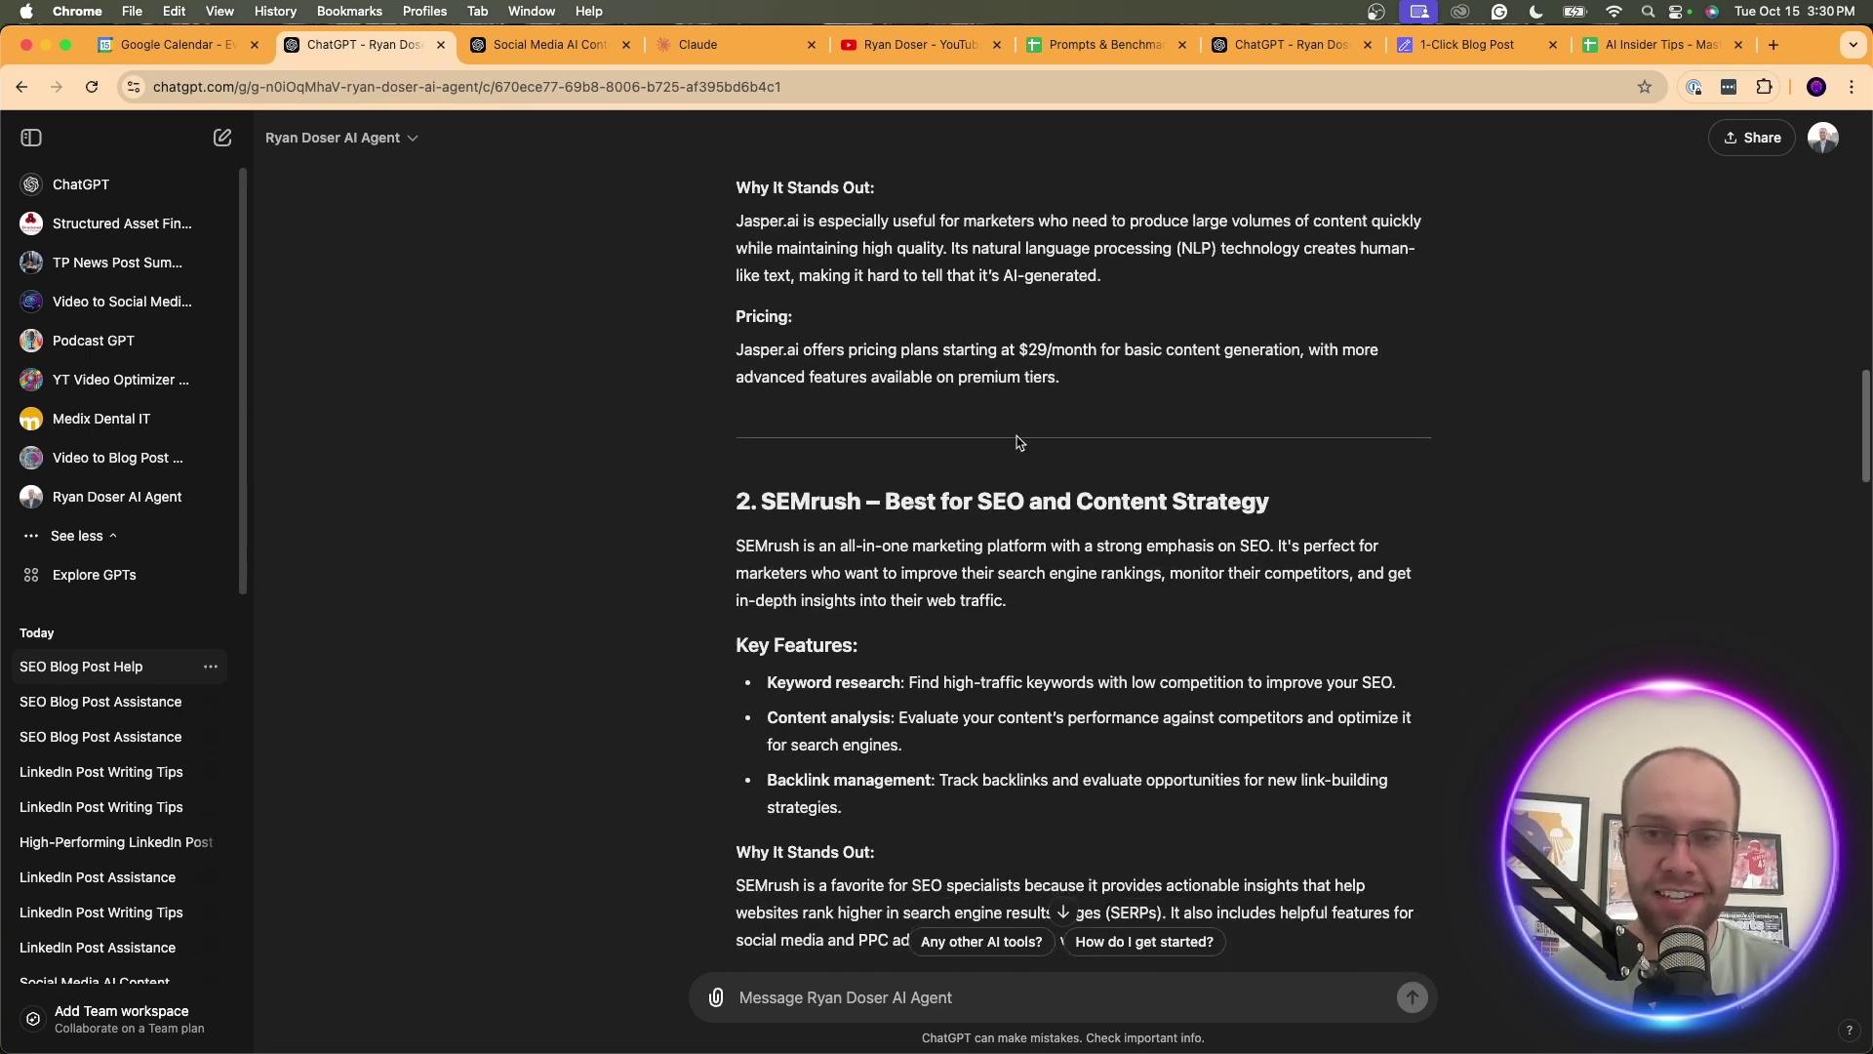
scroll(1018, 442, "down", 3)
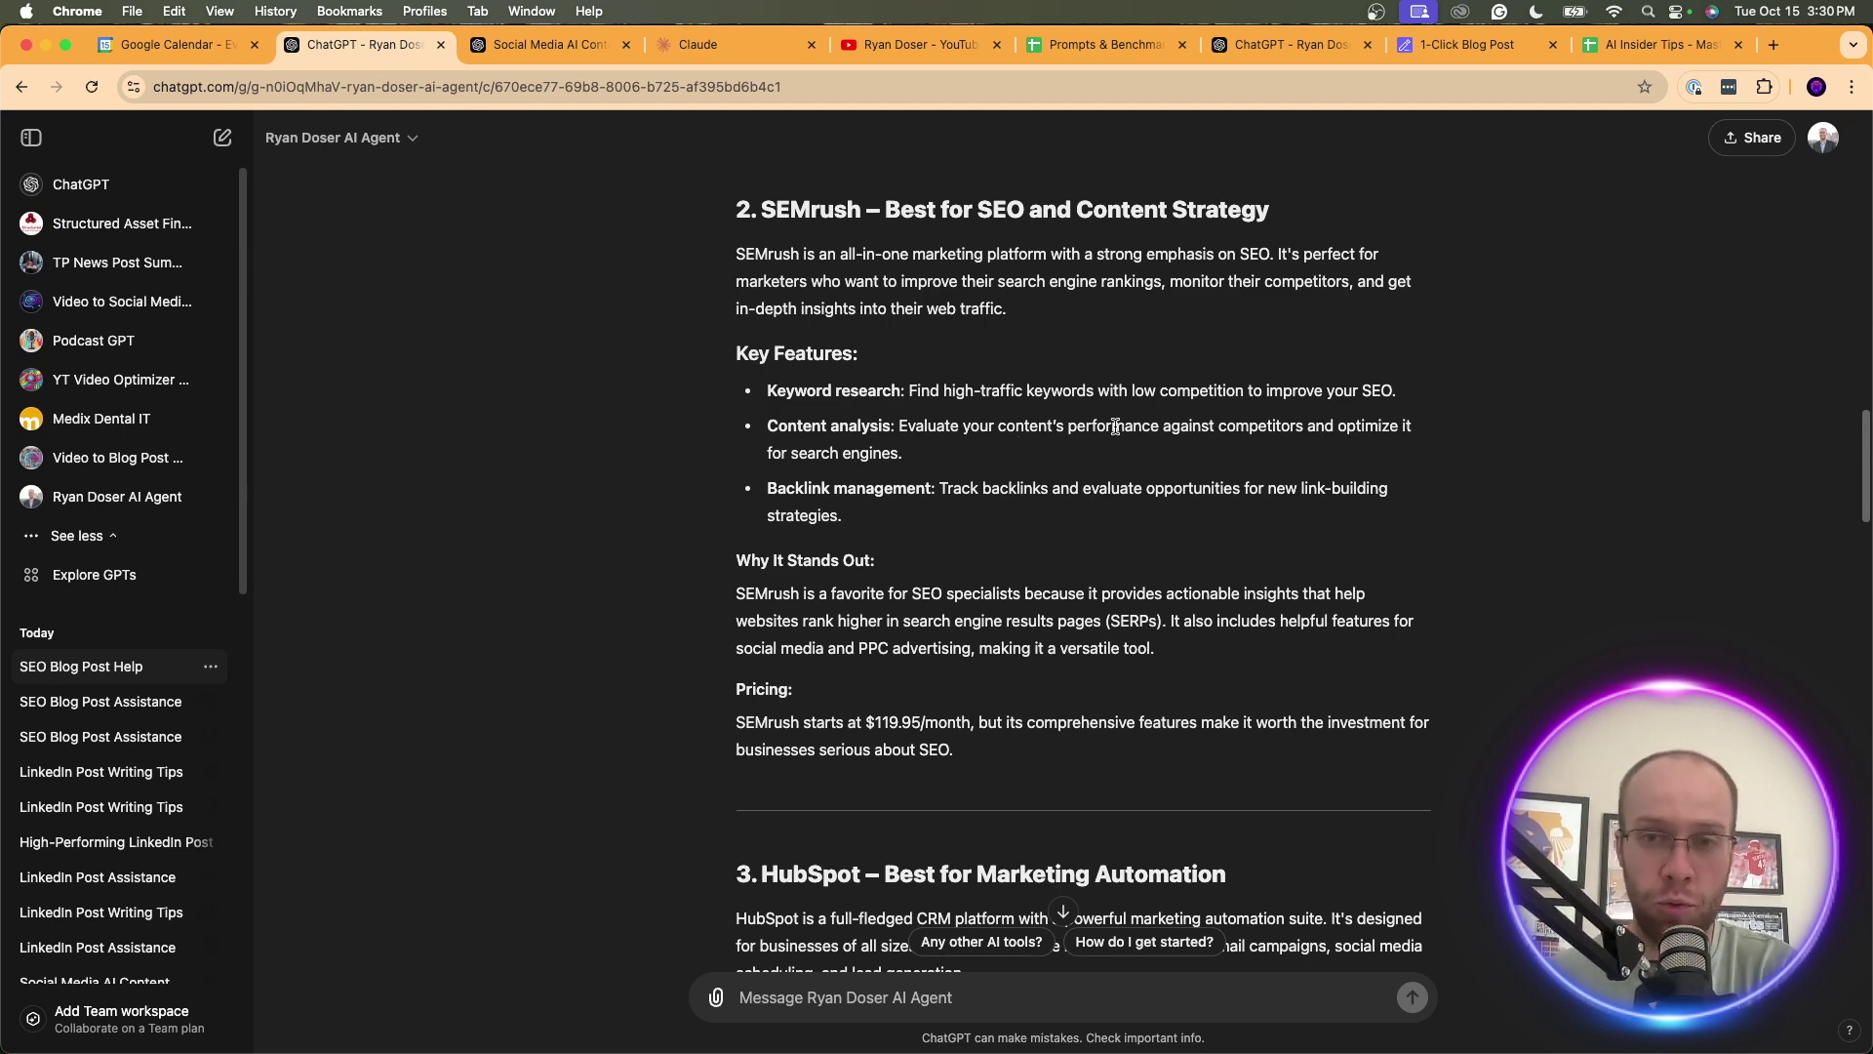
scroll(1141, 445, "down", 10)
scroll(1141, 445, "down", 7)
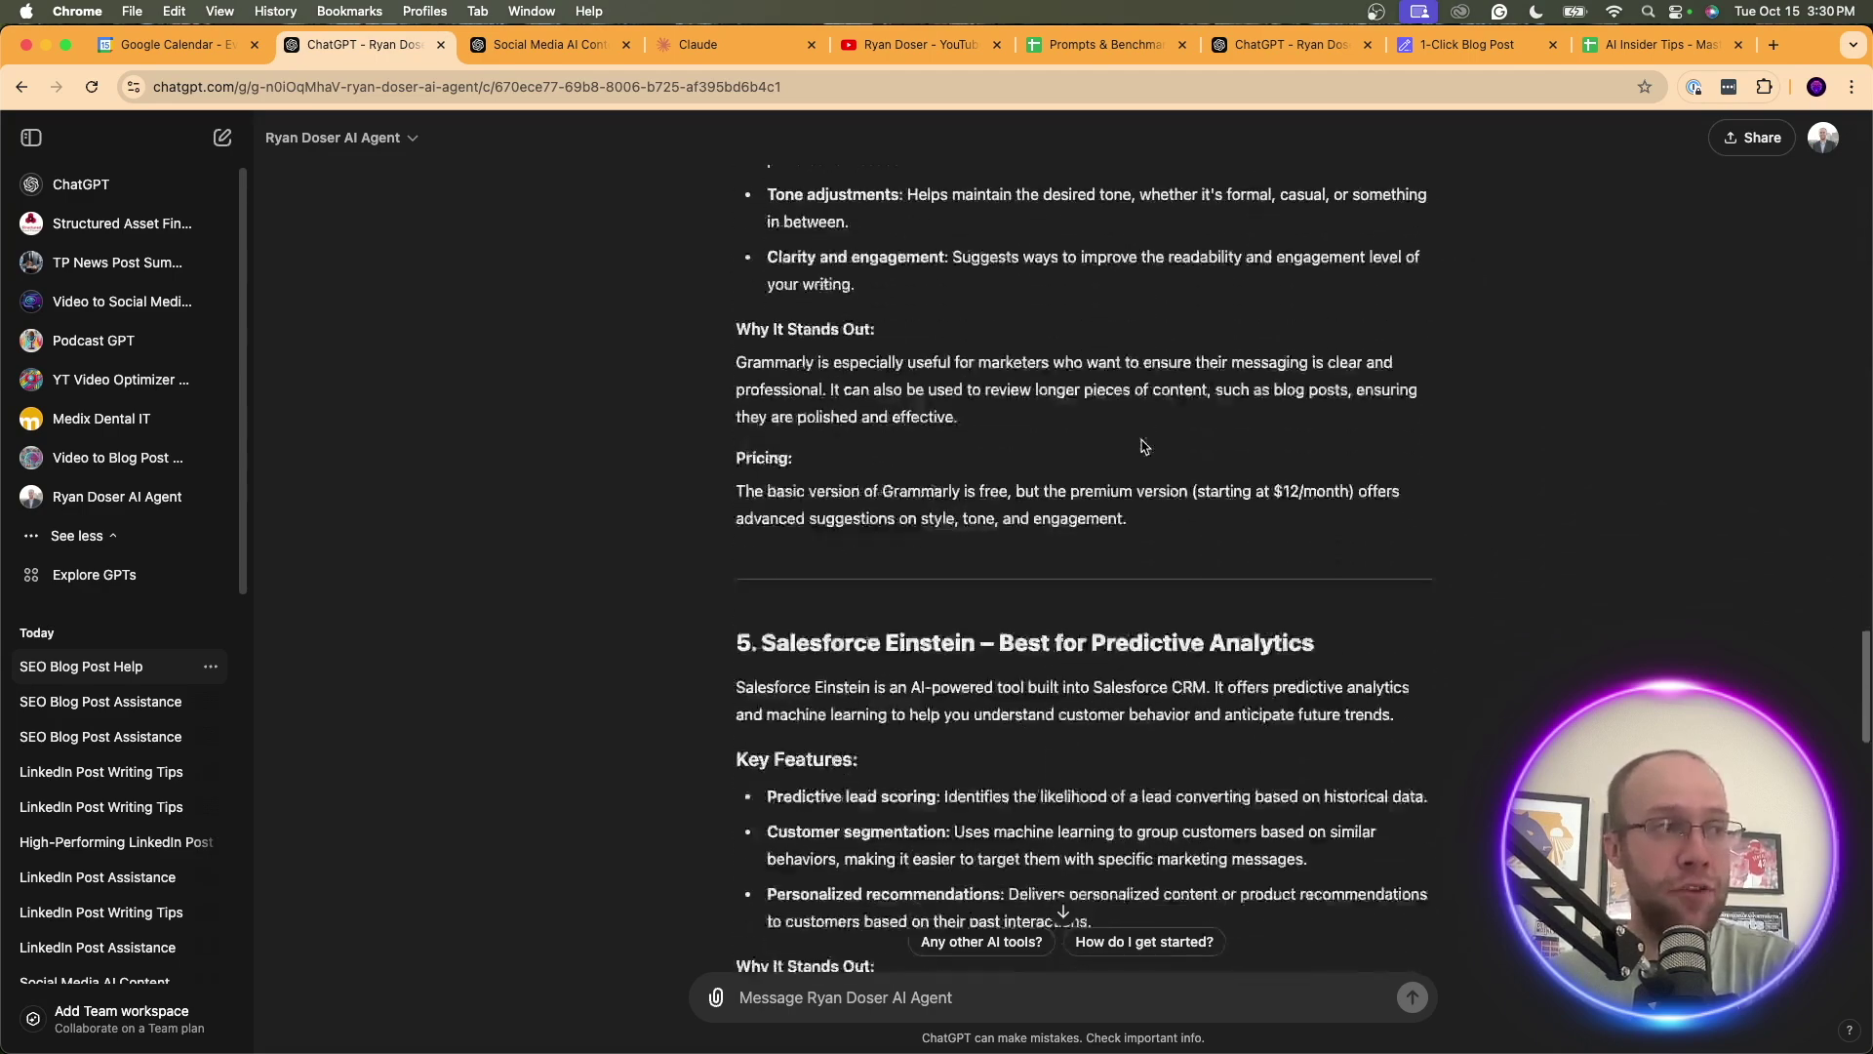
scroll(1091, 496, "down", 7)
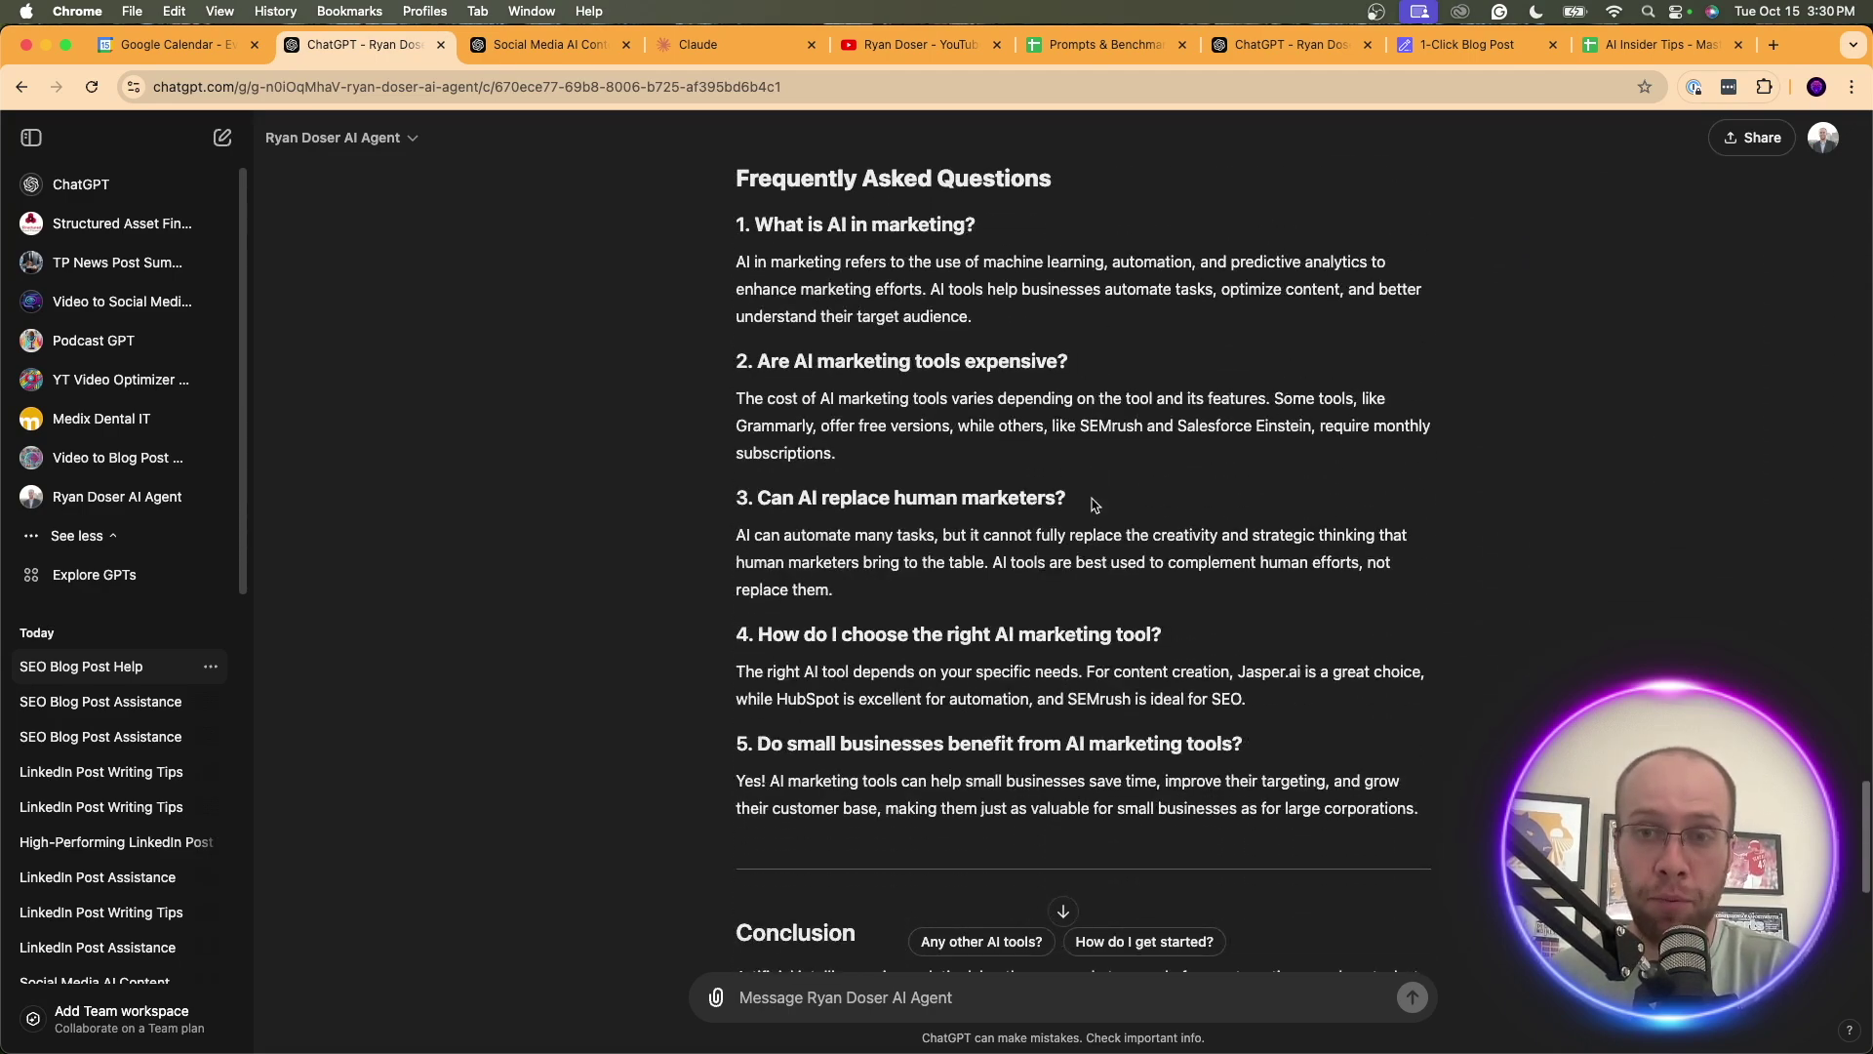
scroll(1092, 504, "down", 5)
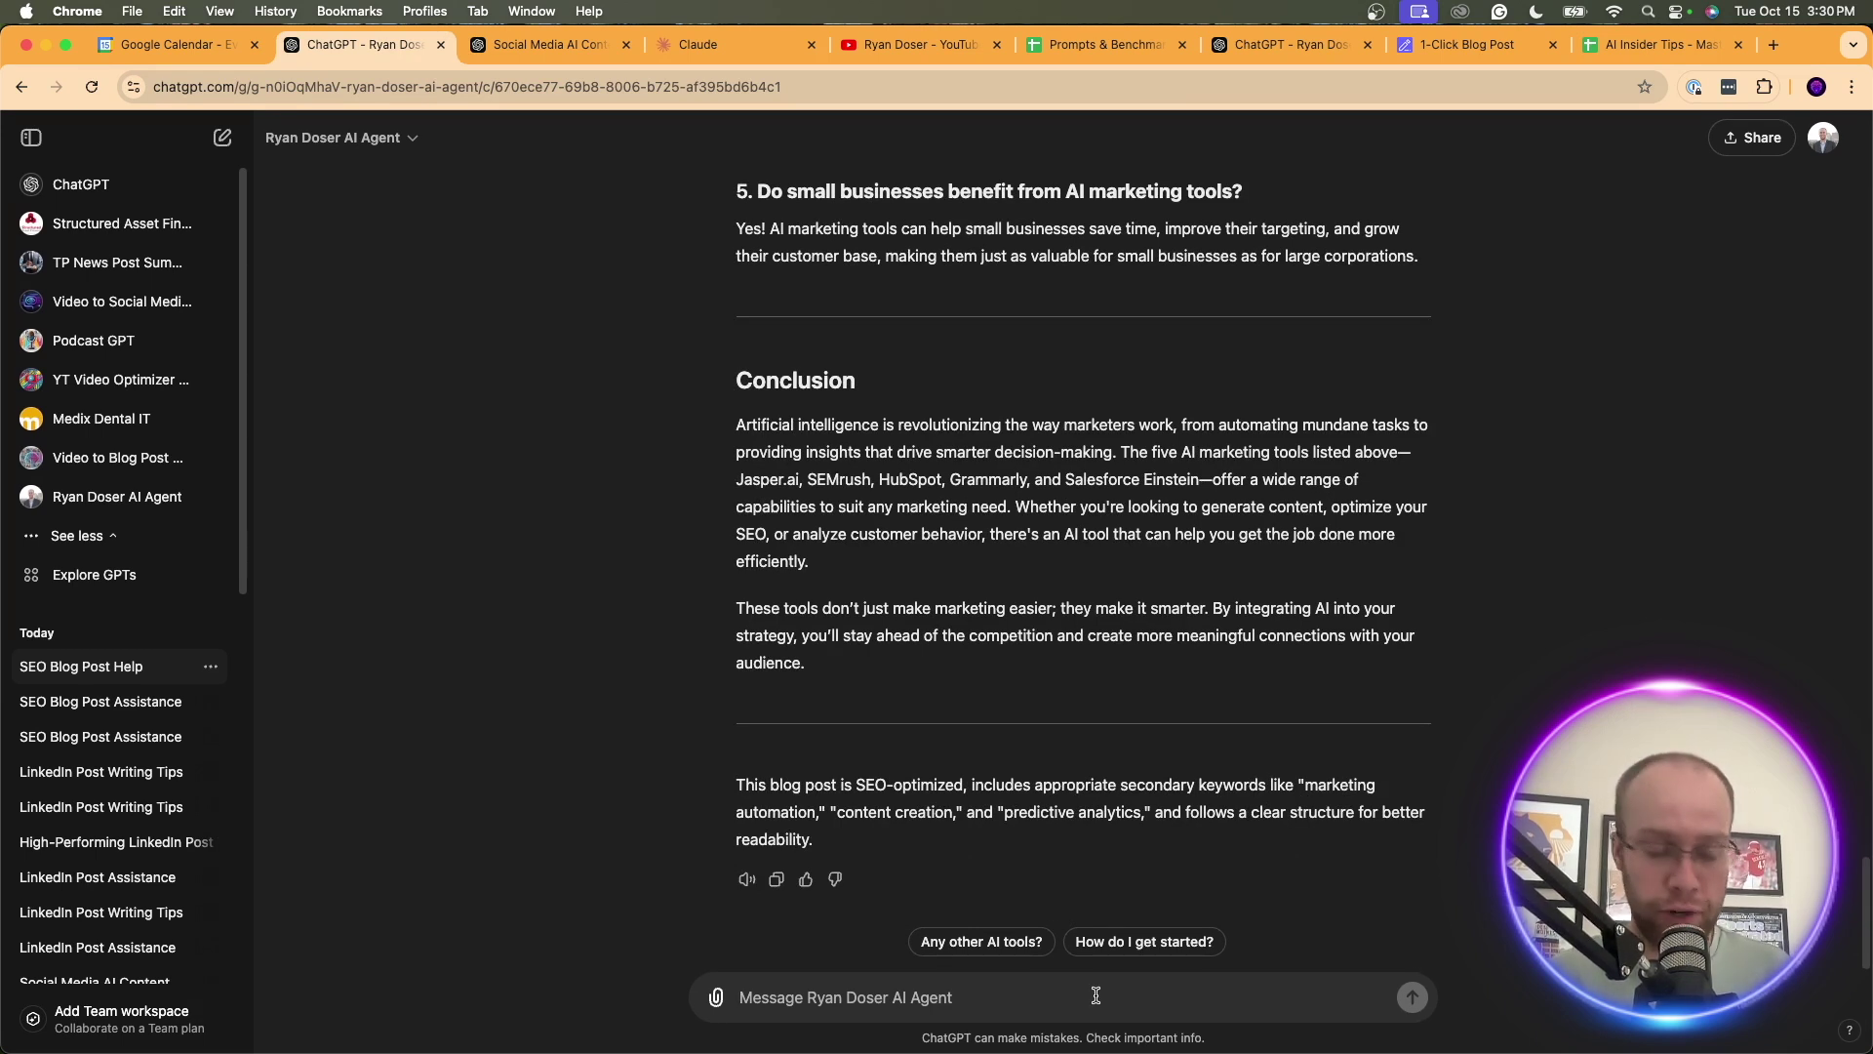
Draft a follow-up to browse the Internet for 'Best AI Tools for Marketing' without linking sources
left_click(1095, 995)
type("Now bro")
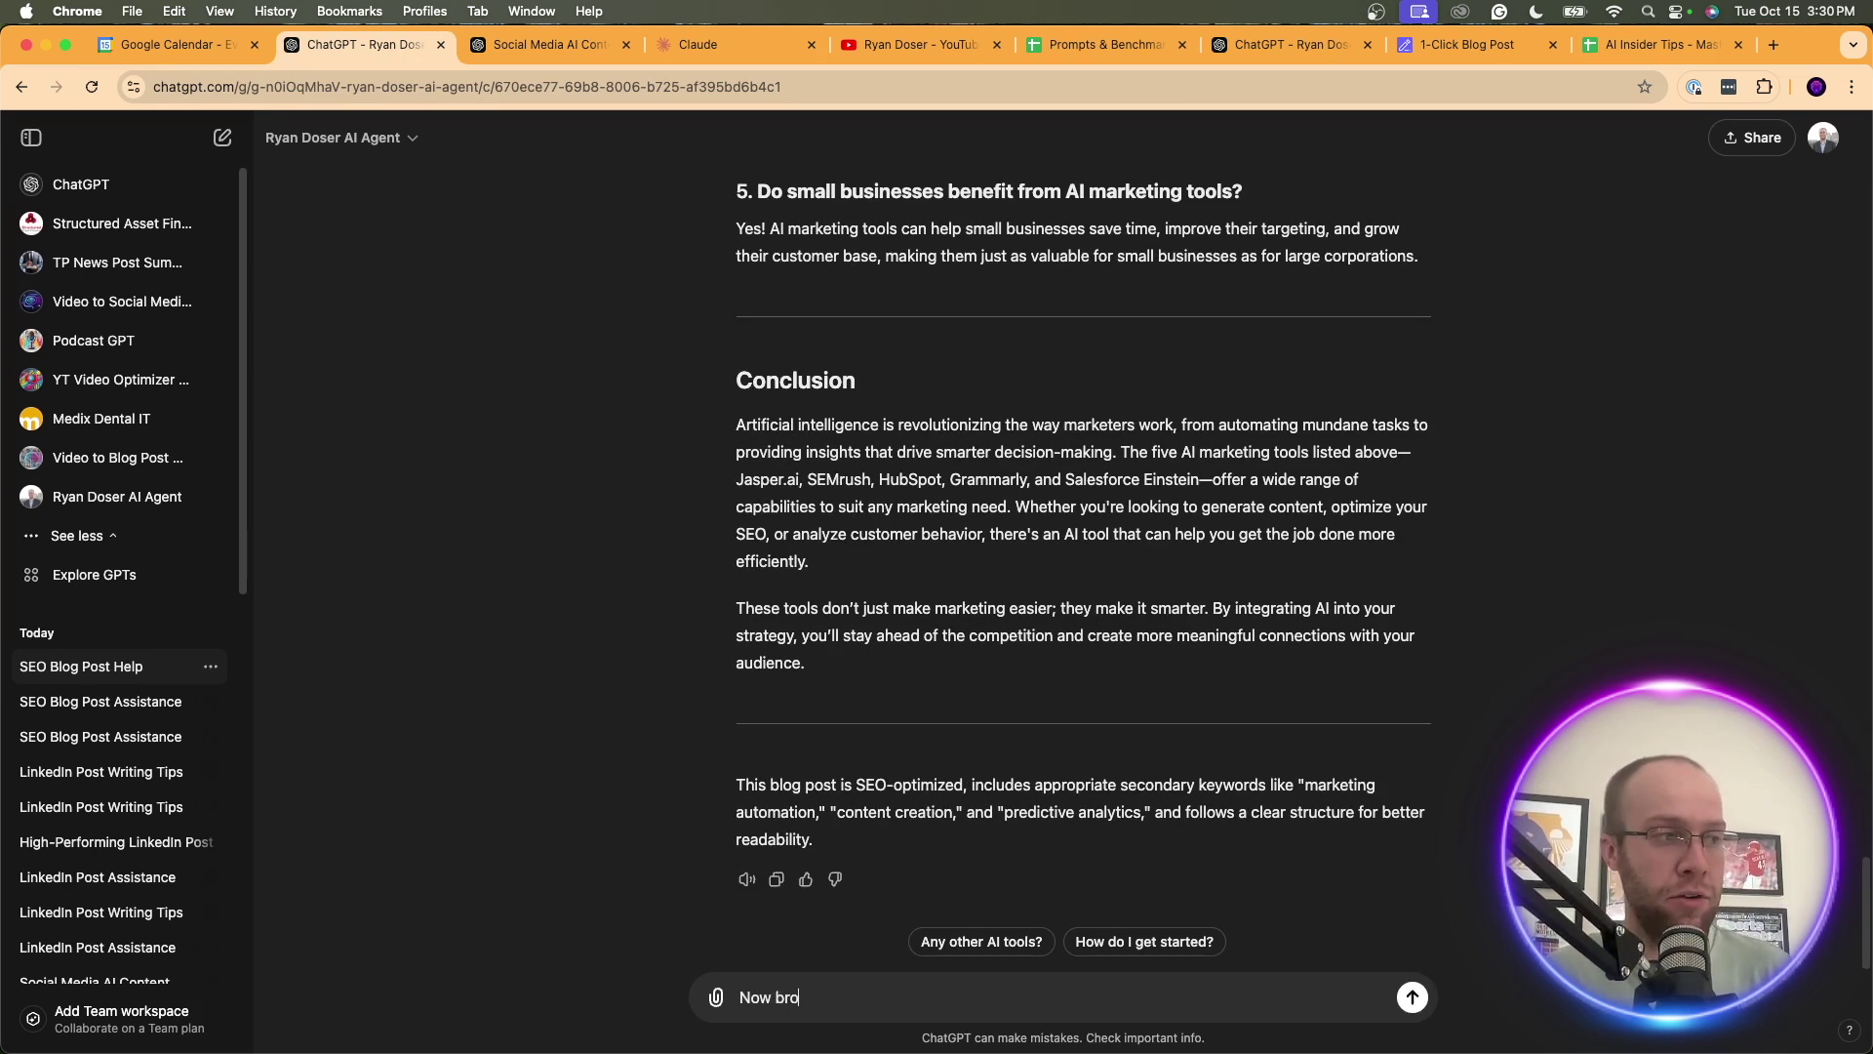
type("wse the Intern")
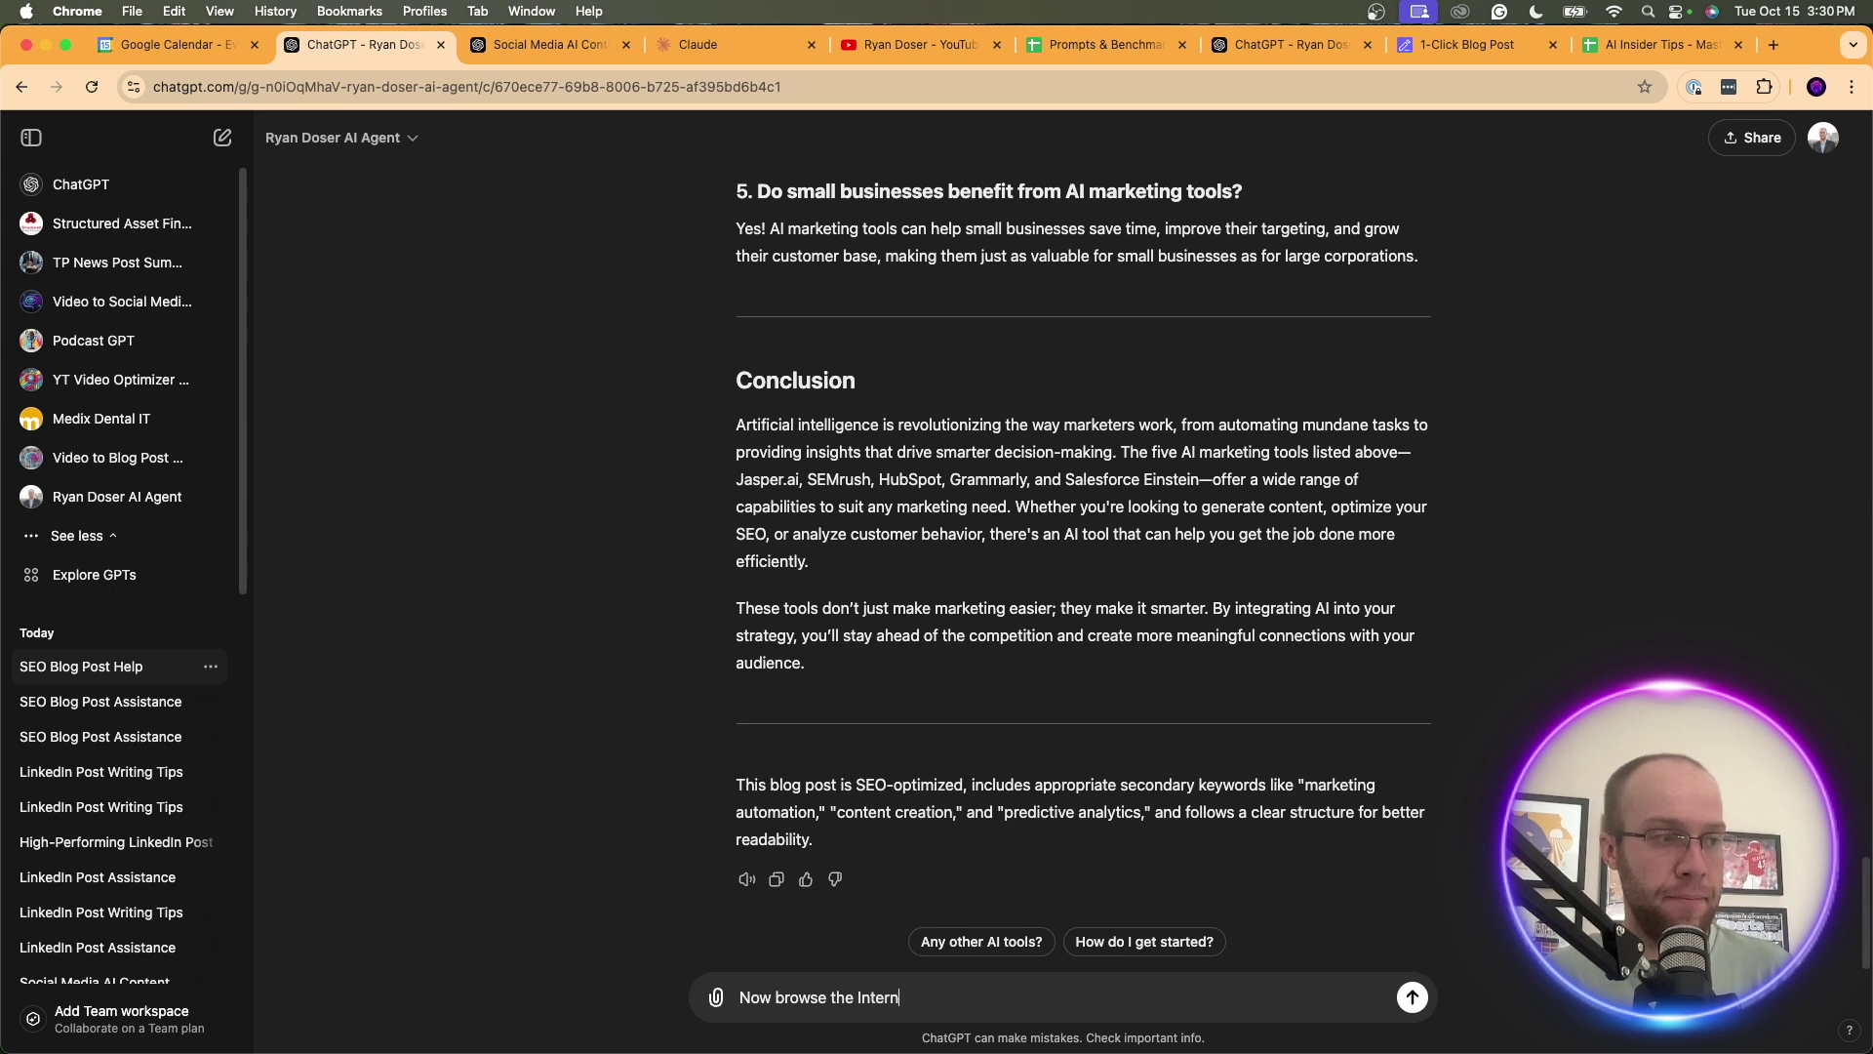
type("et for the keyword")
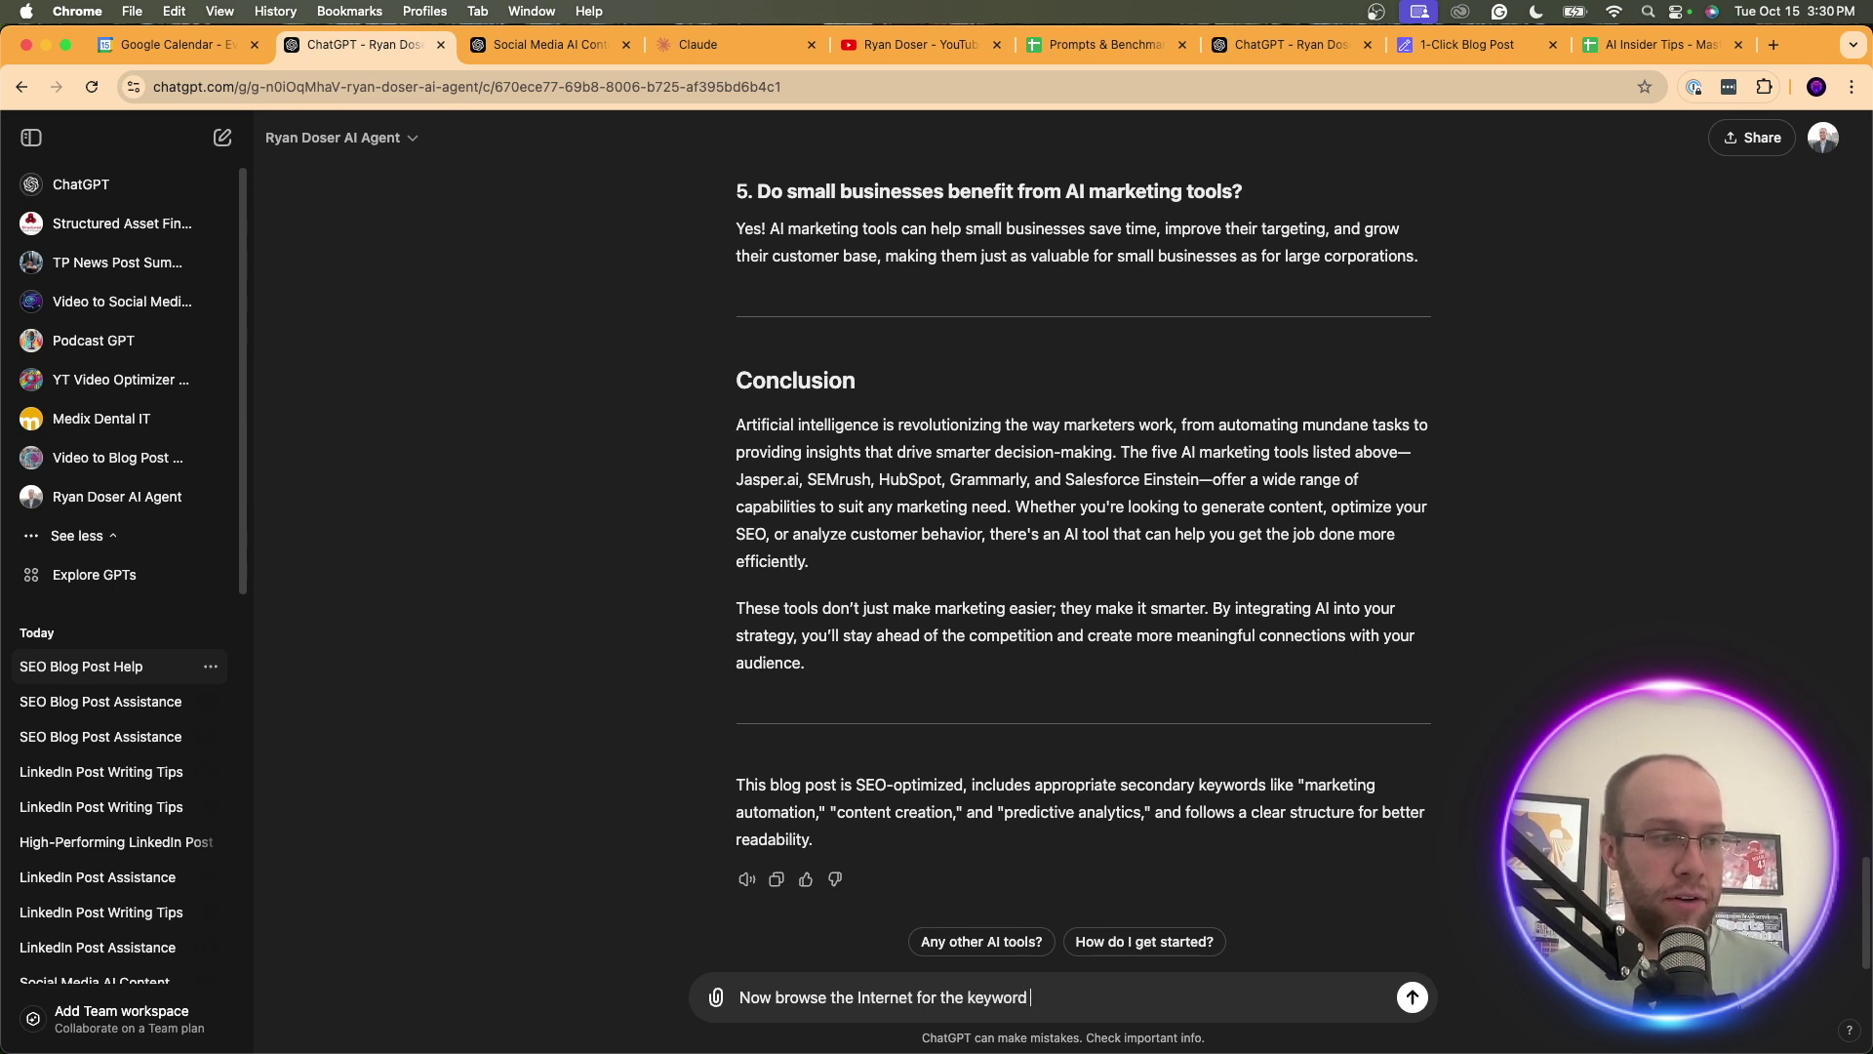
type(" 'Best AI Tools for M")
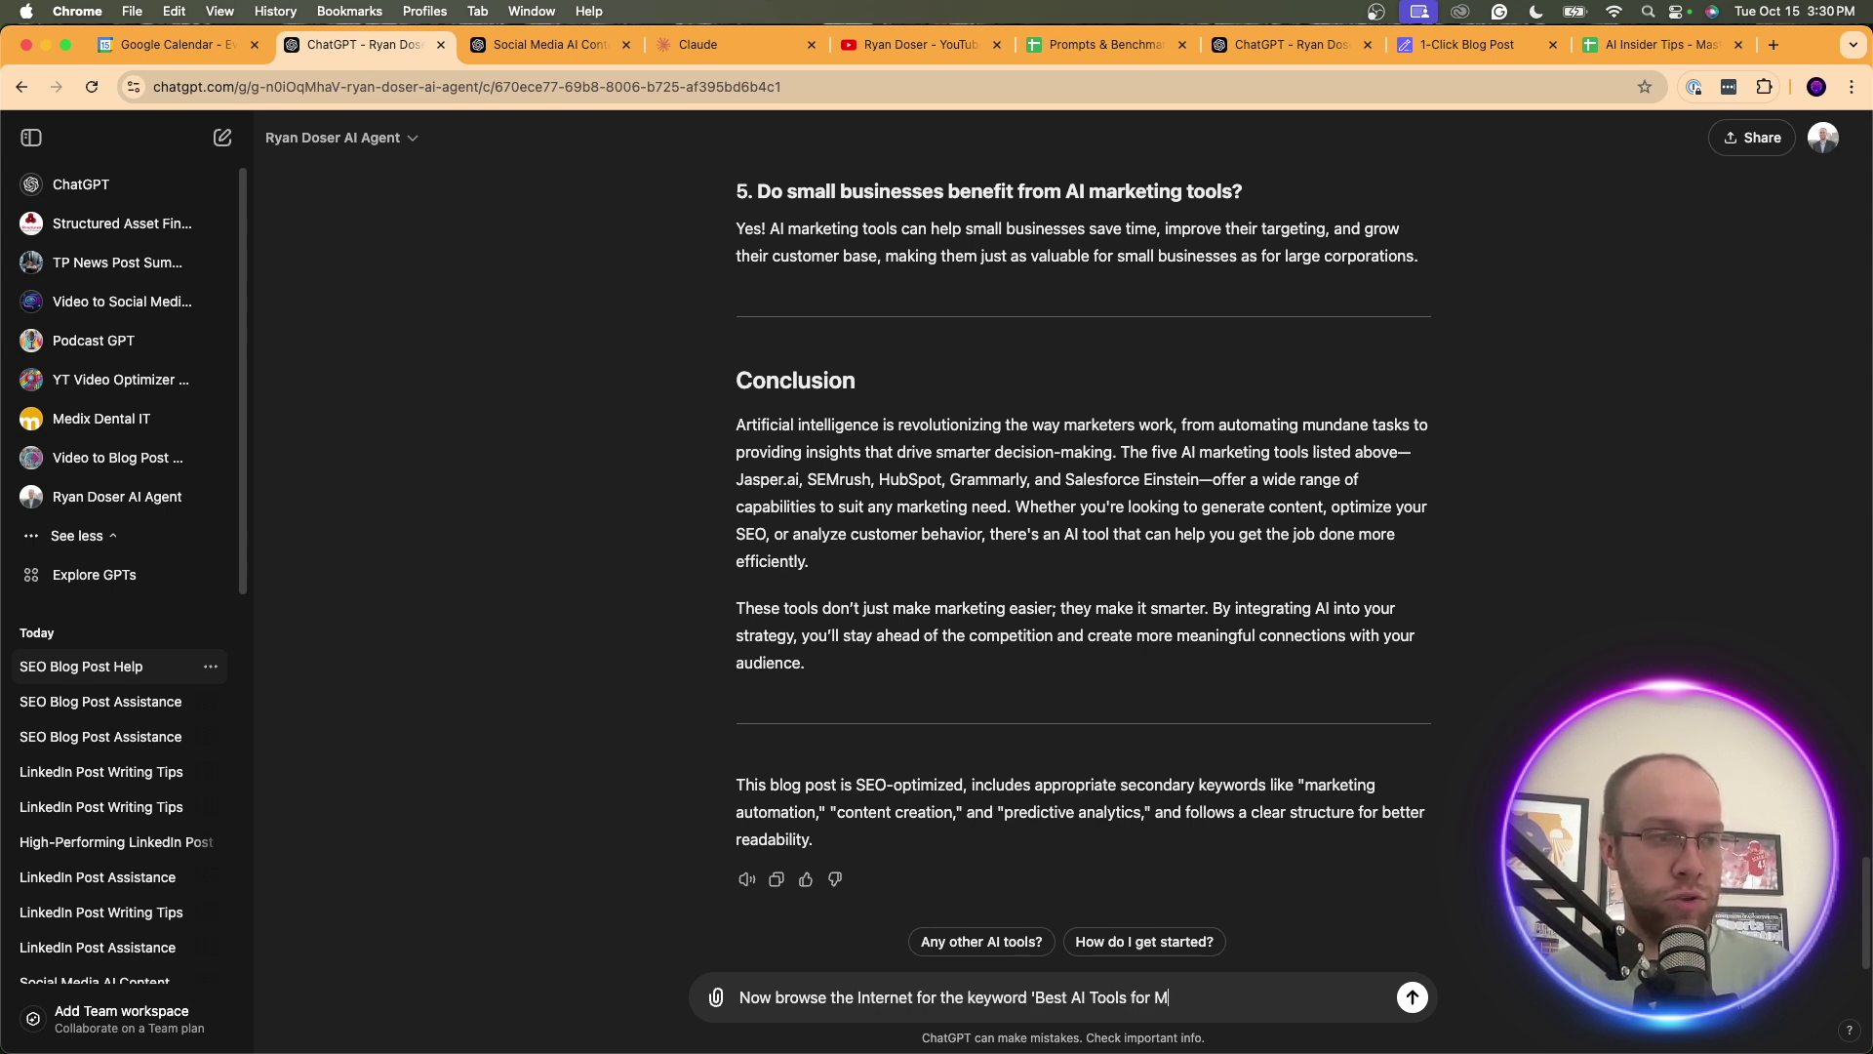
type("arketing' but ")
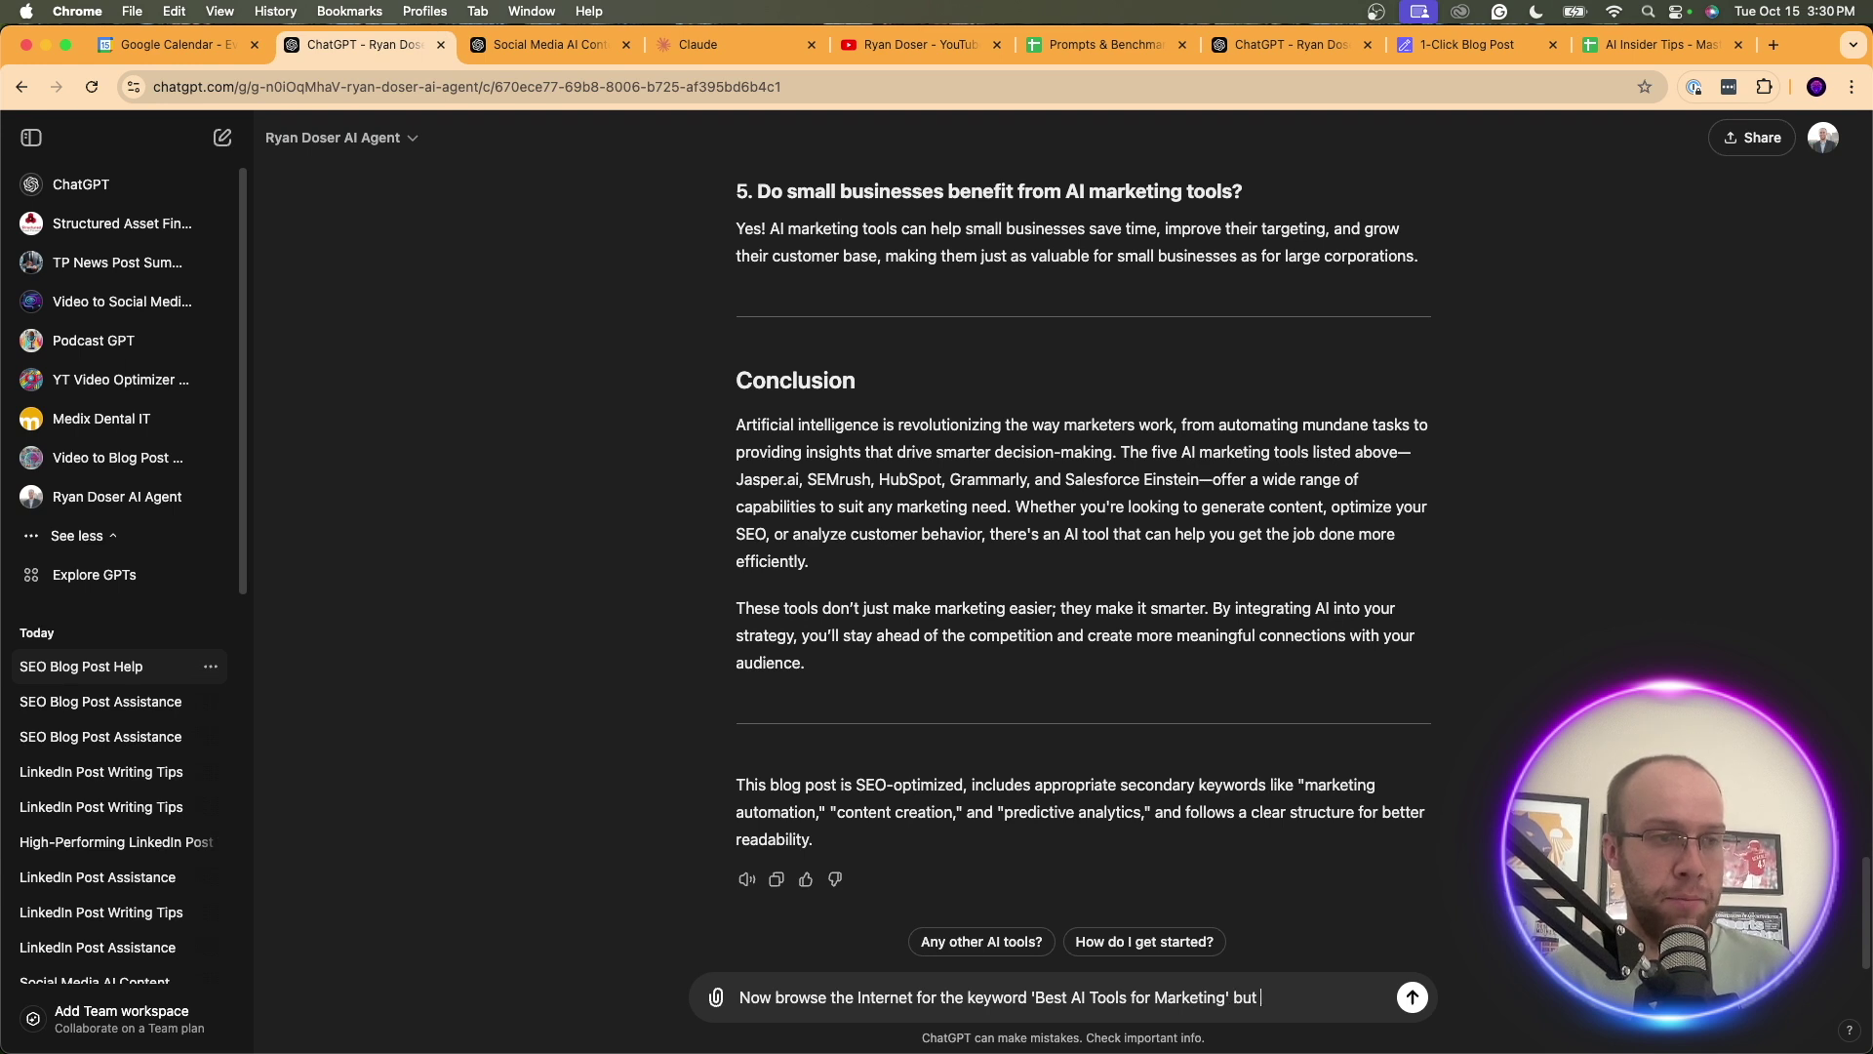
type("don't link any of")
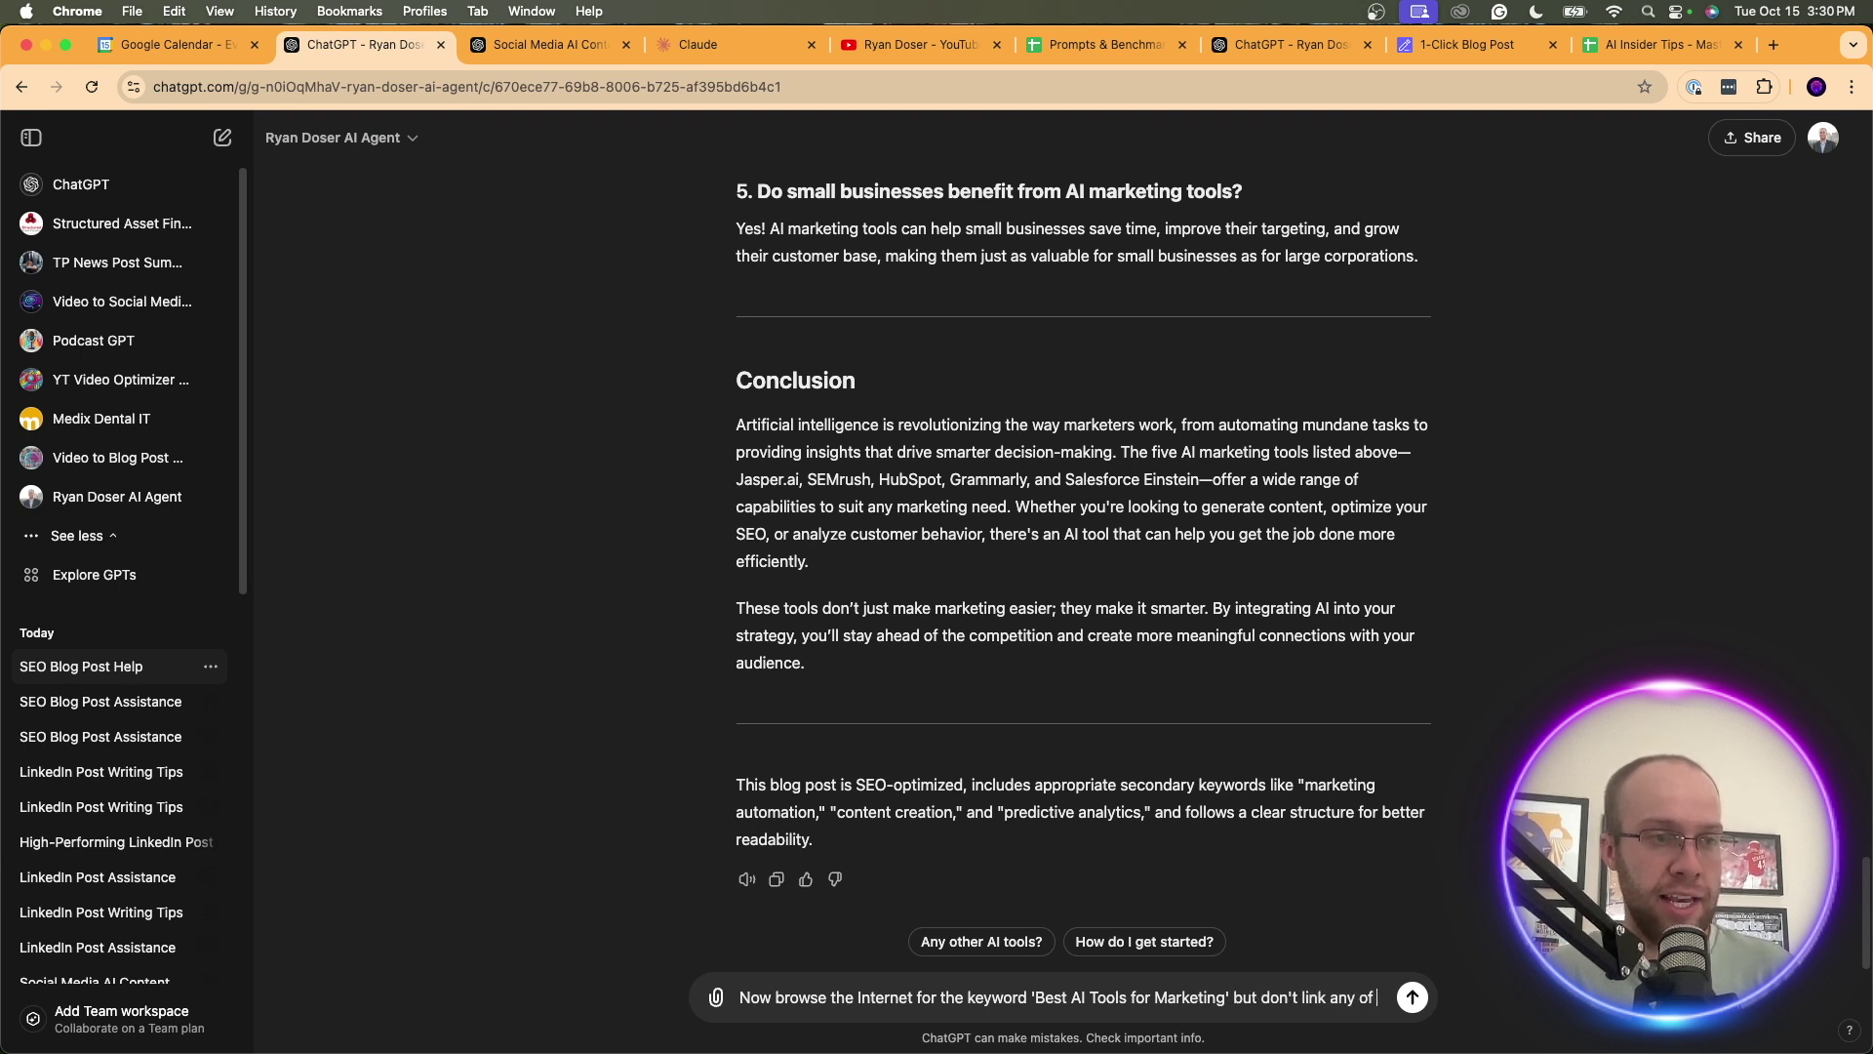
type(" the sources")
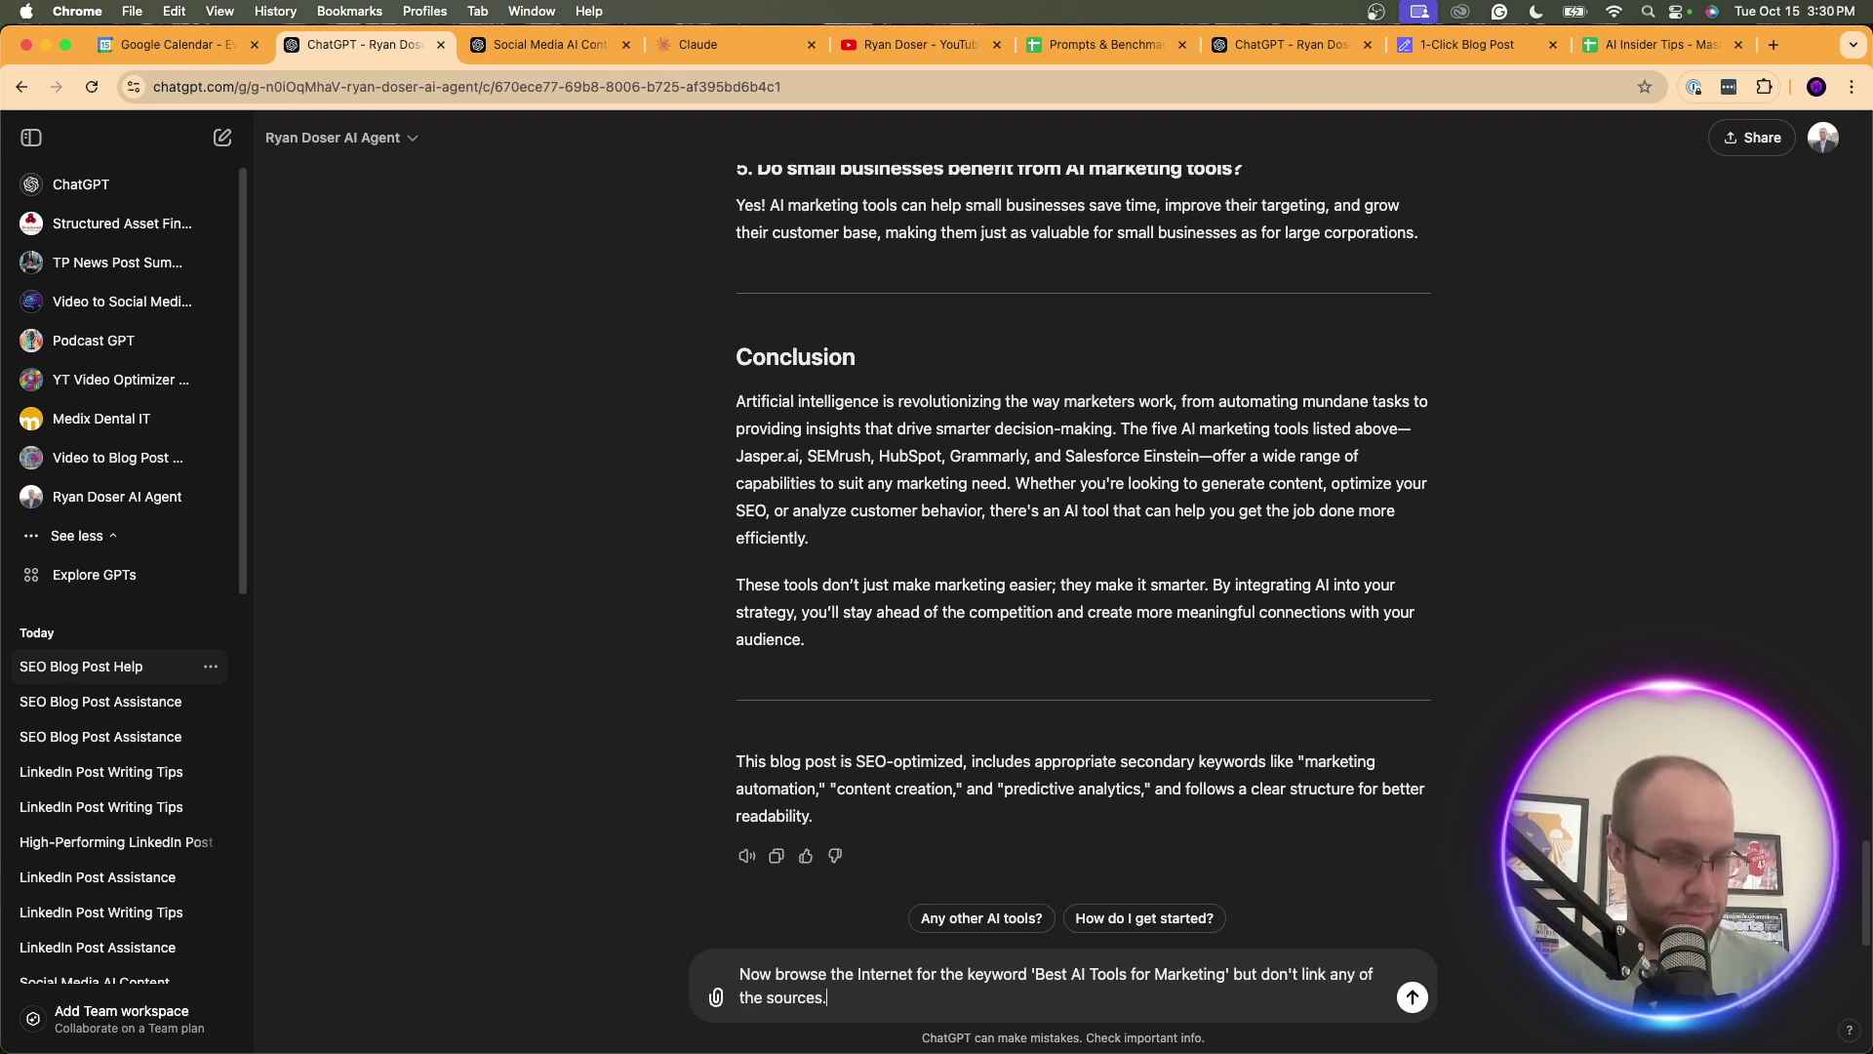
type(".")
key("shift+Return")
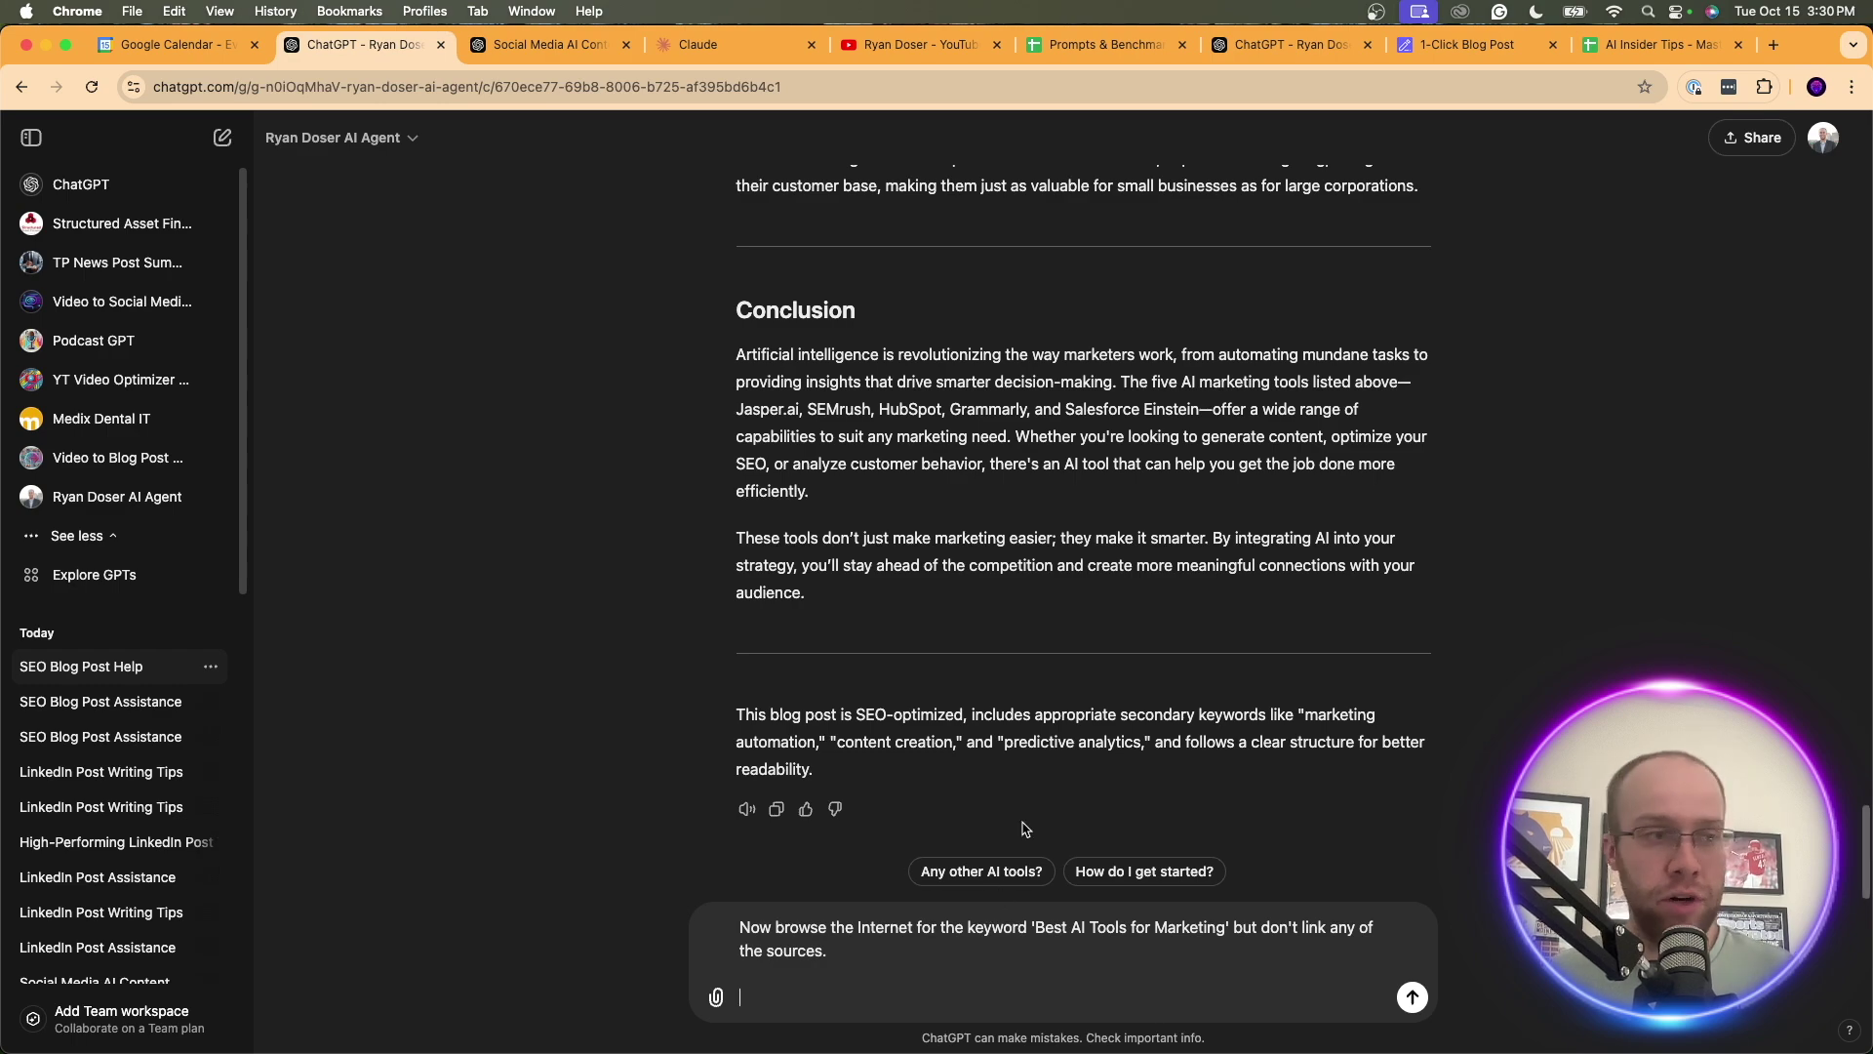
Copy the 265 blog URLs in A1:A265 of the AI Insider Tips sheet, then return to ChatGPT
left_click(1639, 45)
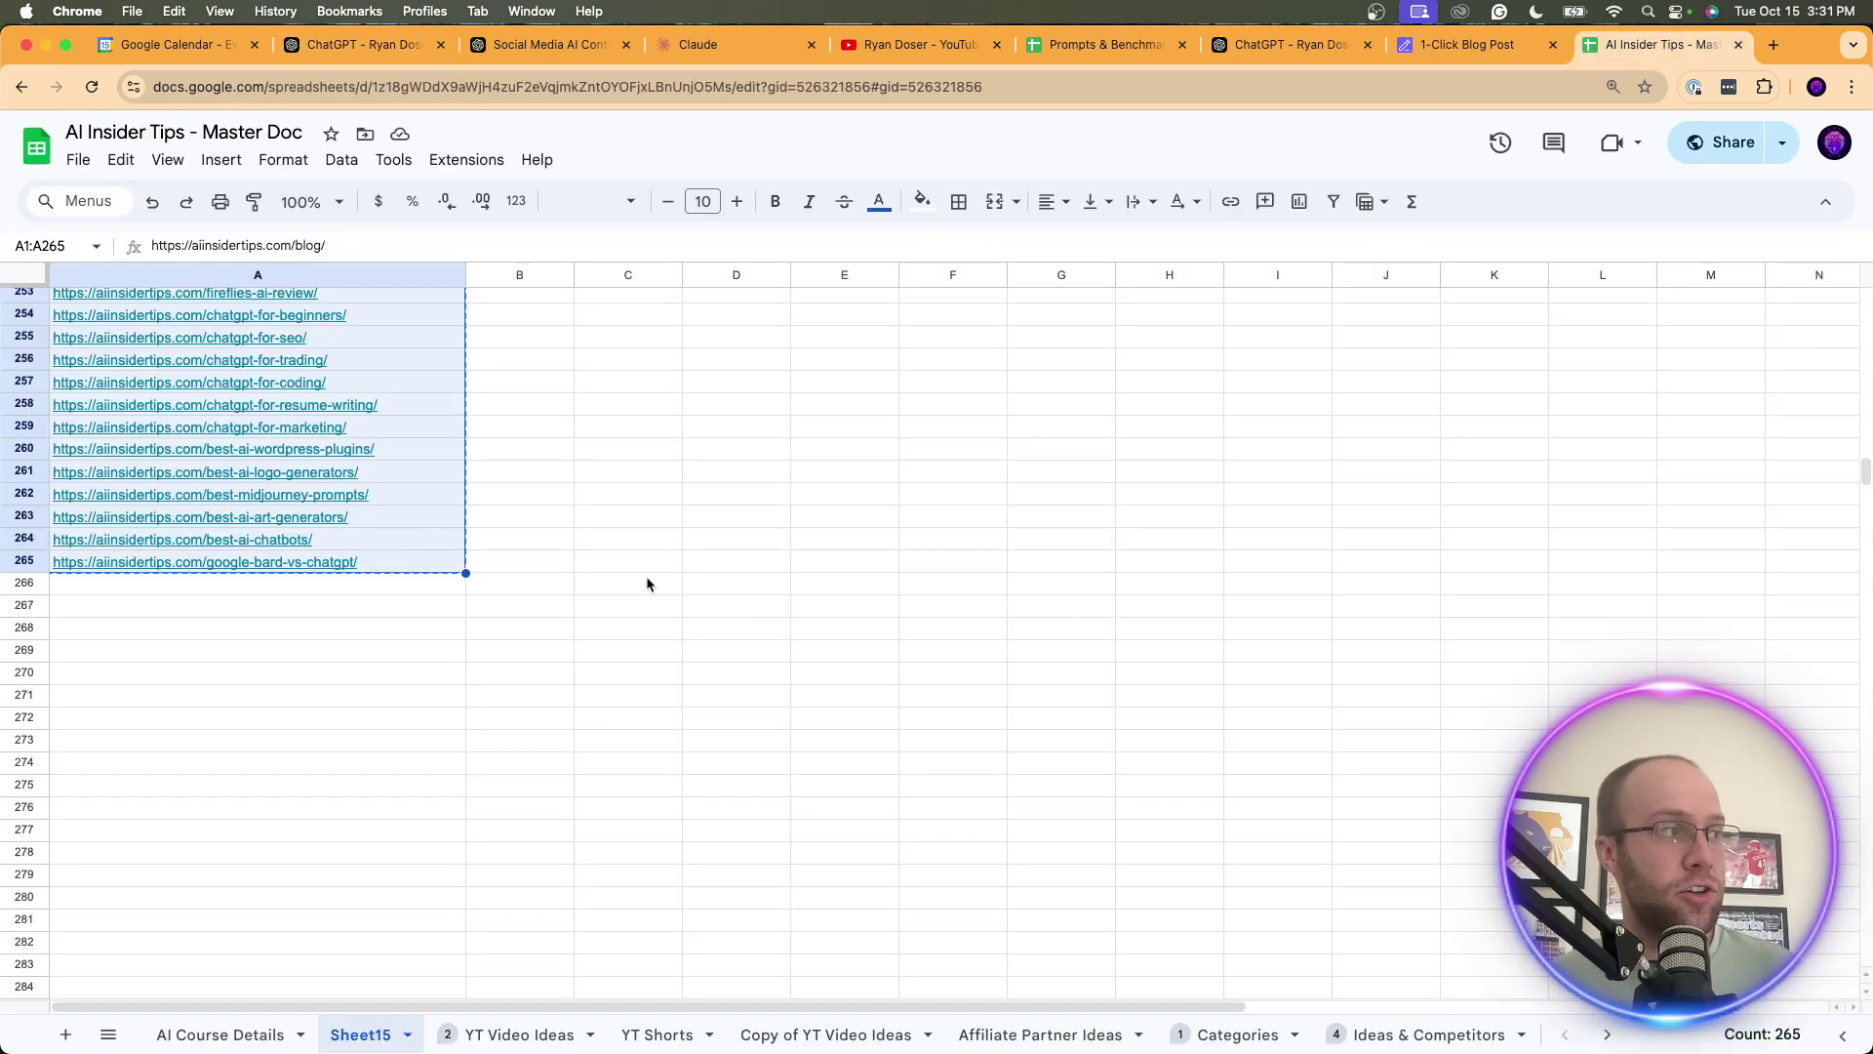
left_click(409, 586)
left_click_drag(401, 566, 302, 311)
scroll(394, 565, "up", 20)
scroll(384, 578, "up", 10)
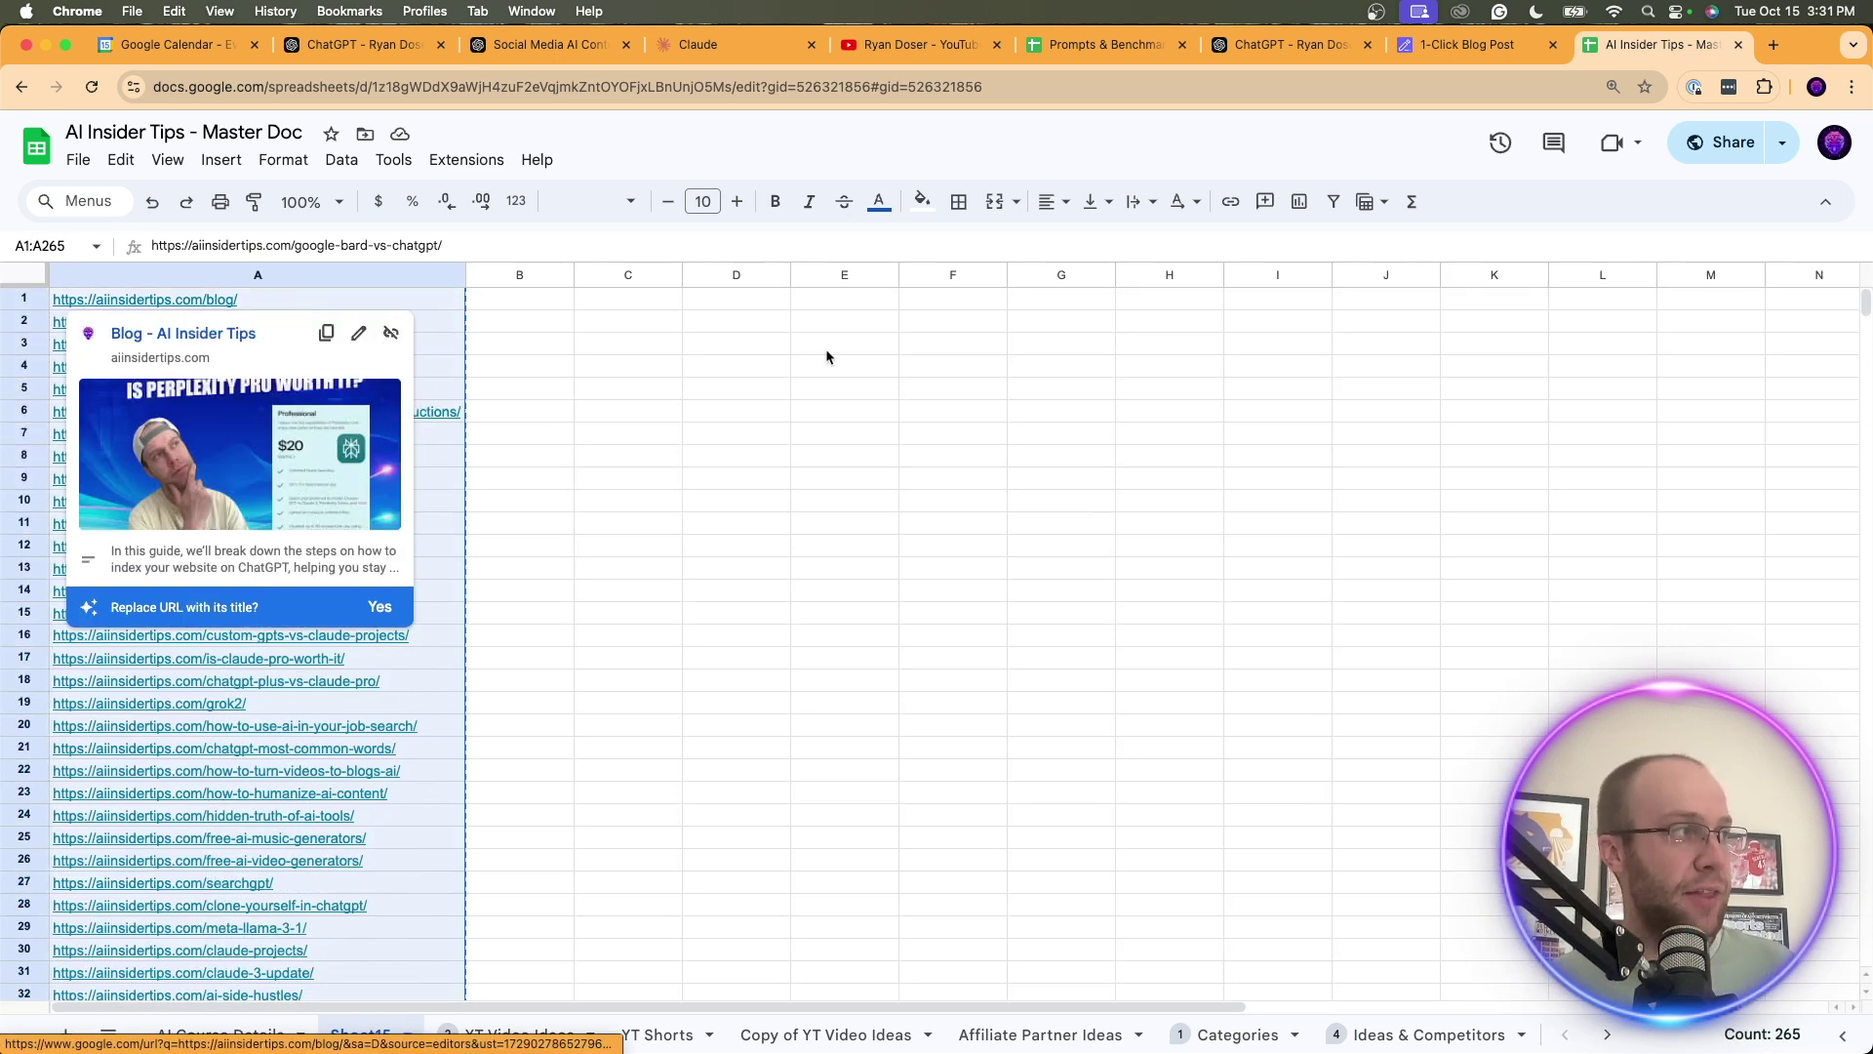
left_click(1296, 43)
Send a request for 3-5 naturally spread internal links, with the pasted aiinsidertips.com URL list
left_click(363, 49)
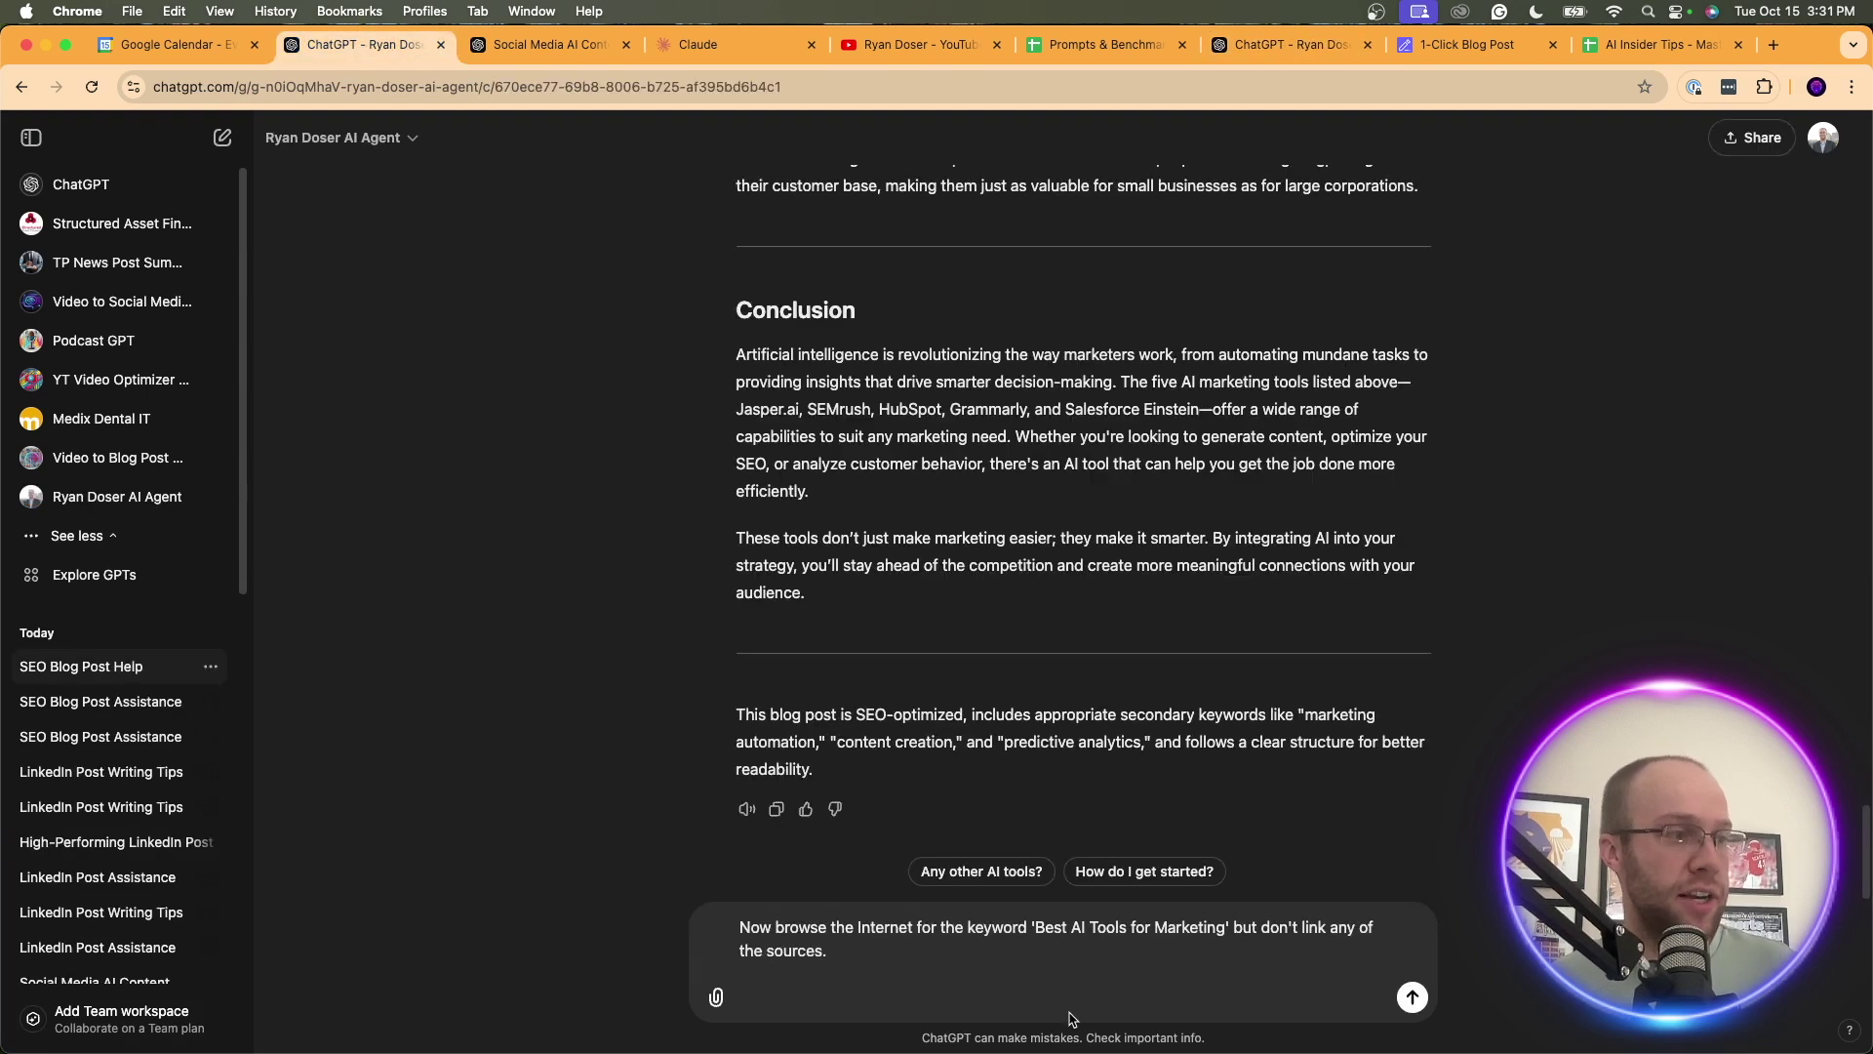
type("Also add")
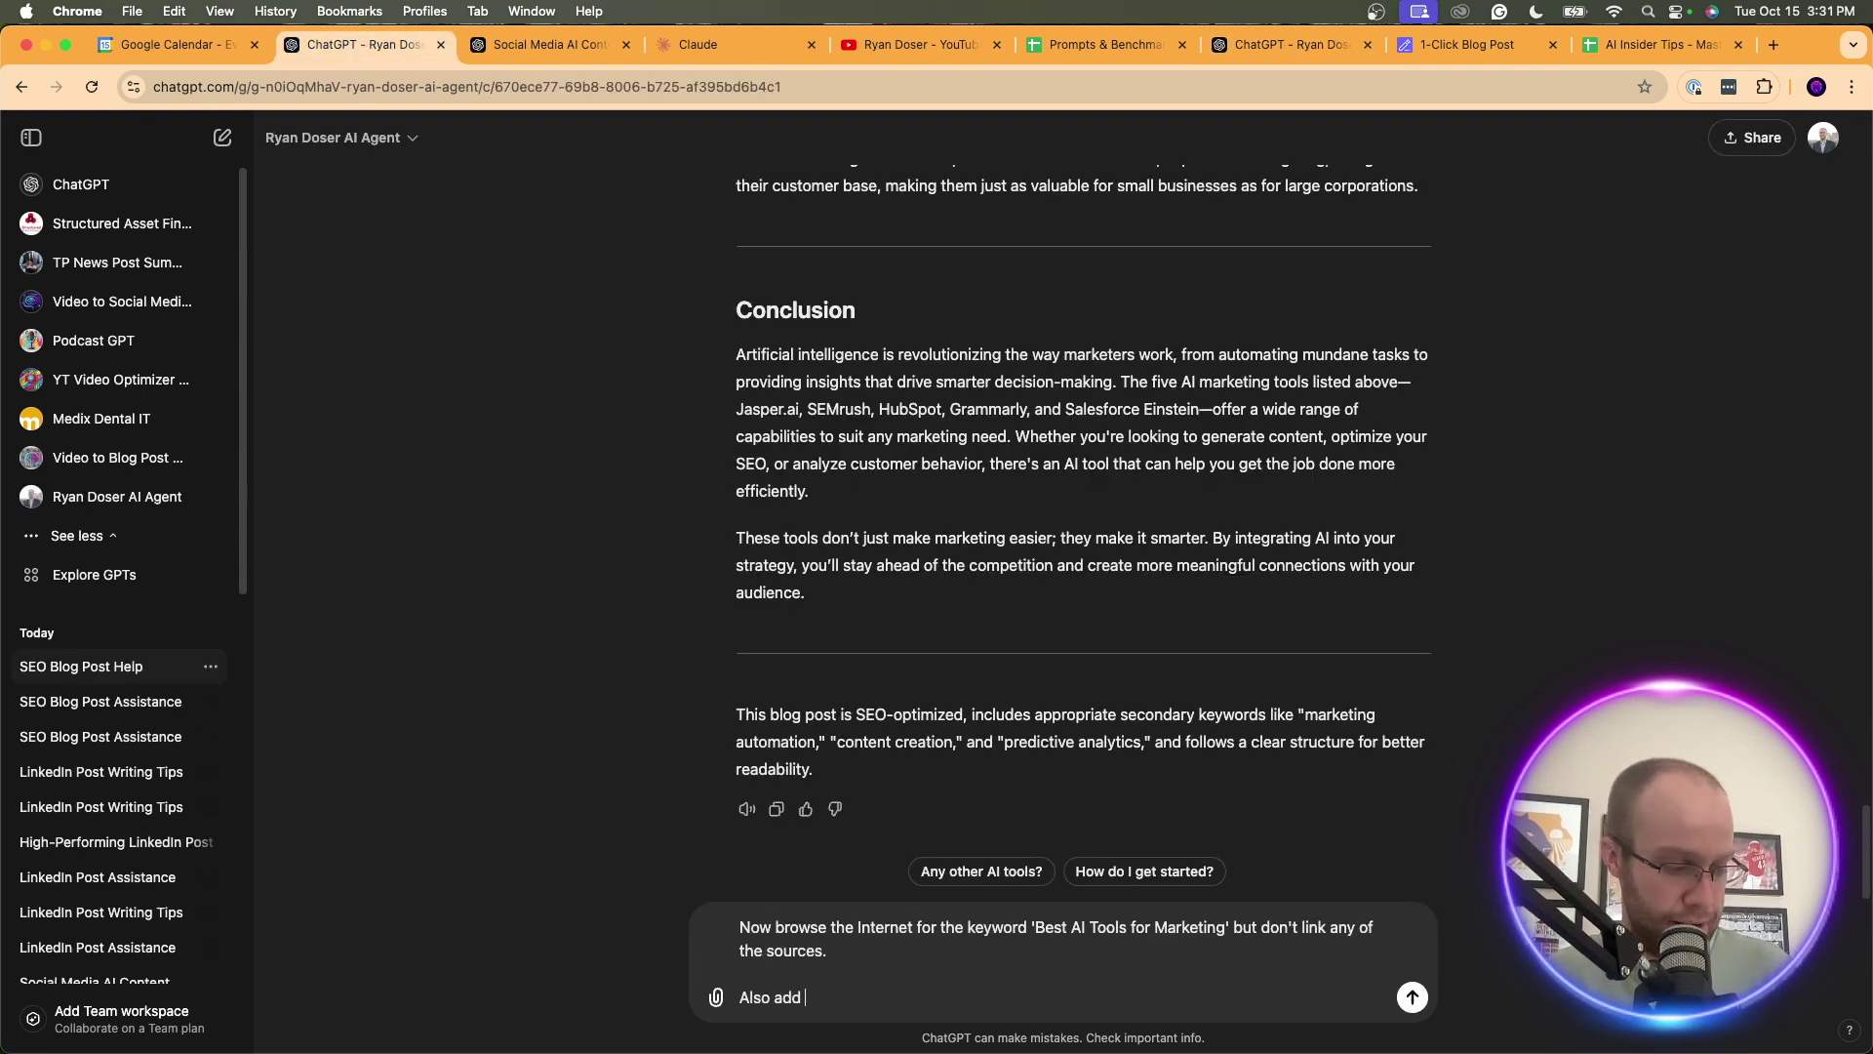
type(" 3-5 internal ")
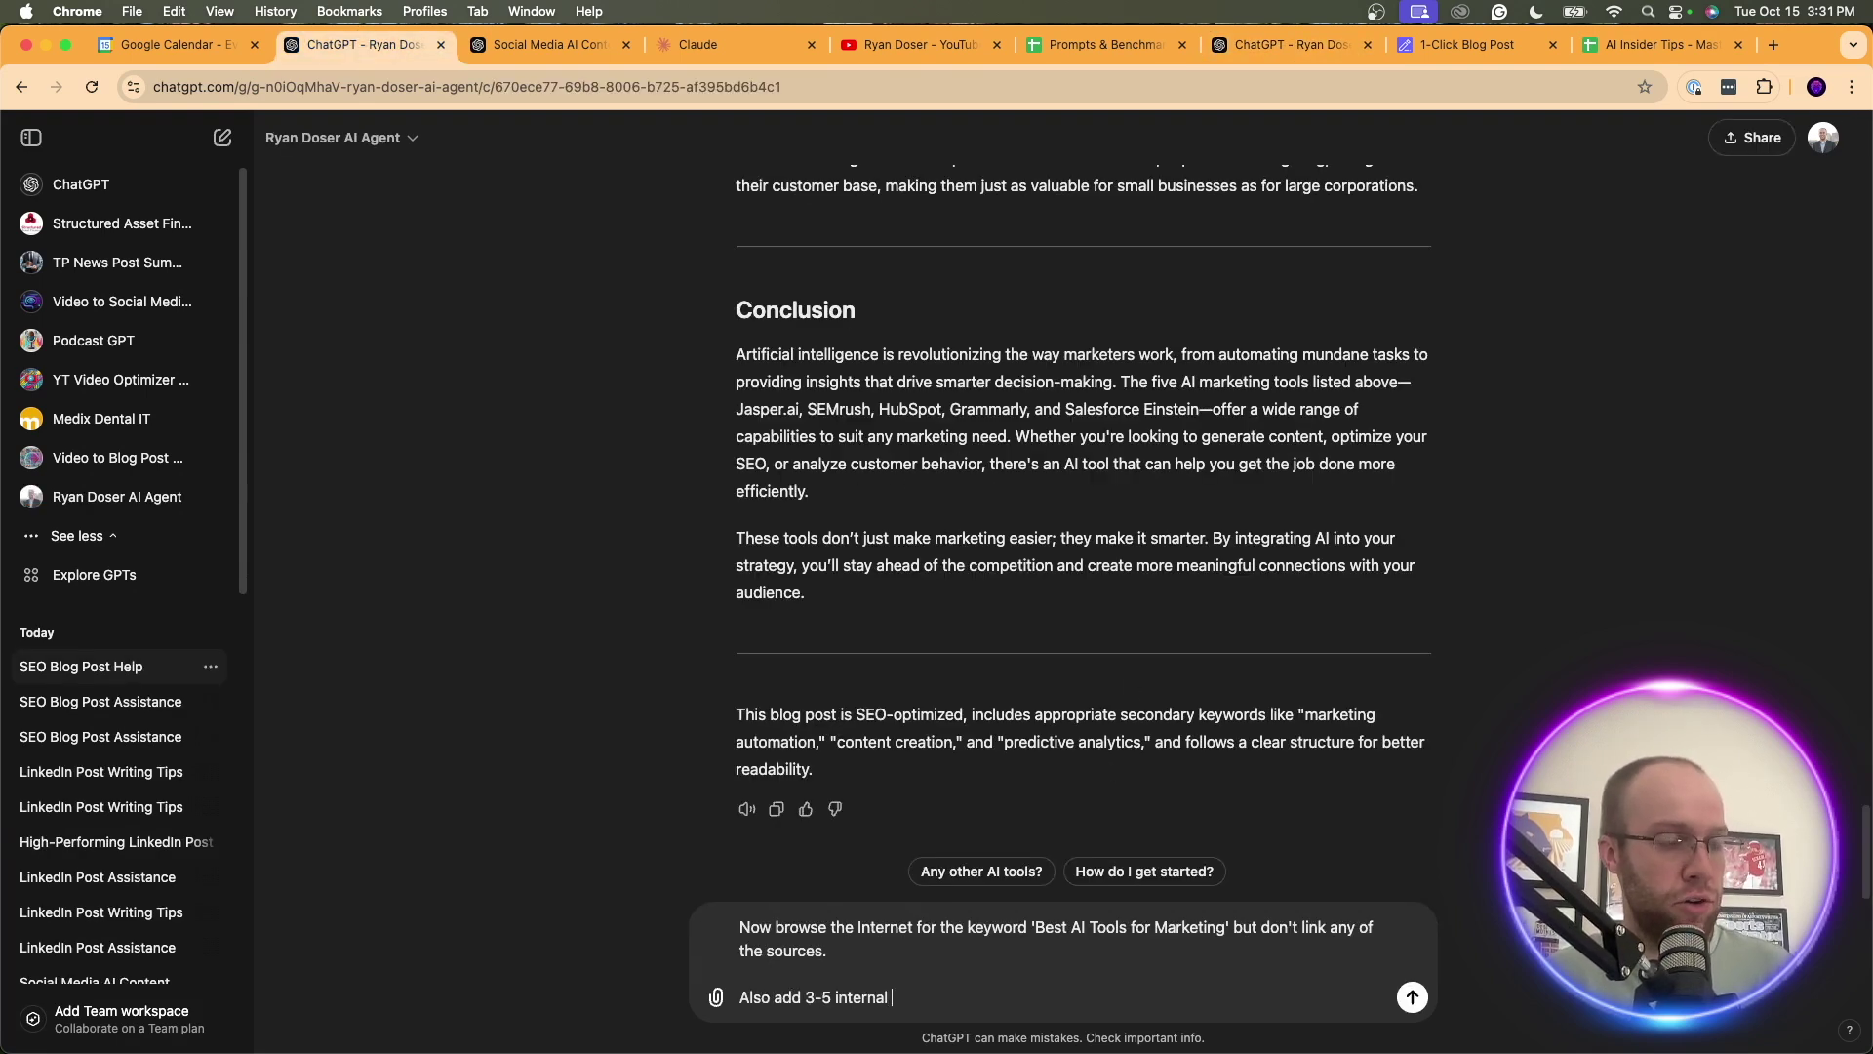
type("links in this art")
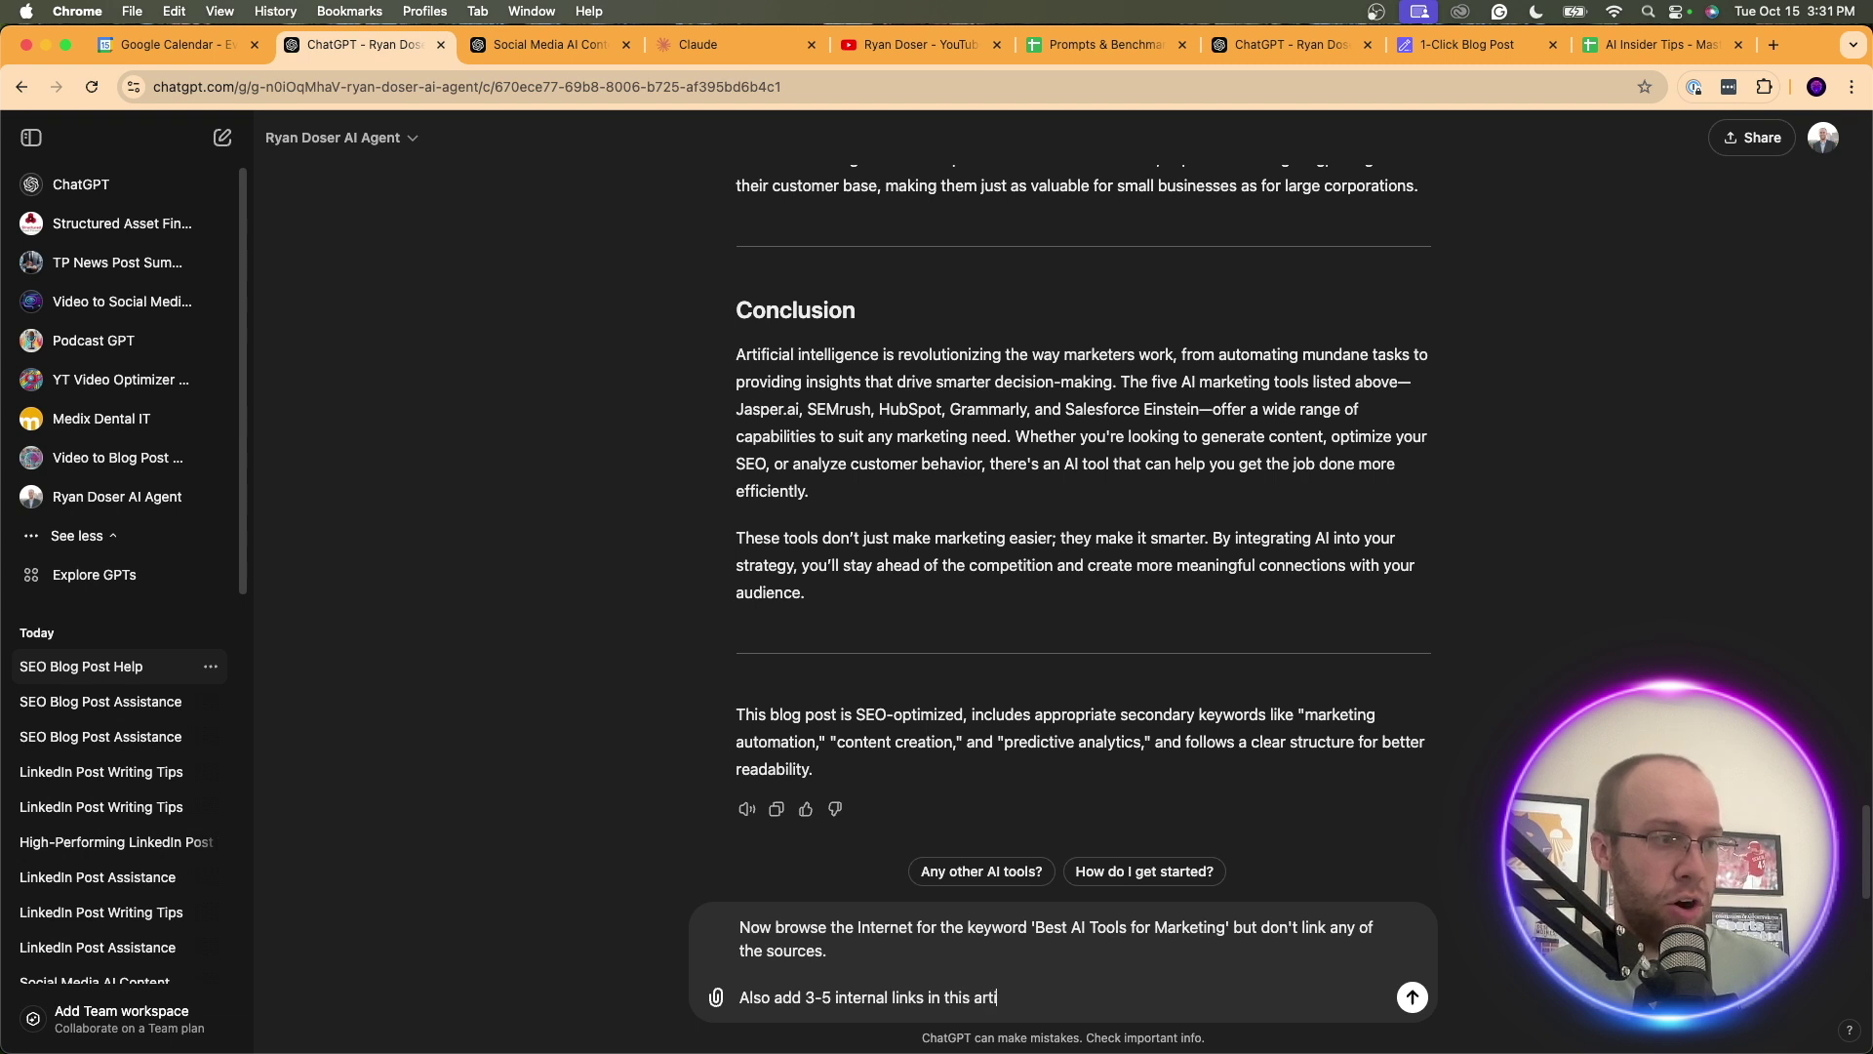
type("icle and a")
key("BackSpace")
type("spr")
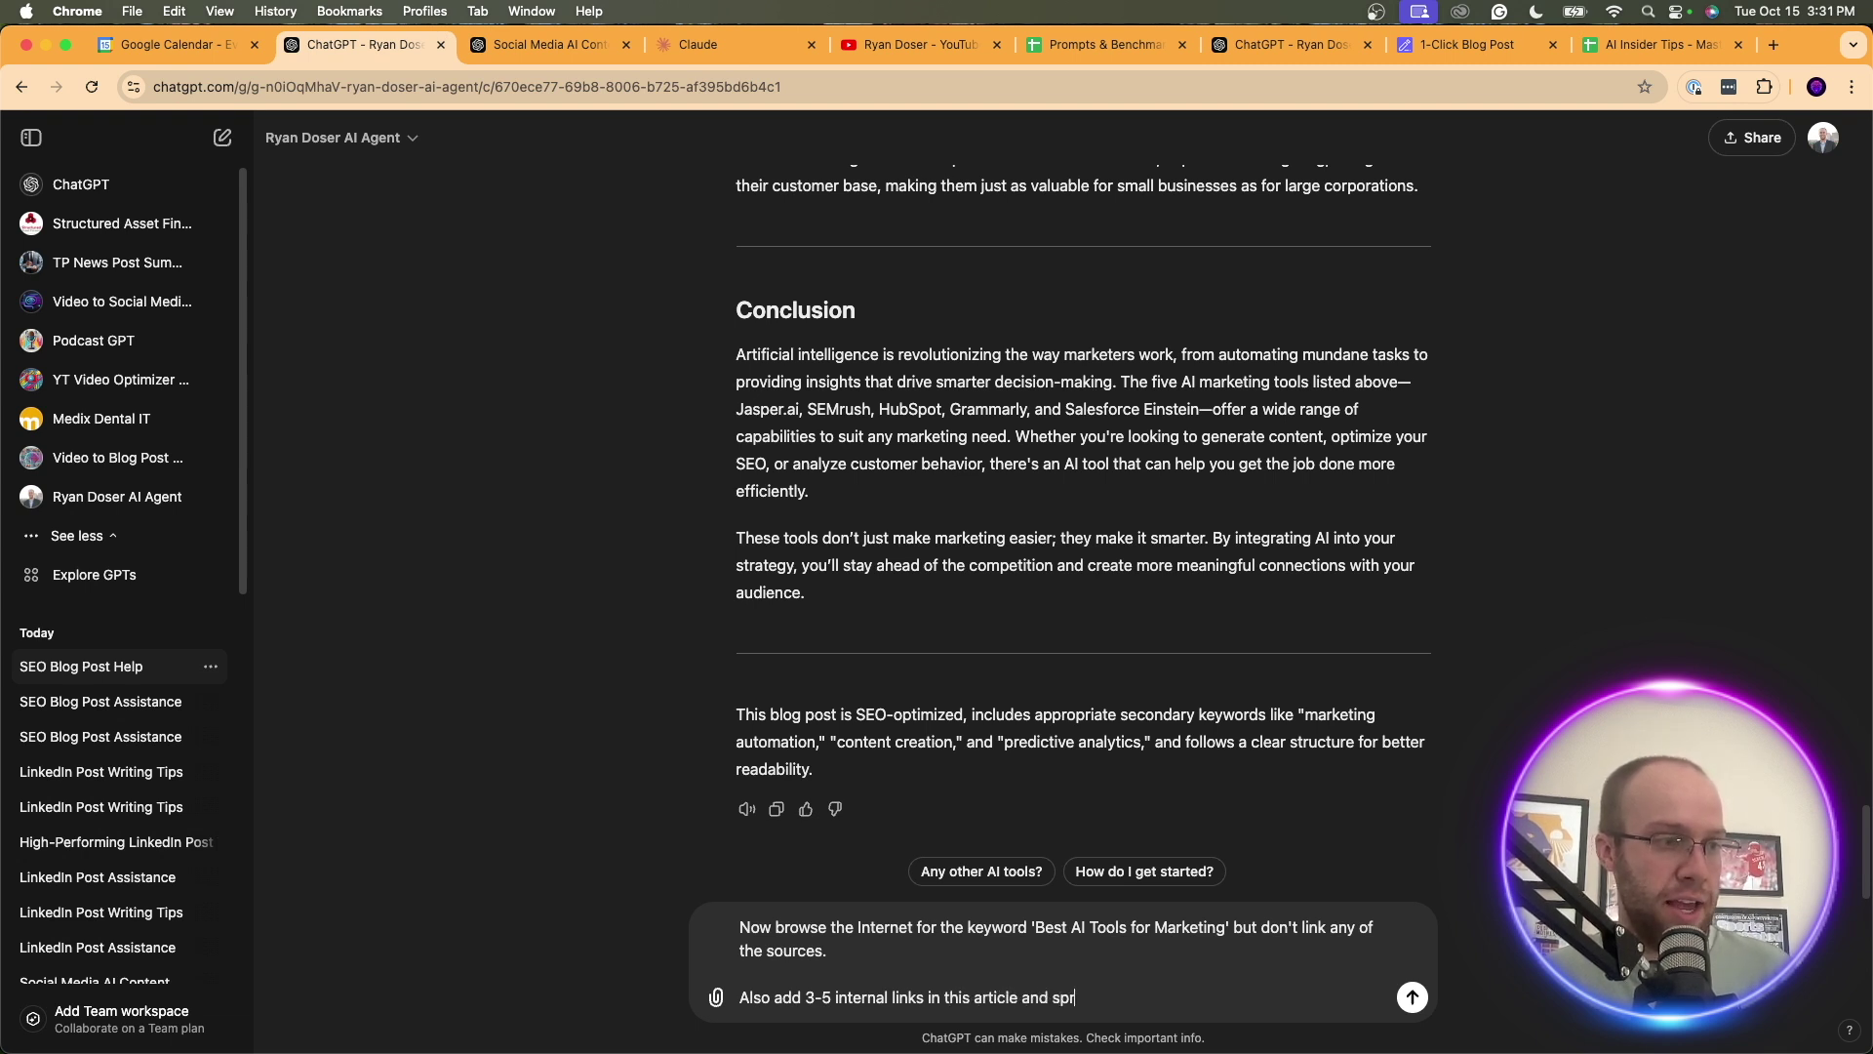
type("ead them ")
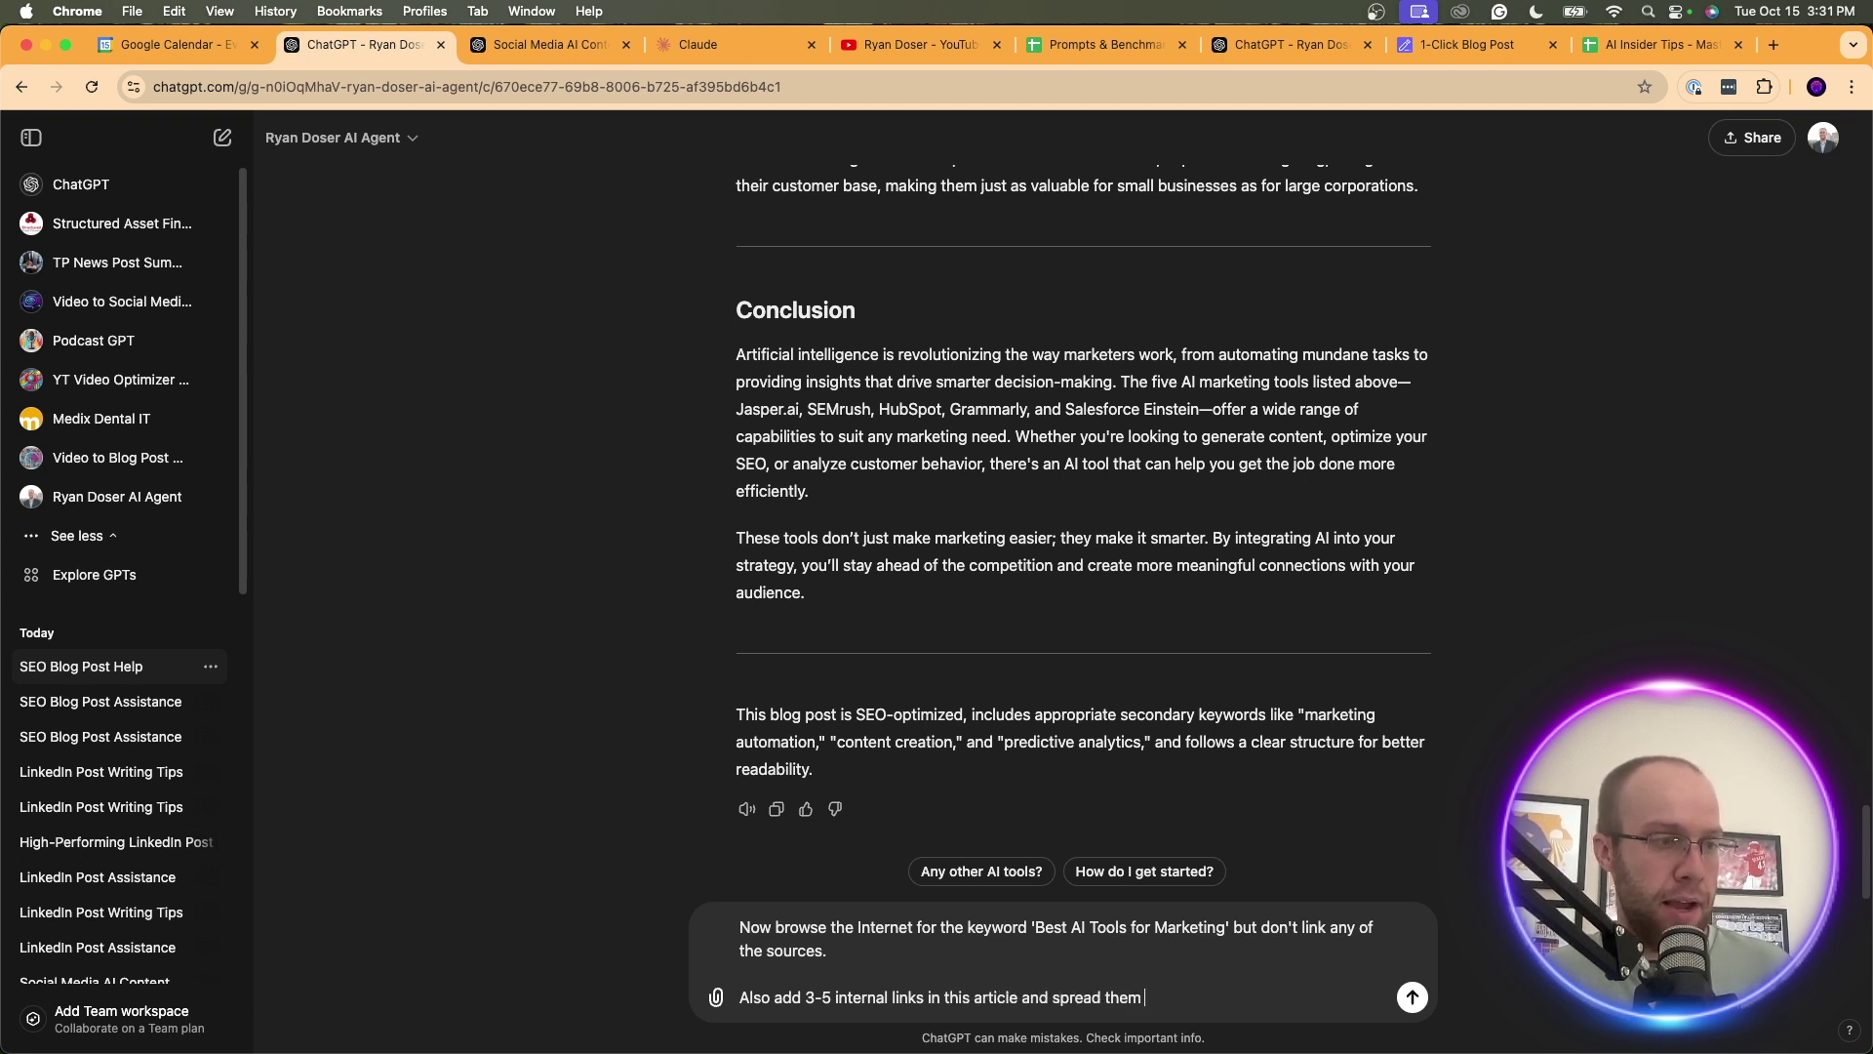
type("out naturally throughou")
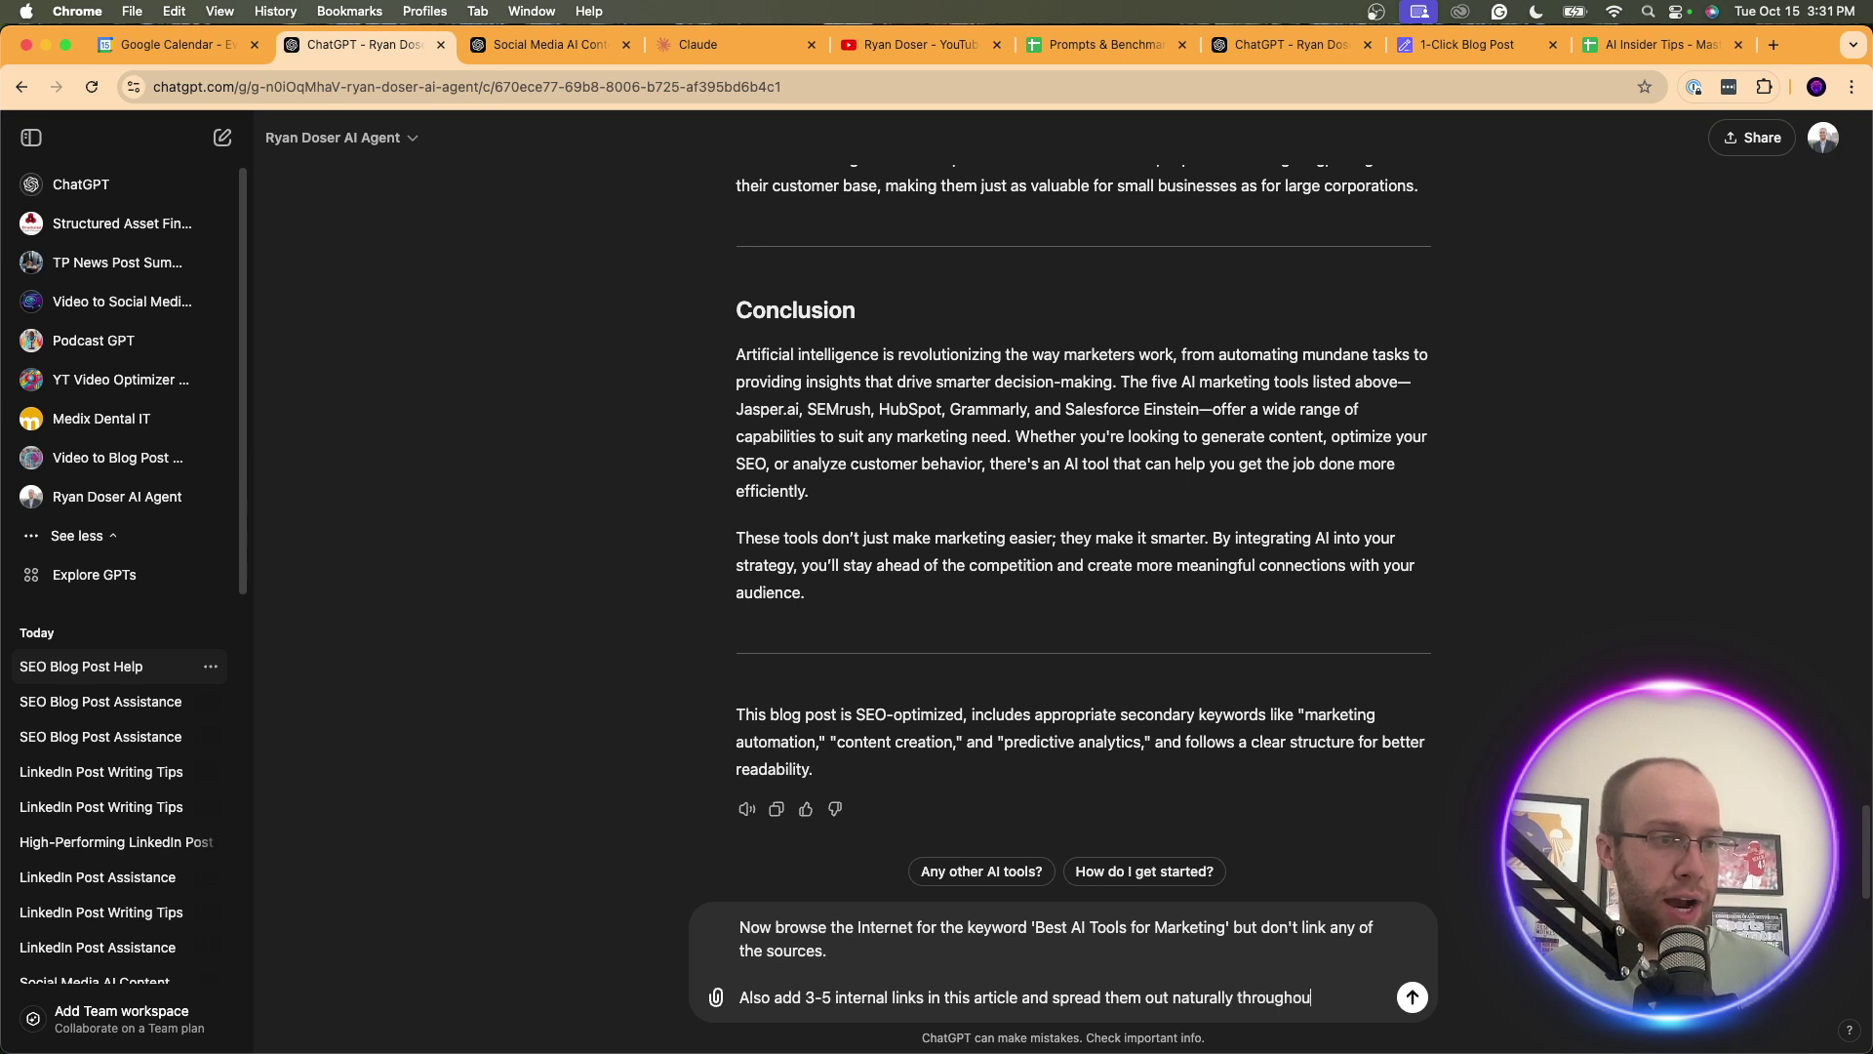
type("t the tontent")
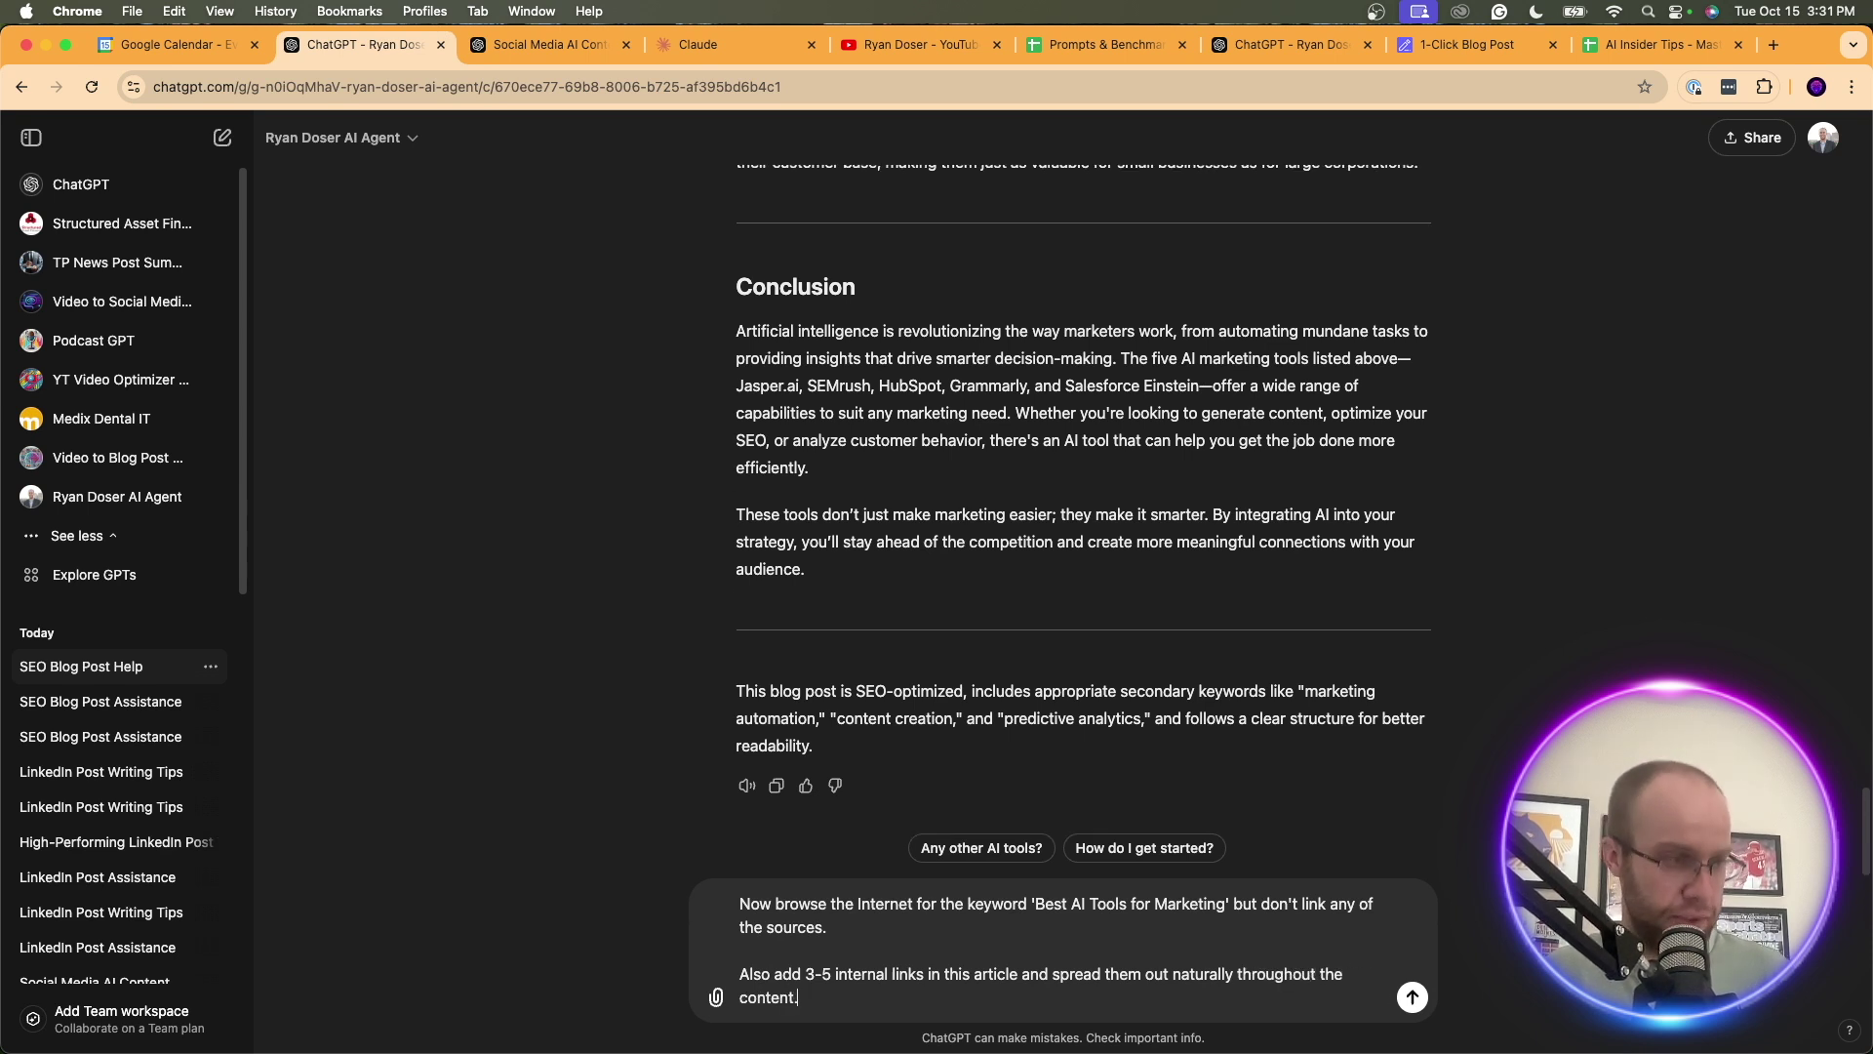
type(". Here are the ")
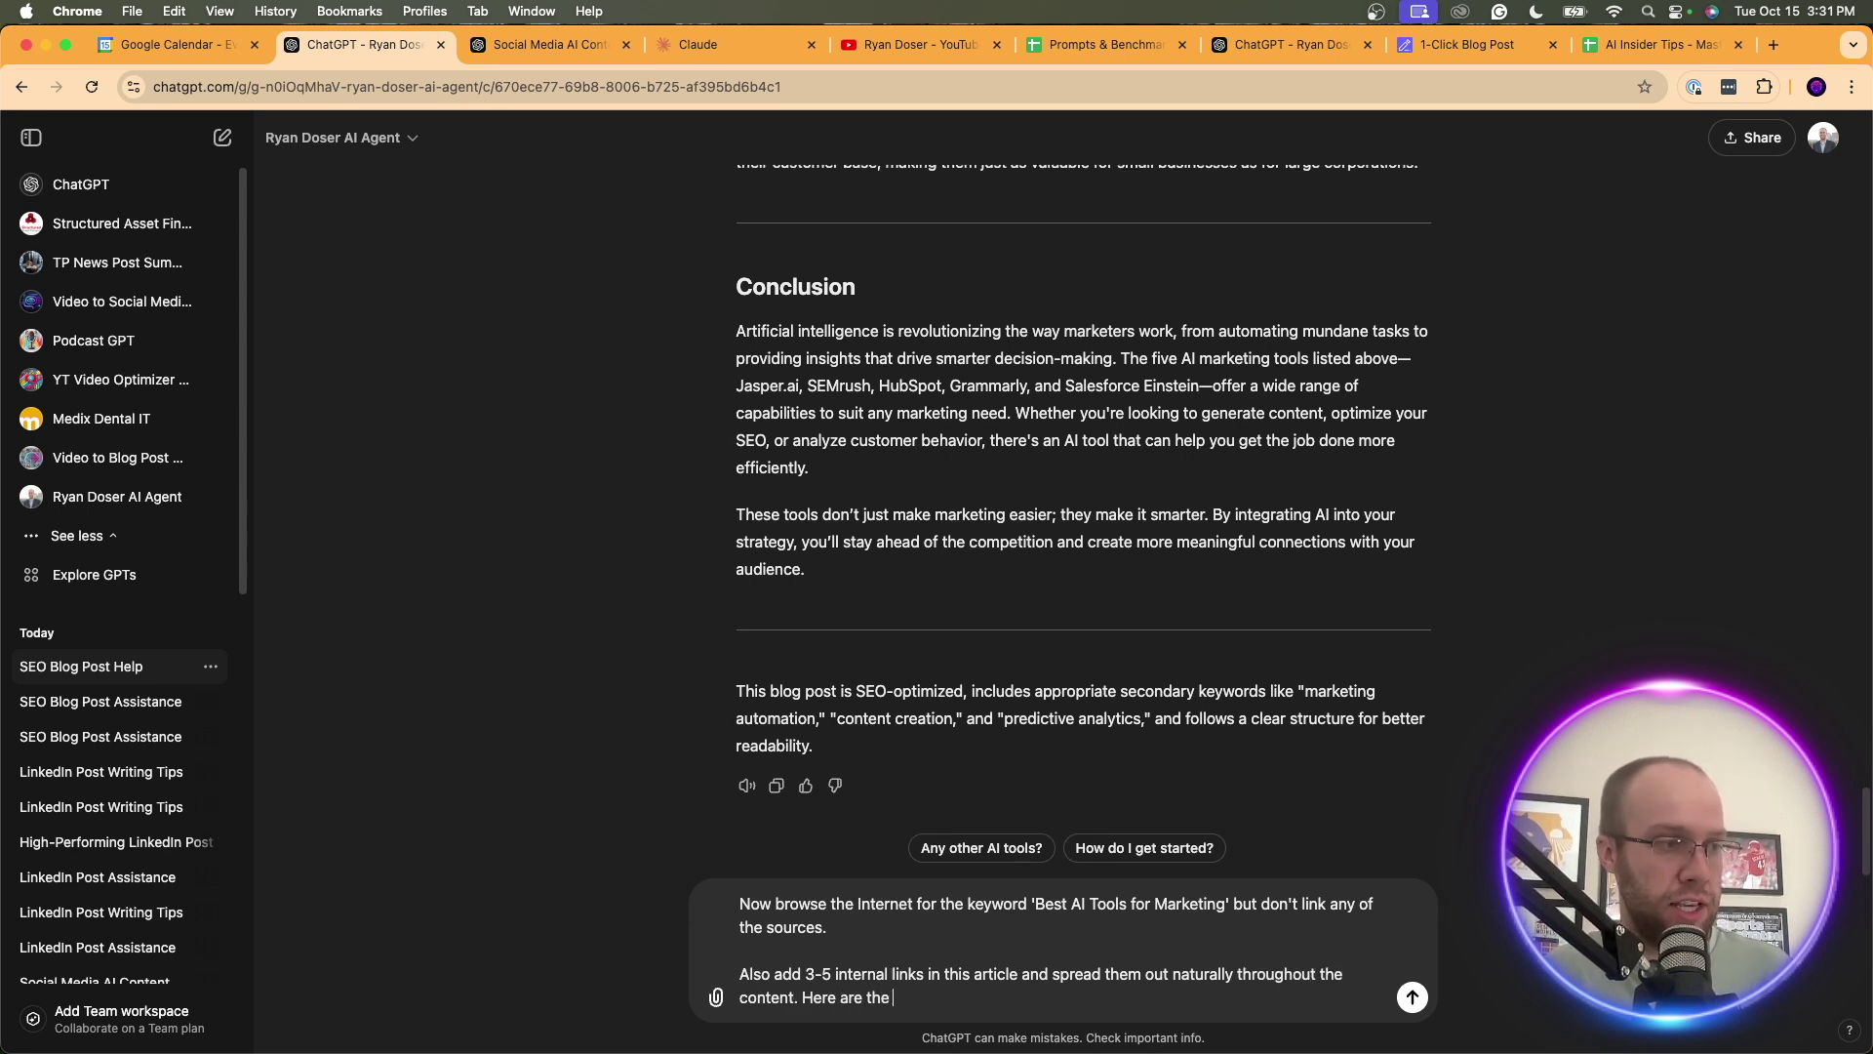
type("internal links on m")
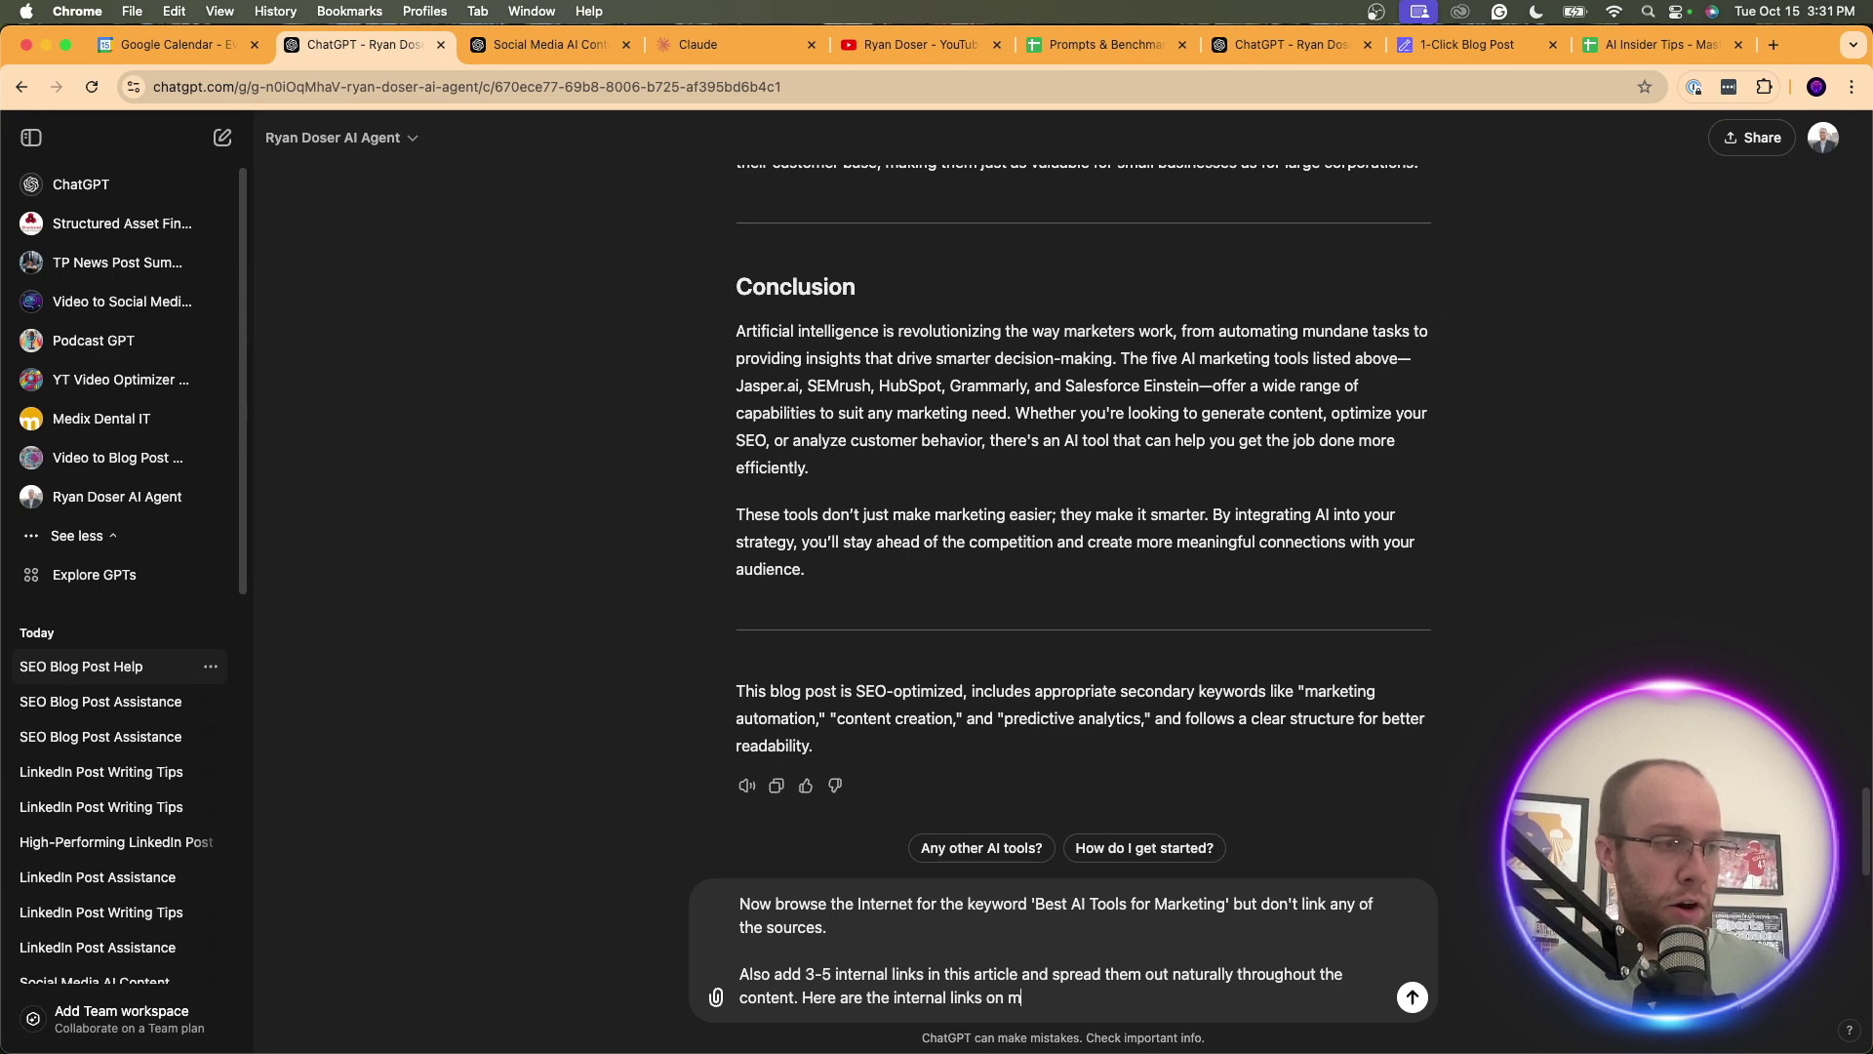
type("y website")
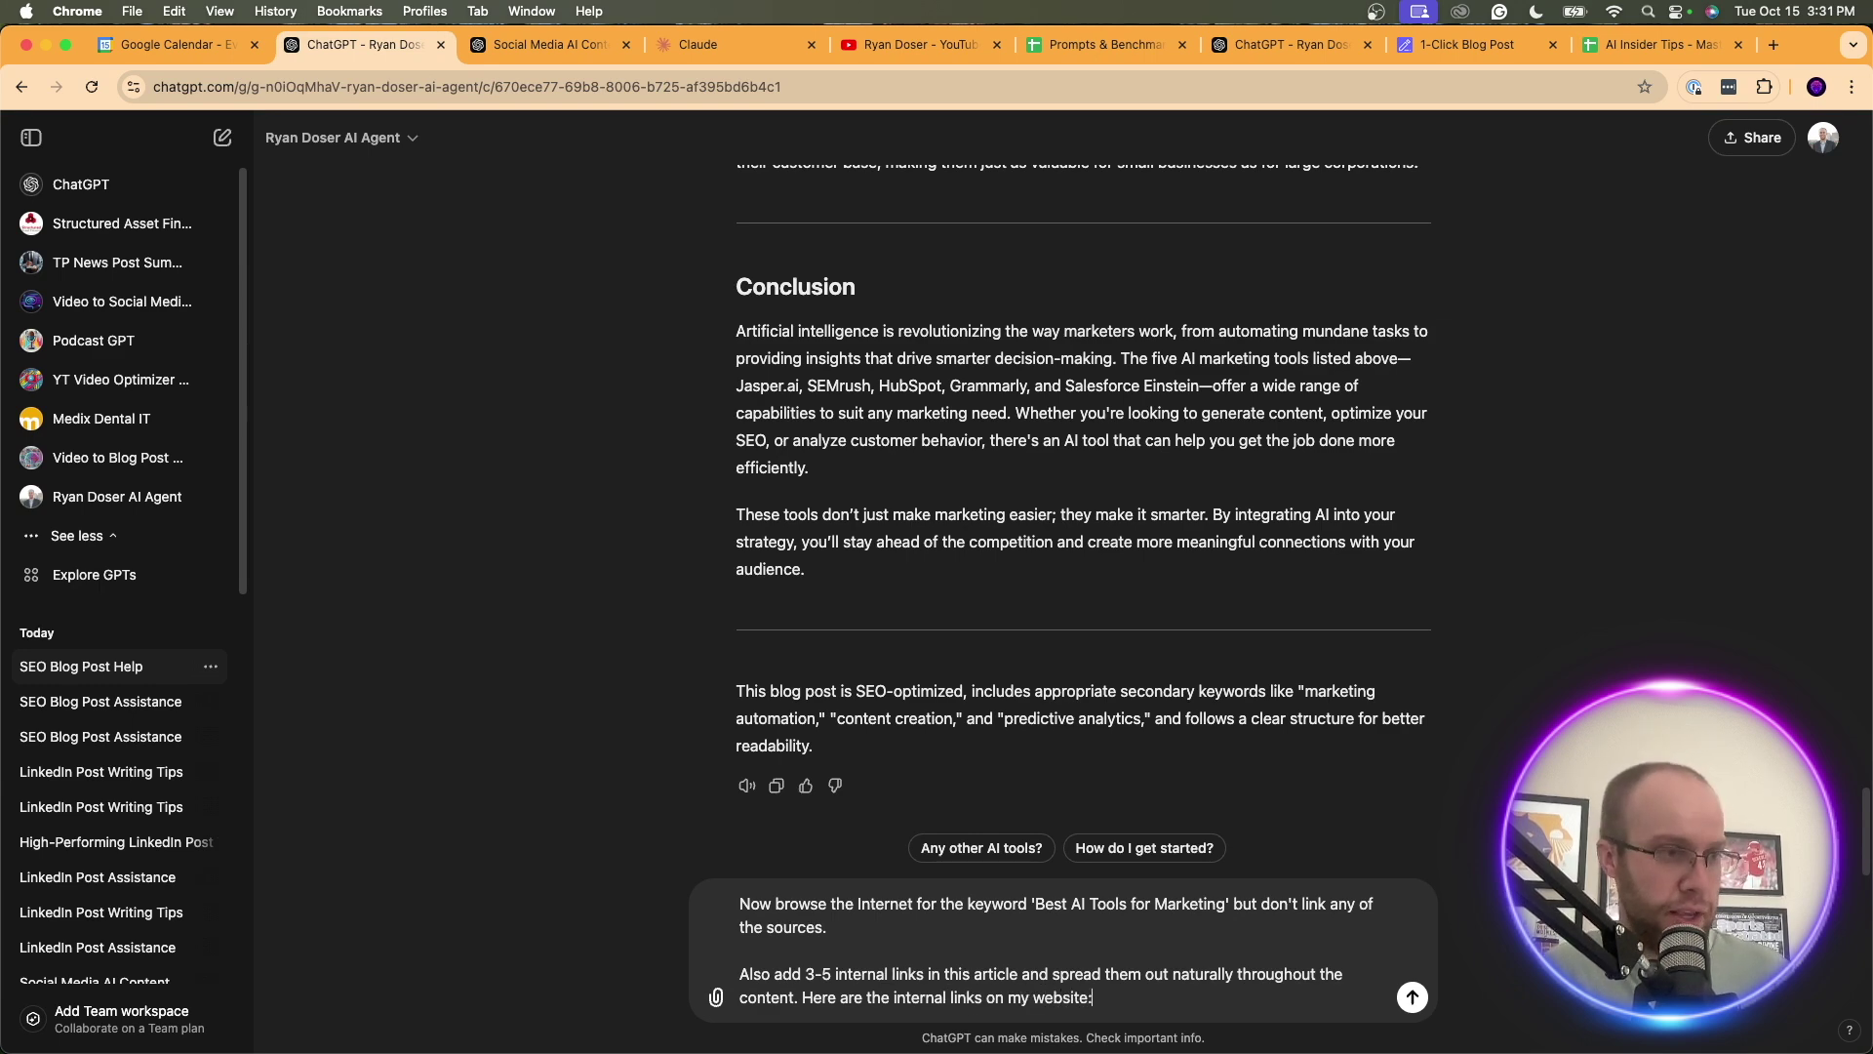
type(":")
key("shift+Return")
key("shift+Return")
type("https://aiinsidertips.com/blog/ https://aiinsidertips.com/is-perplexity-pro-worth-it/ https://aiinsidertips.com/ai-tools-for-marketing-agencies/ https://aiinsidertips.com/openai-o1/")
key("Return")
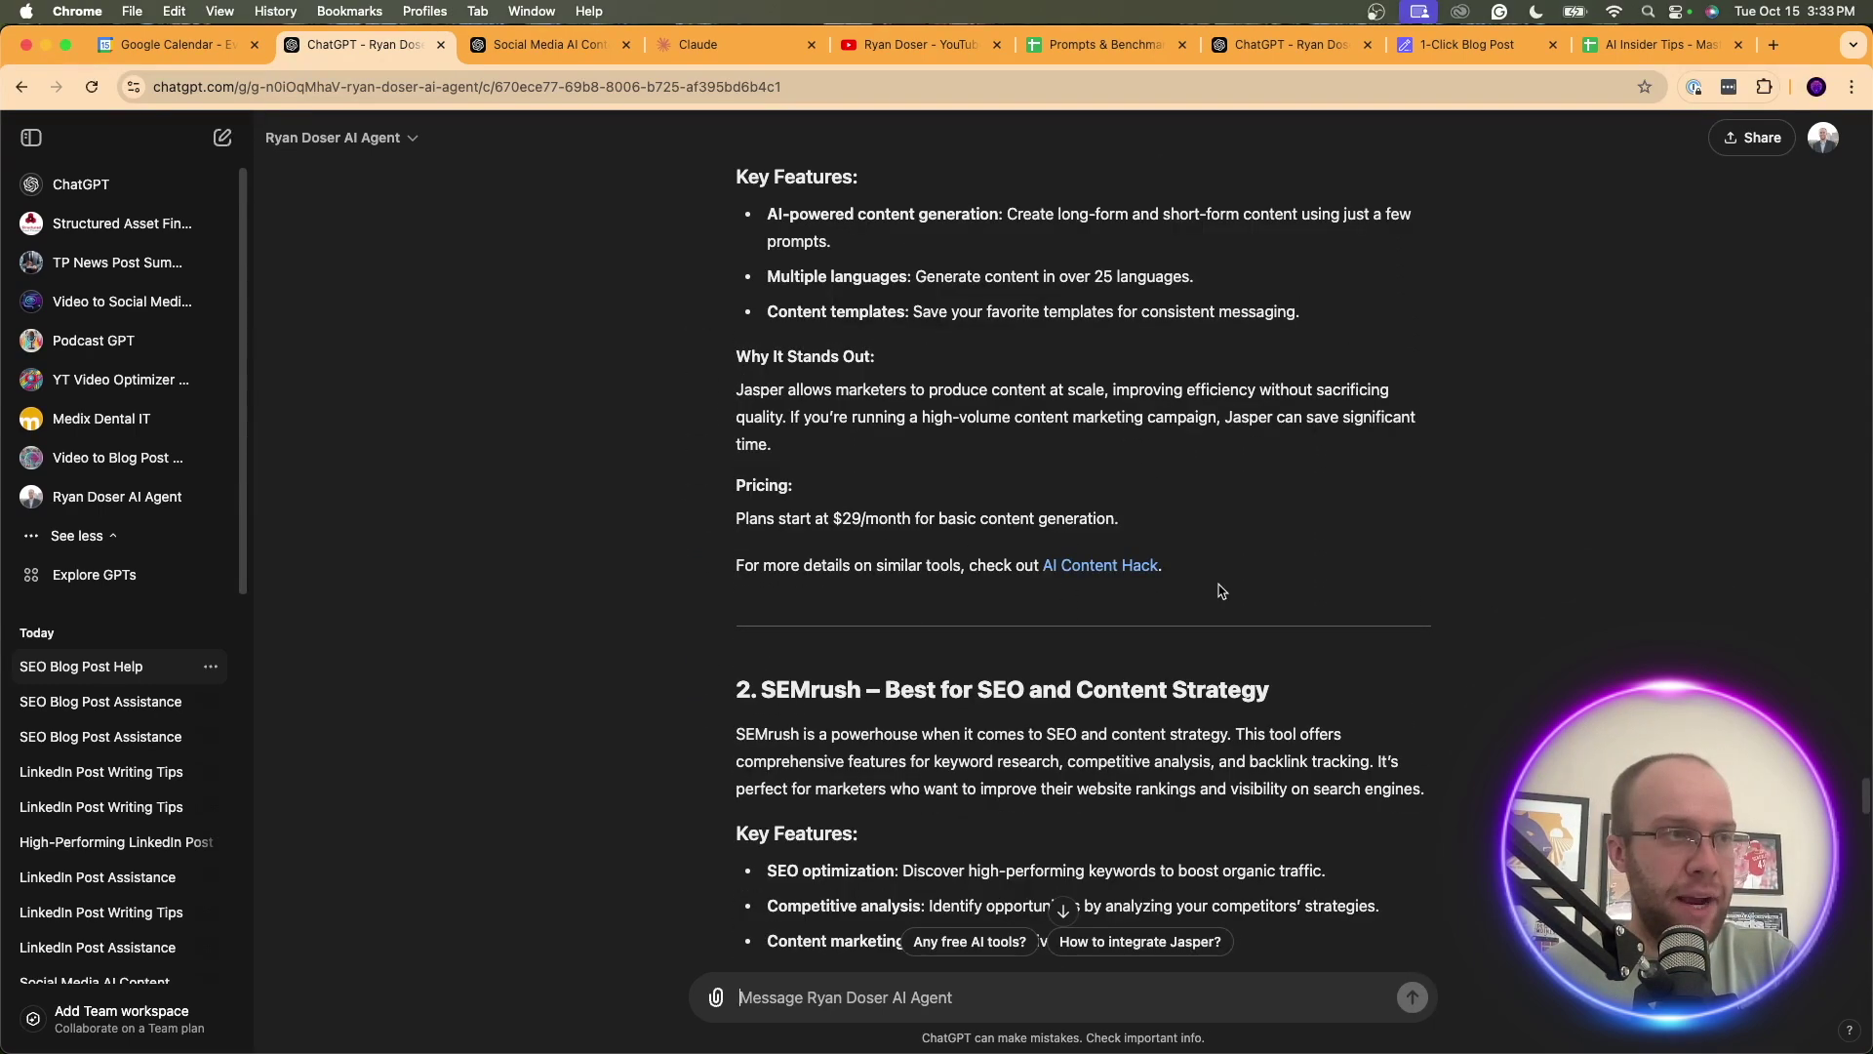
Check inserted internal links like AI Content Hack and Top Generative AI Apps in the revised post
left_click_drag(1166, 570, 806, 563)
left_click(810, 557)
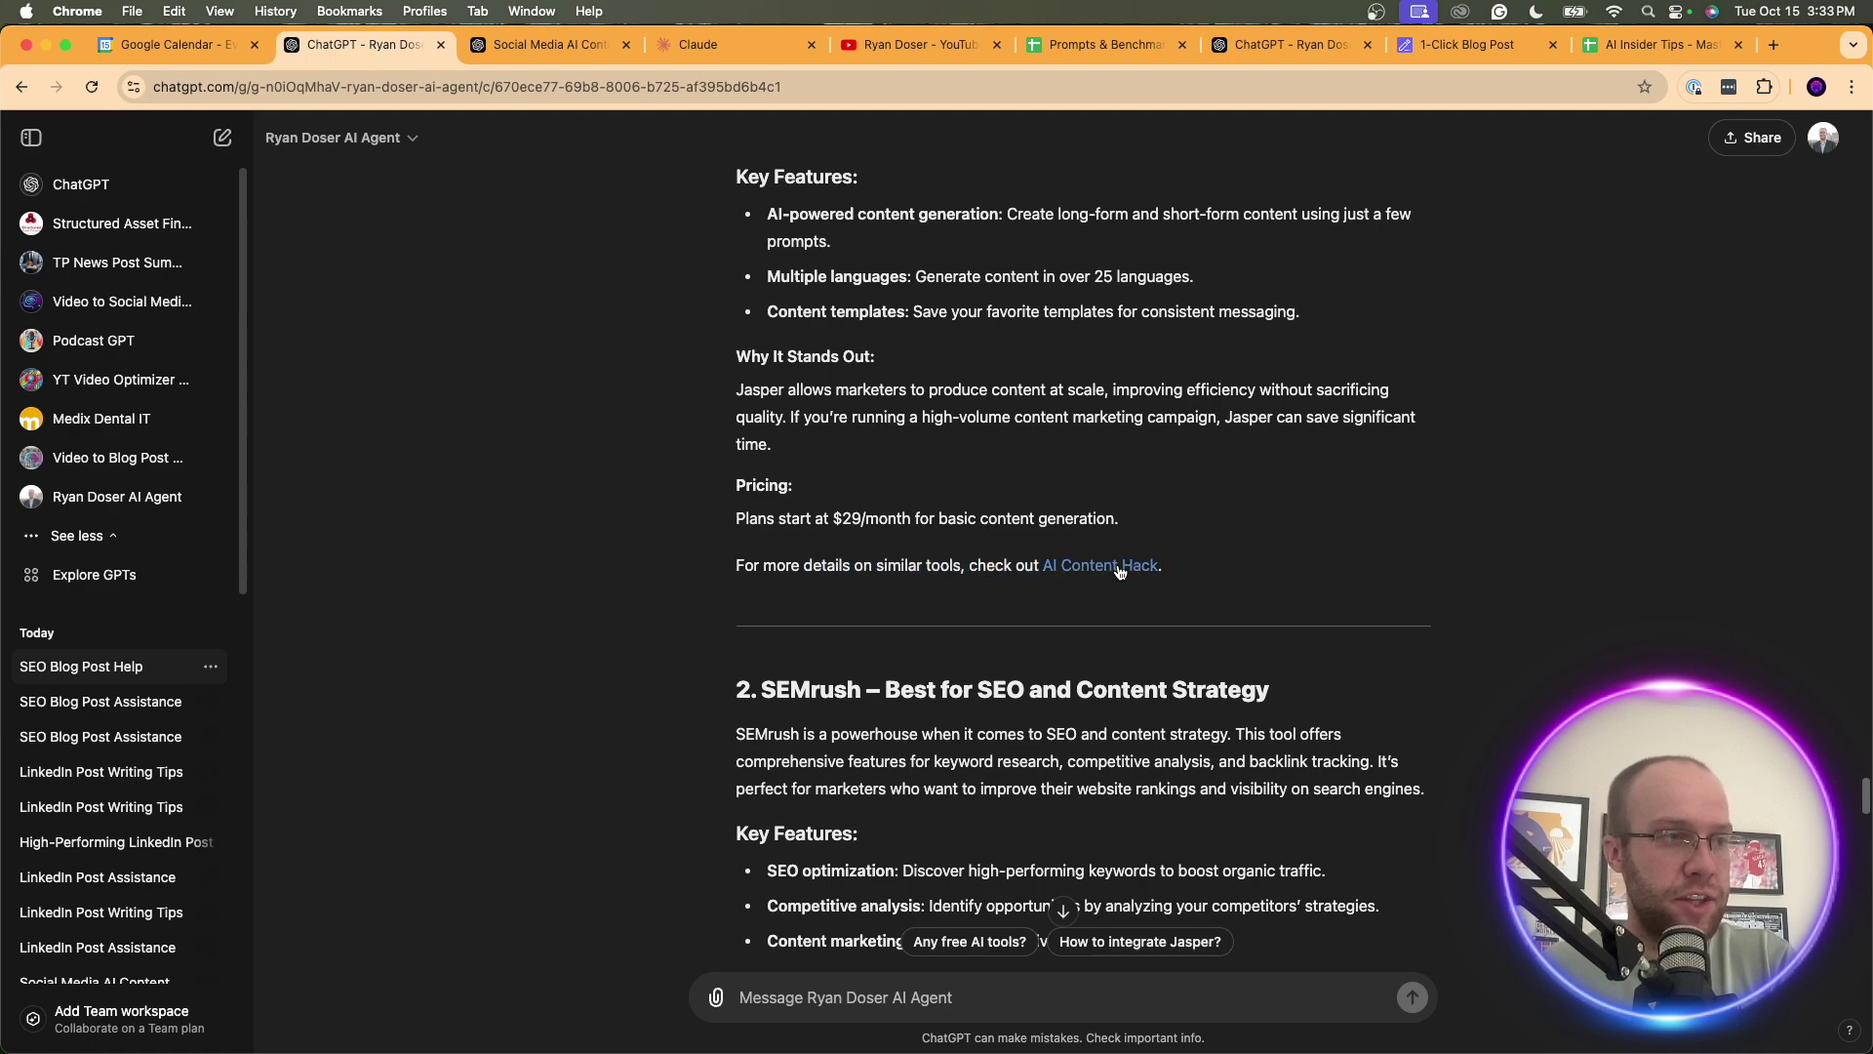
scroll(1112, 571, "down", 6)
scroll(1163, 617, "down", 8)
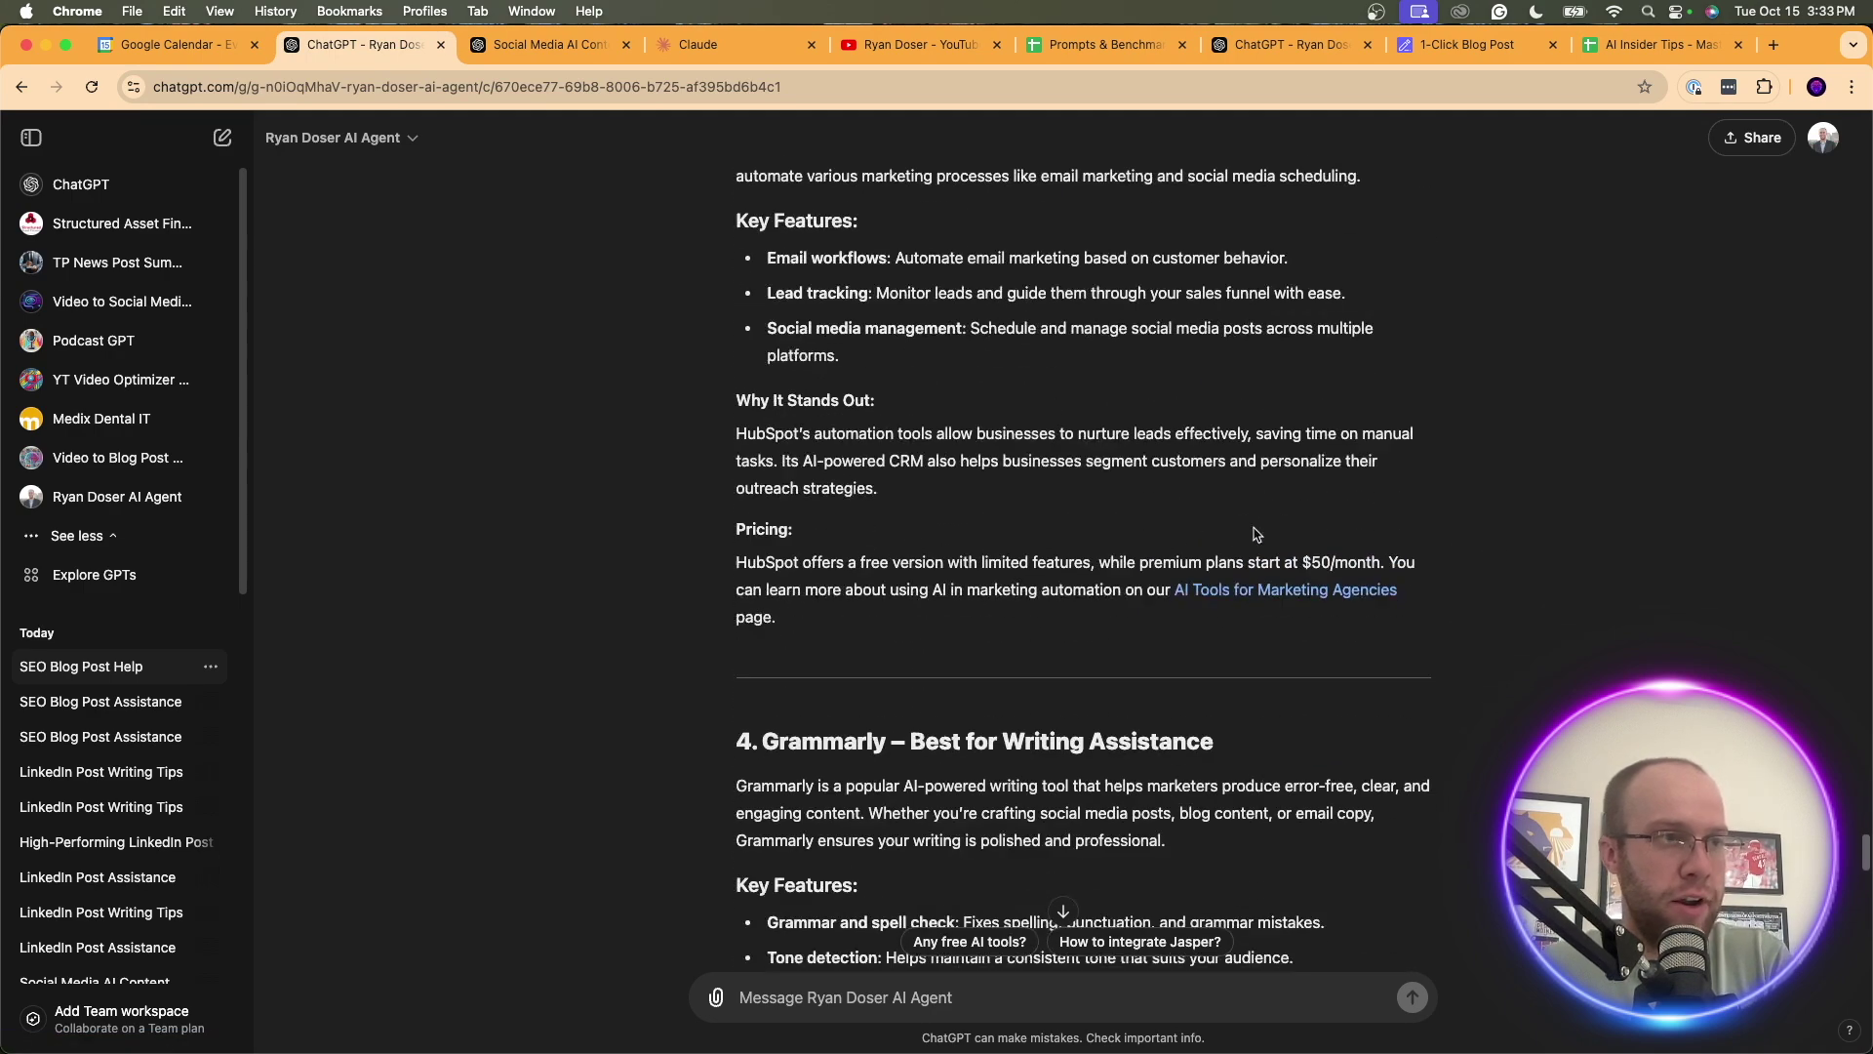
scroll(1281, 593, "down", 9)
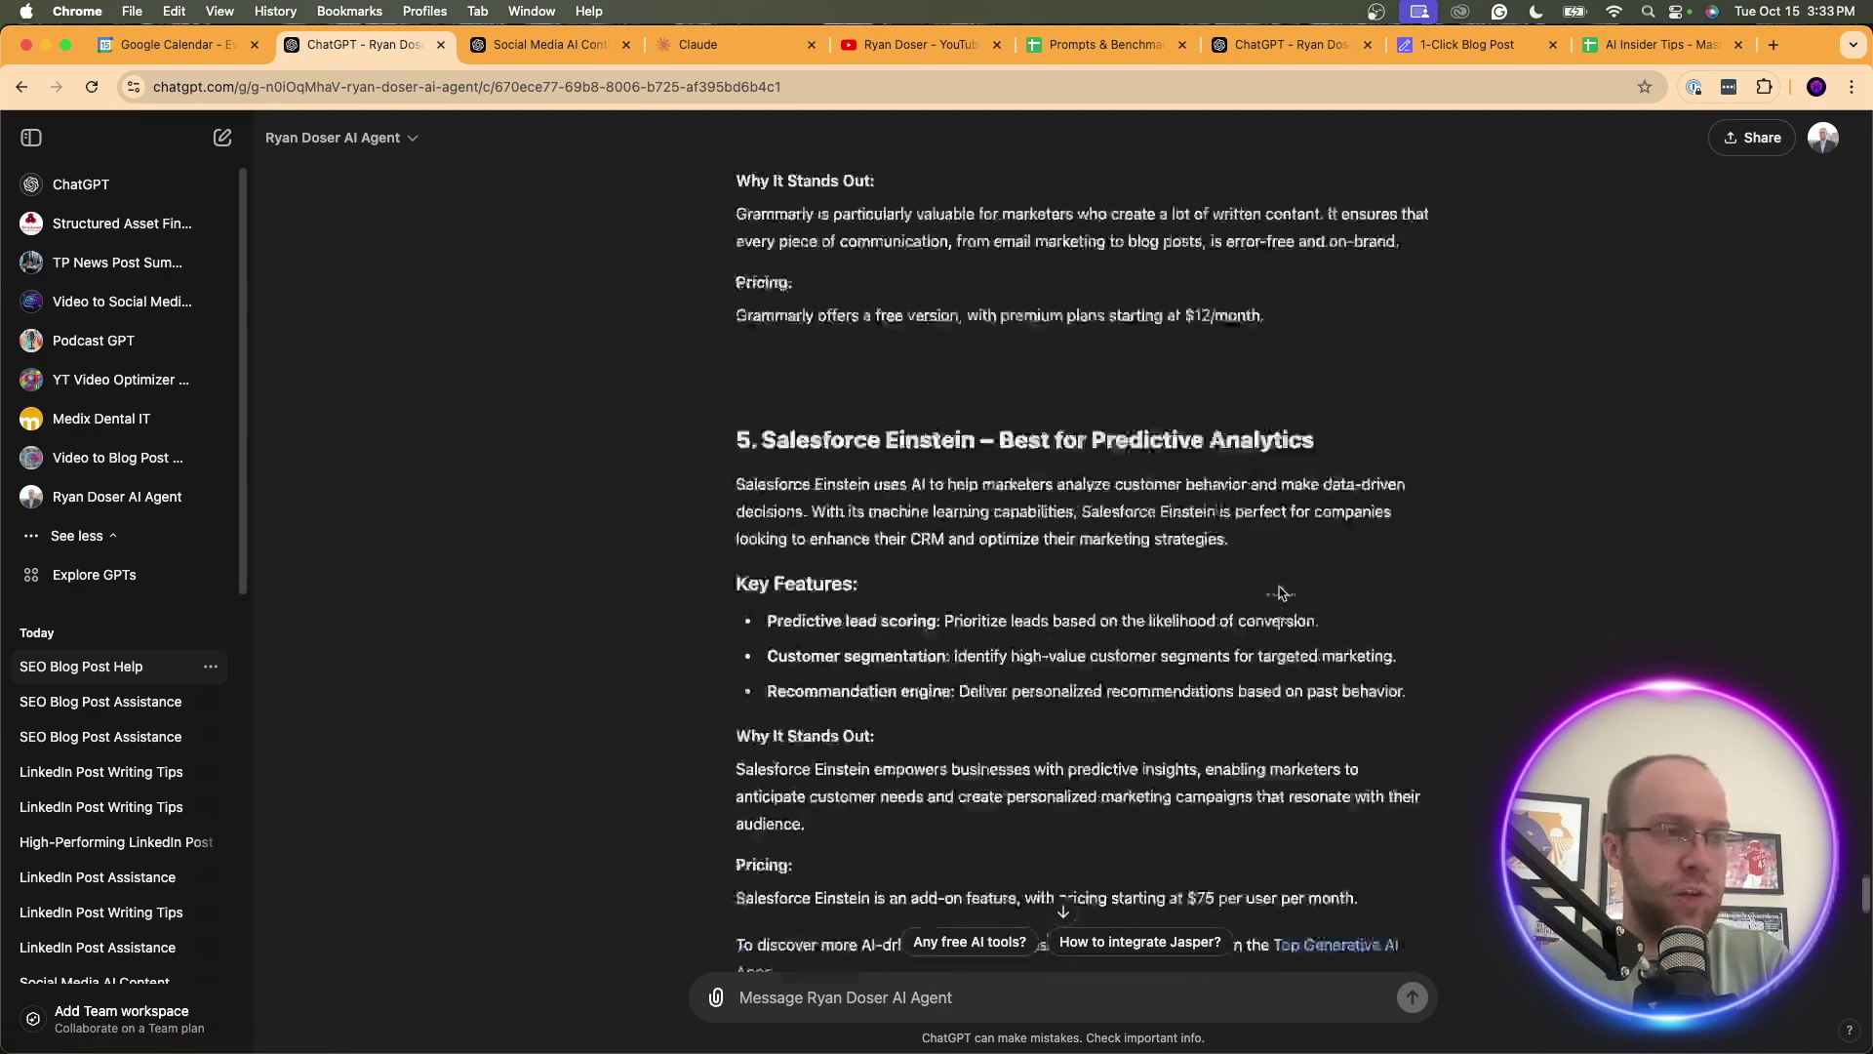
scroll(1281, 594, "down", 1)
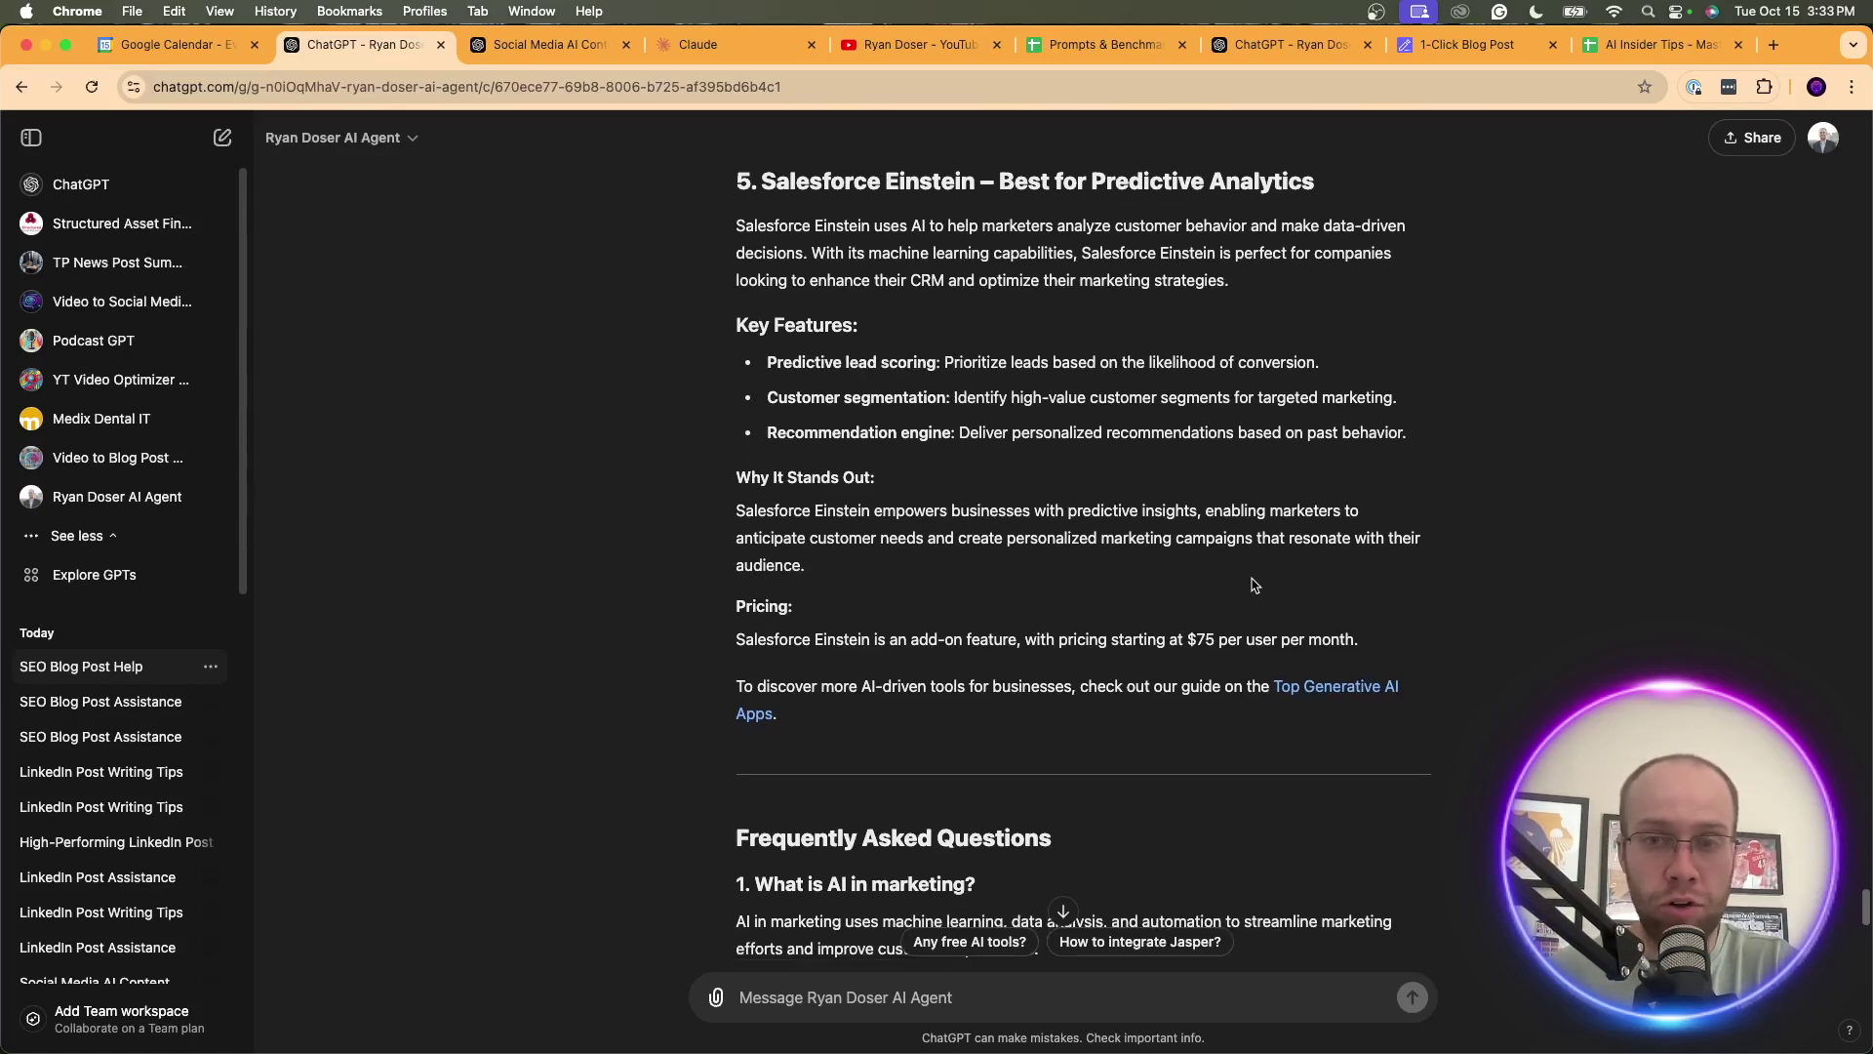
scroll(1258, 585, "down", 10)
Move to the message box and scroll back up through the revised reply
left_click(1101, 999)
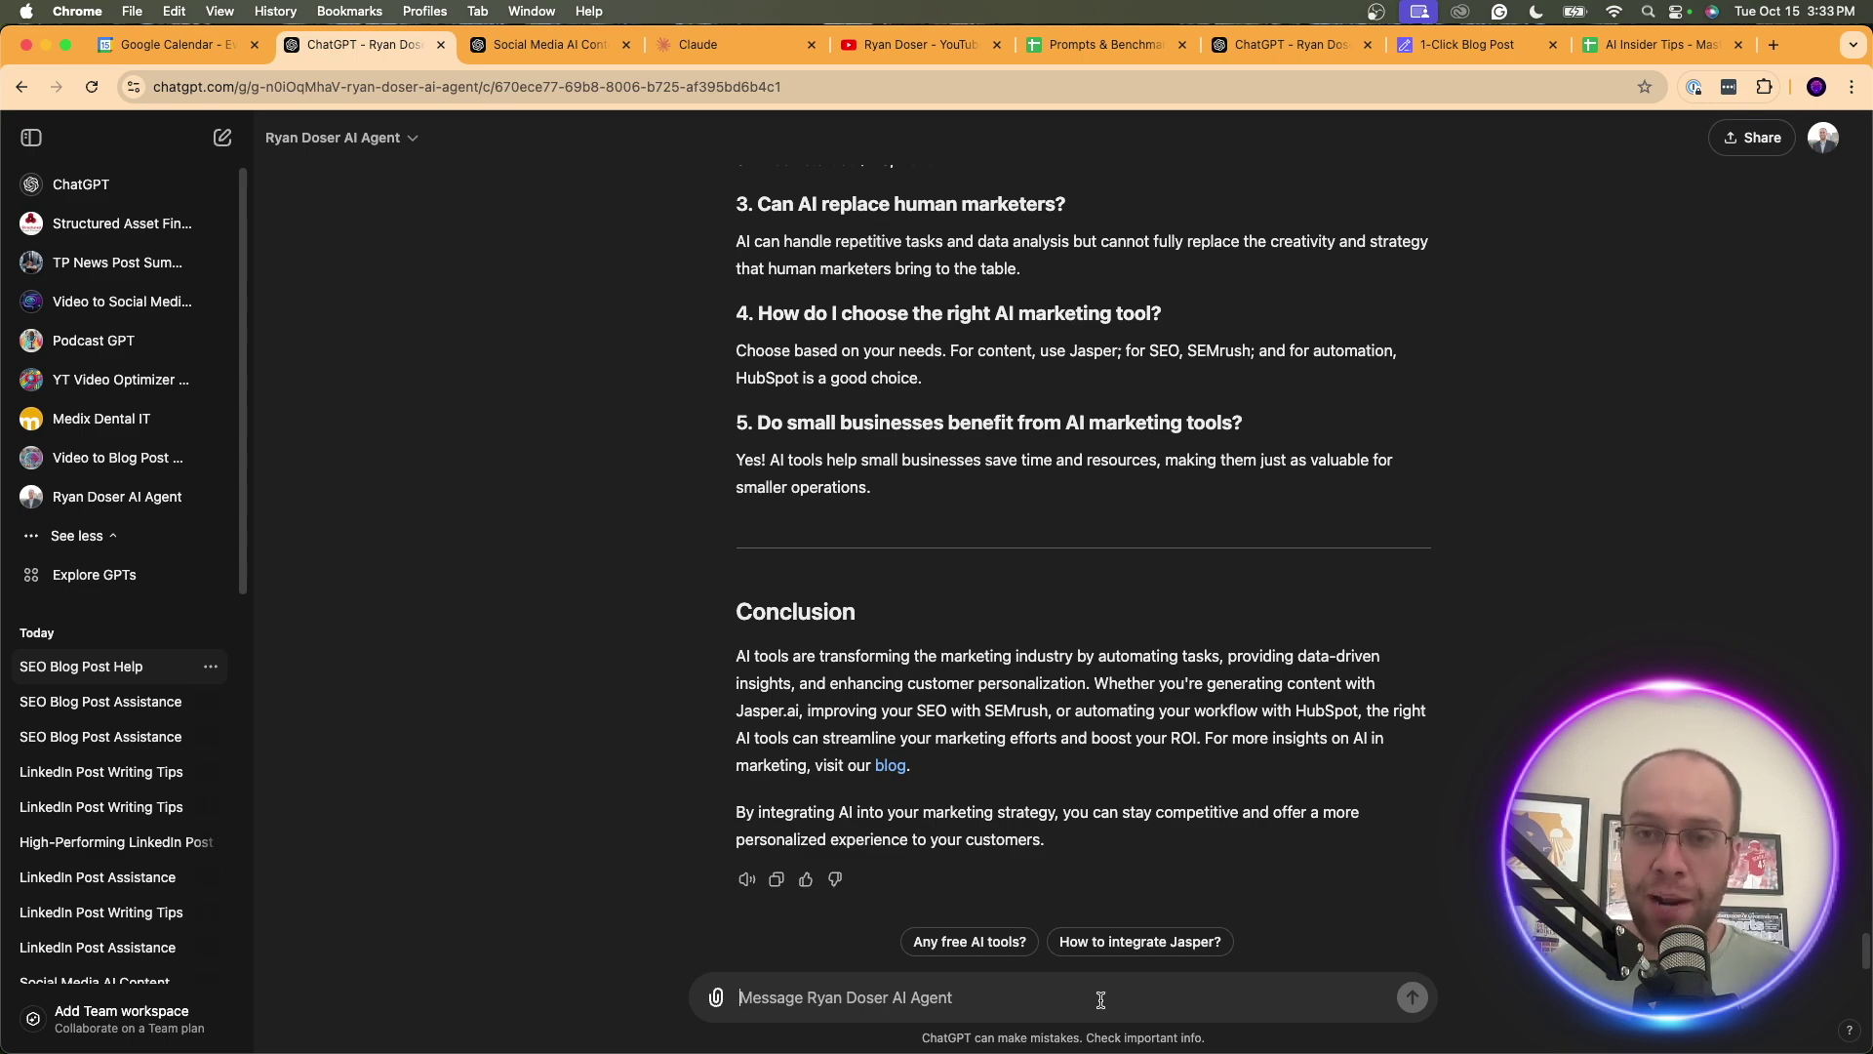
scroll(1268, 766, "up", 20)
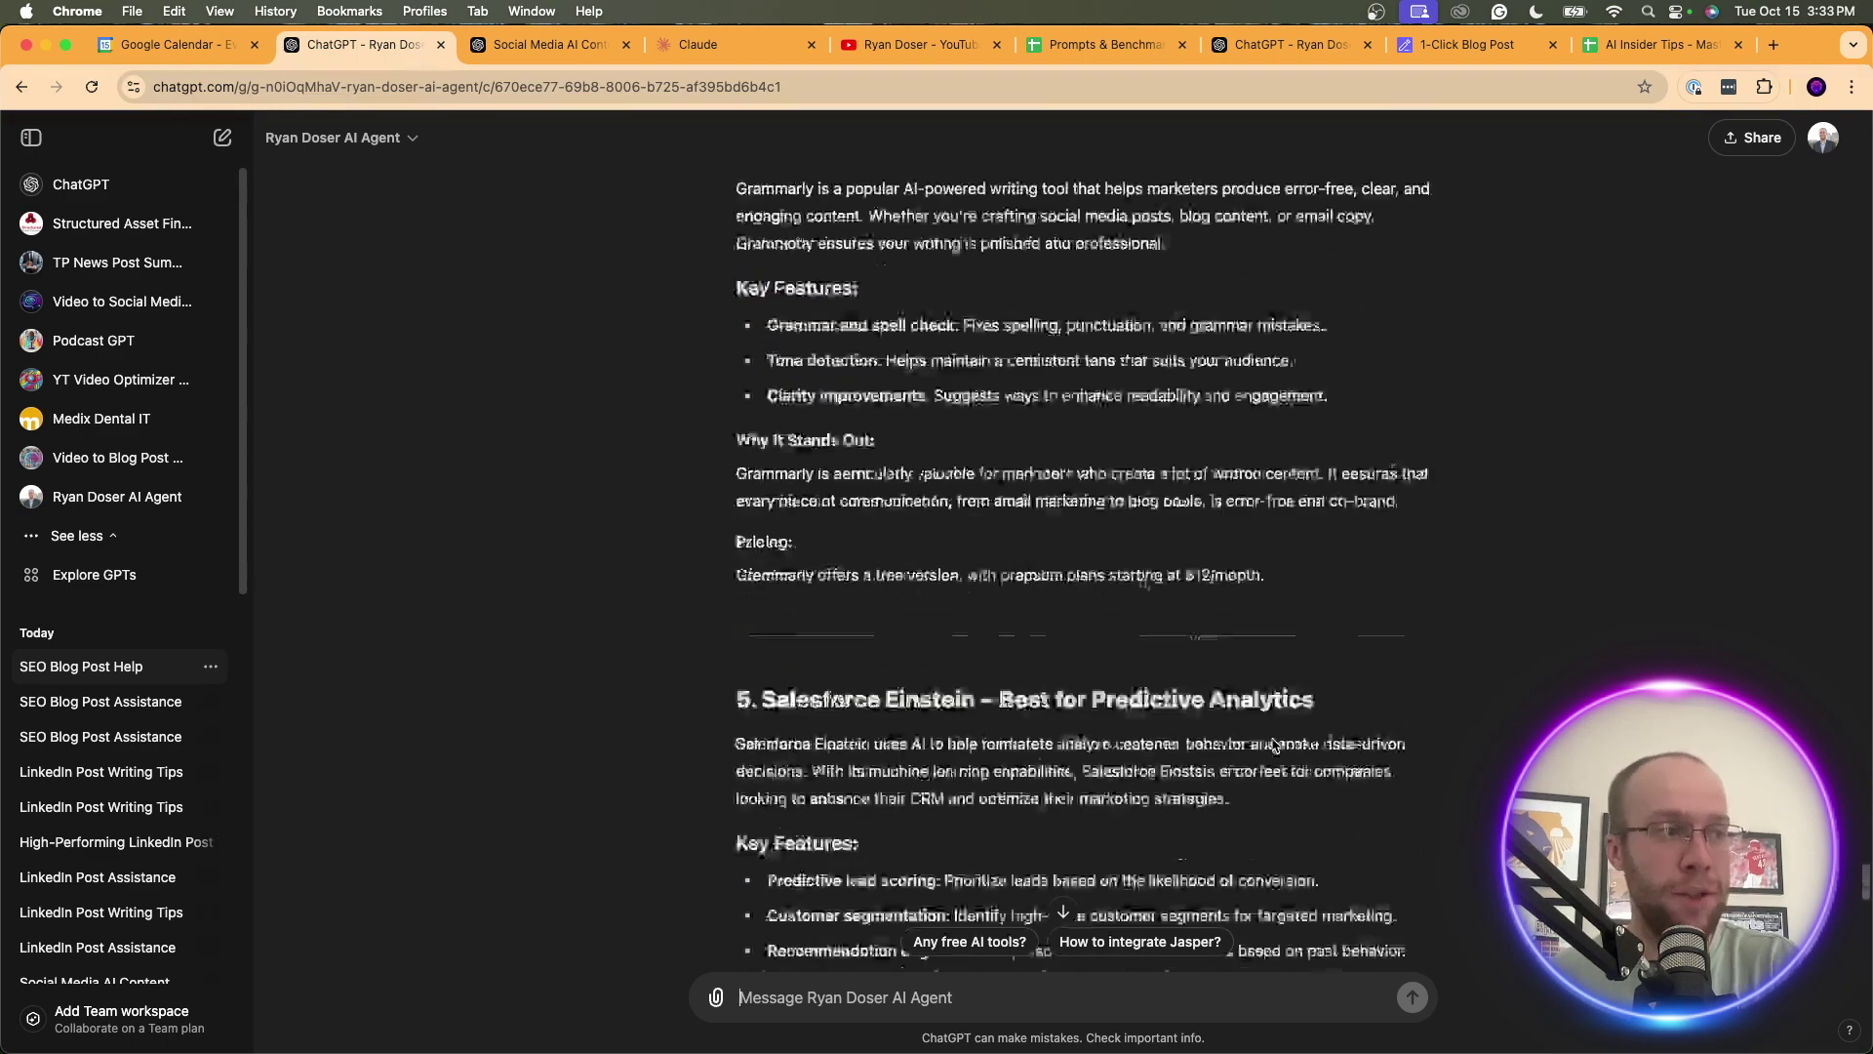
scroll(1275, 735, "up", 20)
scroll(1288, 682, "down", 20)
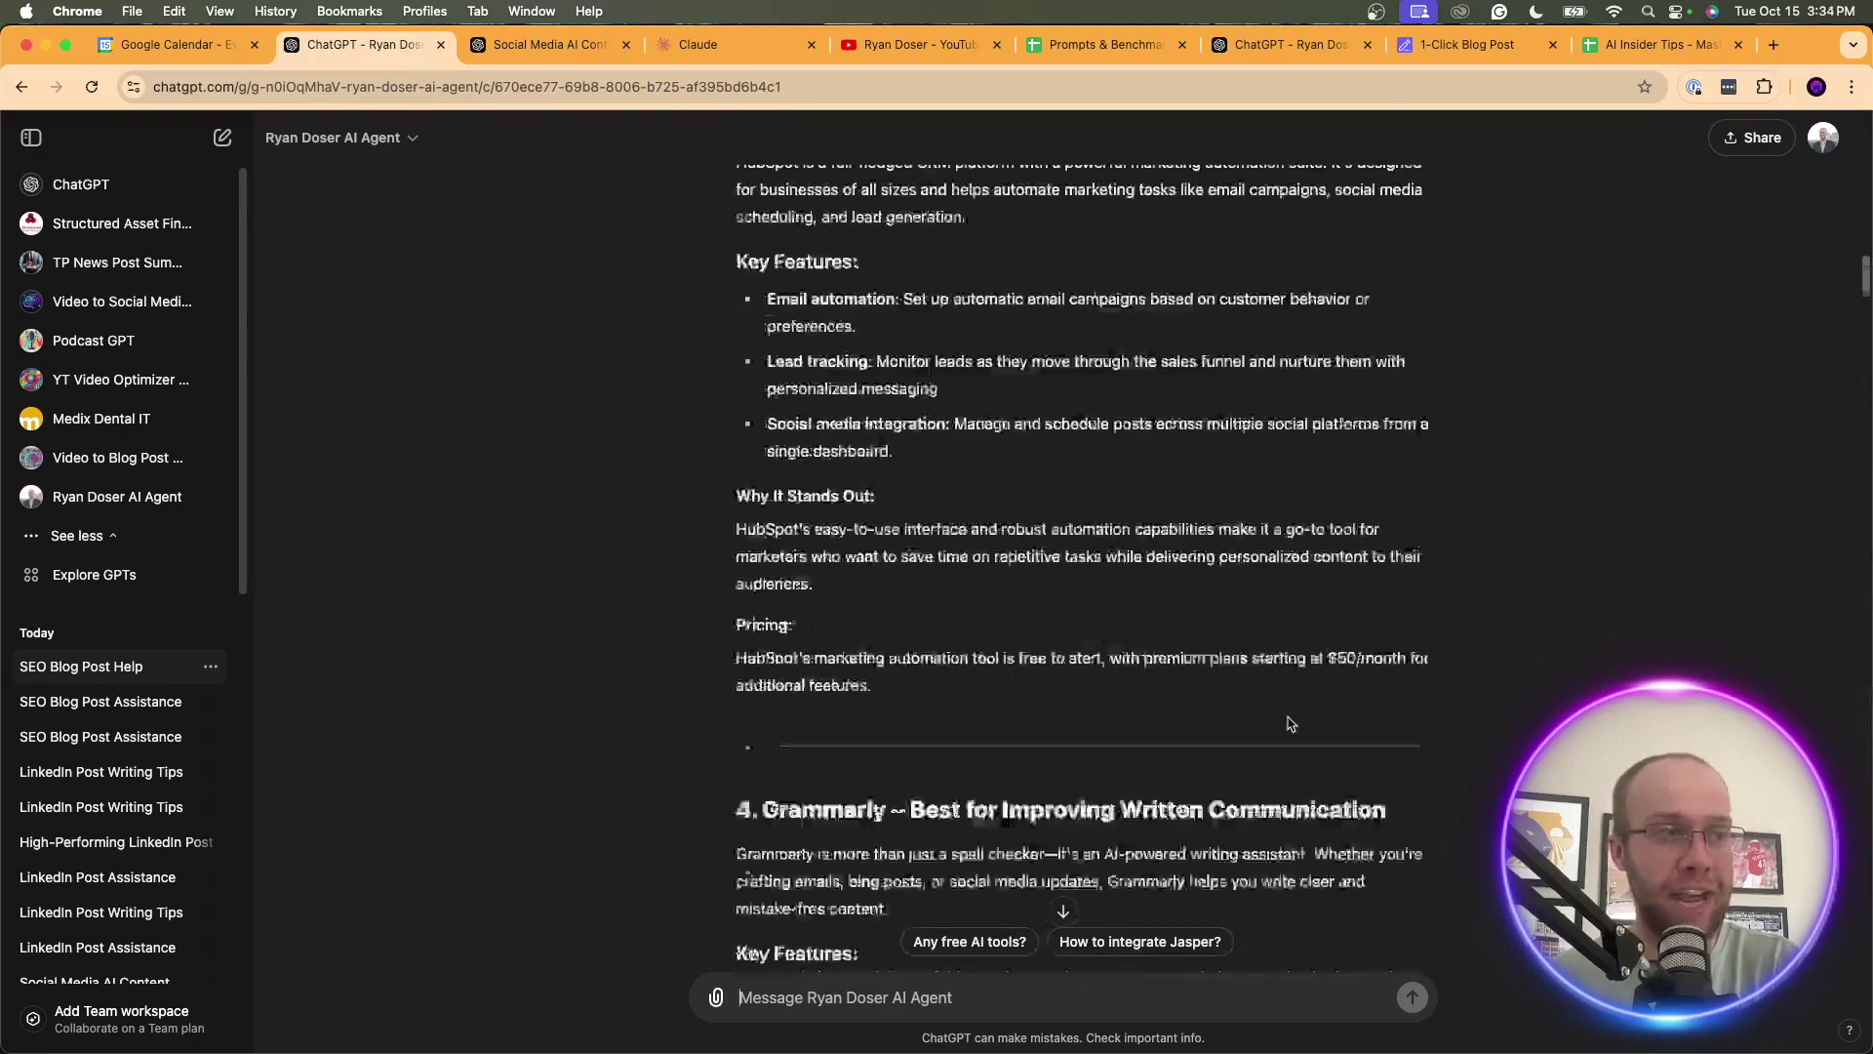
scroll(1308, 629, "up", 20)
scroll(1308, 628, "up", 10)
scroll(1298, 585, "down", 5)
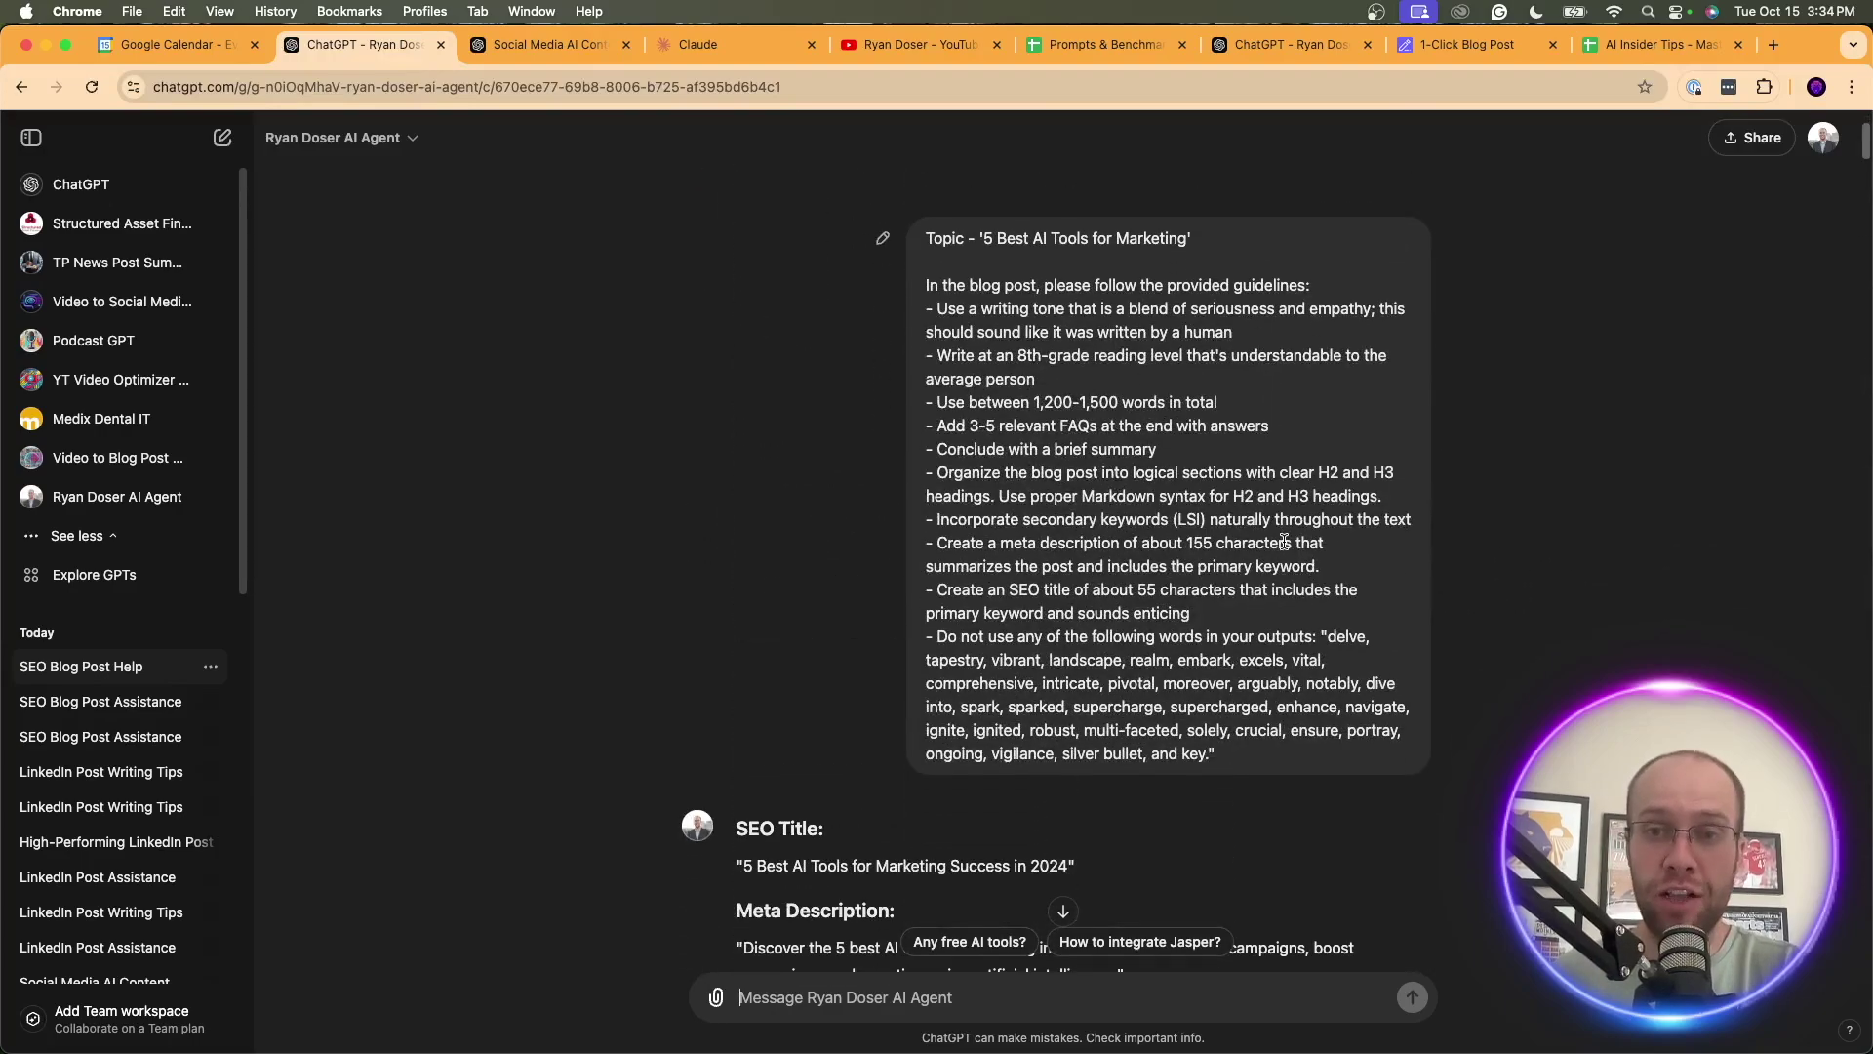
scroll(1284, 541, "up", 5)
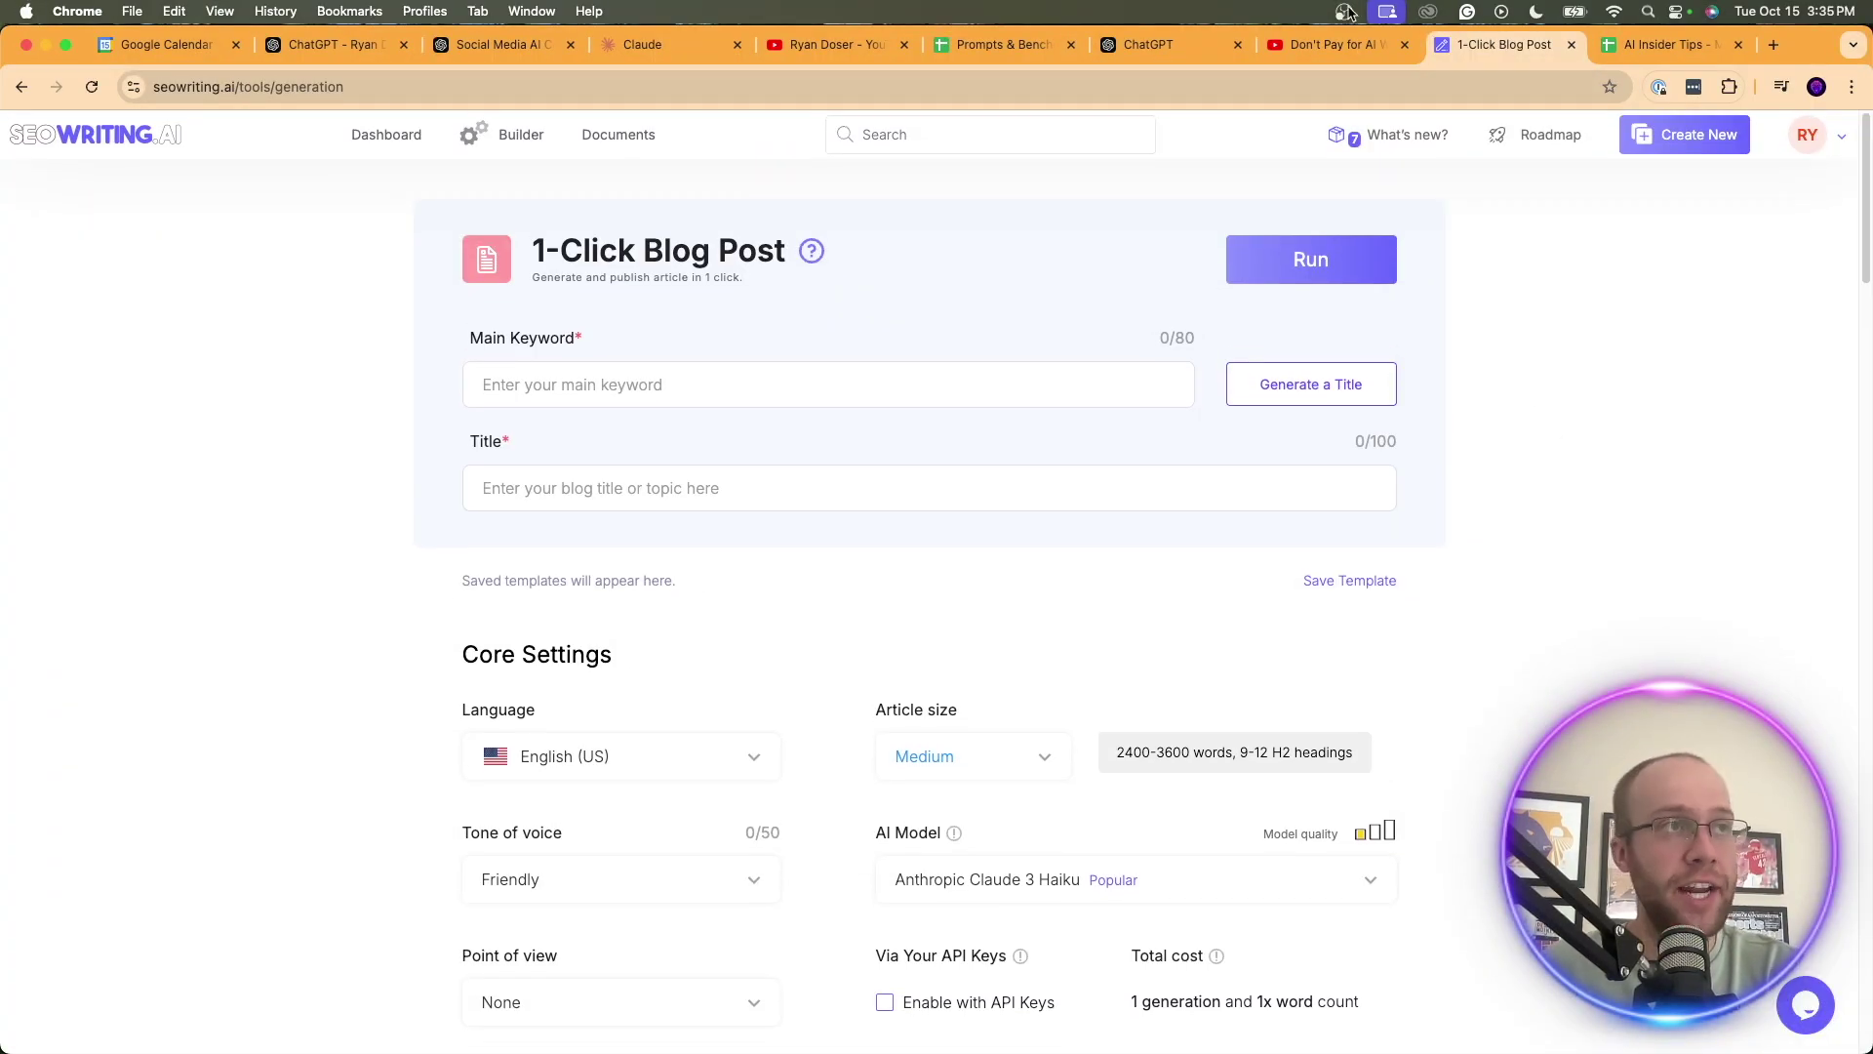
left_click(1323, 45)
scroll(1115, 734, "down", 3)
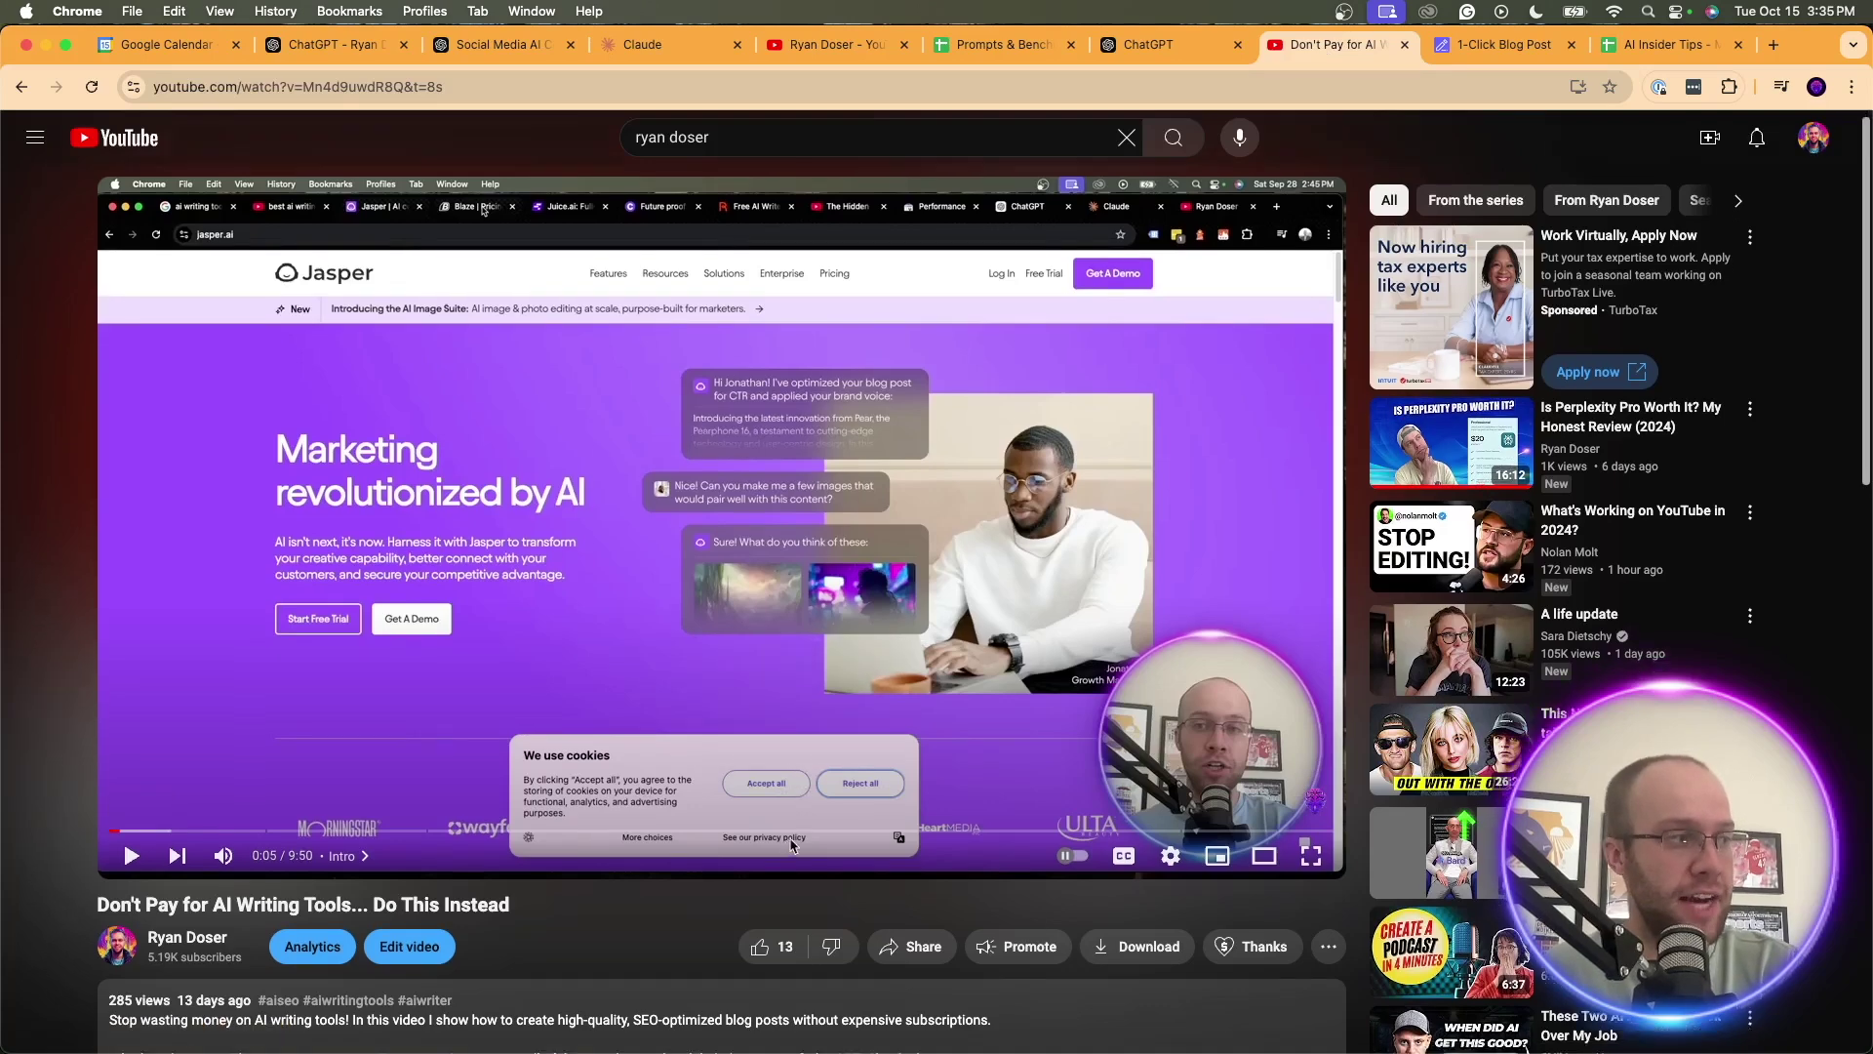
left_click_drag(99, 728, 445, 729)
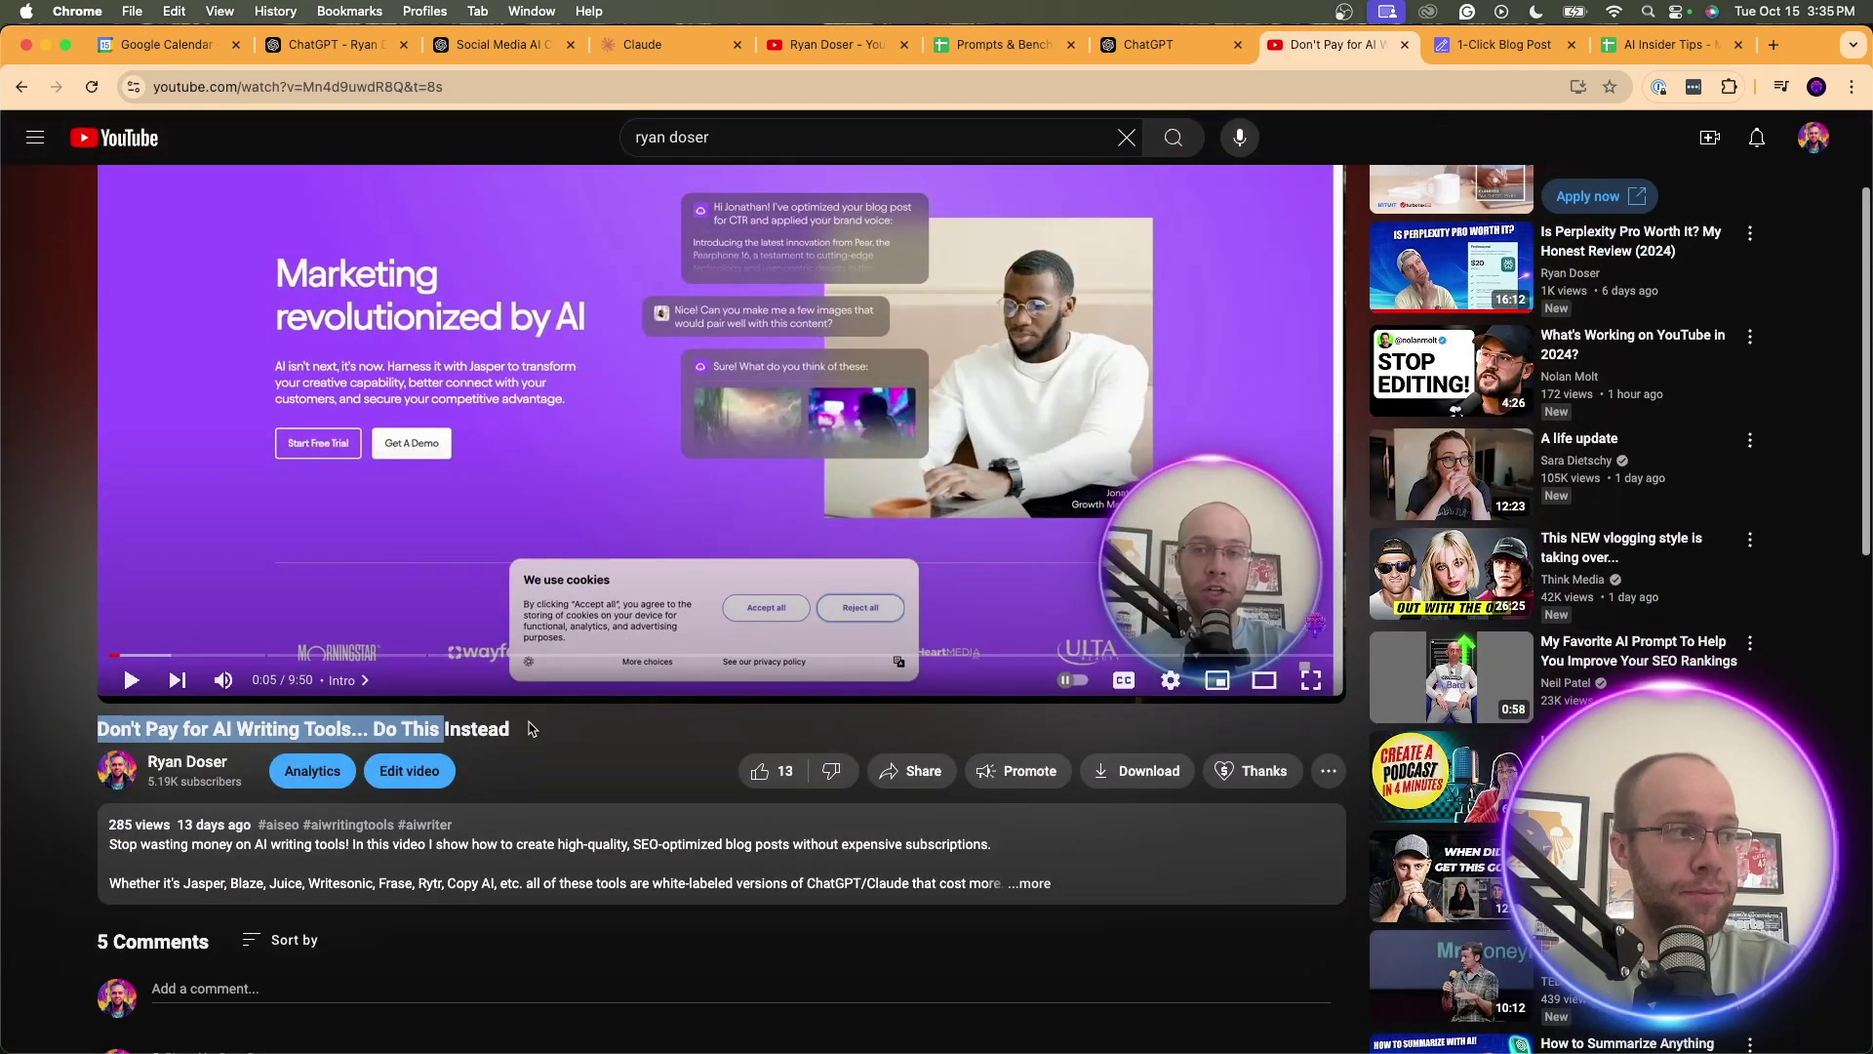
left_click(534, 729)
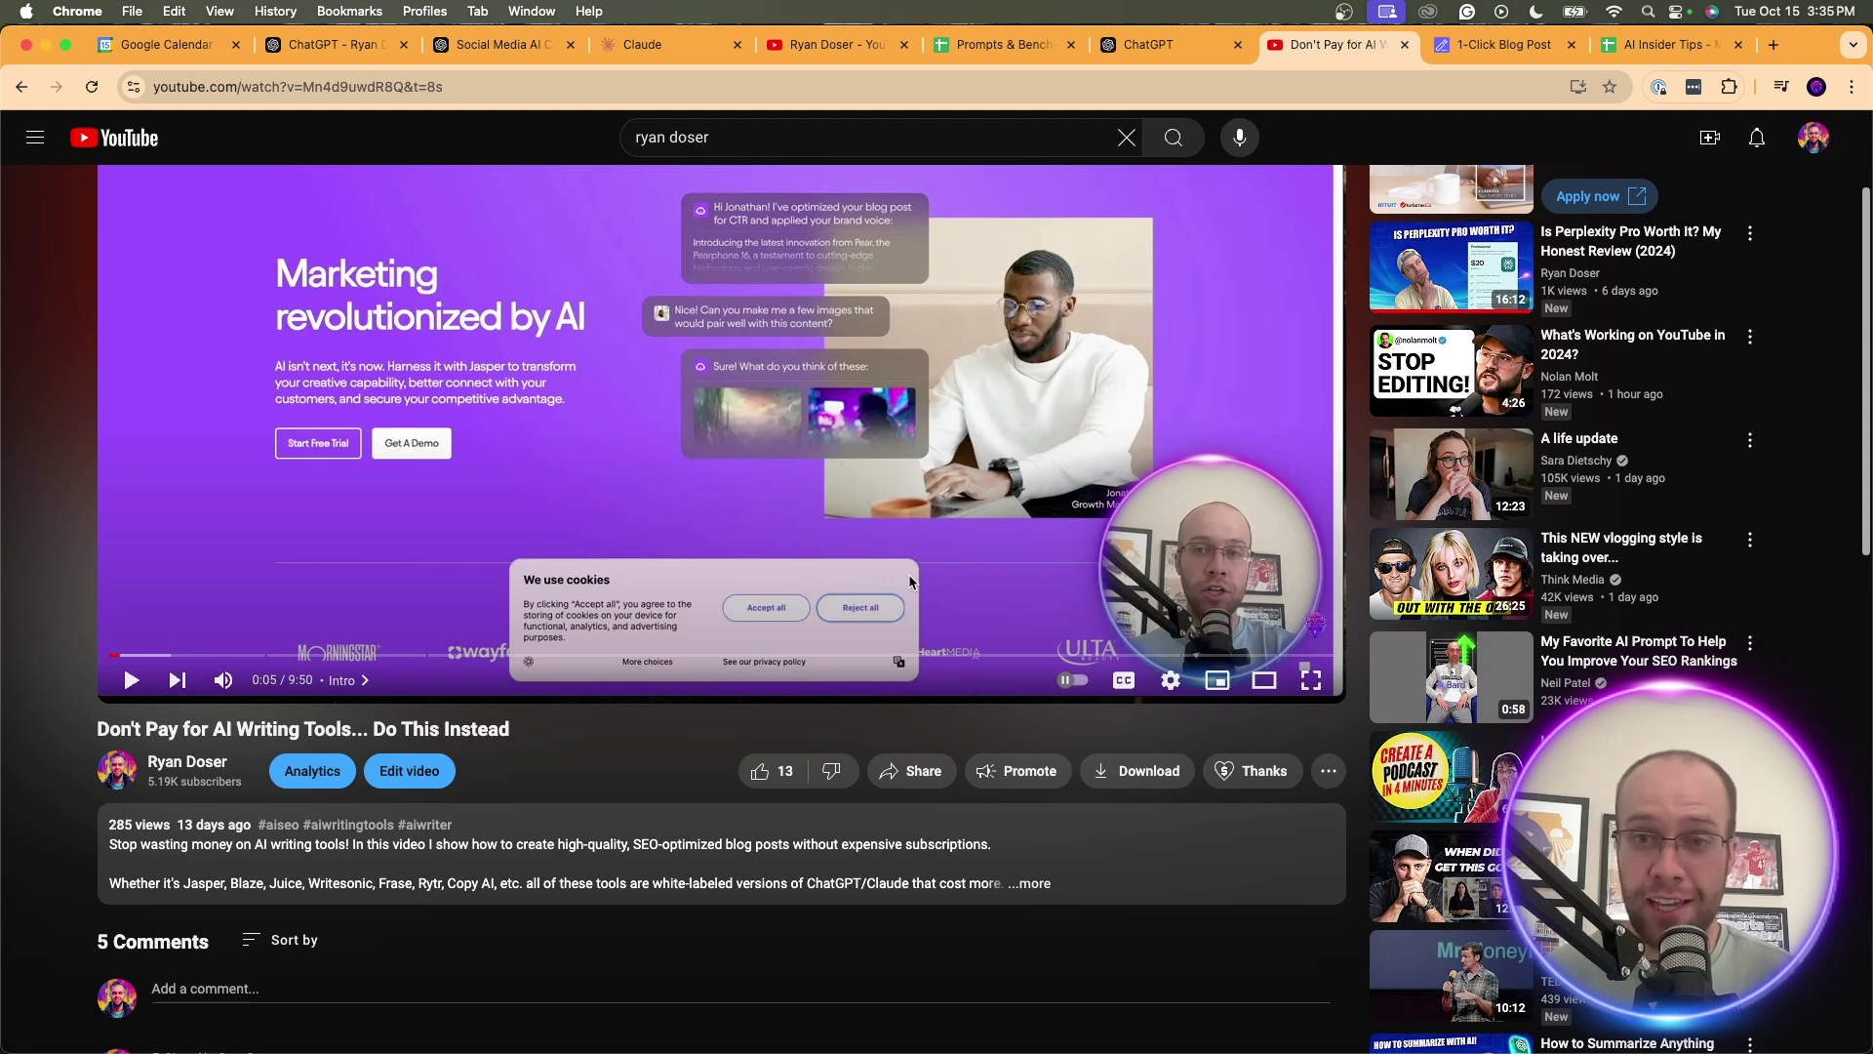
left_click(1524, 49)
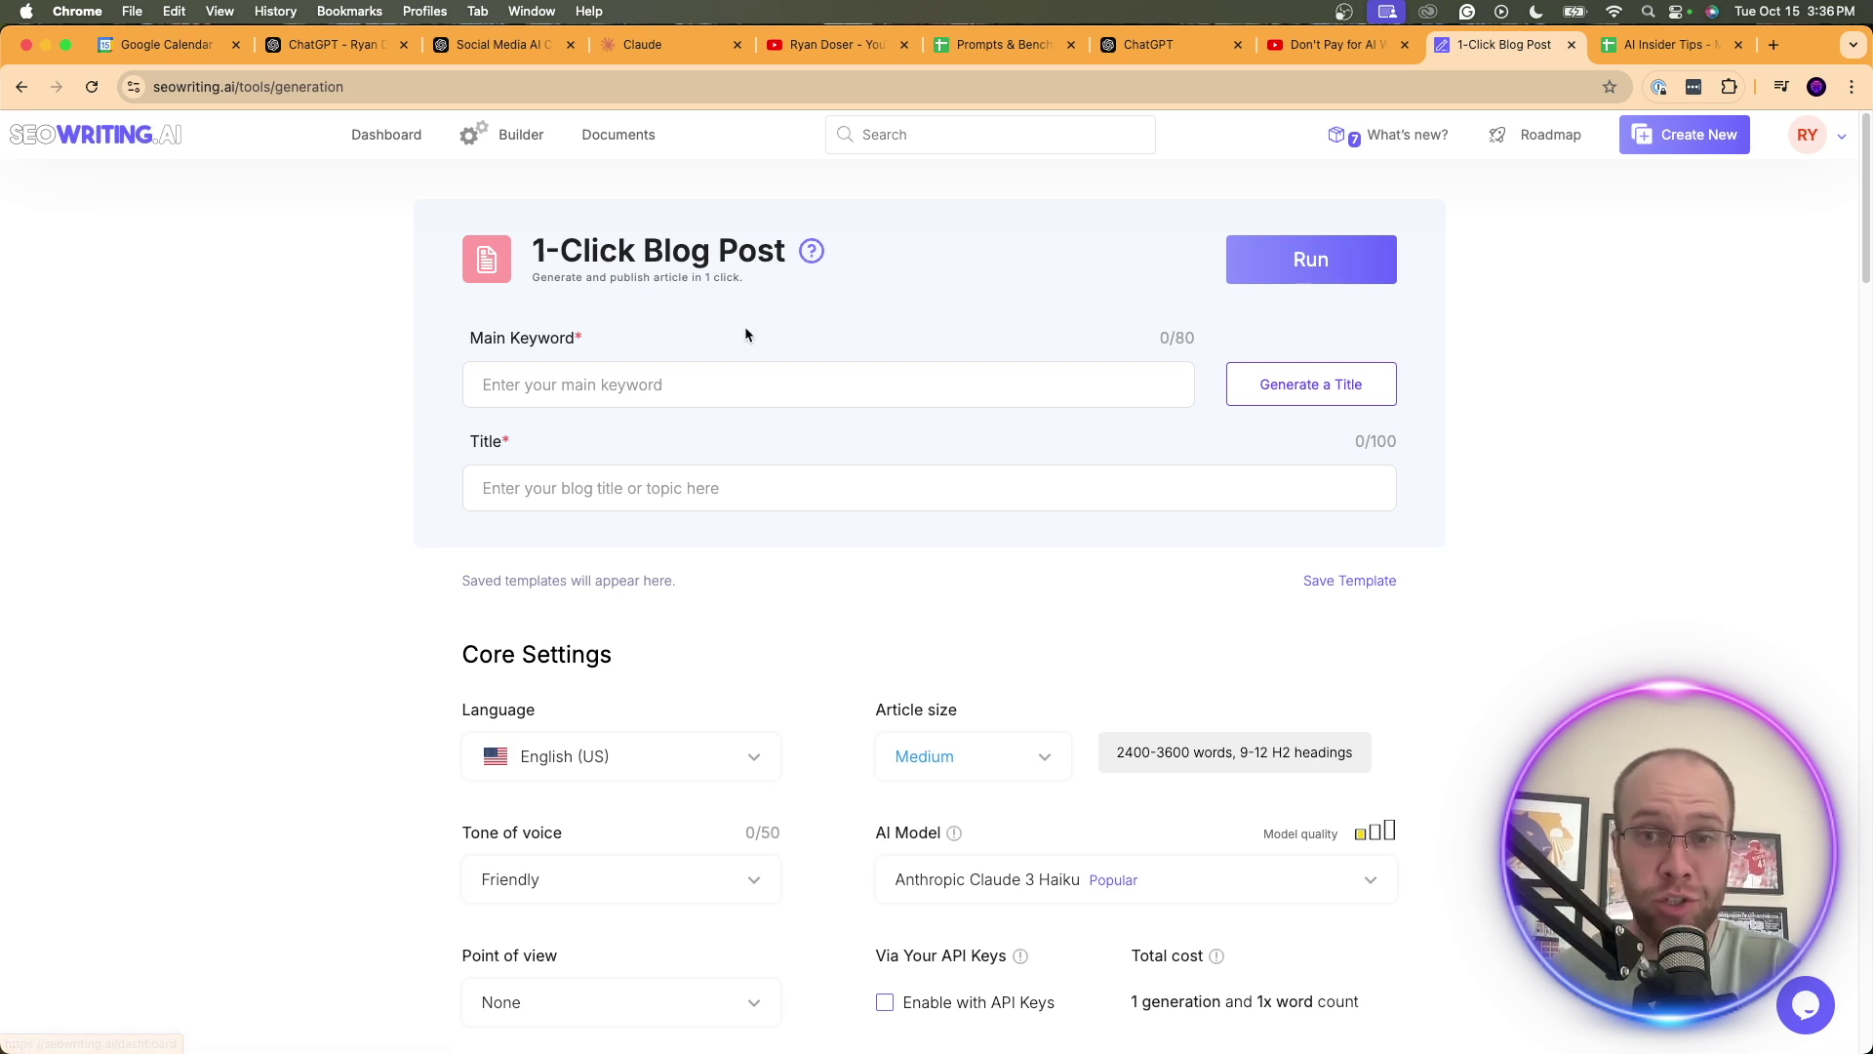
scroll(751, 477, "up", 1)
left_click(1386, 147)
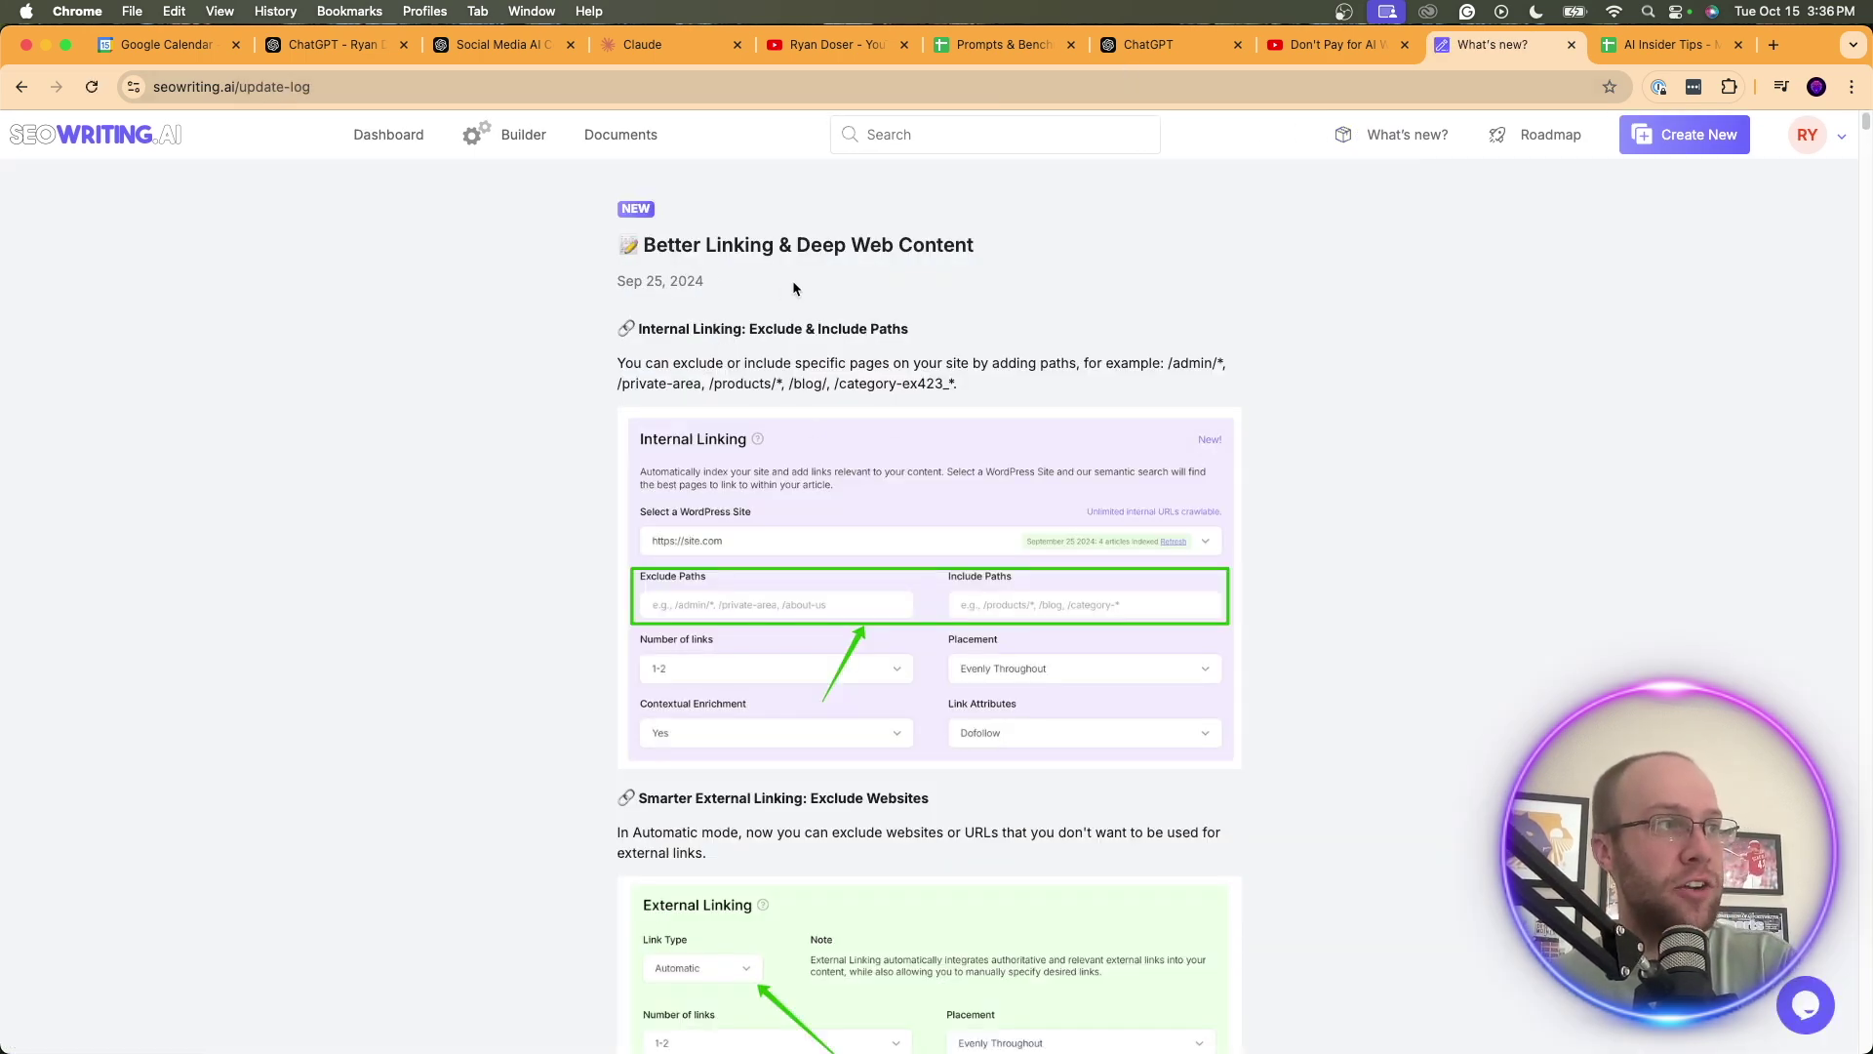
scroll(829, 277, "down", 2)
scroll(828, 277, "down", 15)
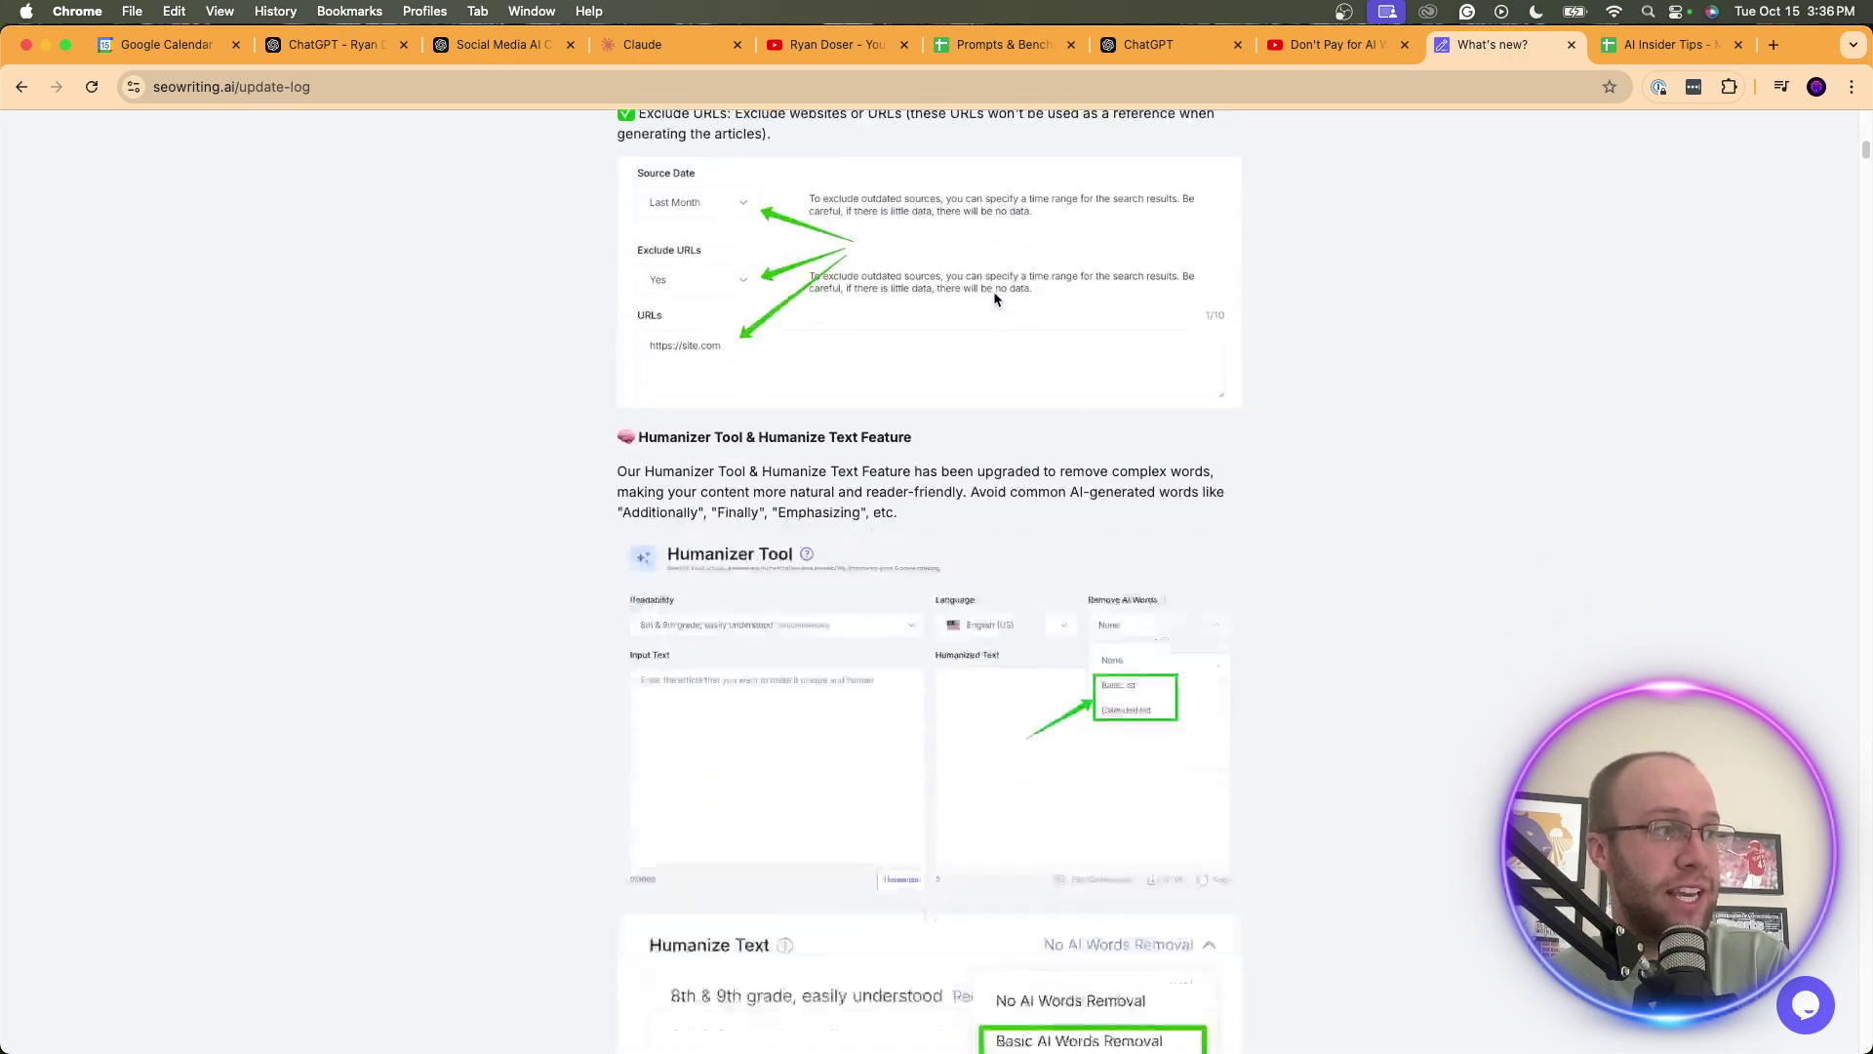
scroll(1046, 315, "down", 20)
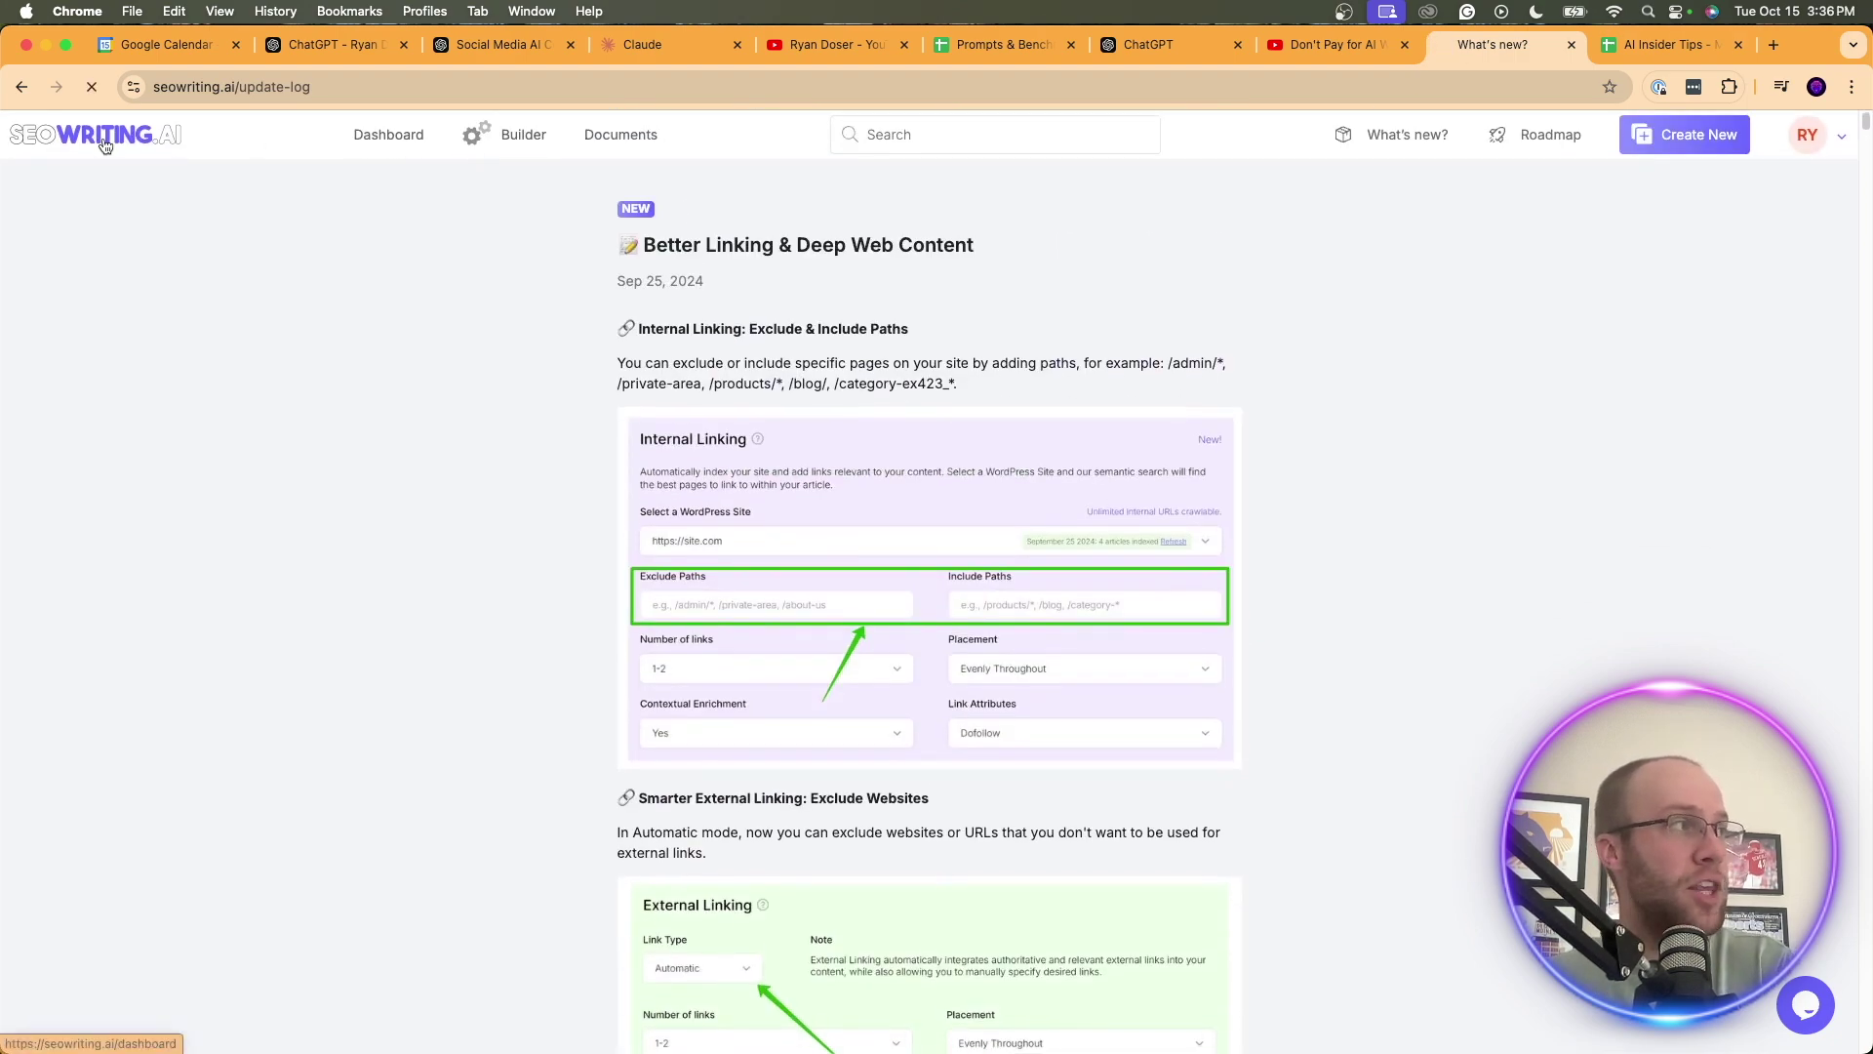
left_click(108, 147)
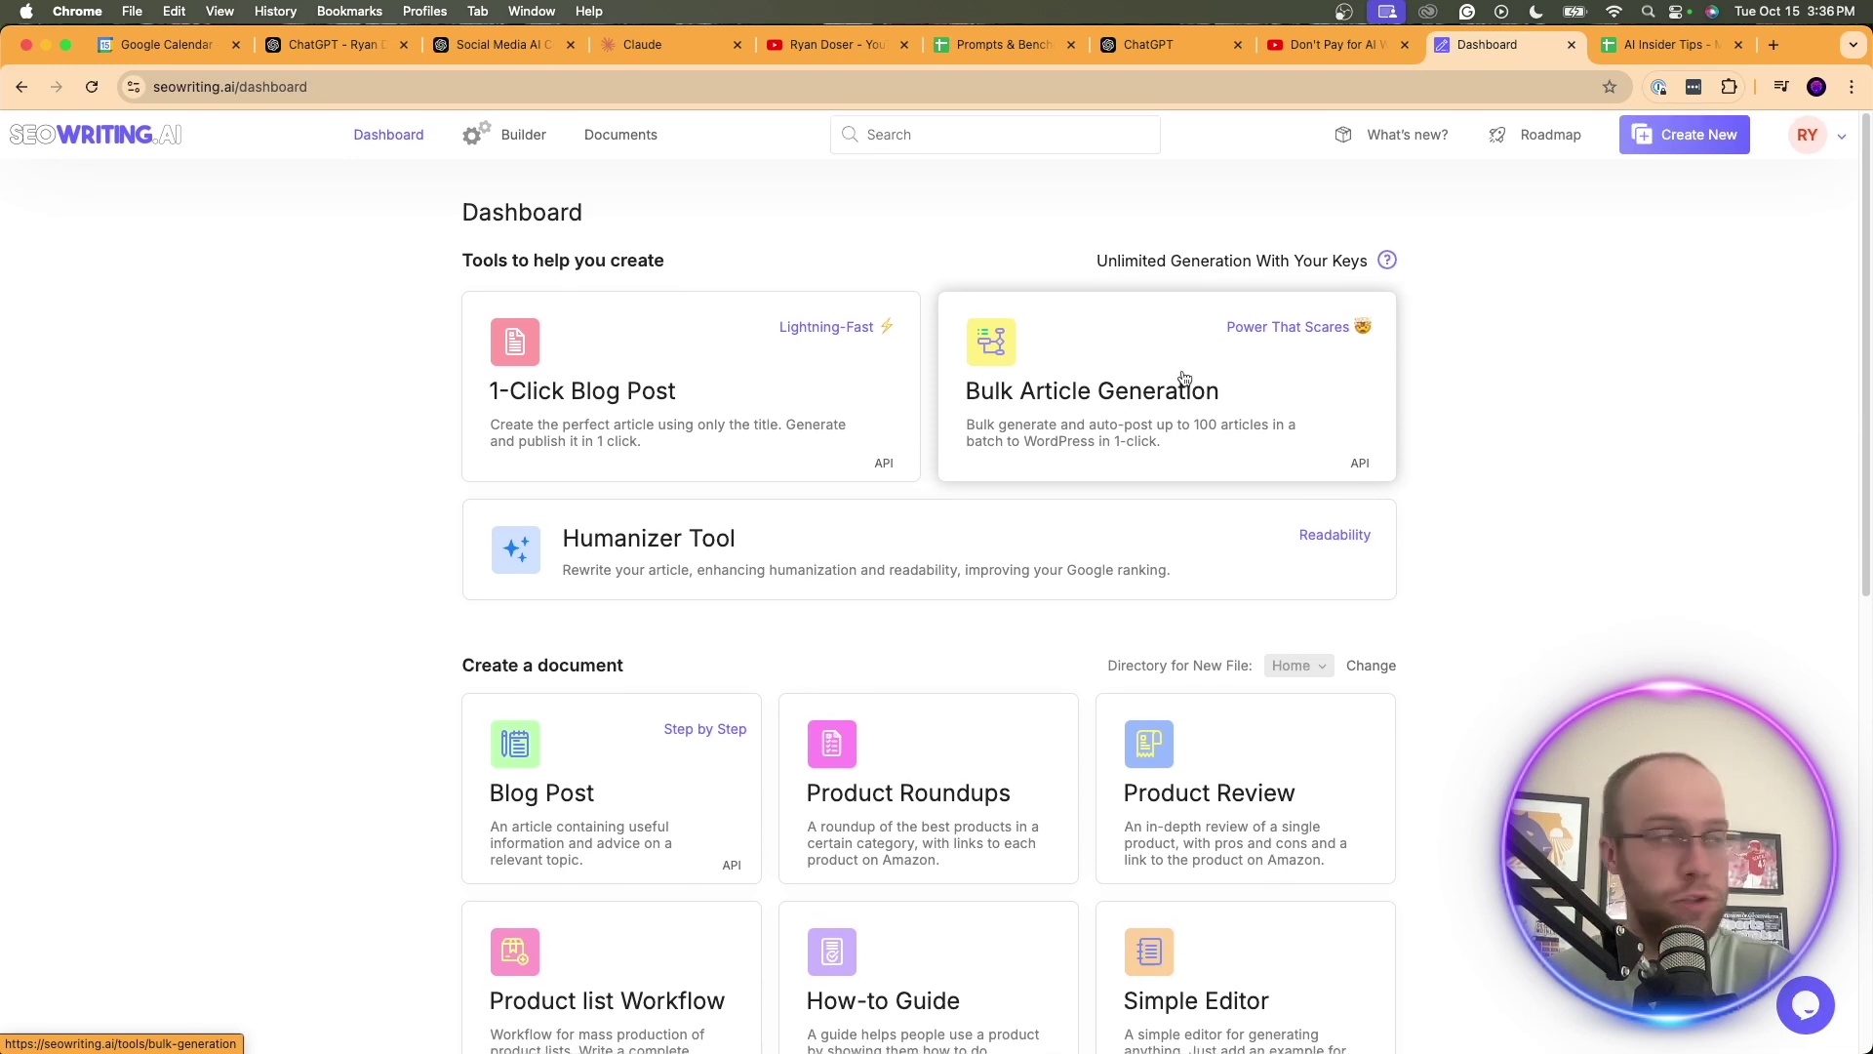
left_click(680, 377)
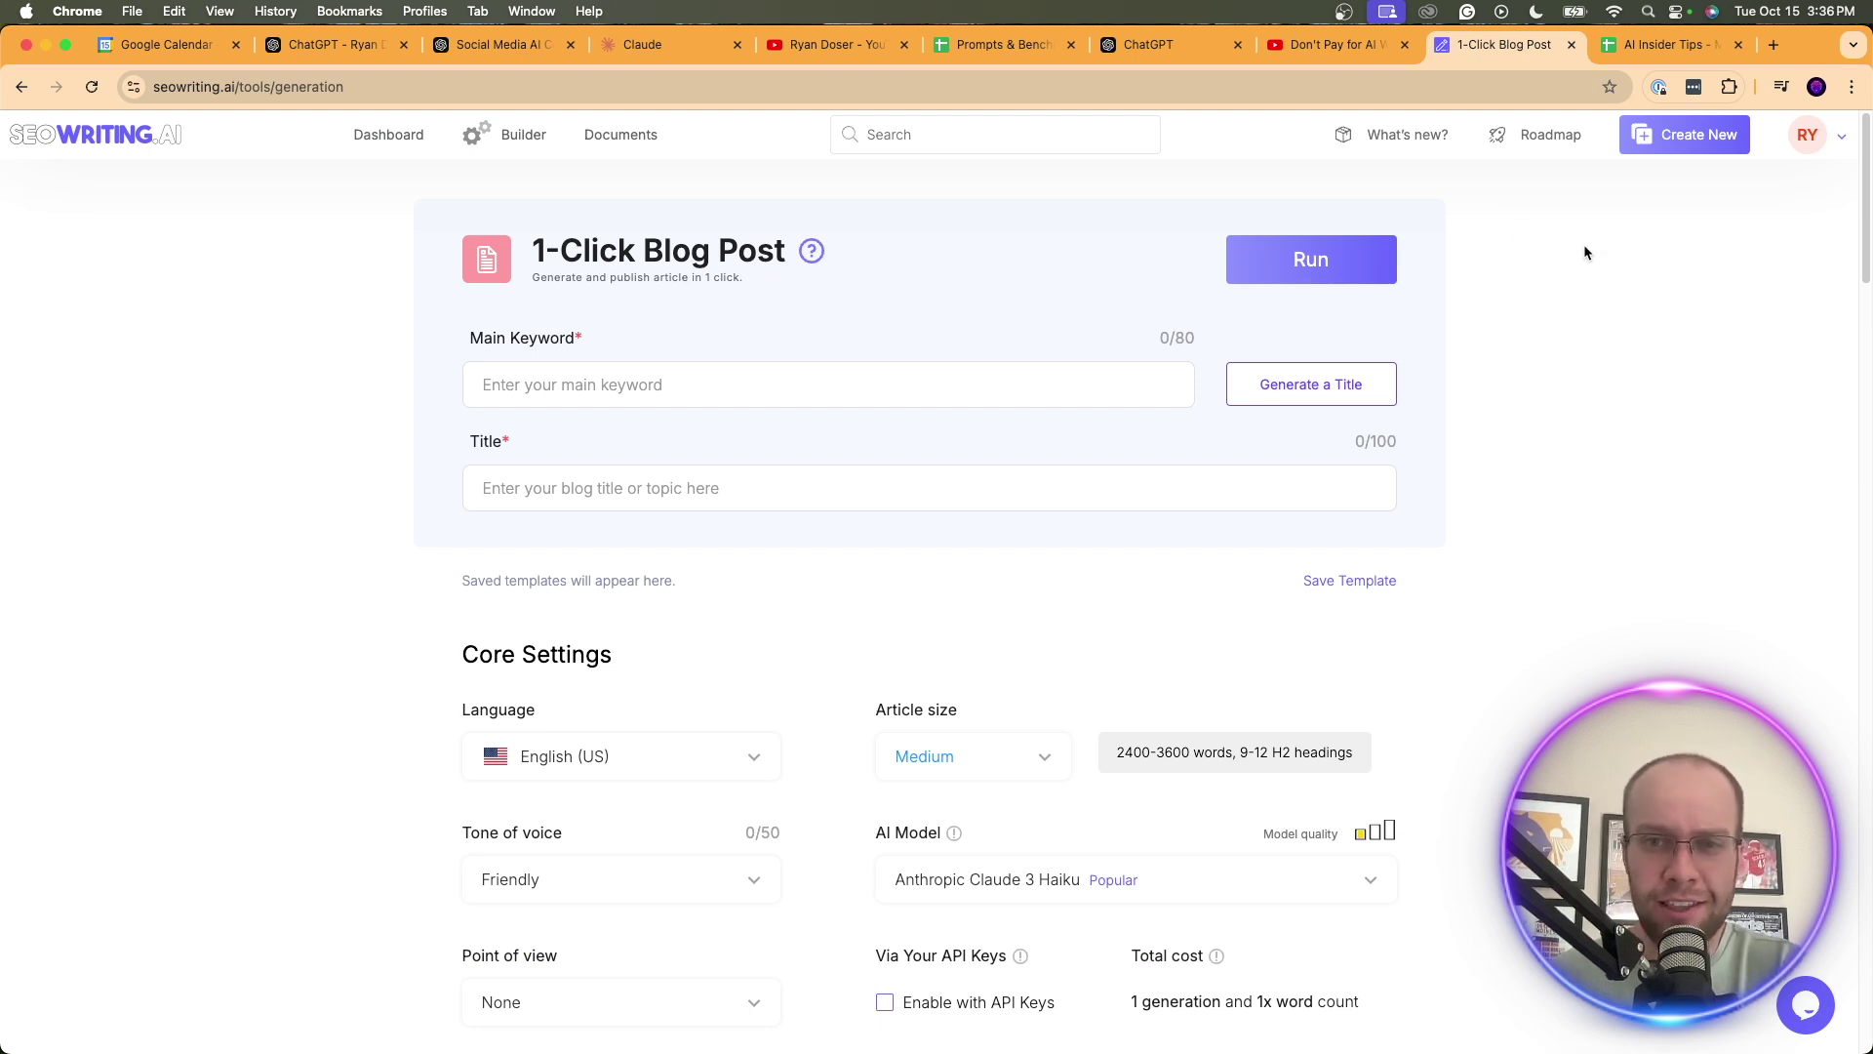
scroll(1463, 366, "down", 4)
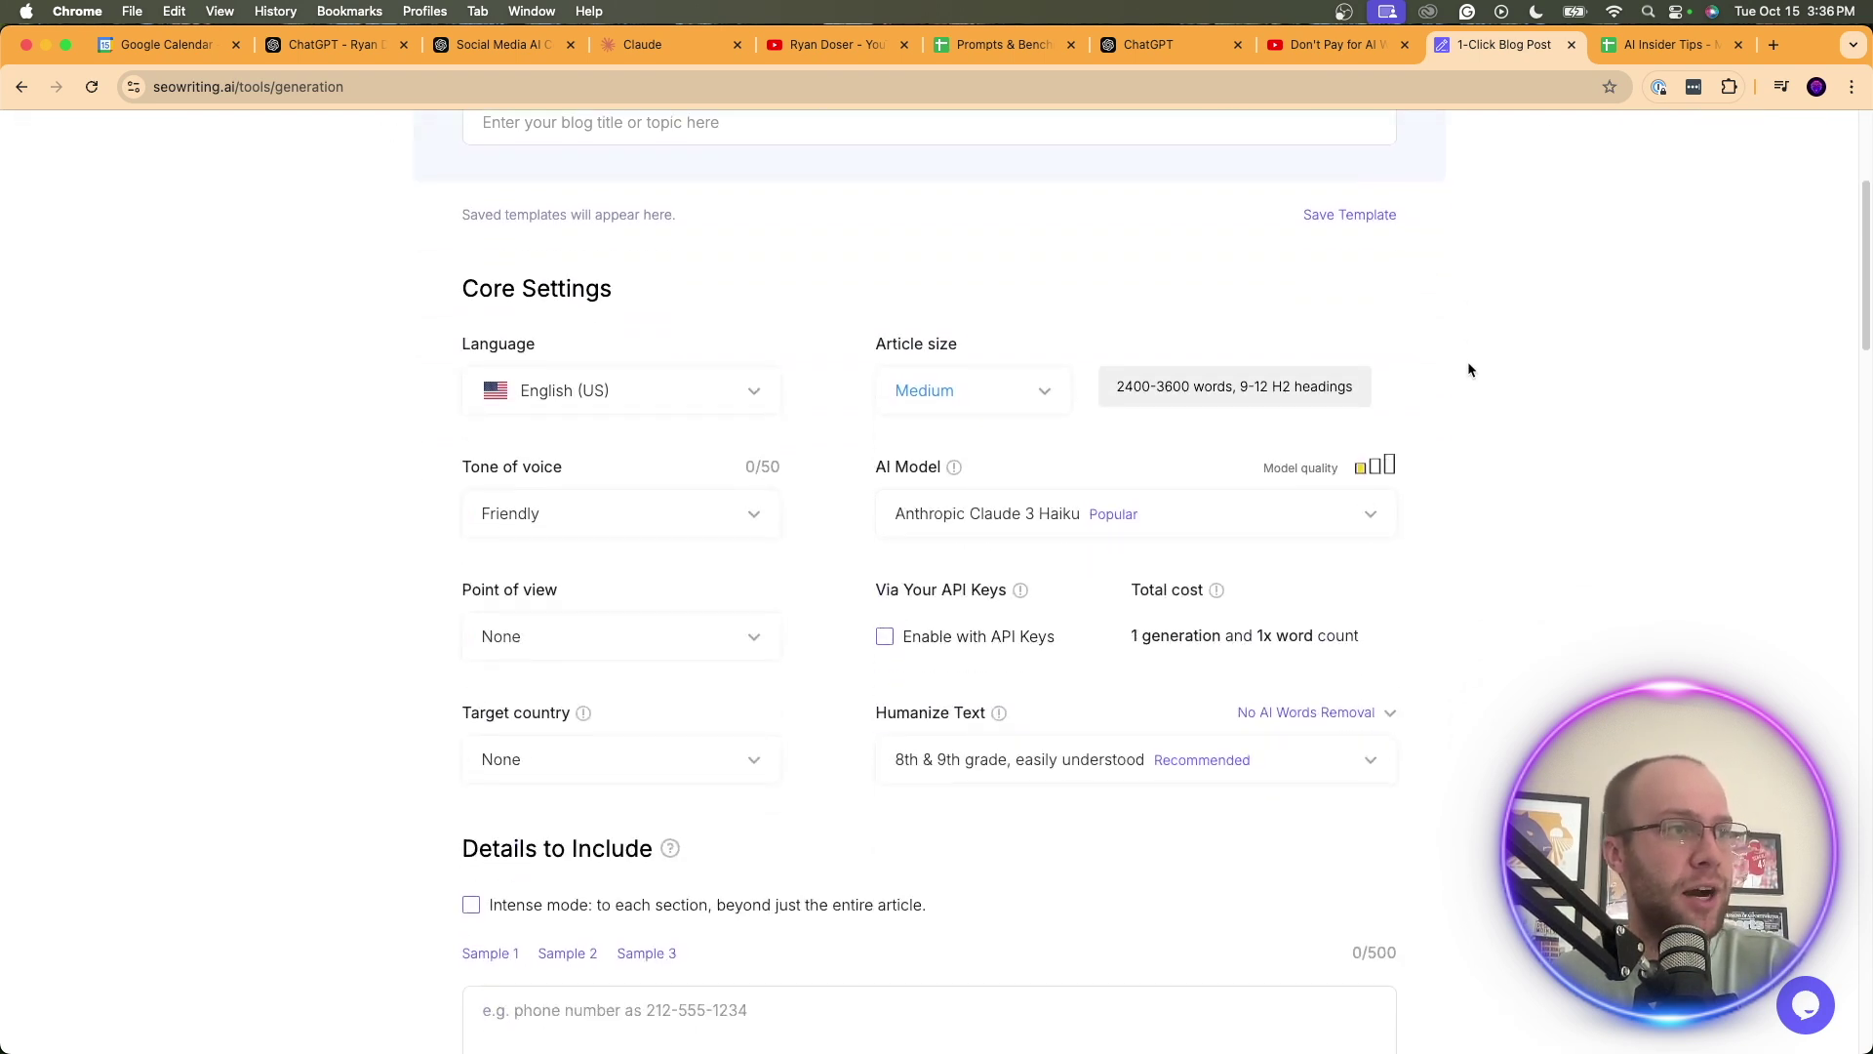
scroll(1467, 369, "down", 2)
left_click(1152, 314)
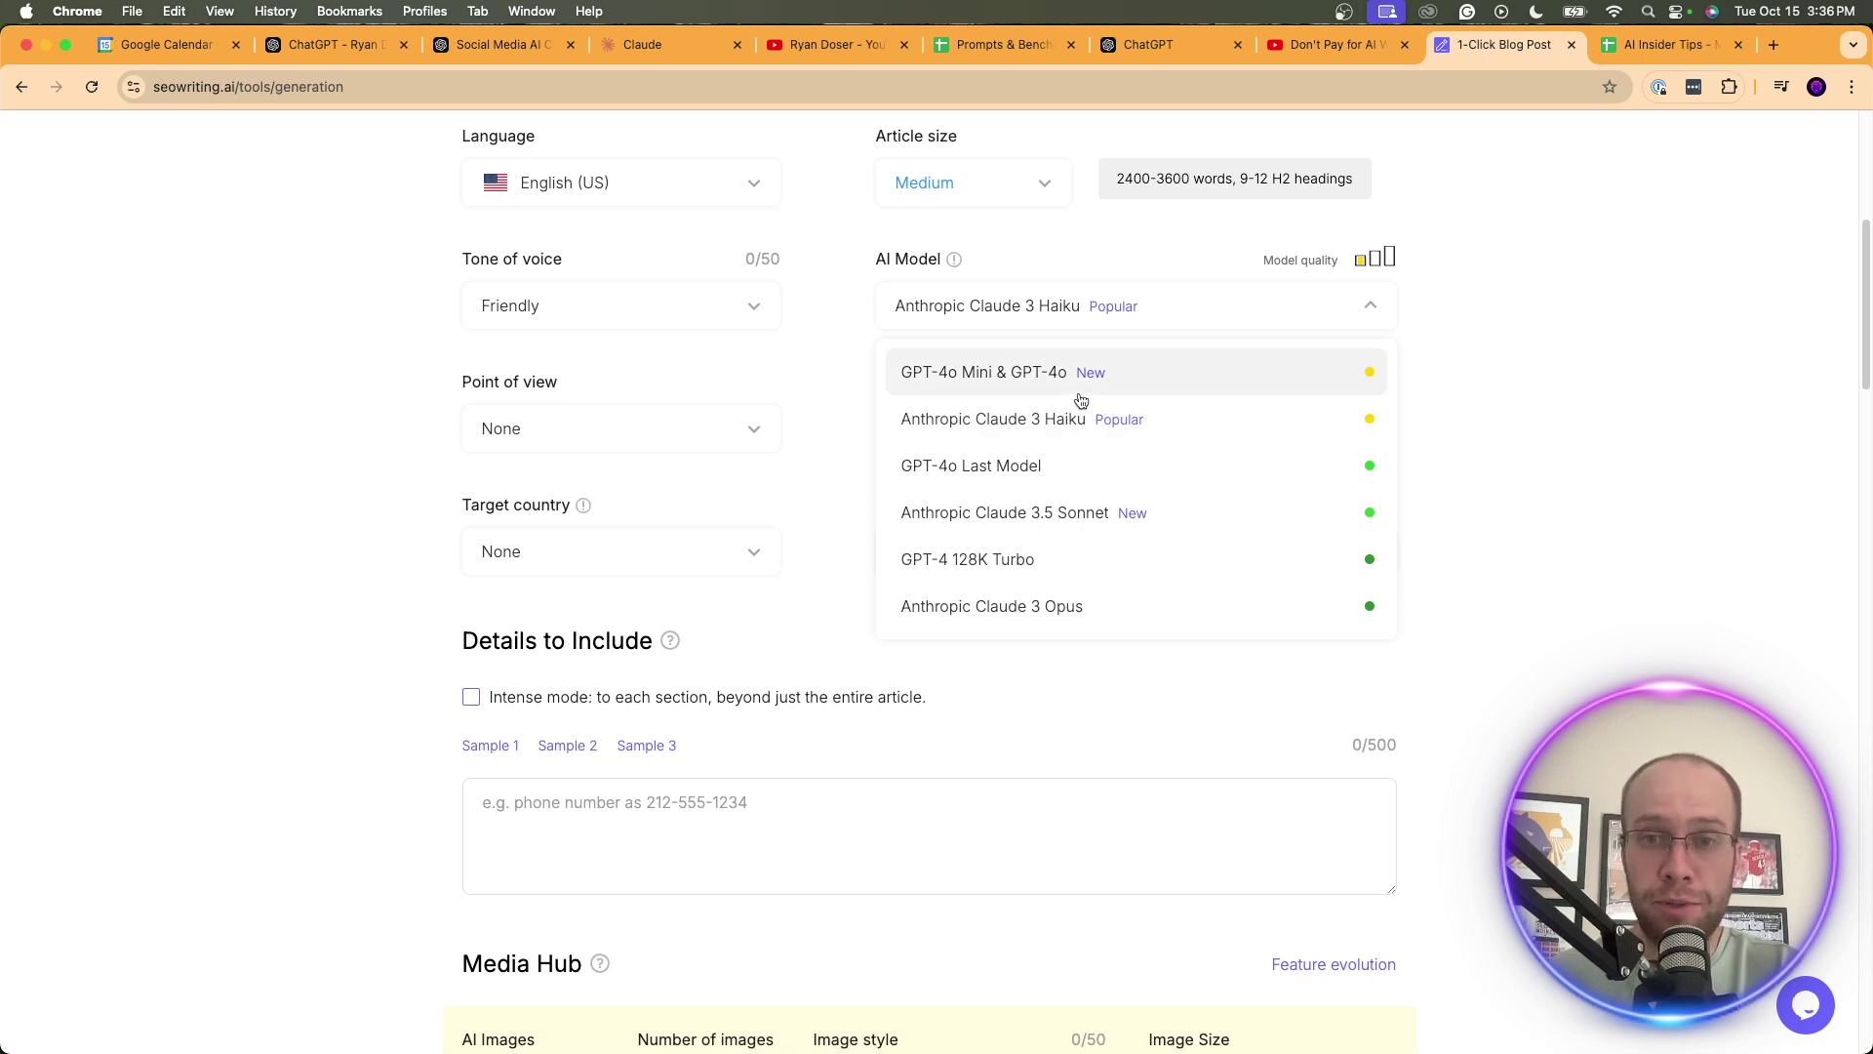
left_click(1733, 427)
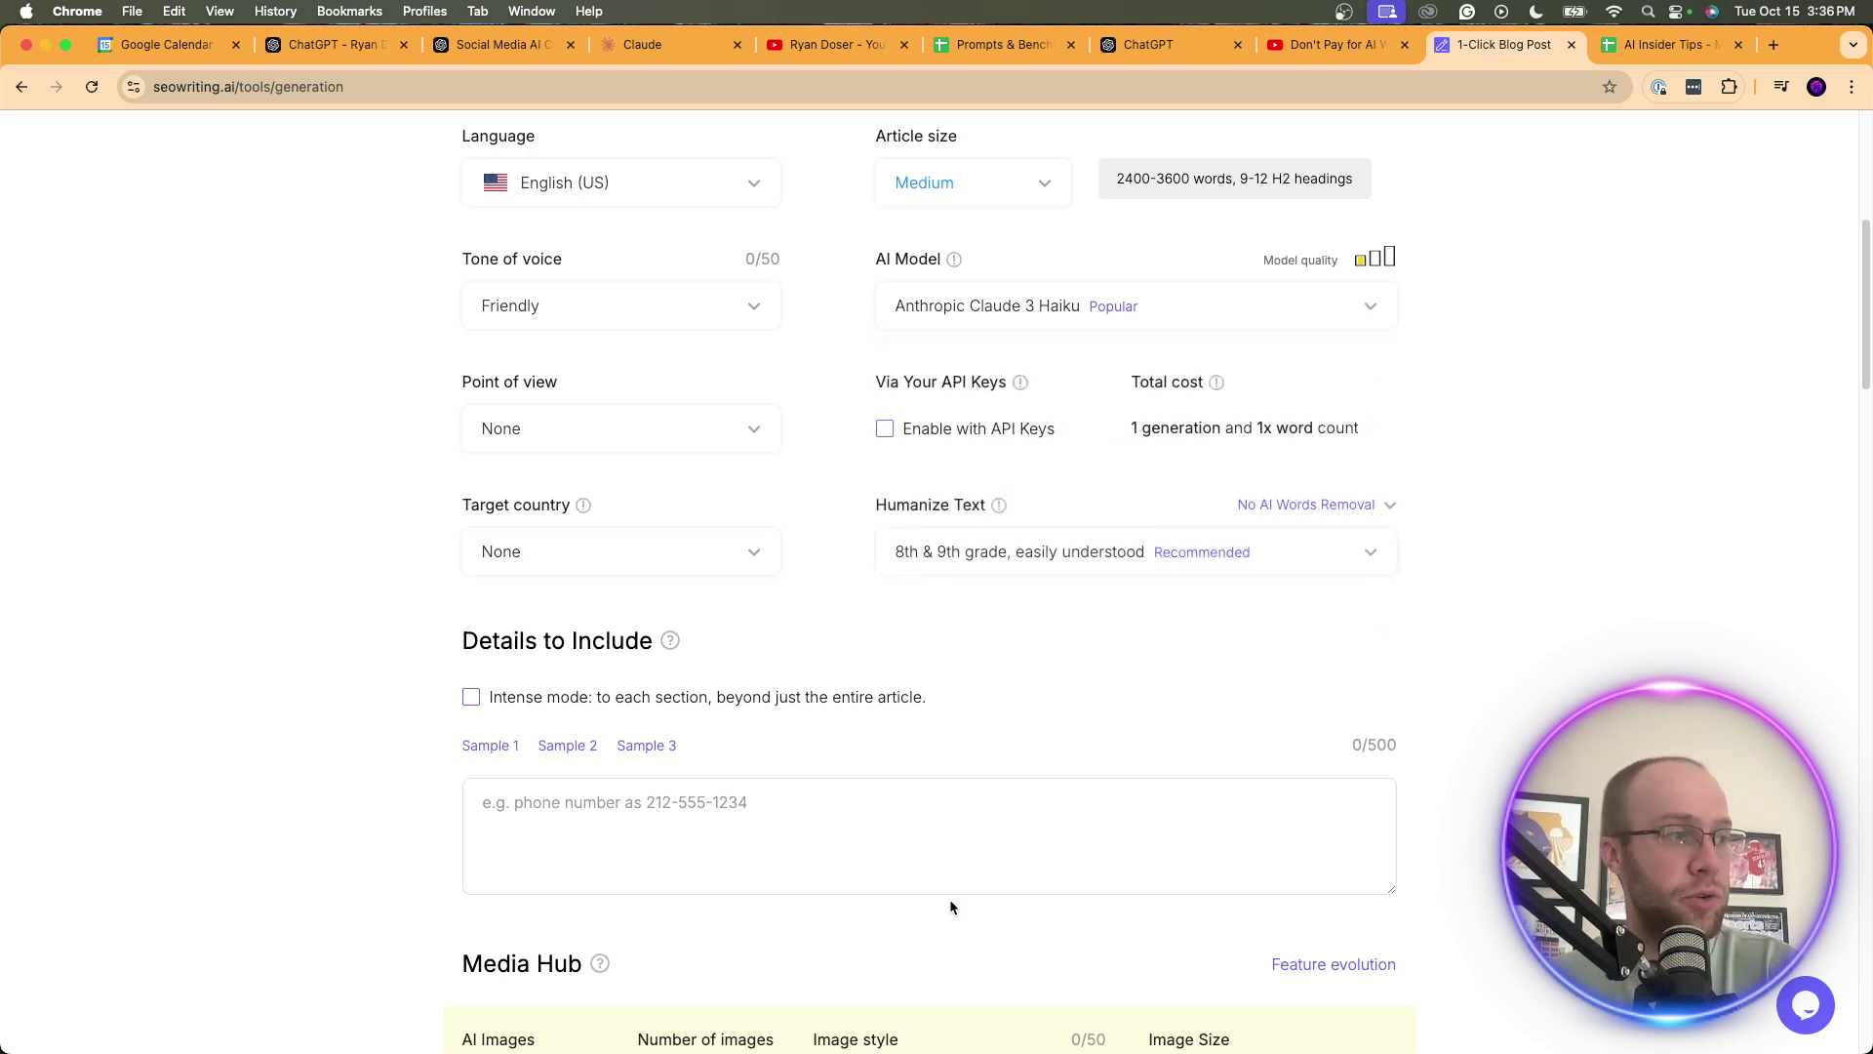
left_click(946, 839)
scroll(682, 508, "up", 2)
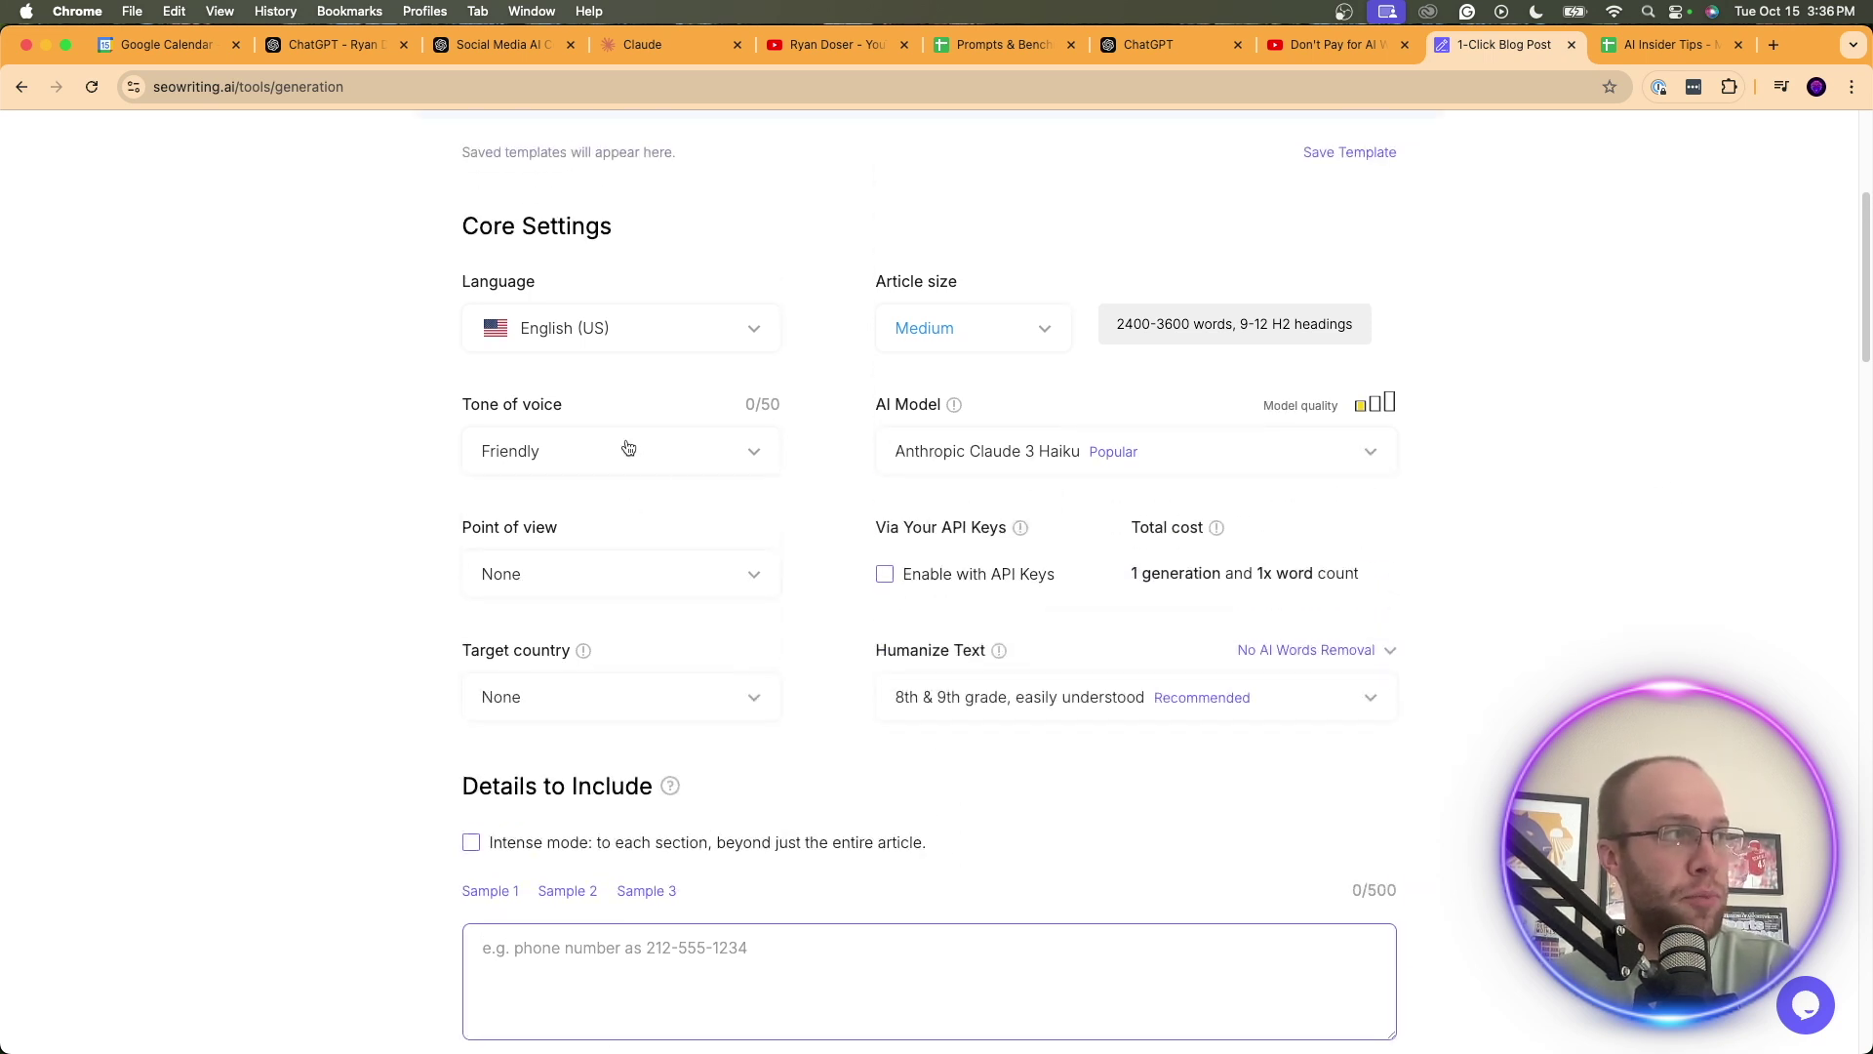
left_click(628, 449)
left_click(1736, 408)
scroll(951, 300, "down", 8)
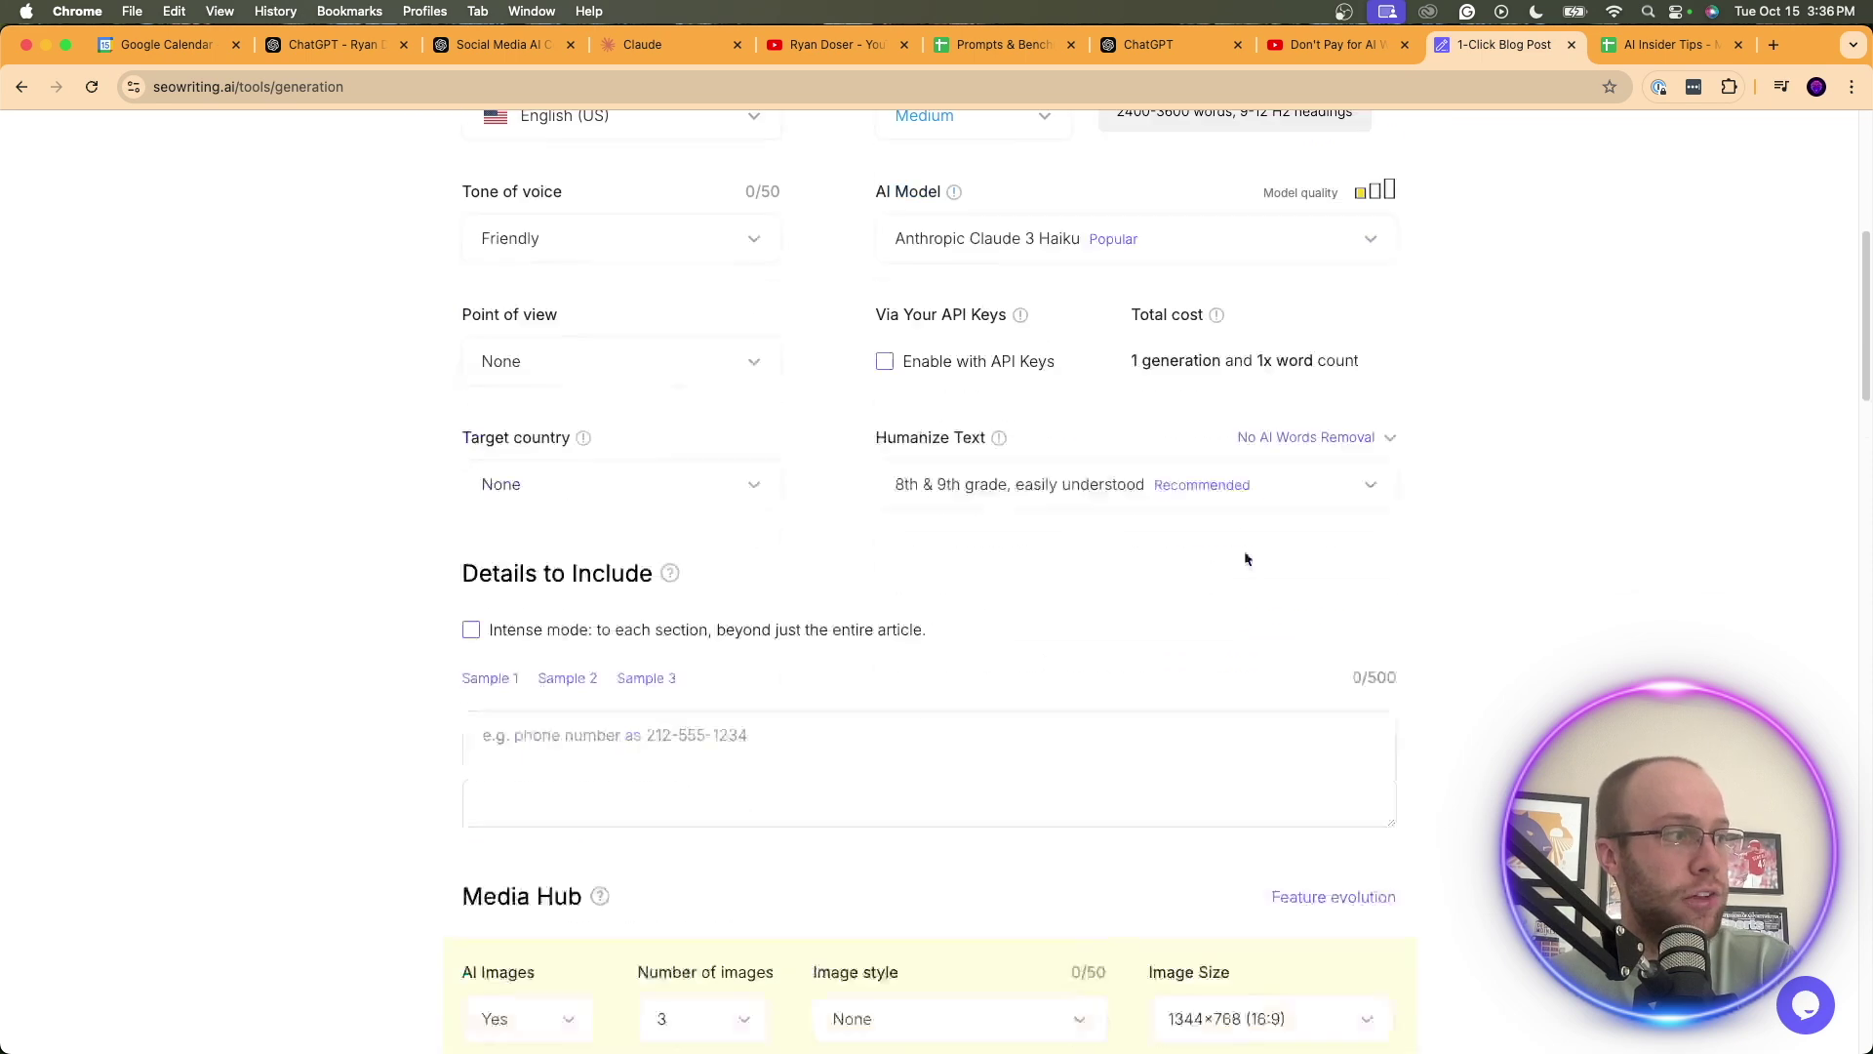
scroll(679, 630, "down", 5)
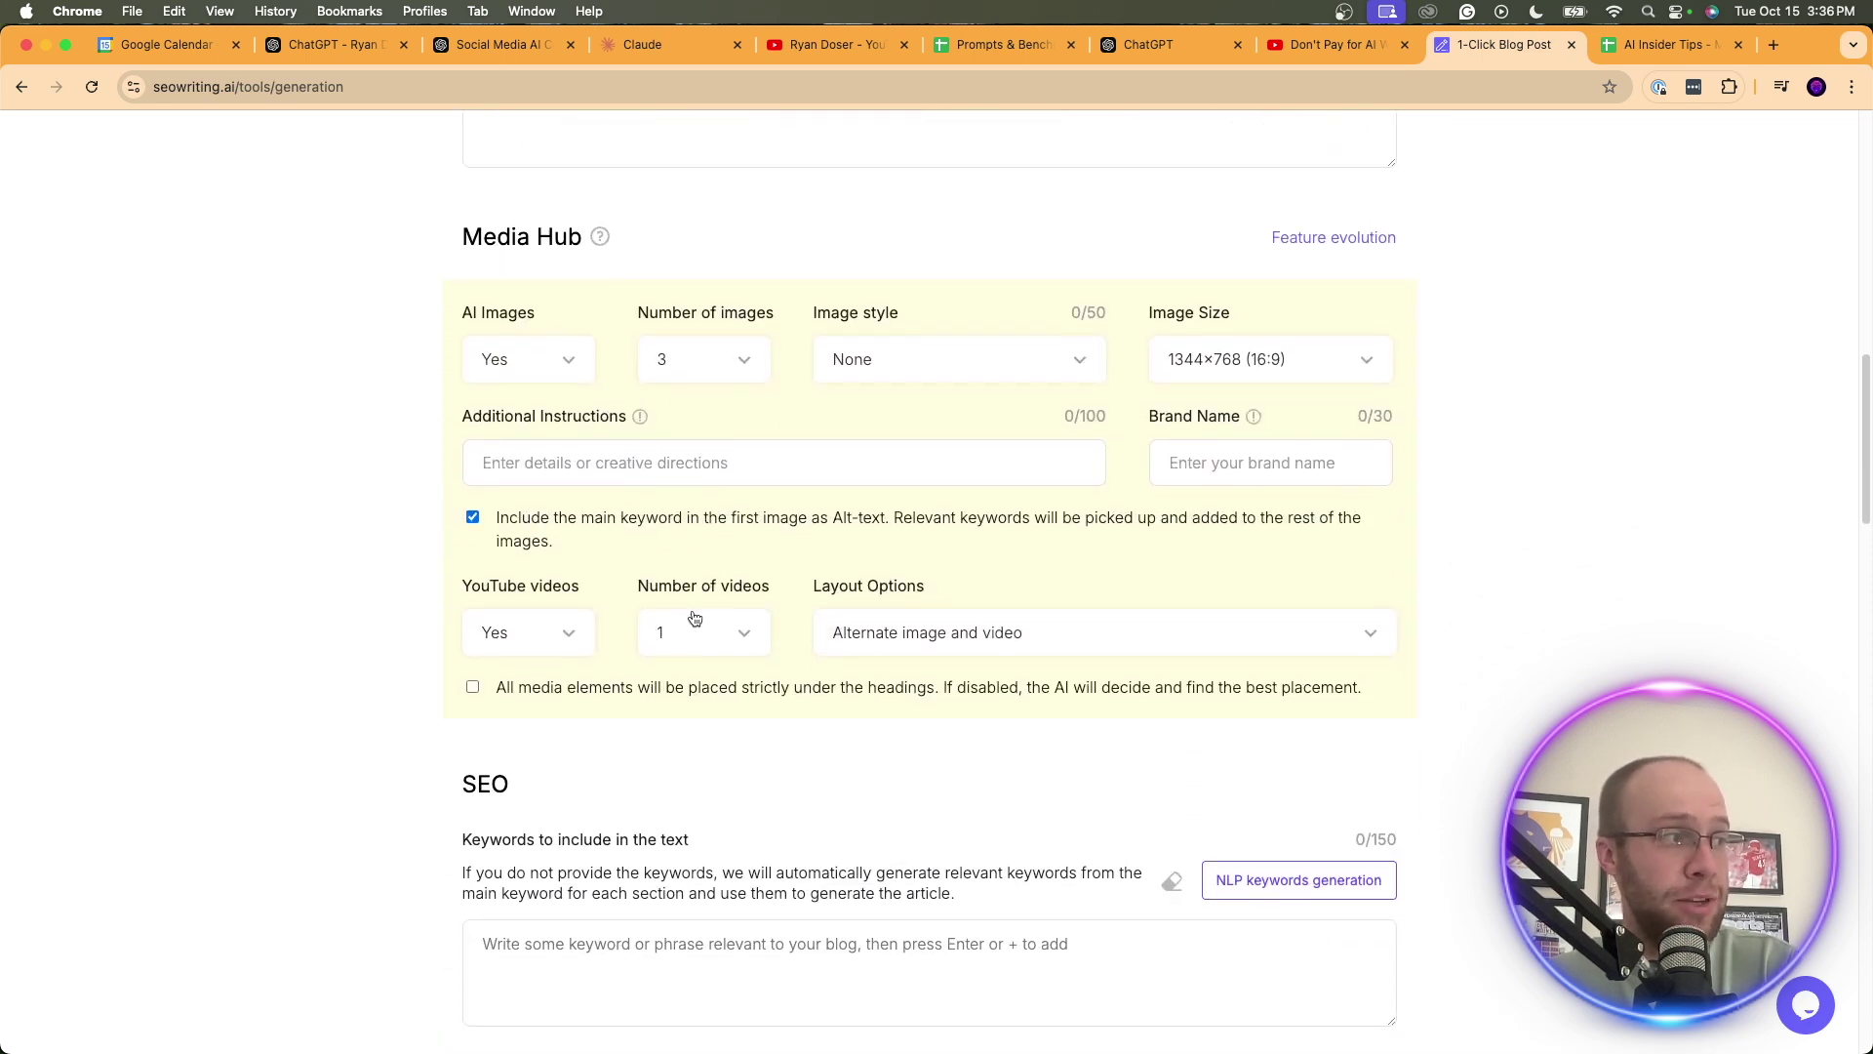
left_click(1050, 589)
scroll(1049, 581, "down", 6)
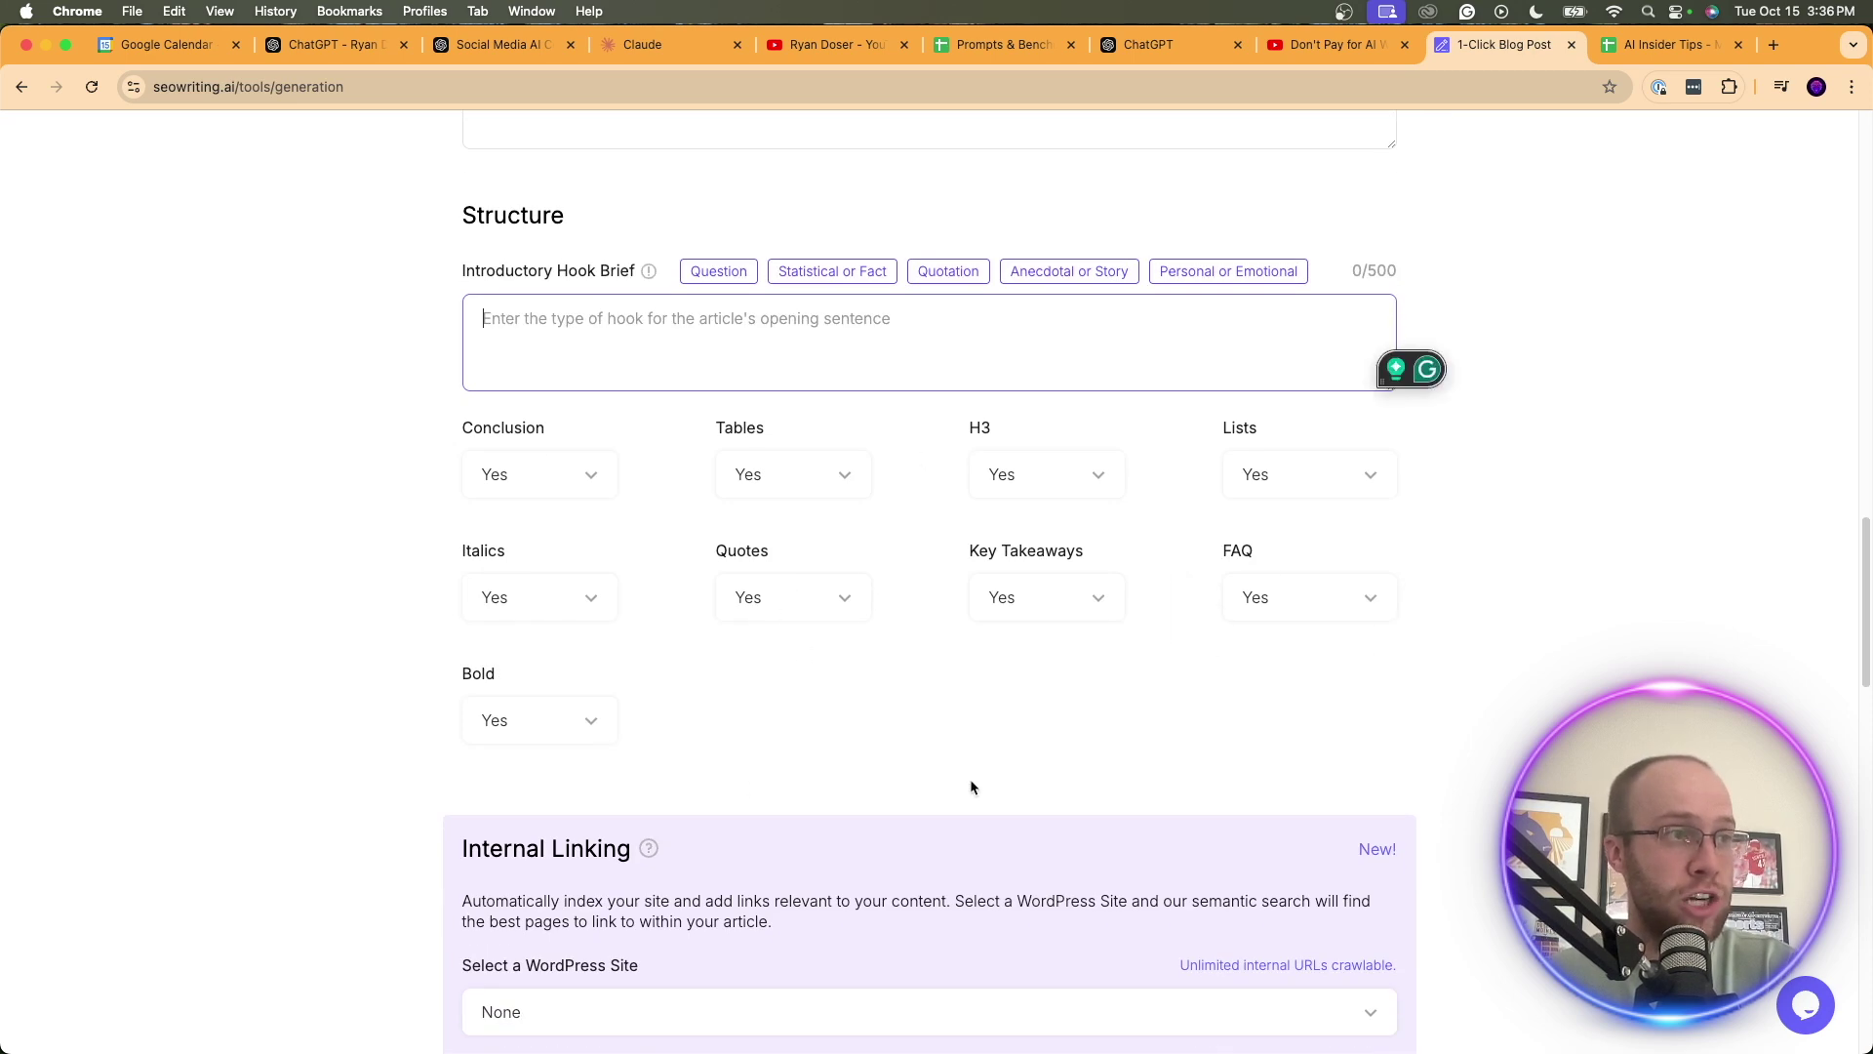
scroll(1058, 547, "down", 1)
scroll(1049, 517, "down", 7)
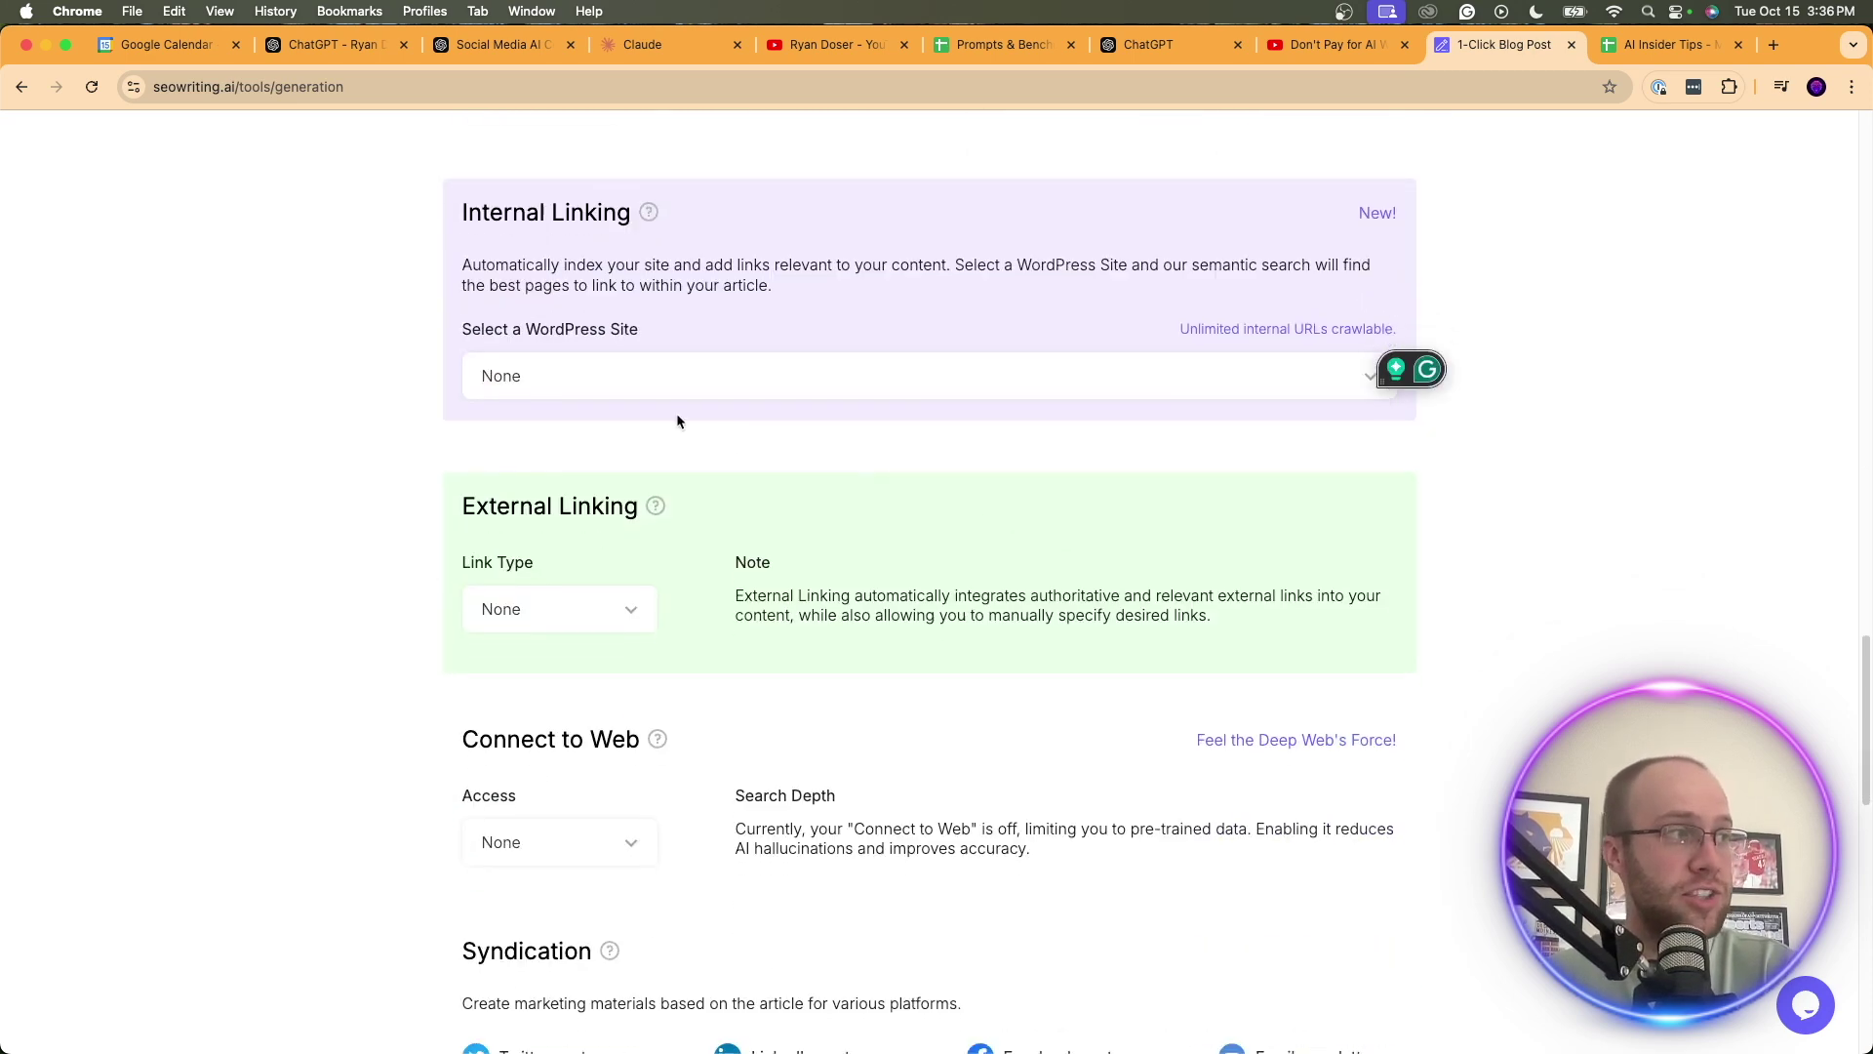
scroll(649, 626, "down", 6)
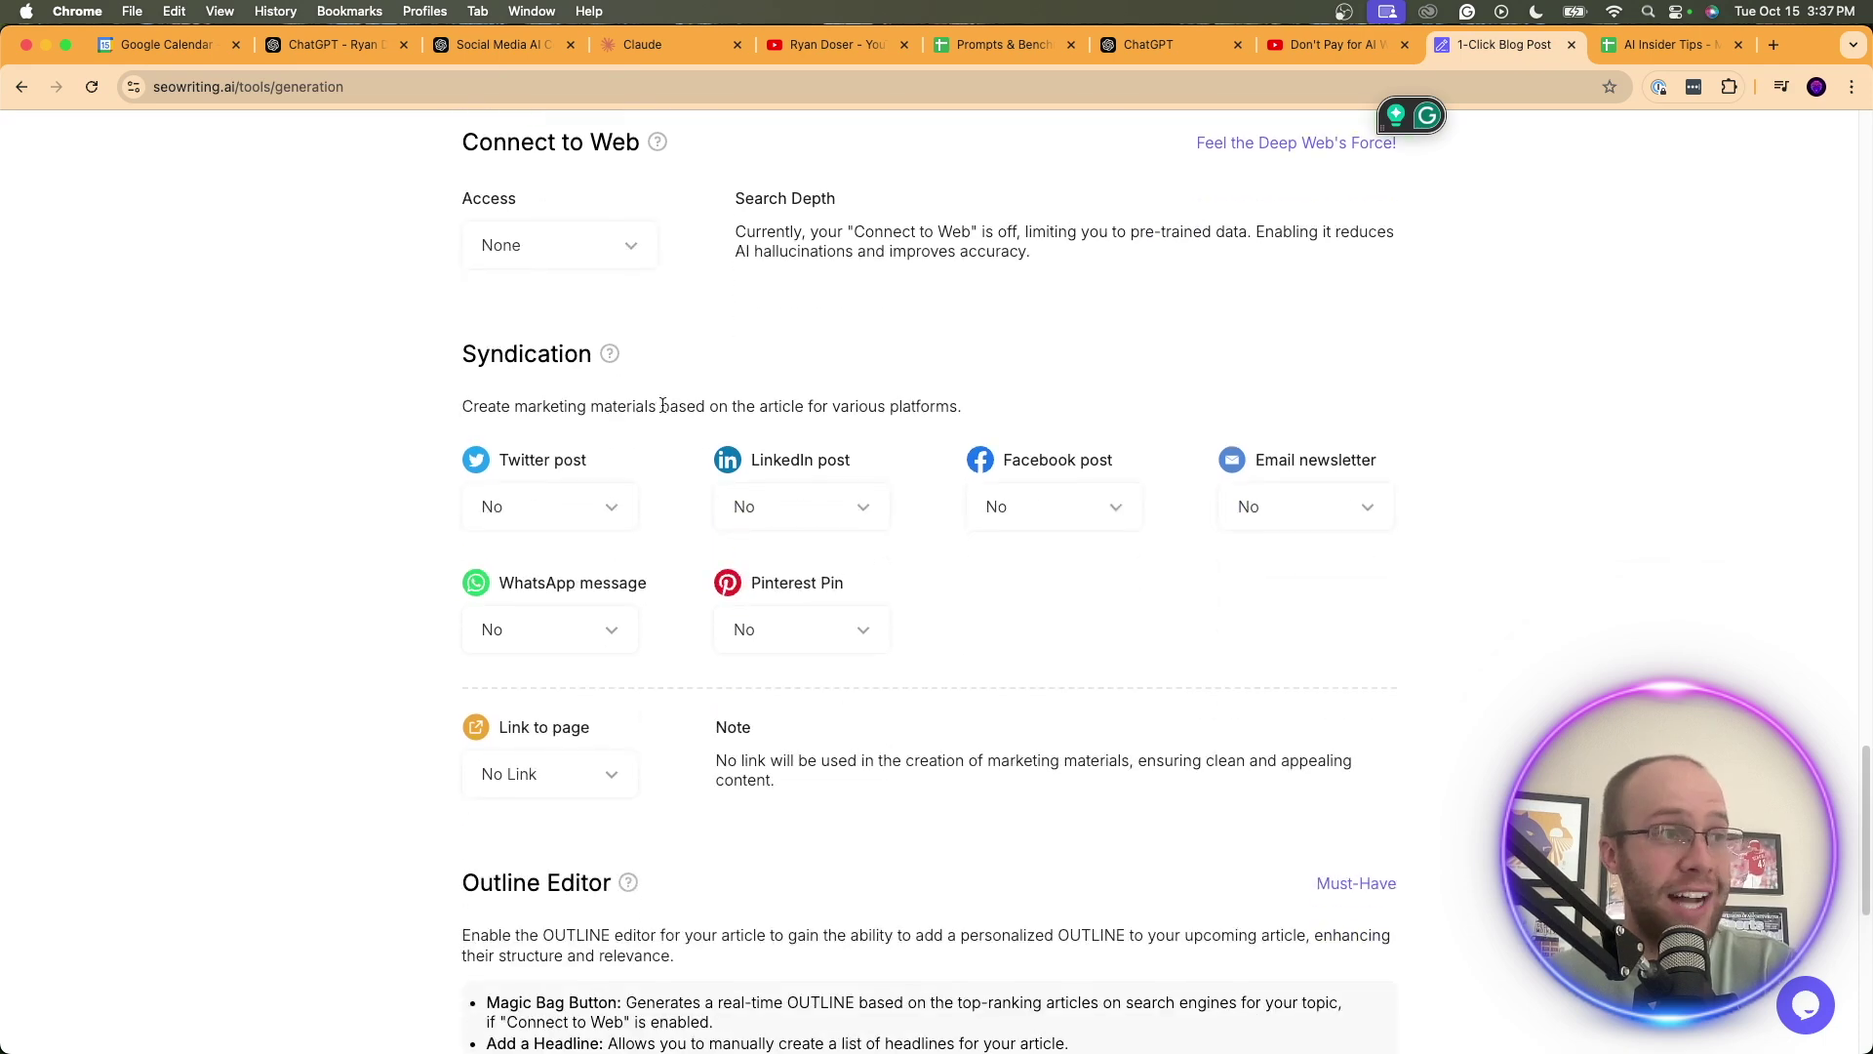
scroll(1420, 466, "down", 8)
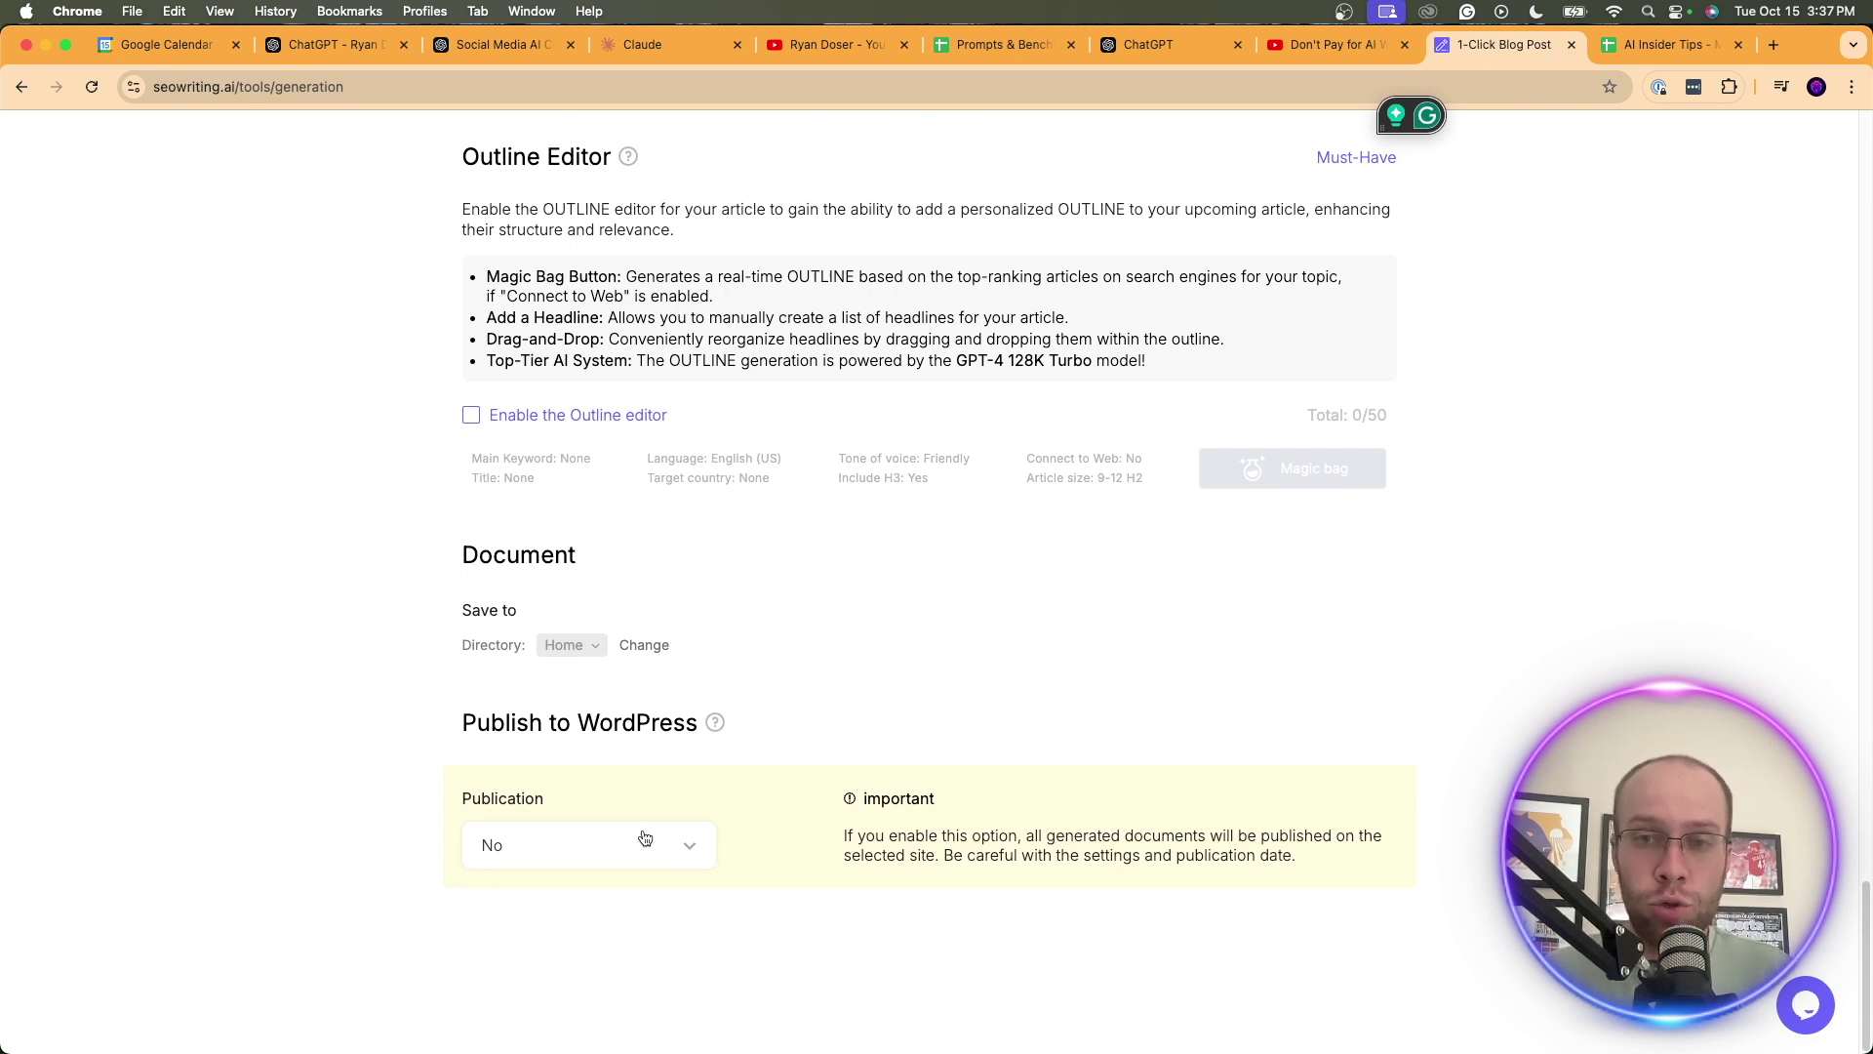
scroll(1445, 610, "up", 5)
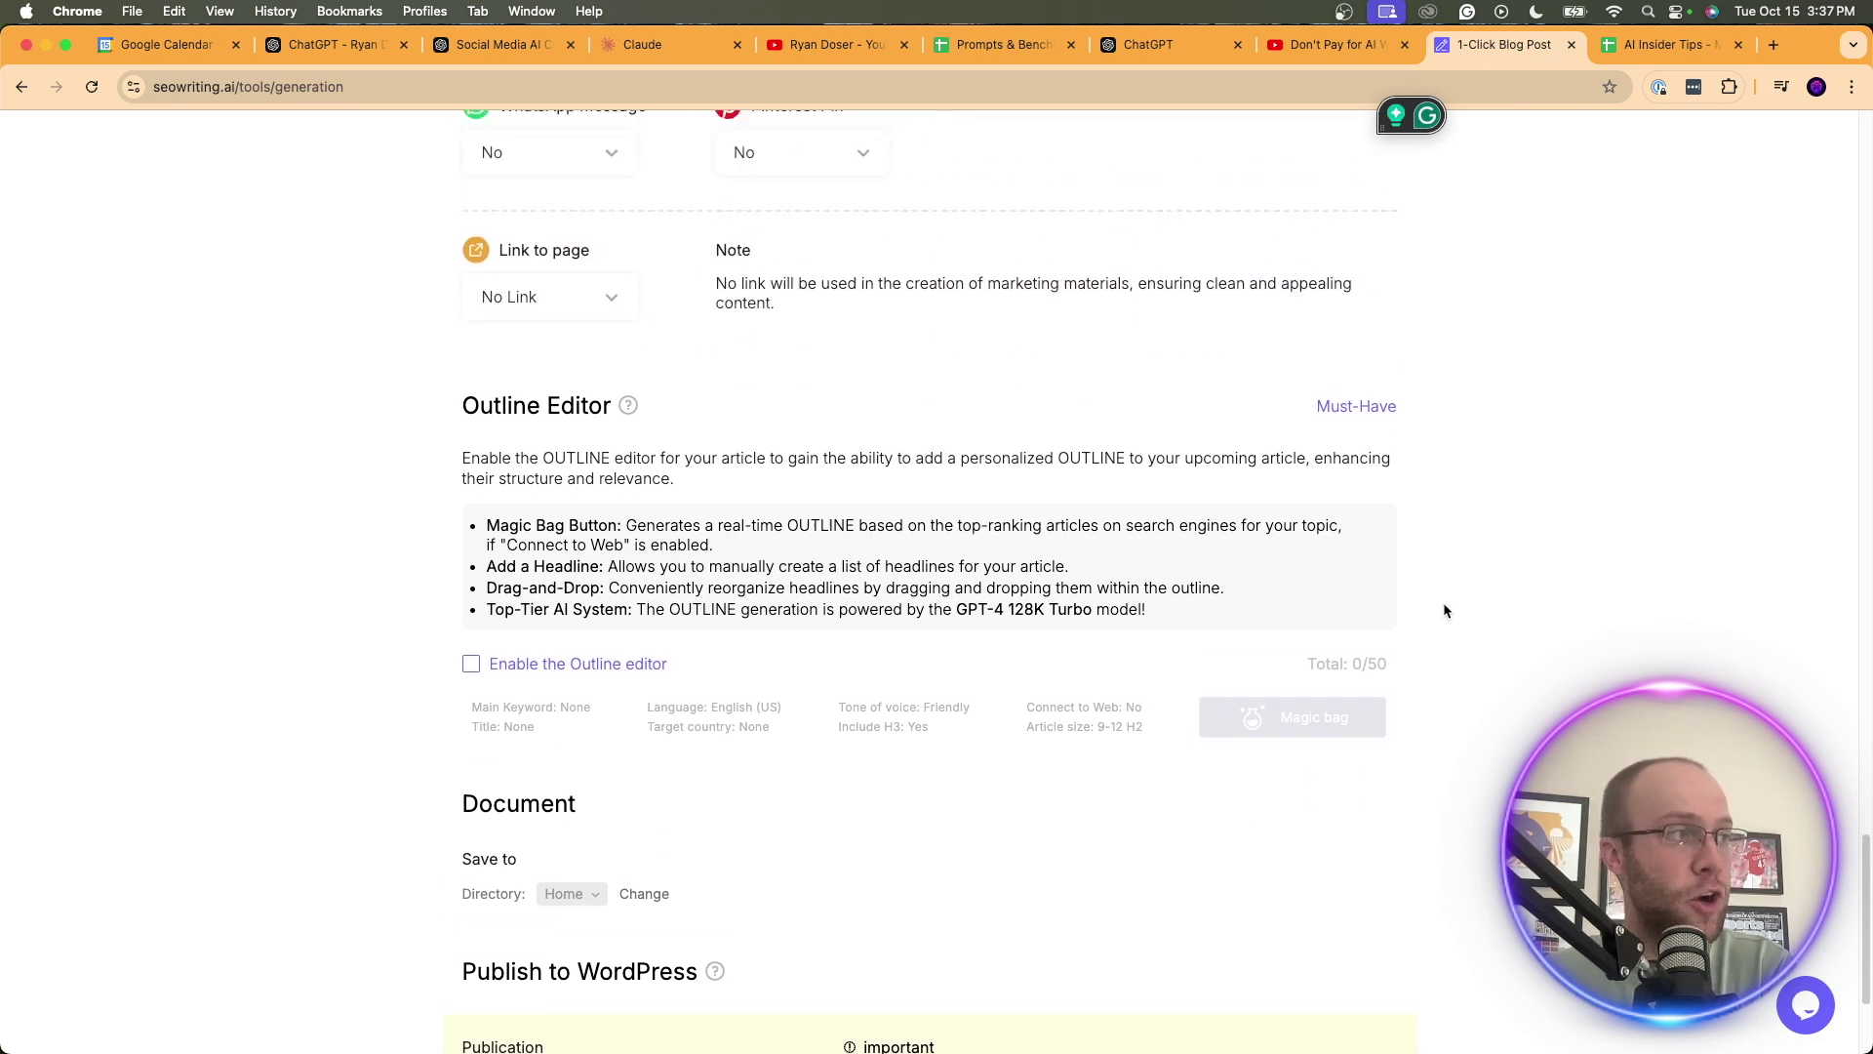
scroll(1445, 609, "up", 1)
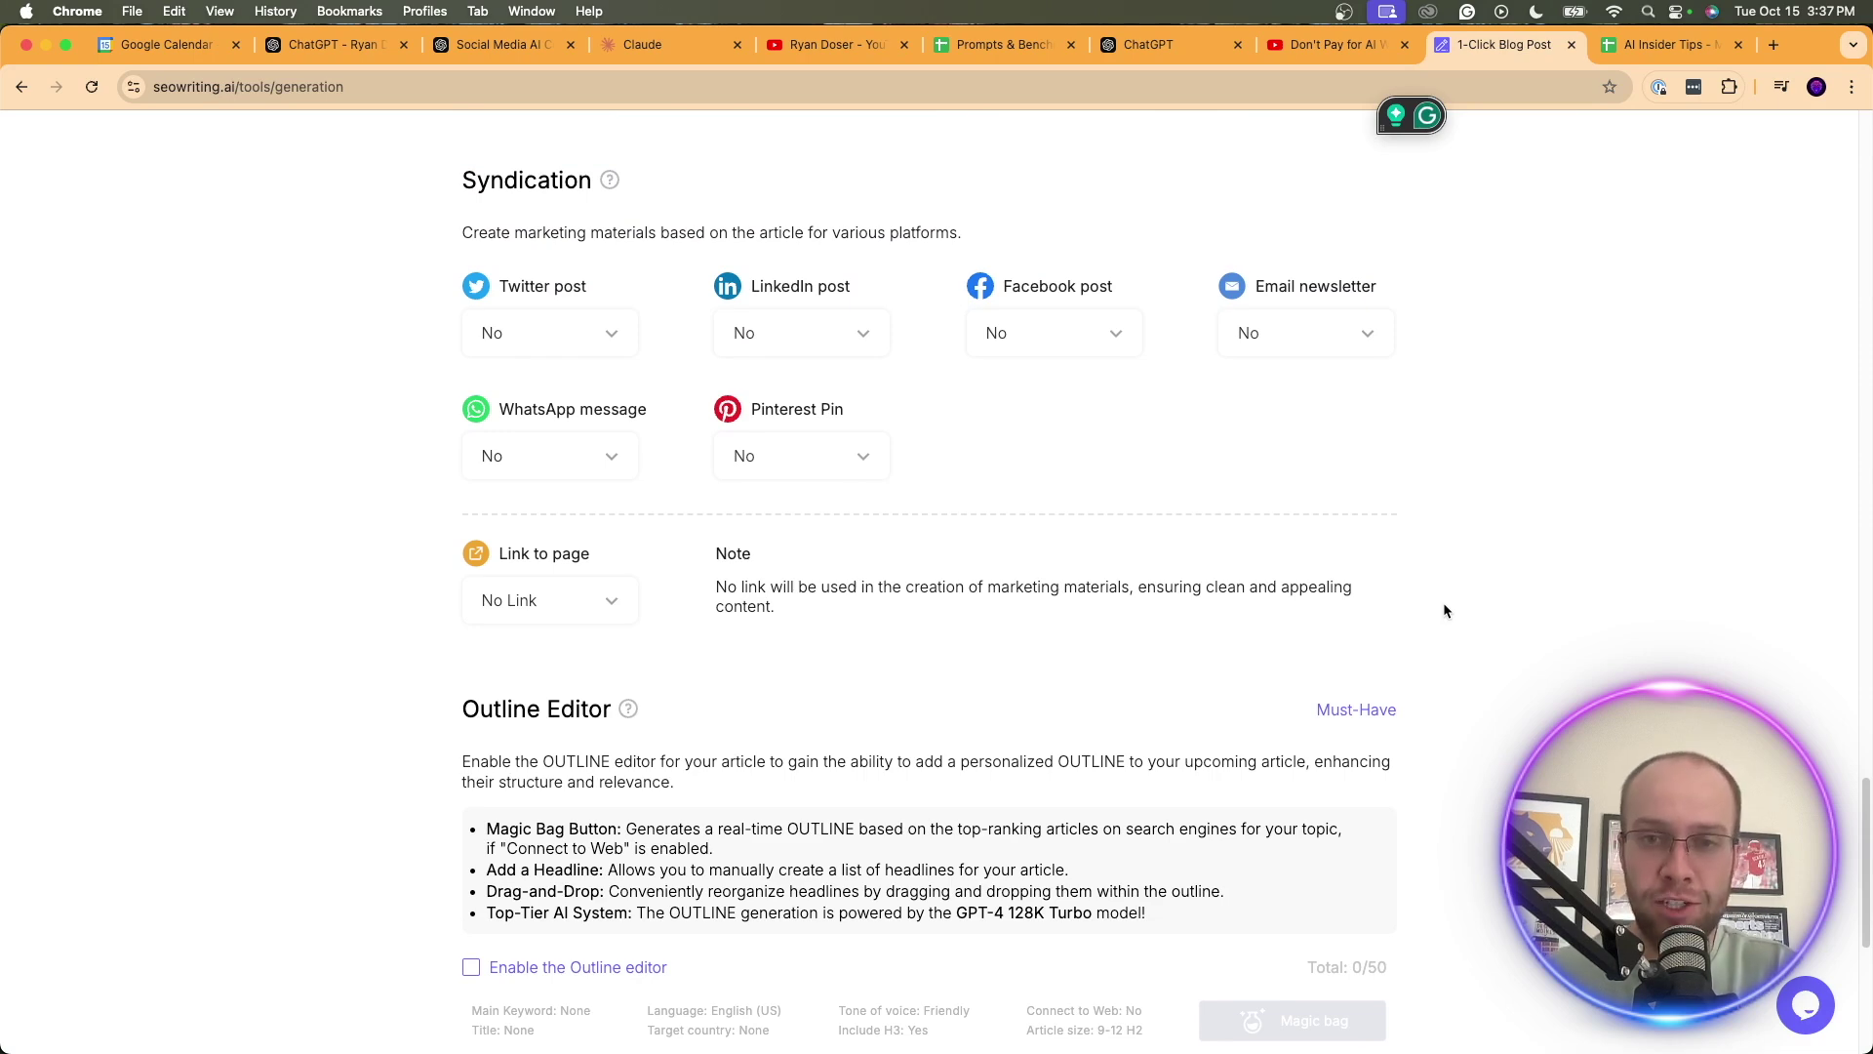
scroll(1313, 653, "up", 4)
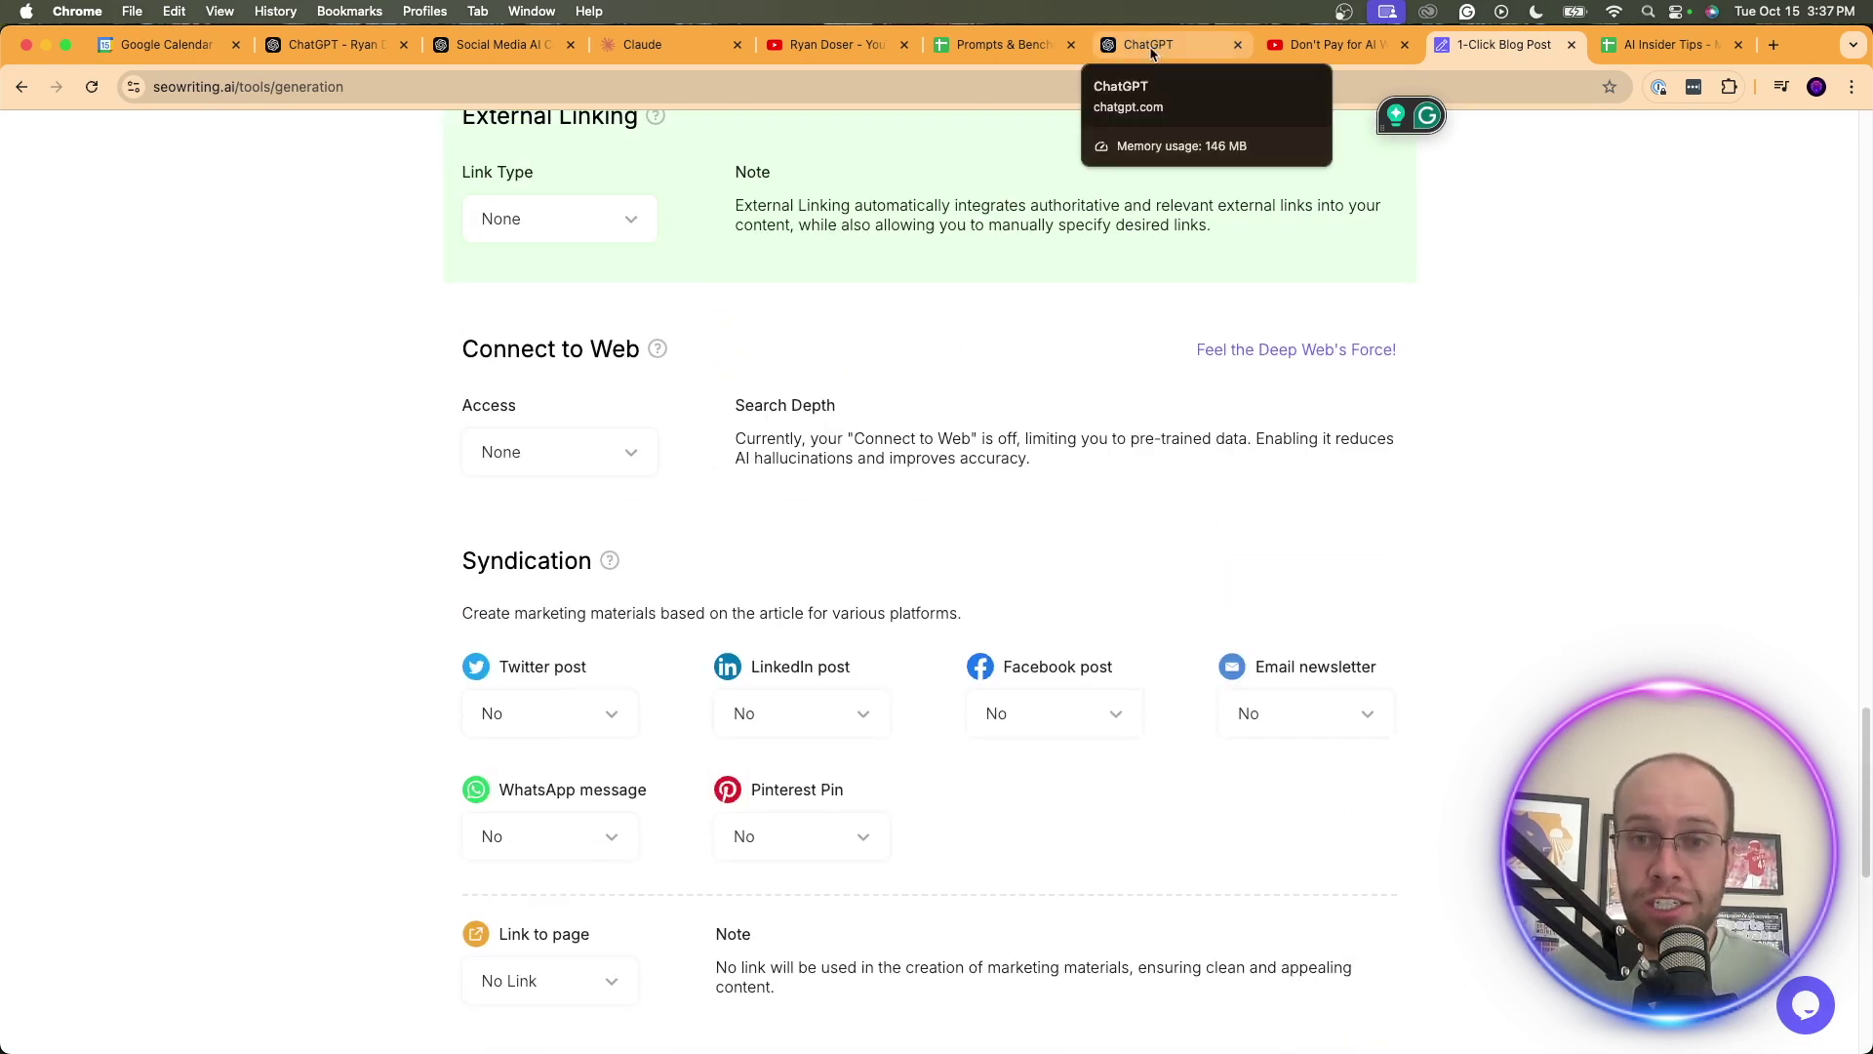
scroll(1338, 414, "up", 15)
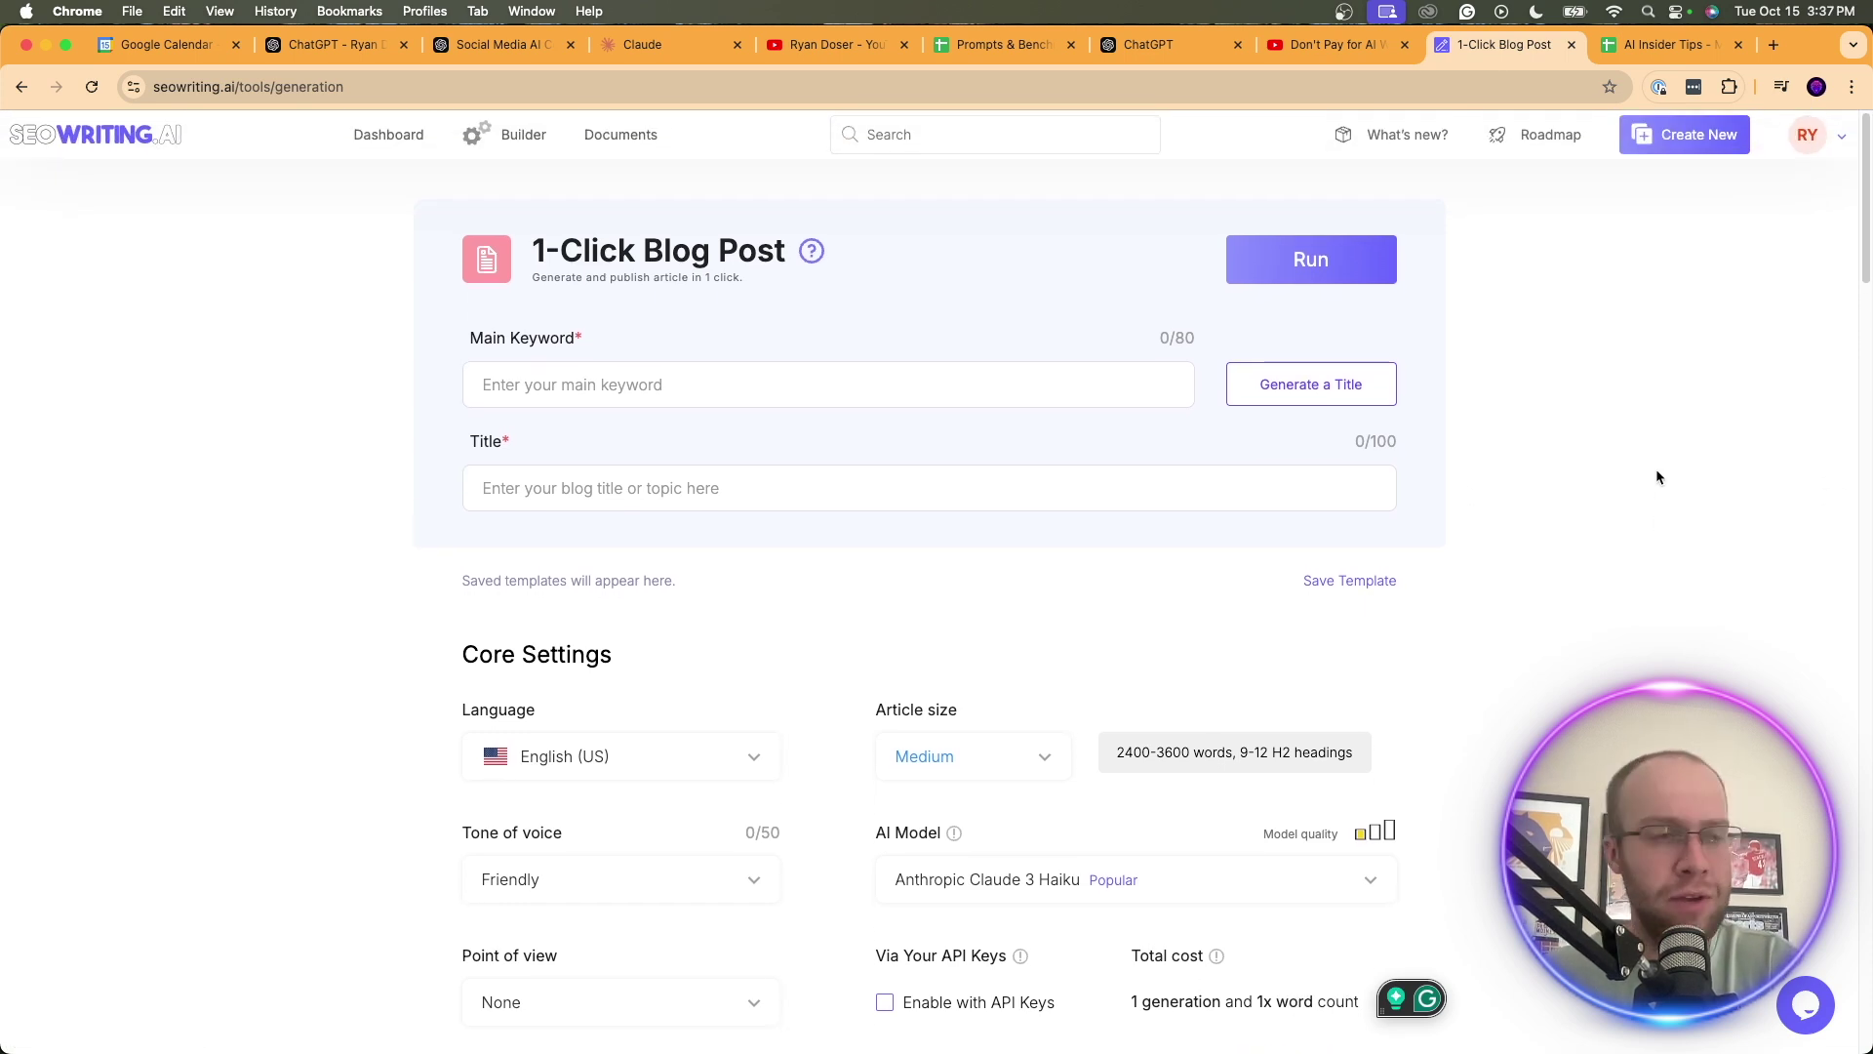
Look over the 1-Click Blog Post form, then switch to the 'Don't Pay for AI' YouTube video
scroll(1657, 471, "down", 15)
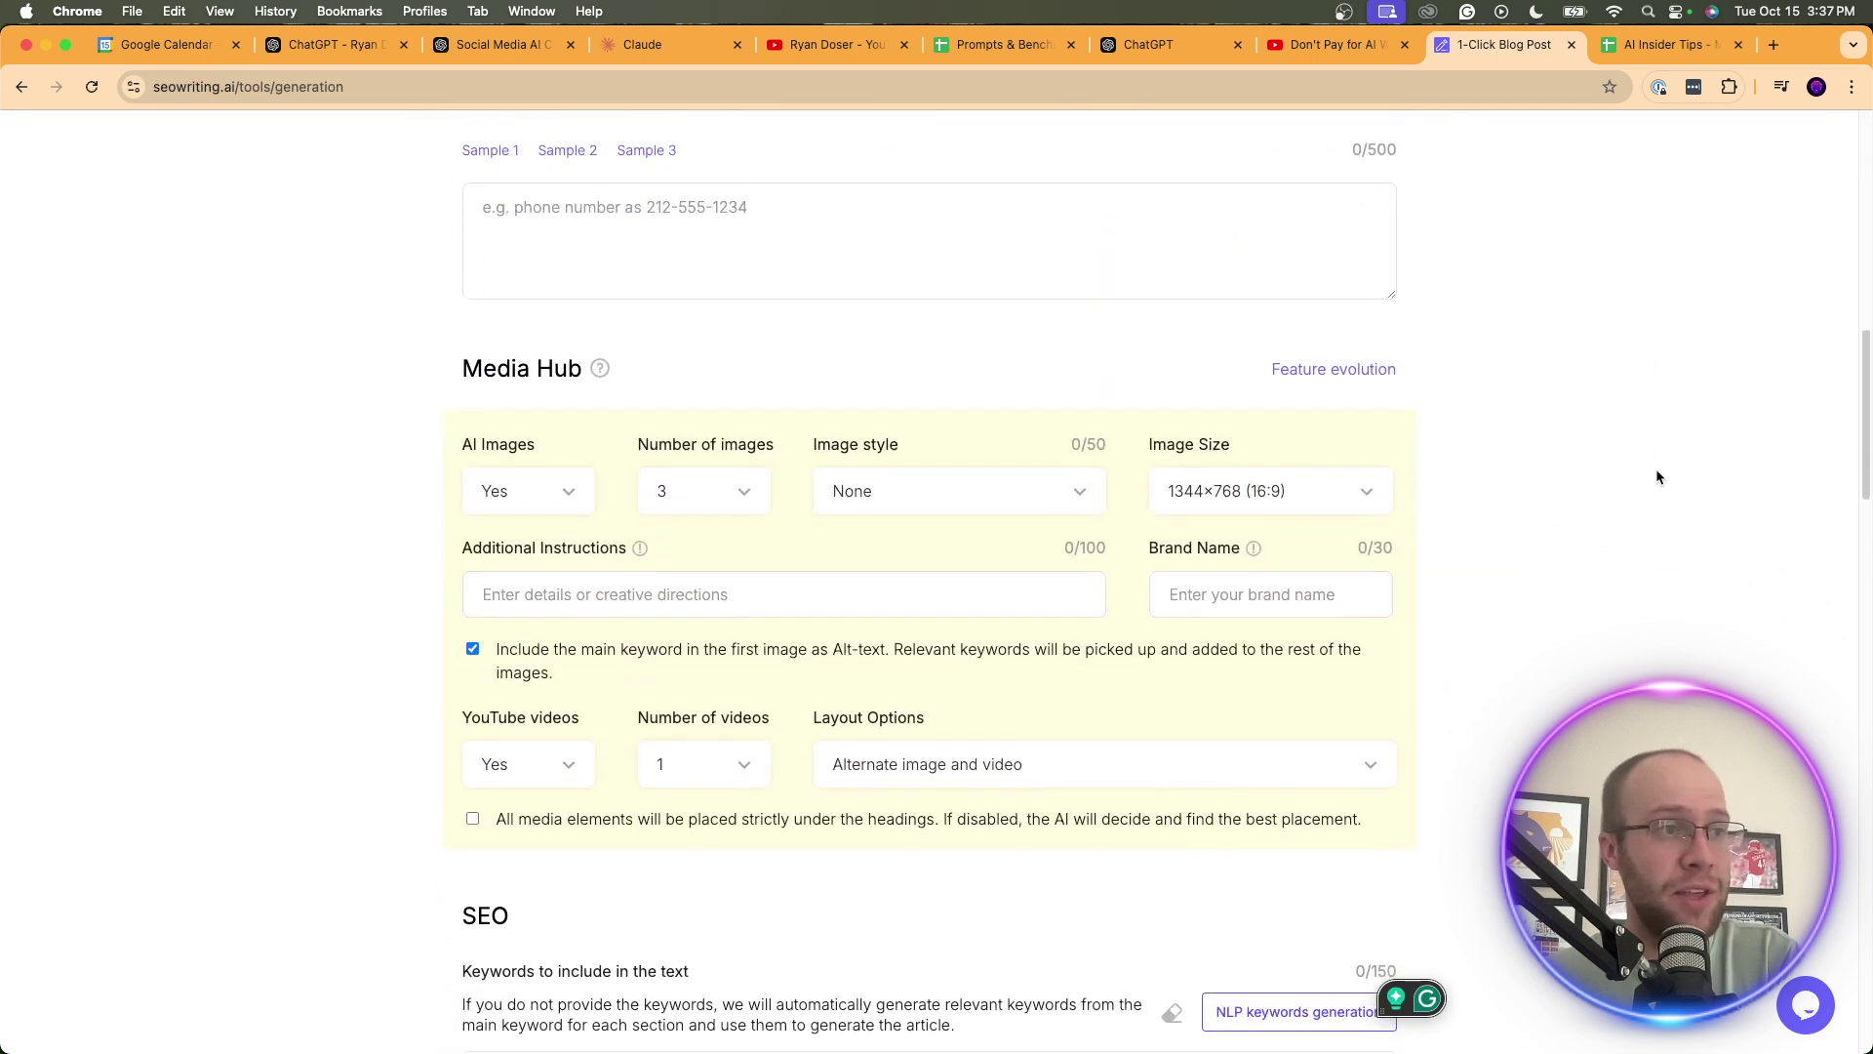
scroll(1657, 477, "down", 7)
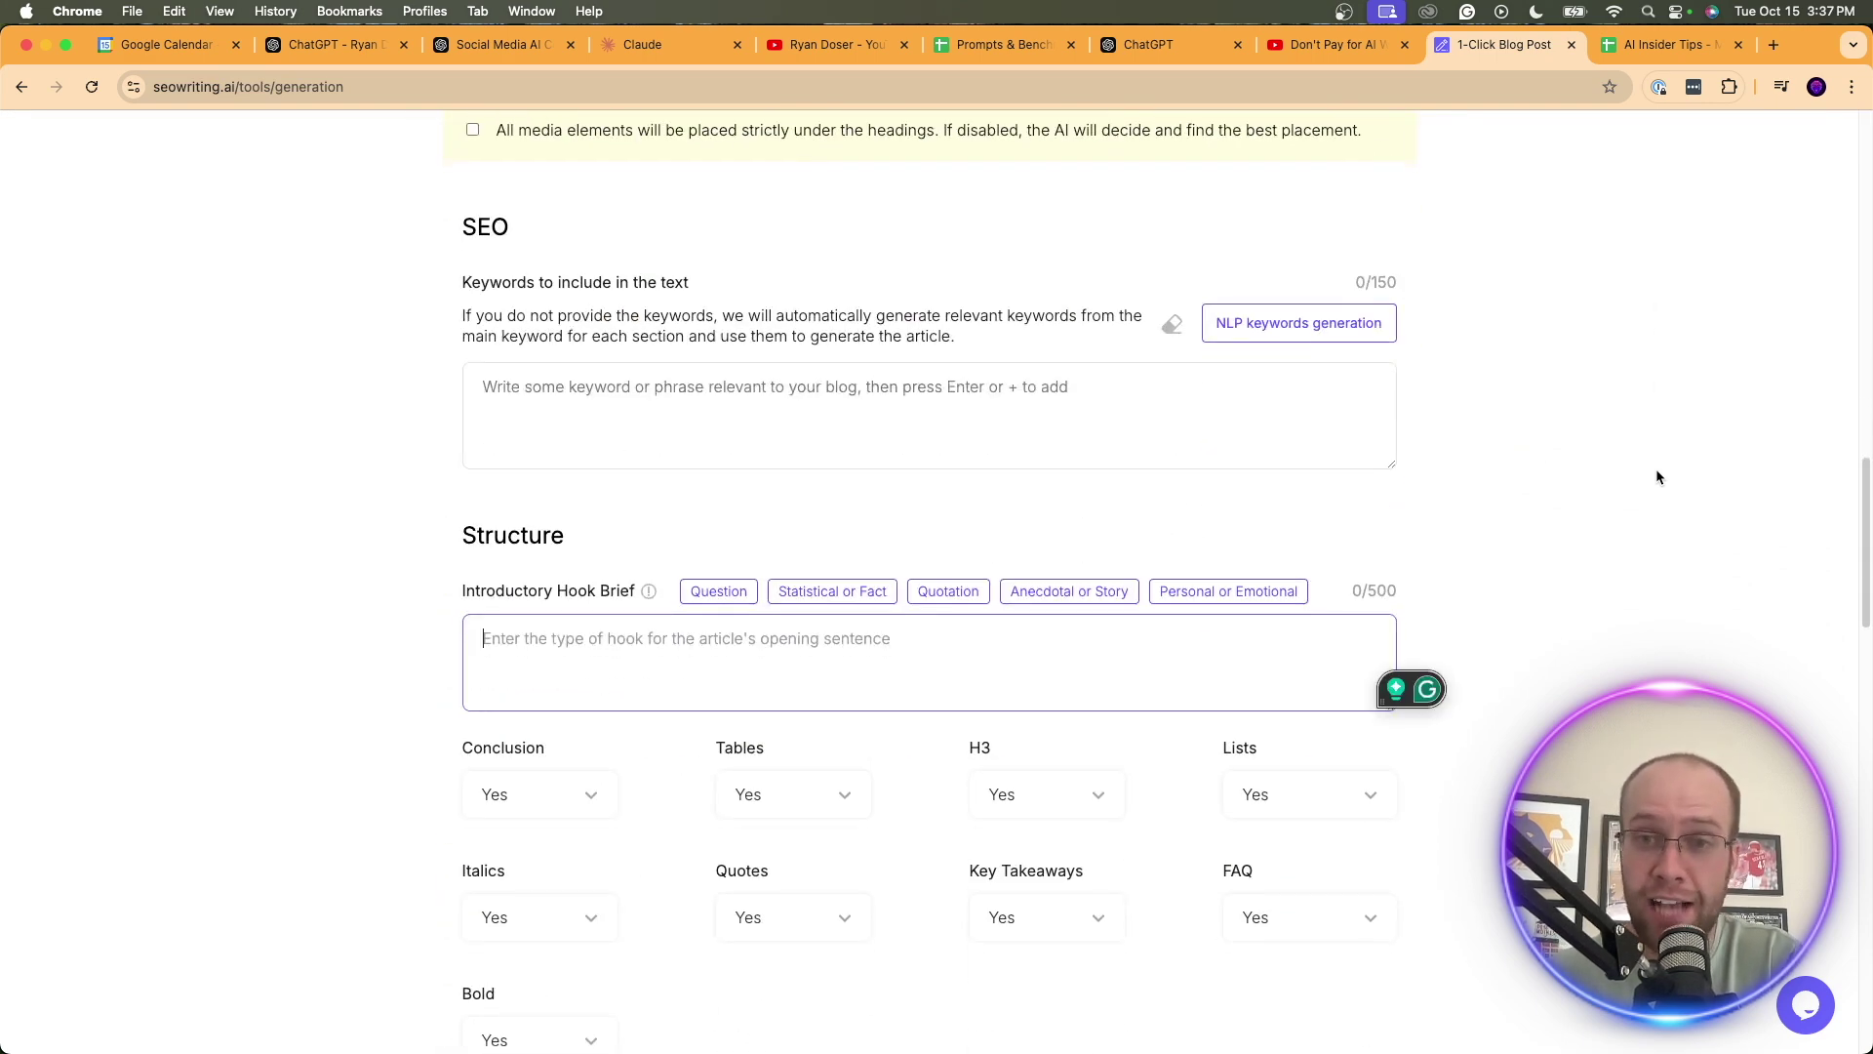
scroll(1657, 477, "down", 2)
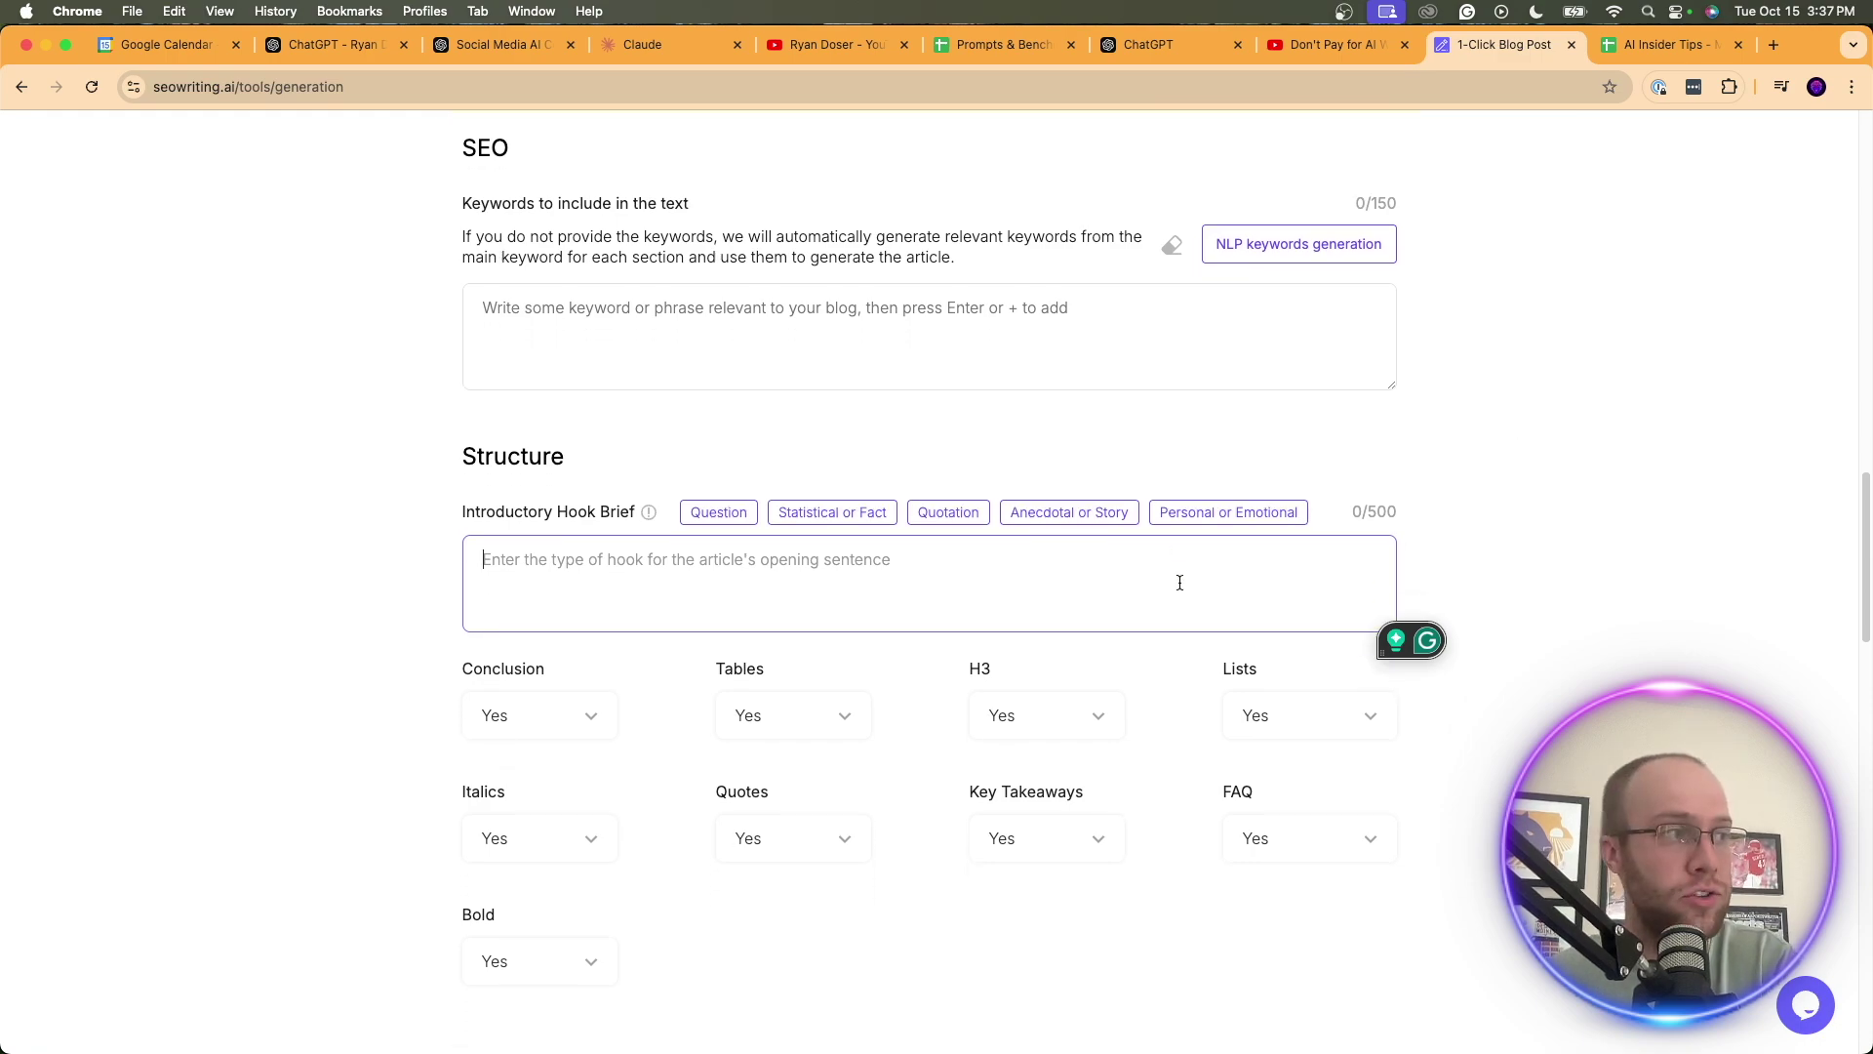
scroll(999, 544, "down", 15)
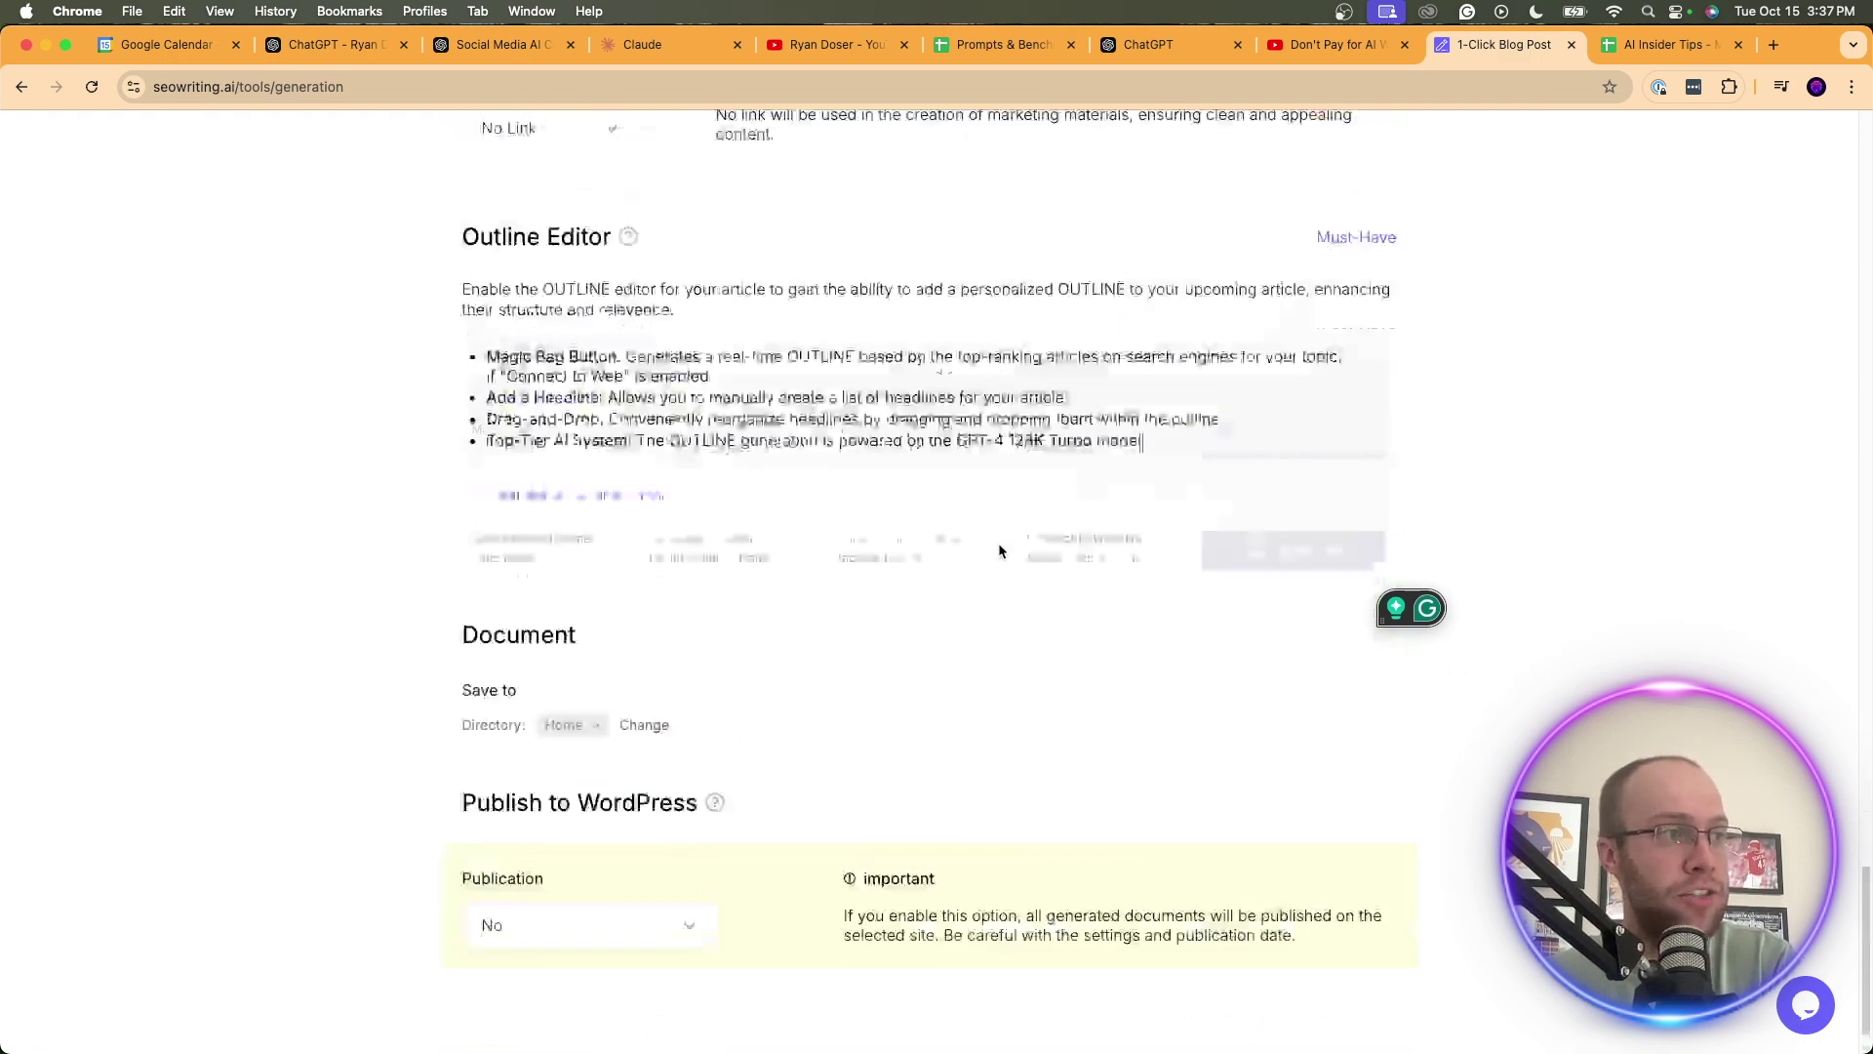
scroll(999, 546, "up", 20)
scroll(998, 543, "up", 15)
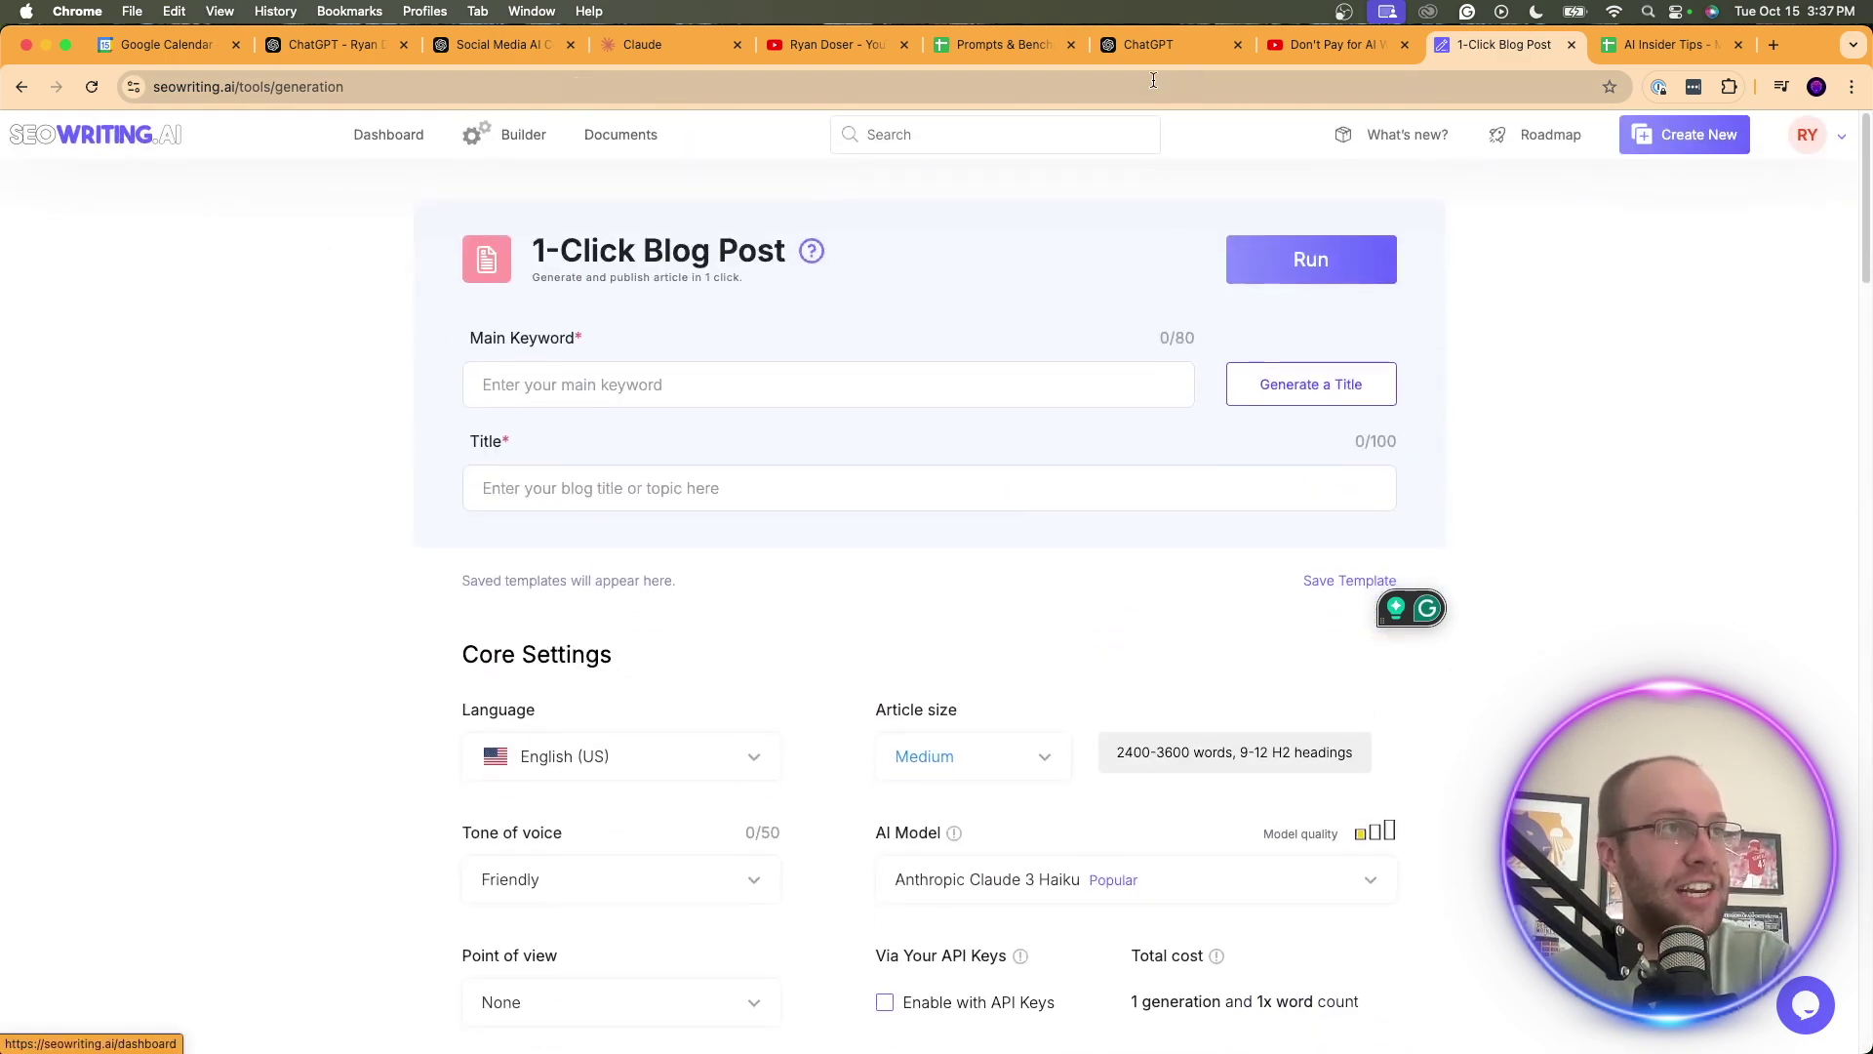
left_click(1349, 51)
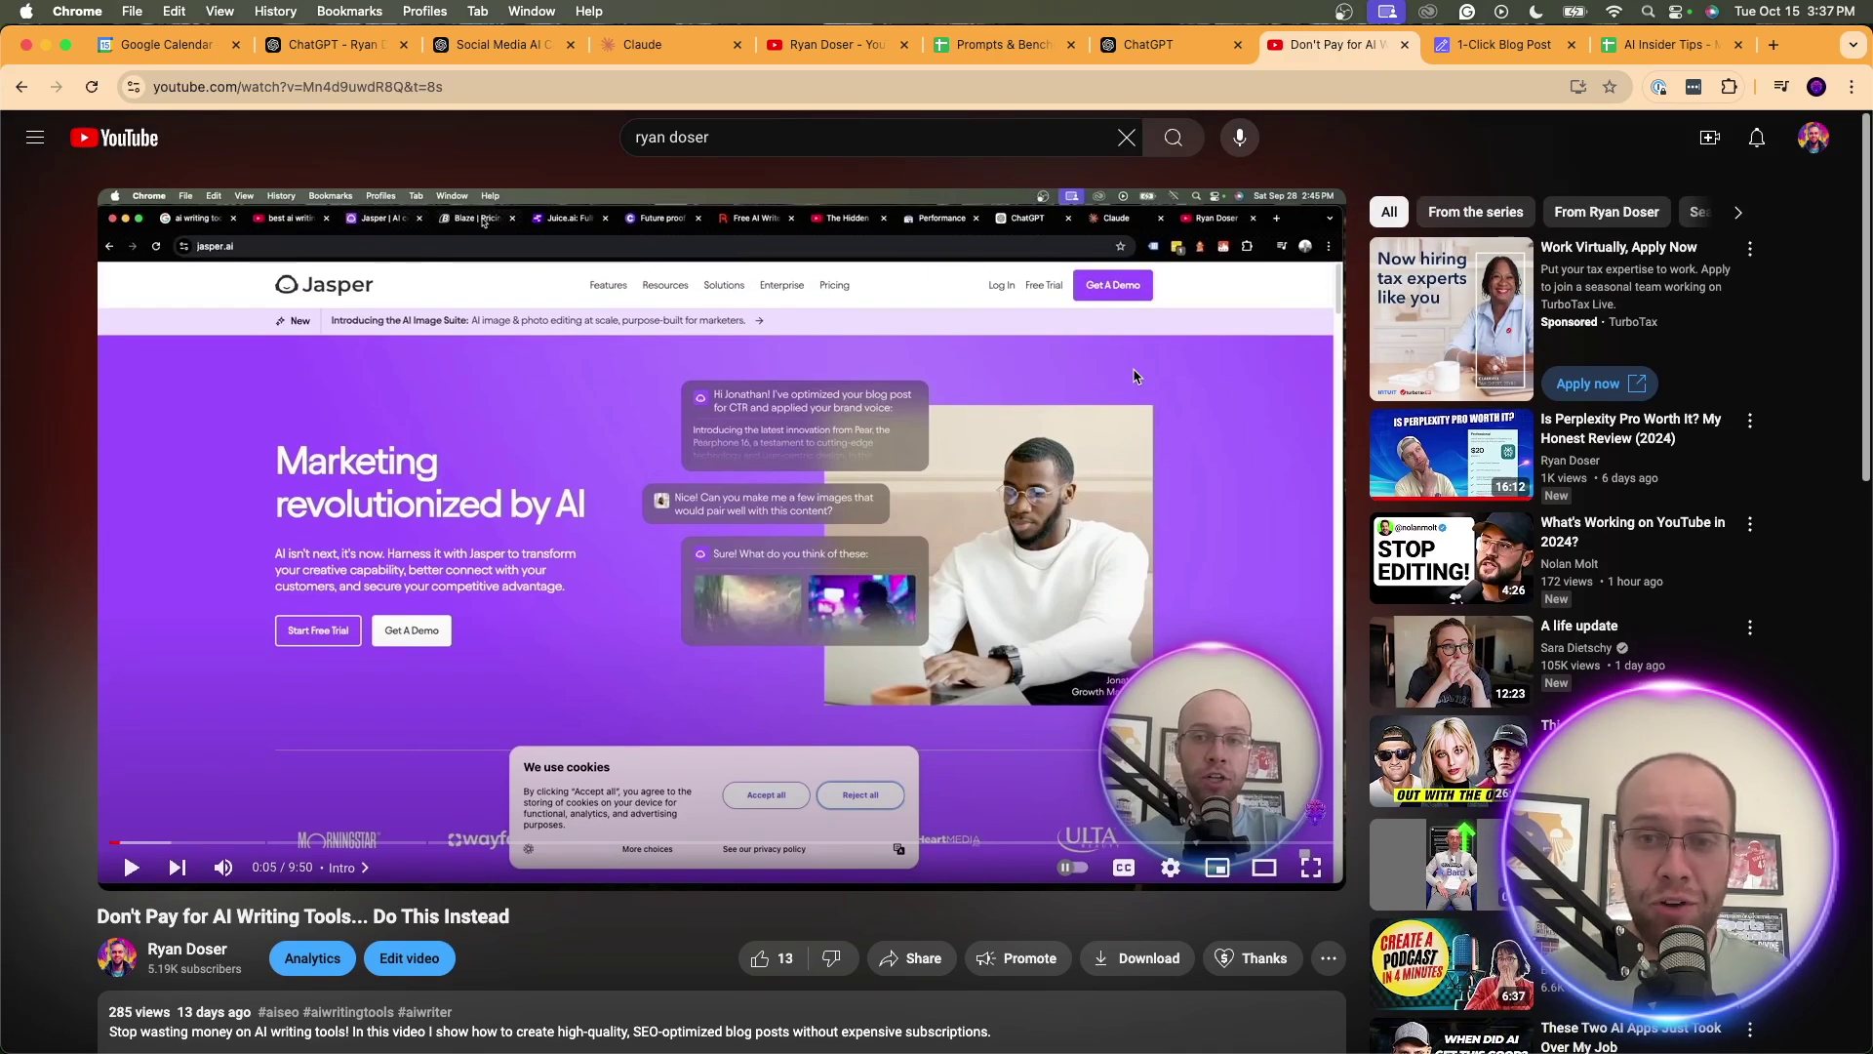
Switch back to the 1-Click Blog Post form, then to the ChatGPT start page
left_click(1491, 46)
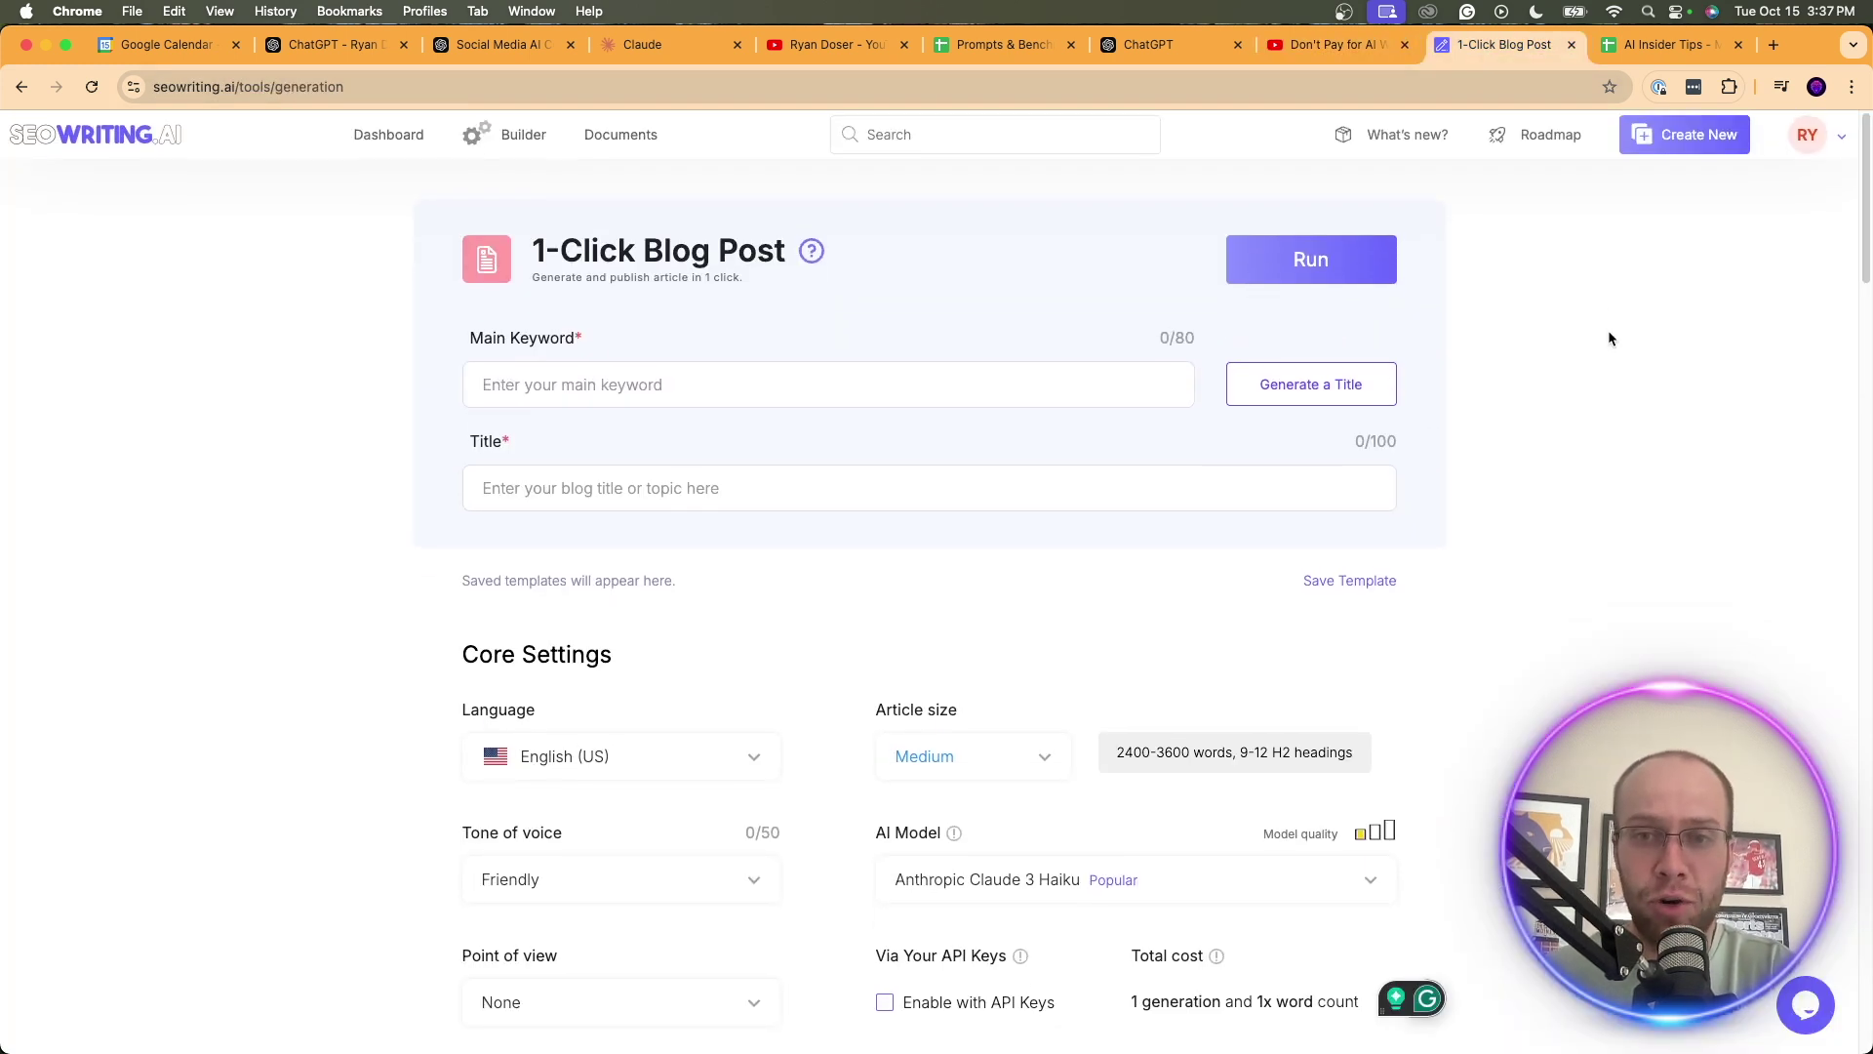
left_click(1157, 45)
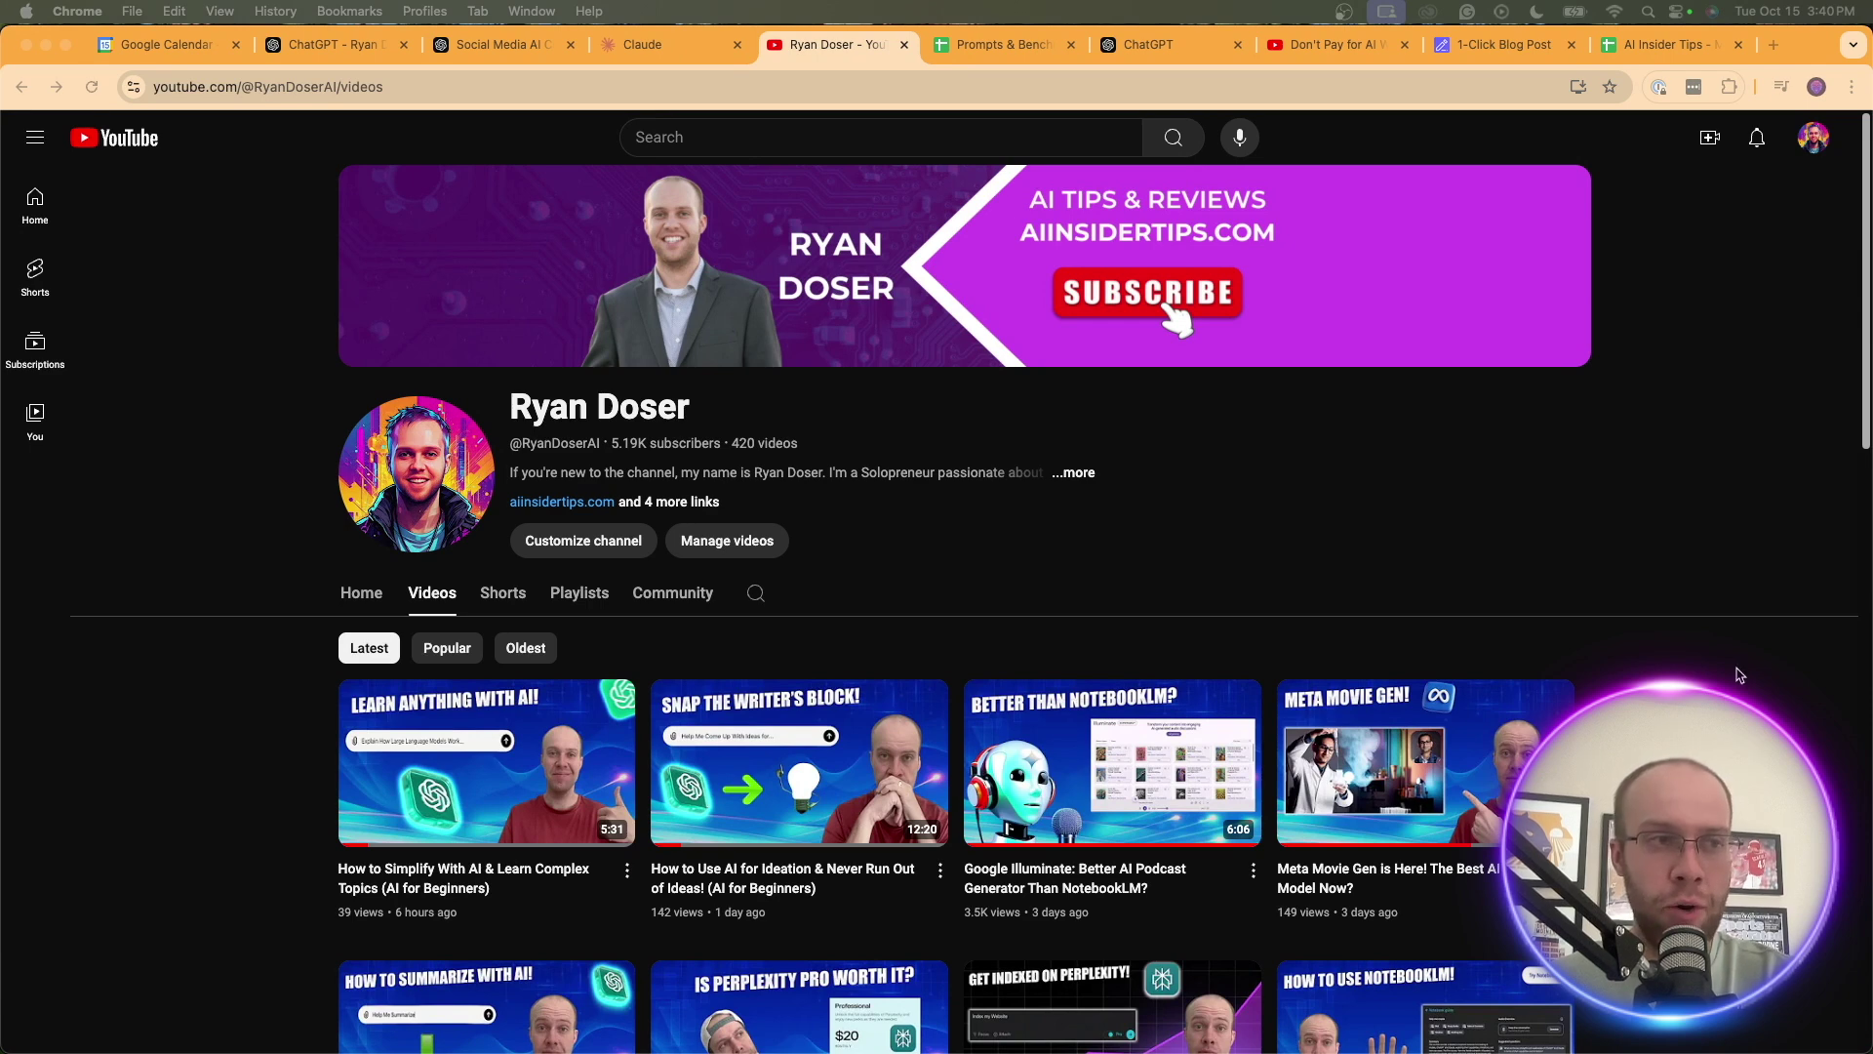
left_click(1738, 674)
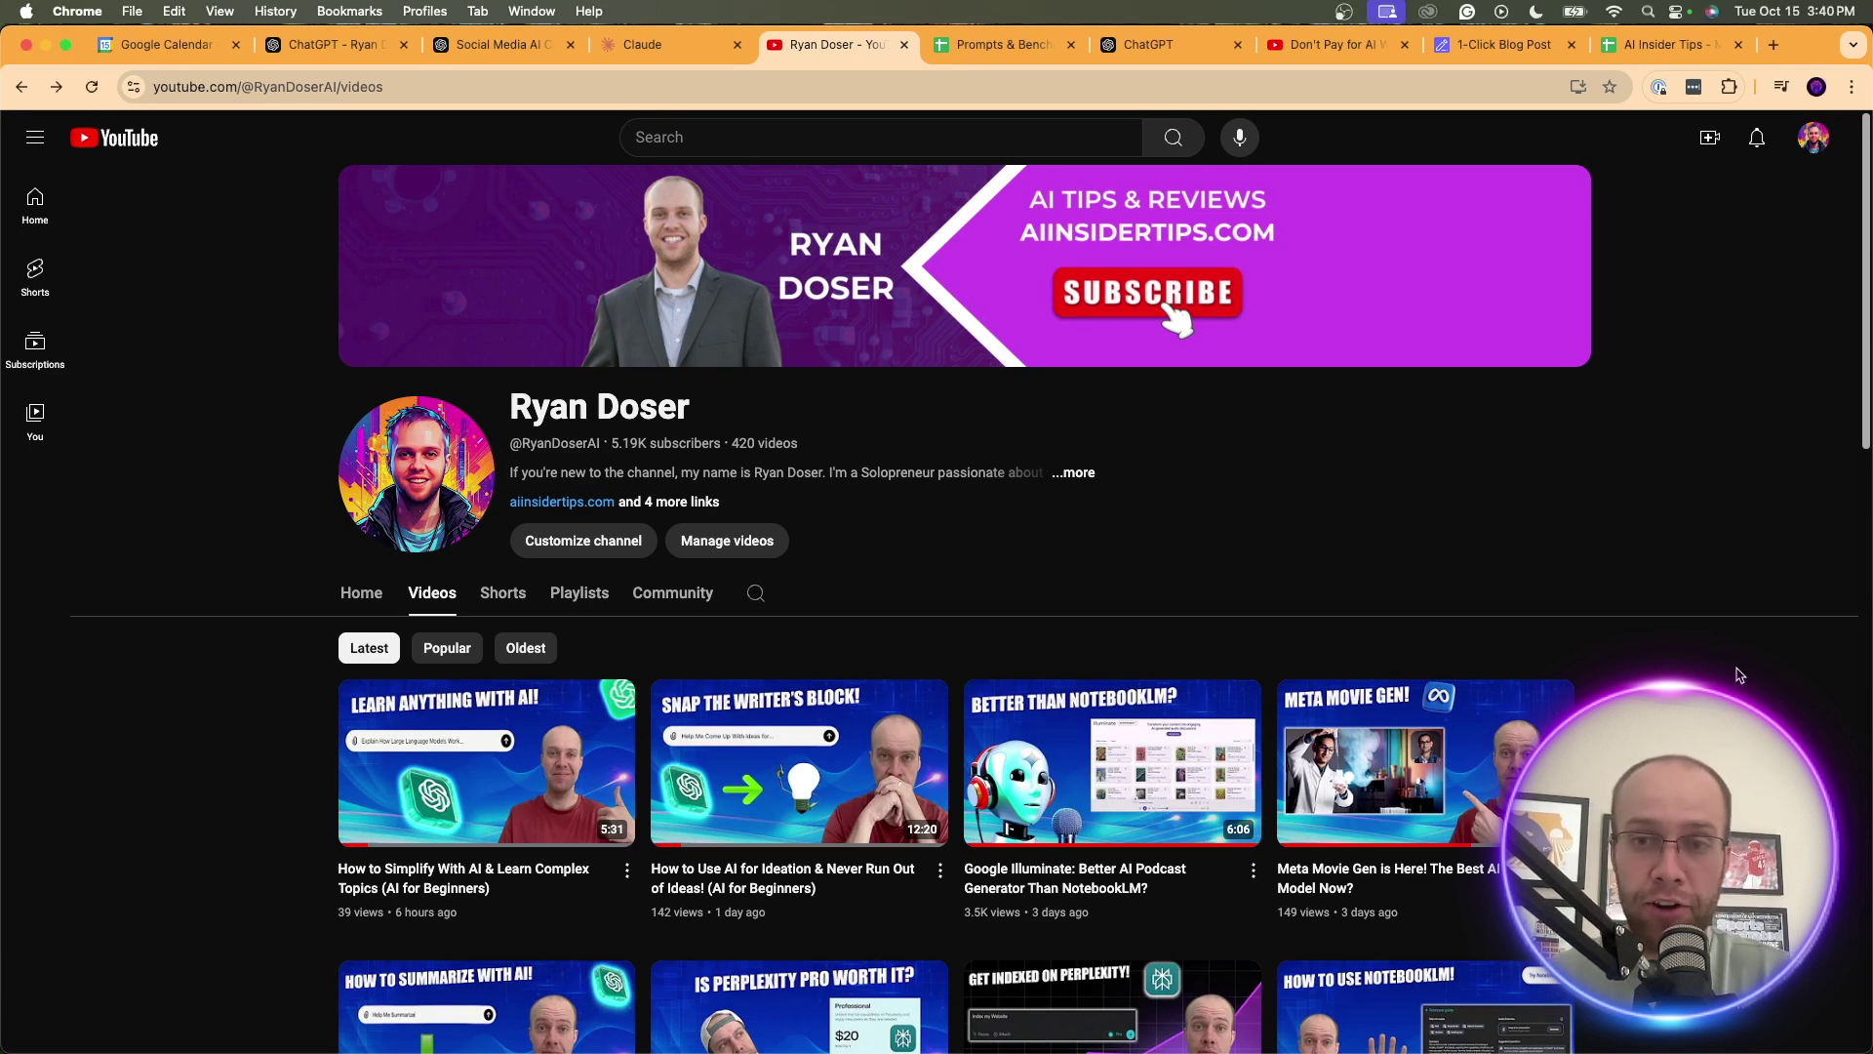